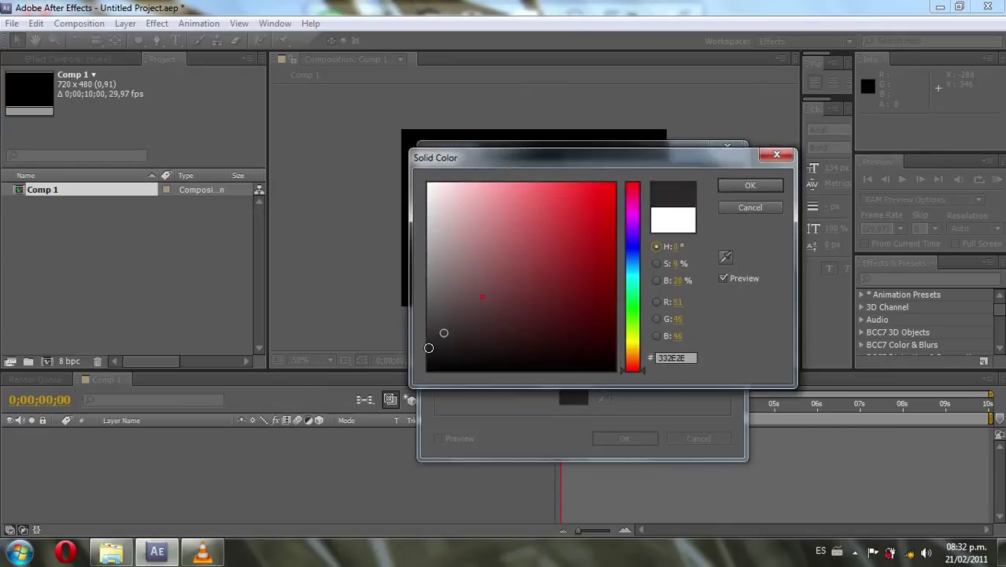
# - Create a black solid at 720 x 480 px and duplicate its layer, leaving the upper copy selected
pyautogui.click(746, 186)
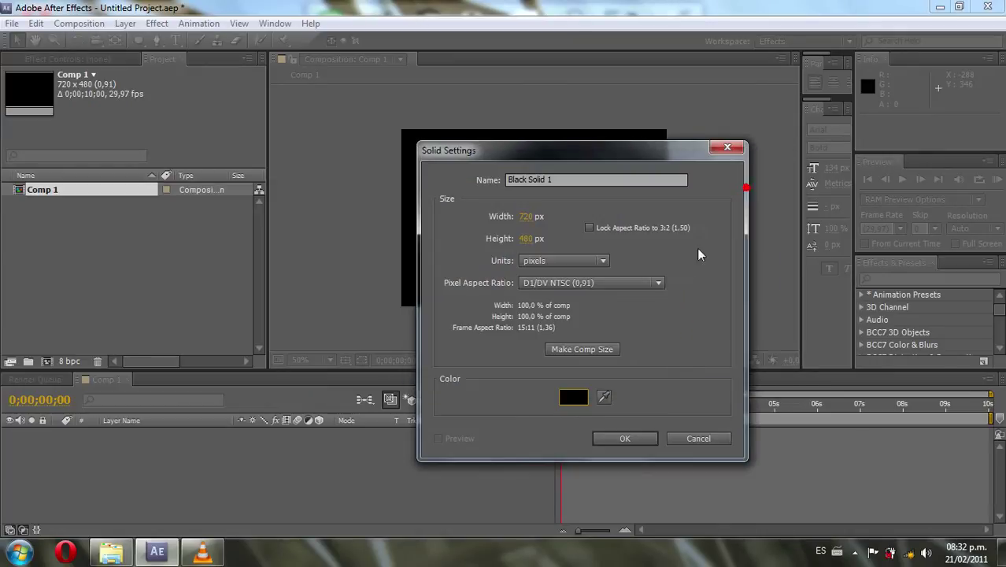
pyautogui.click(603, 437)
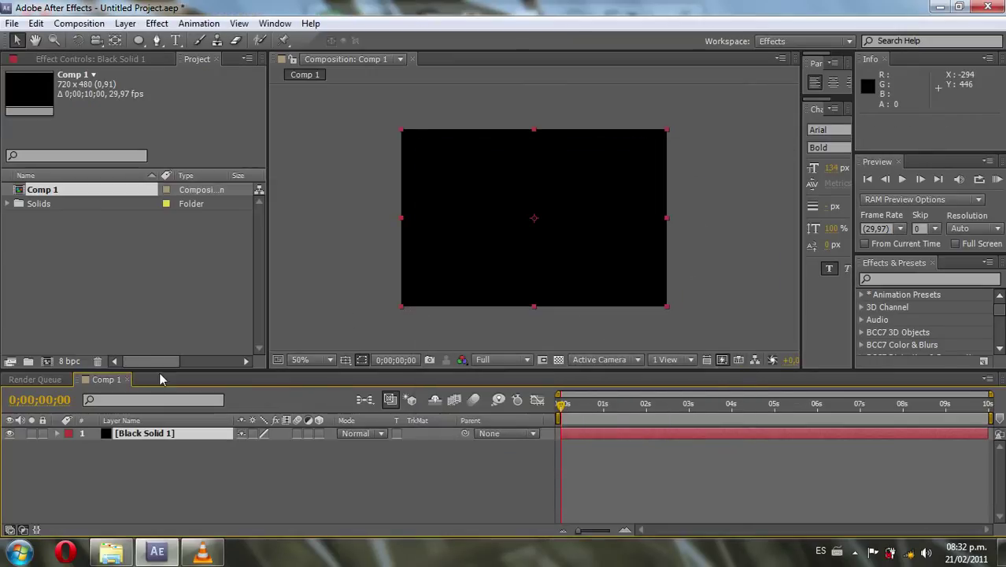
pyautogui.click(143, 434)
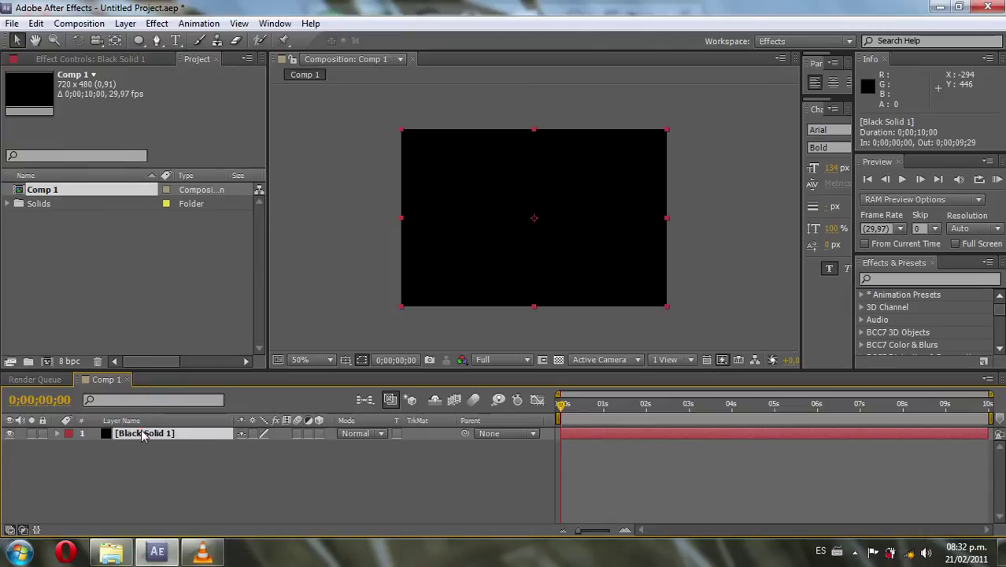
pyautogui.hotkey('ctrl', 'd')
pyautogui.click(135, 445)
pyautogui.click(141, 433)
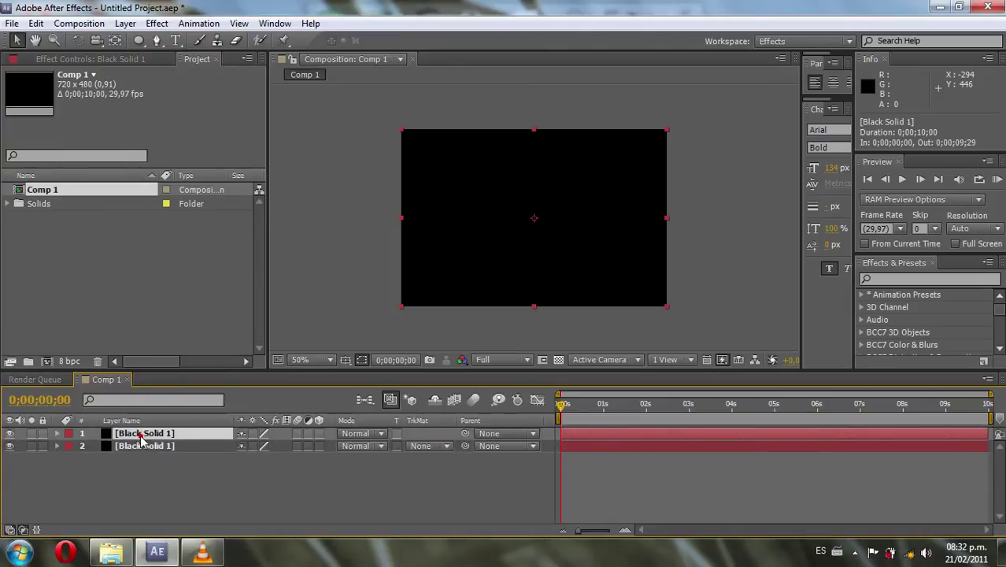
# - Find the Fractal Noise effect by searching for "fractal" and apply it to the upper black solid
pyautogui.click(888, 280)
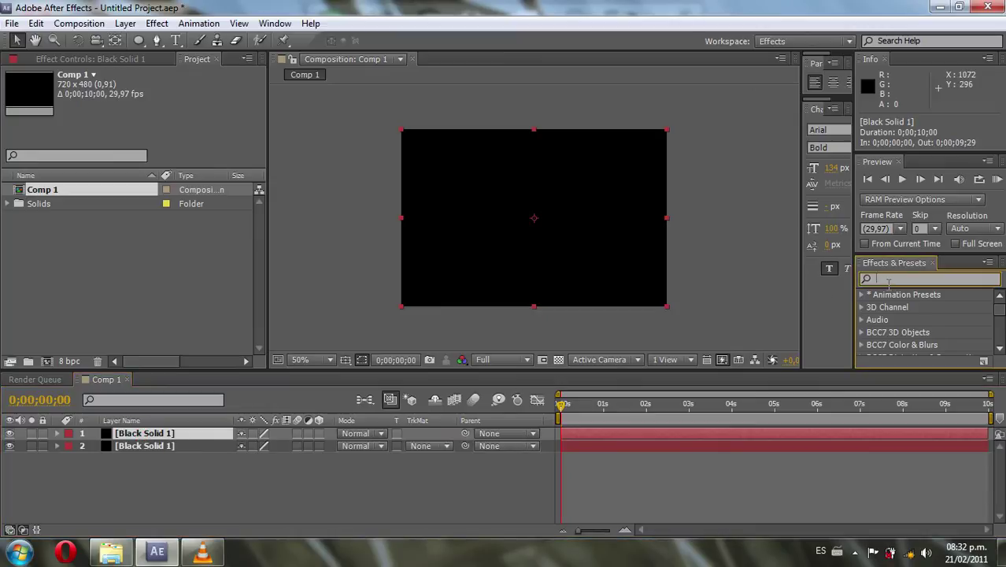
pyautogui.write('fractal')
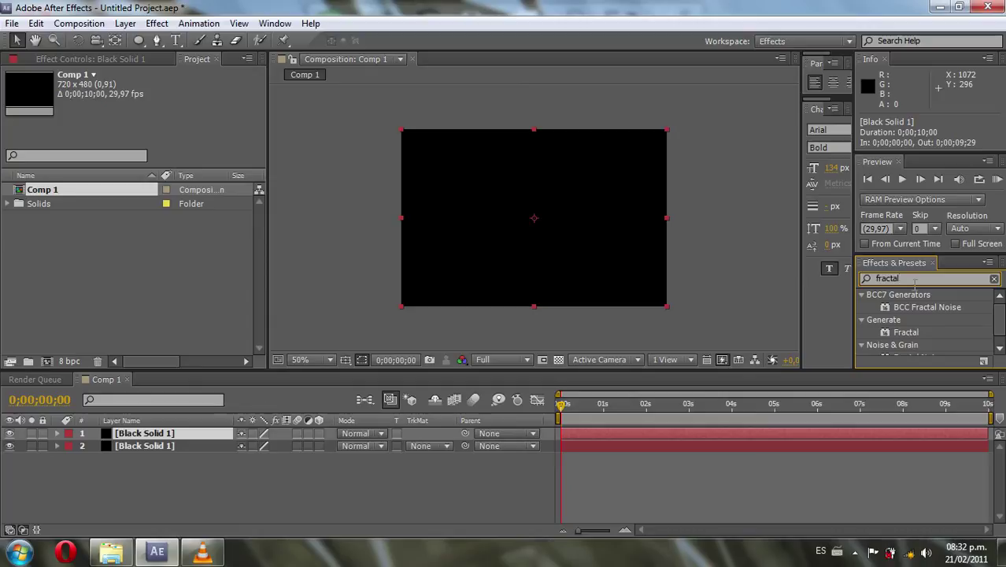
pyautogui.scroll(-1, 997, 319)
pyautogui.moveTo(913, 349); pyautogui.dragTo(923, 368)
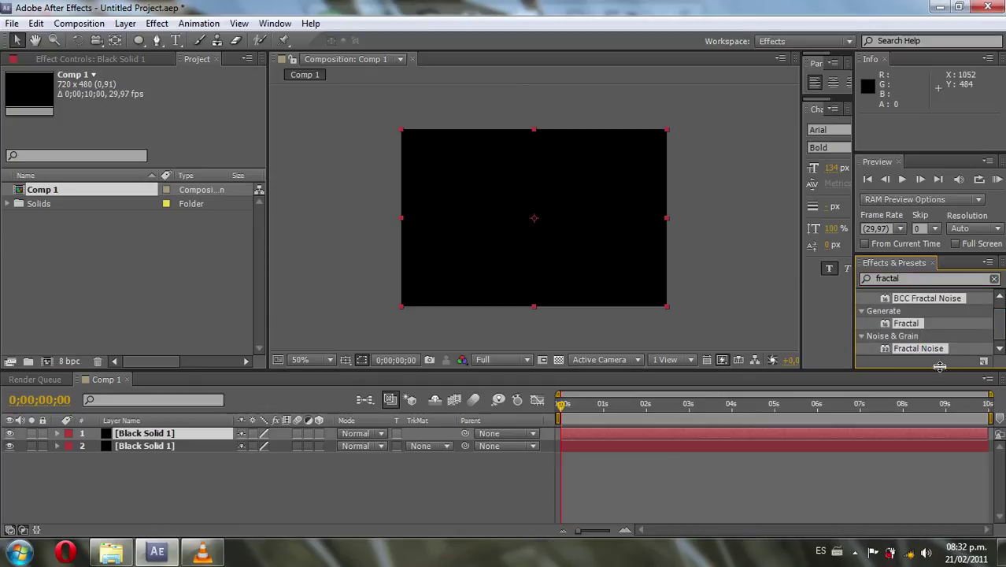
pyautogui.click(823, 488)
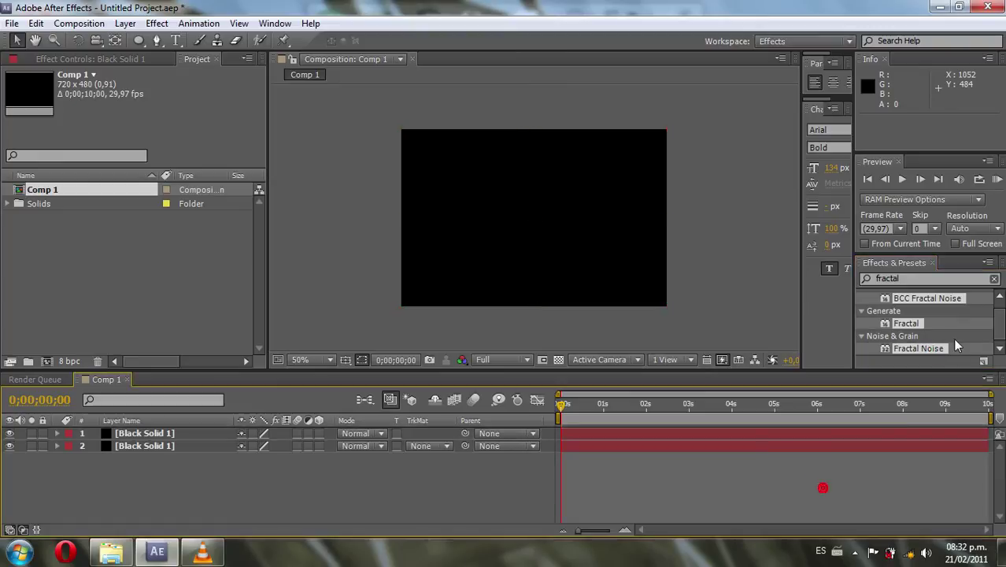
pyautogui.moveTo(942, 347); pyautogui.dragTo(592, 252)
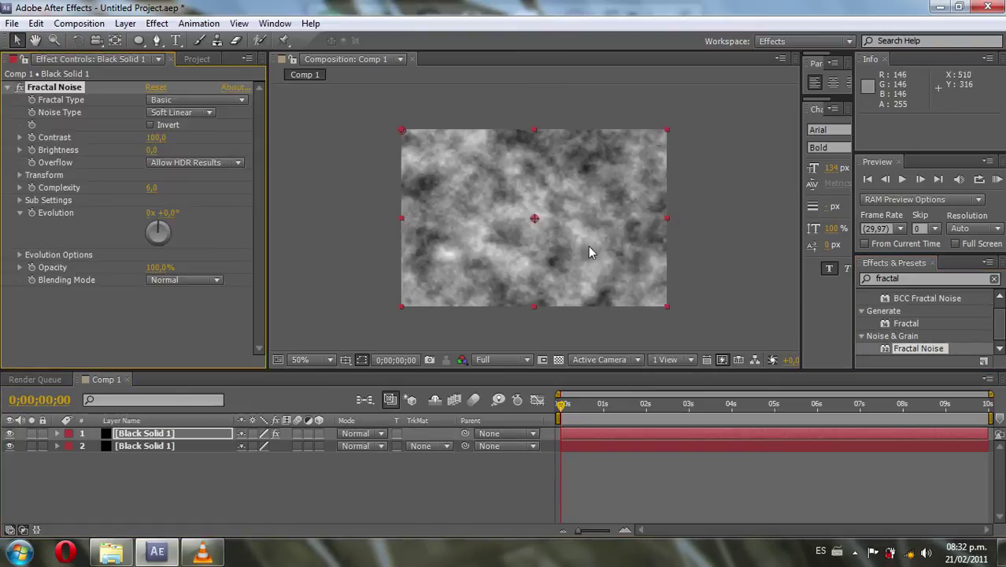
# - Set the Fractal Noise type to Dynamic Progressive, with contrast 170 and brightness -70
pyautogui.click(236, 100)
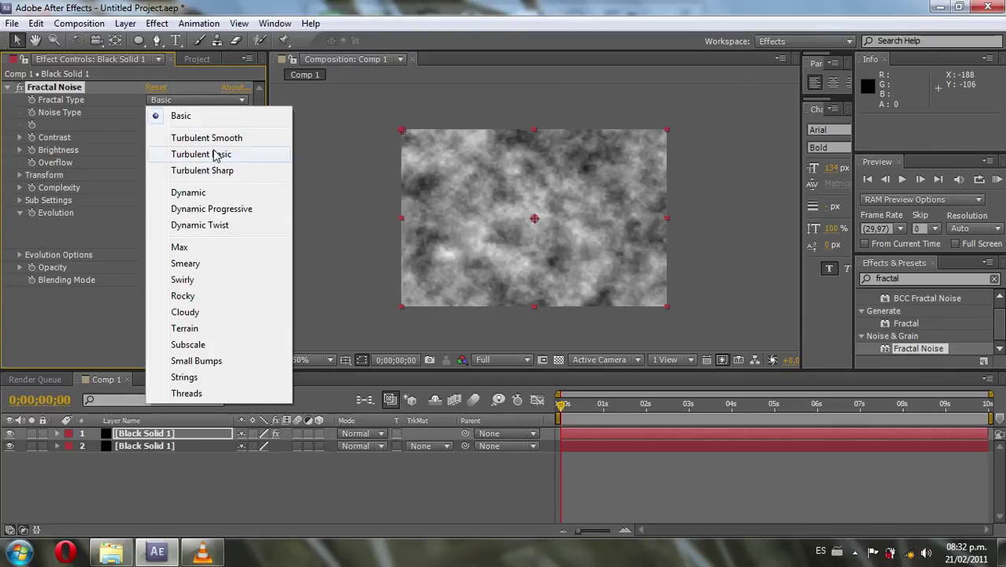
pyautogui.click(201, 210)
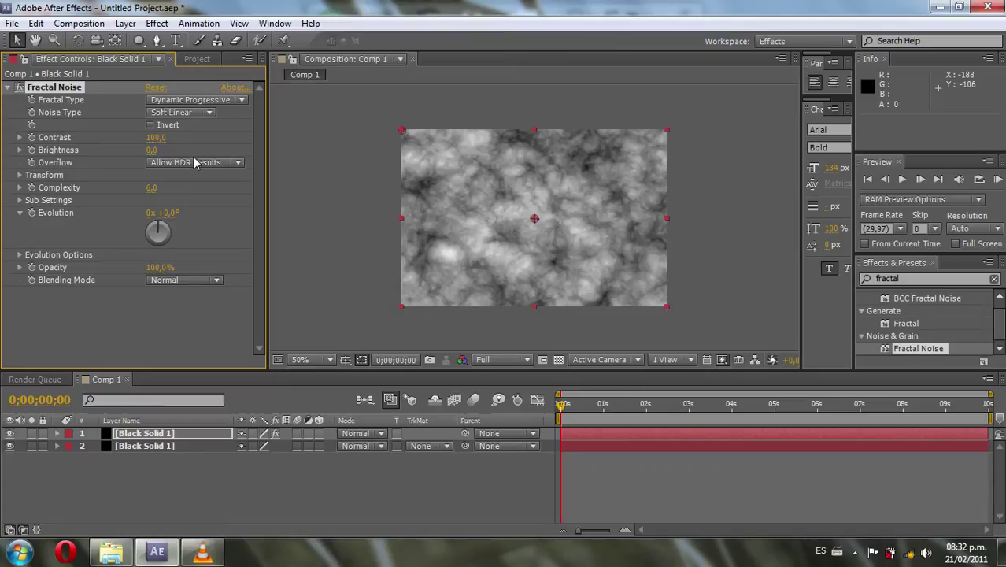
pyautogui.click(153, 139)
pyautogui.write('1')
pyautogui.write('70')
pyautogui.press('Tab')
pyautogui.write('-70')
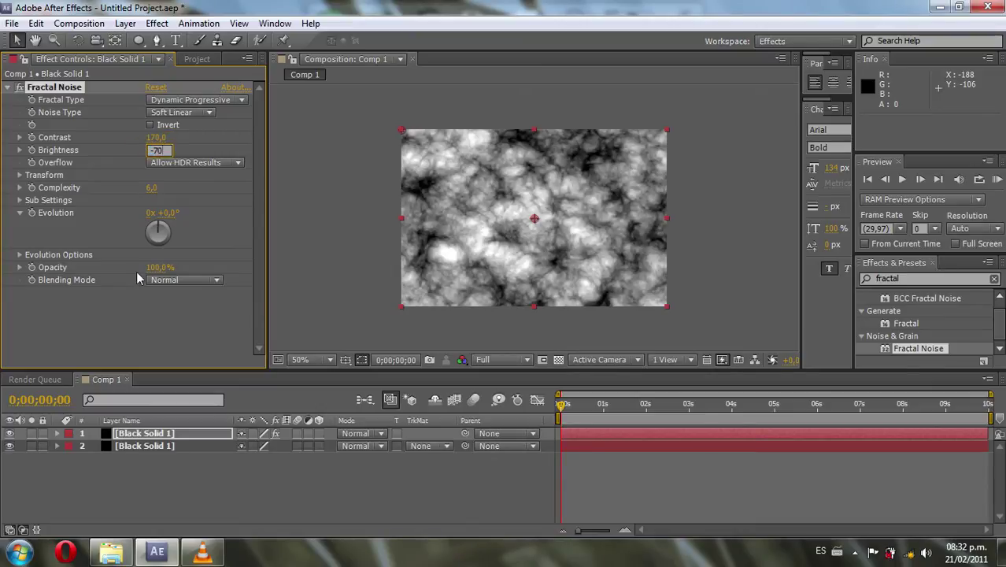
pyautogui.press('Return')
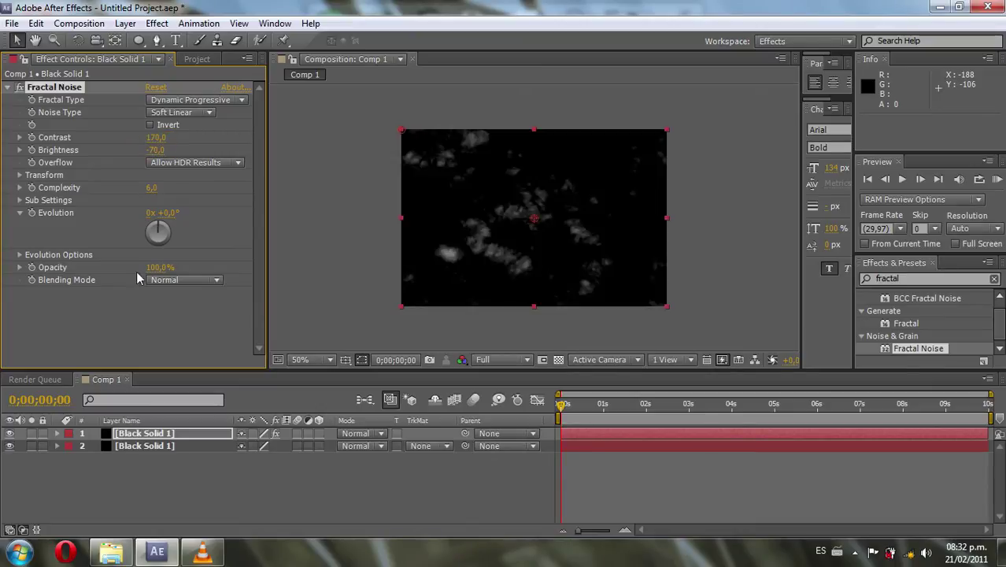
# - Set the uniform scale in the Fractal Noise transform settings to 60
pyautogui.click(20, 176)
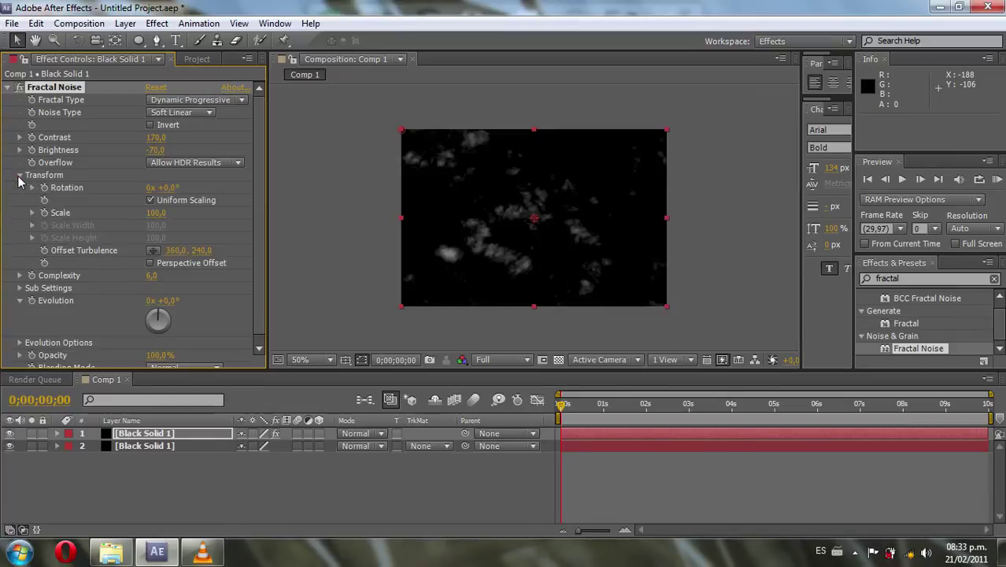
pyautogui.click(156, 213)
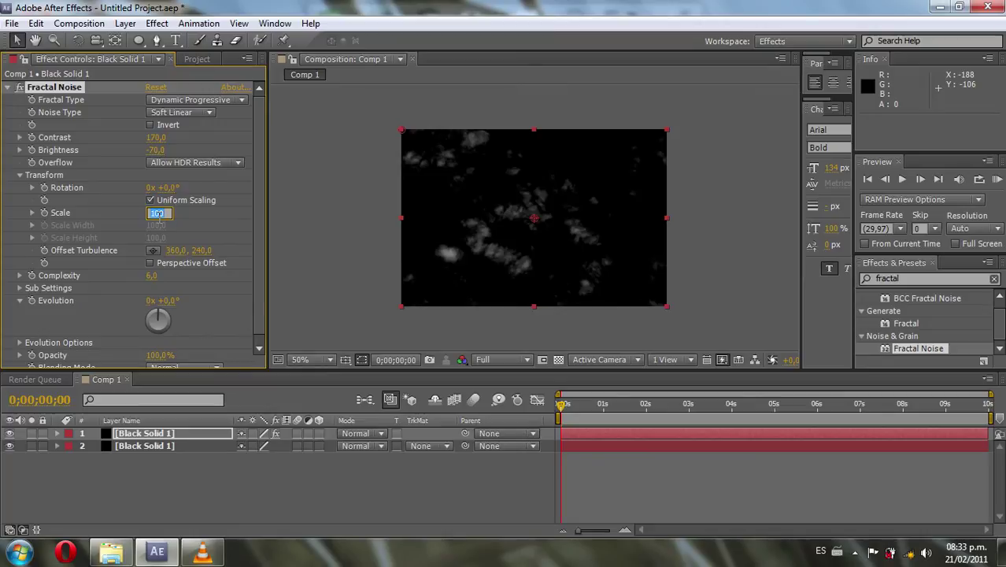
pyautogui.write('60')
pyautogui.click(24, 290)
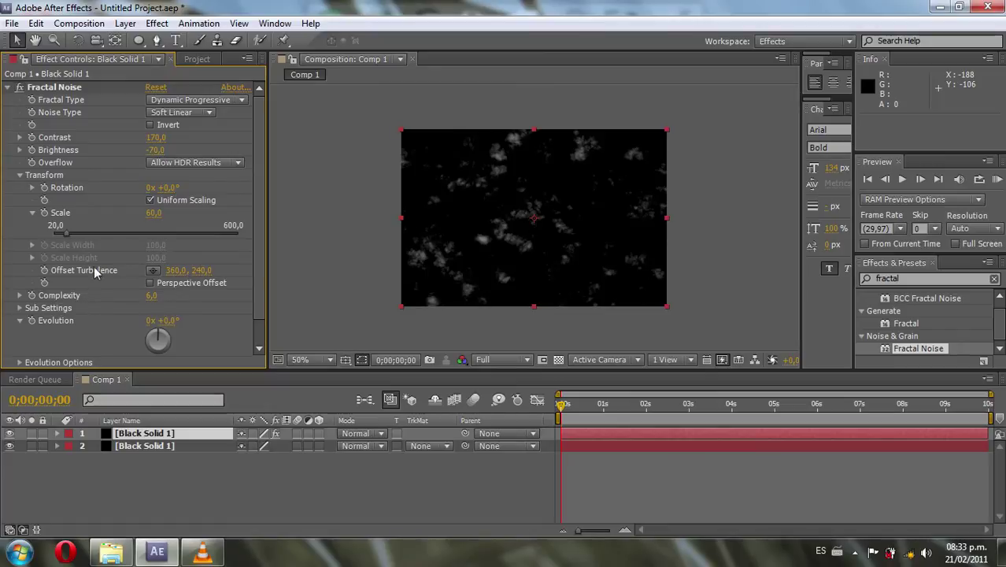
# - Set the Sub Scaling of the Fractal Noise sub settings to 50
pyautogui.click(19, 308)
pyautogui.scroll(-2, 20, 313)
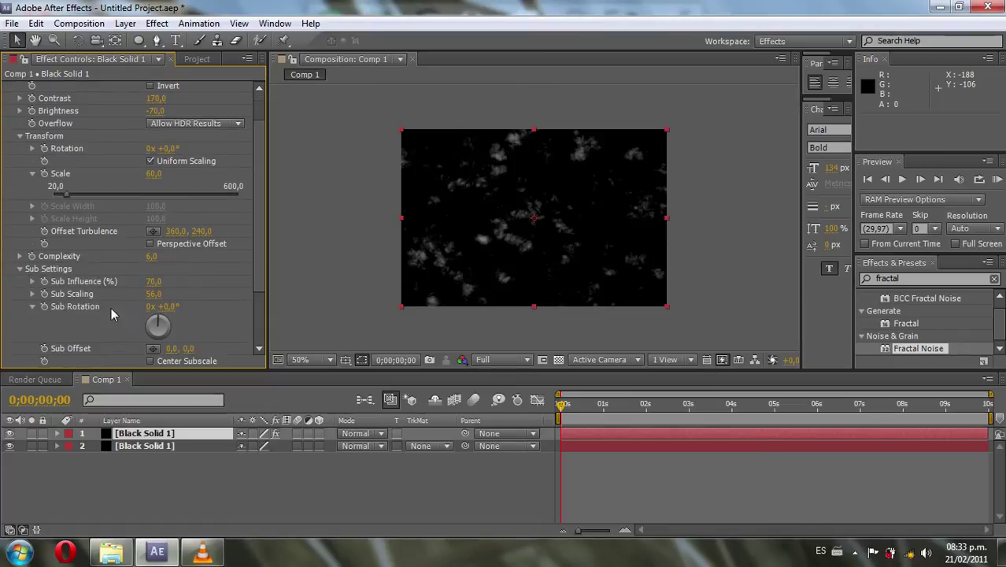
pyautogui.click(150, 294)
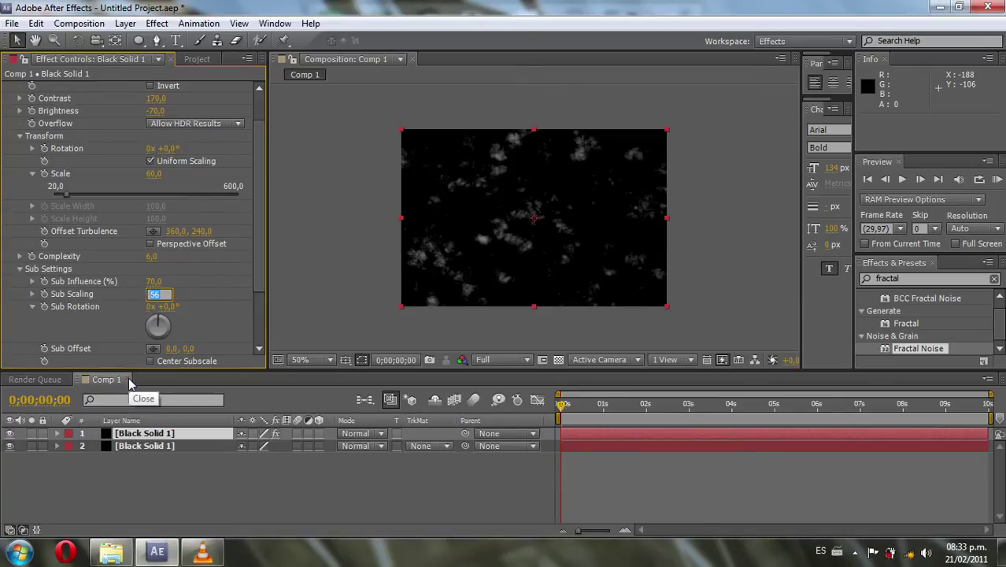
pyautogui.write('50')
pyautogui.press('Return')
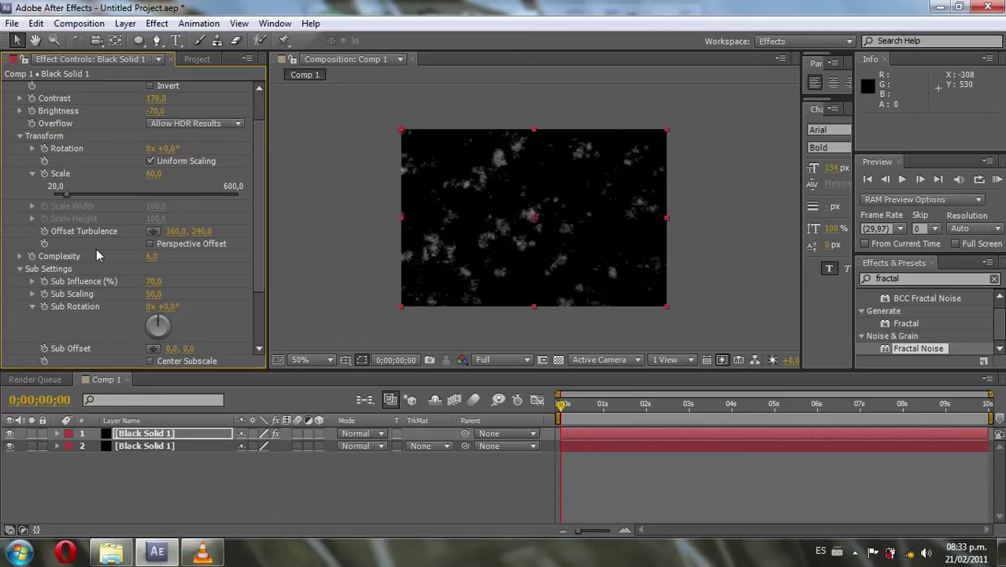
# - Animate the Fractal Noise Evolution with the expression time*150 and preview the motion
pyautogui.moveTo(258, 256); pyautogui.dragTo(259, 310)
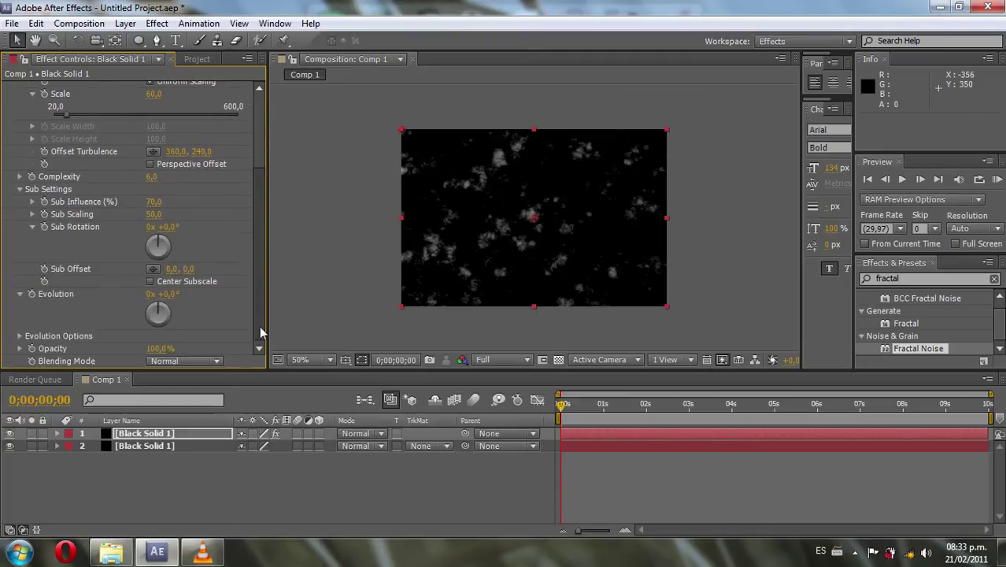
pyautogui.click(561, 414)
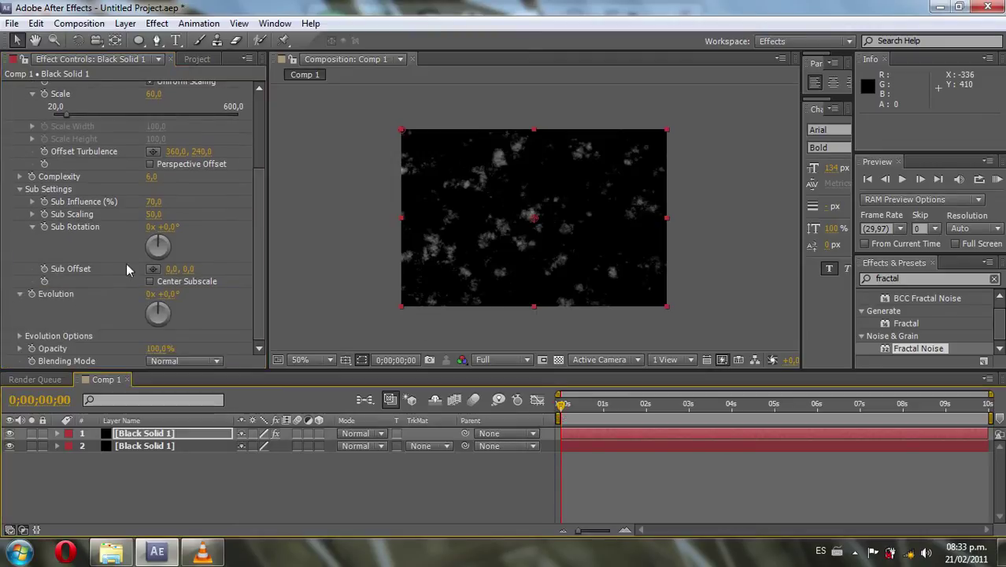
pyautogui.keyDown('alt'); pyautogui.click(31, 294); pyautogui.keyUp('alt')
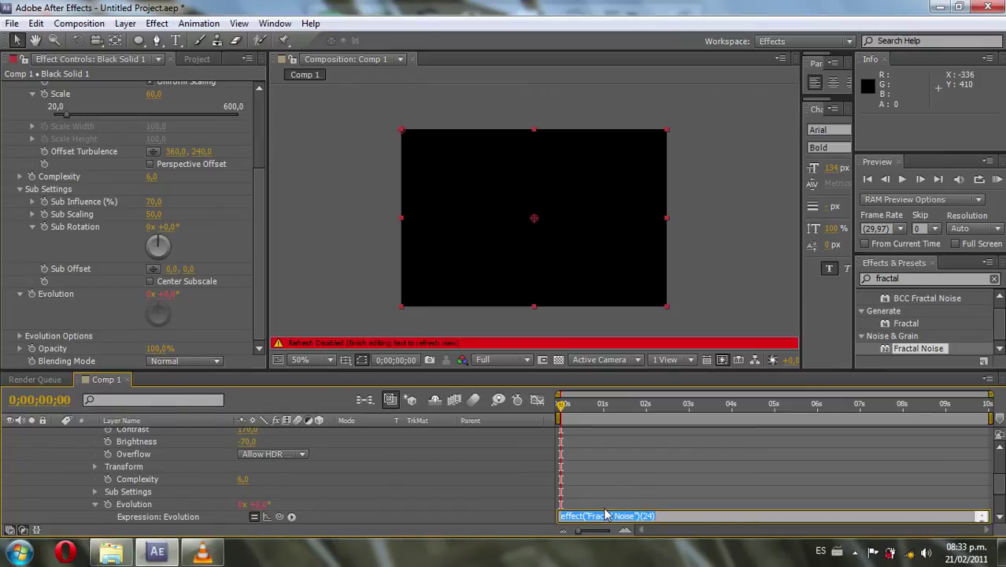
pyautogui.write('time')
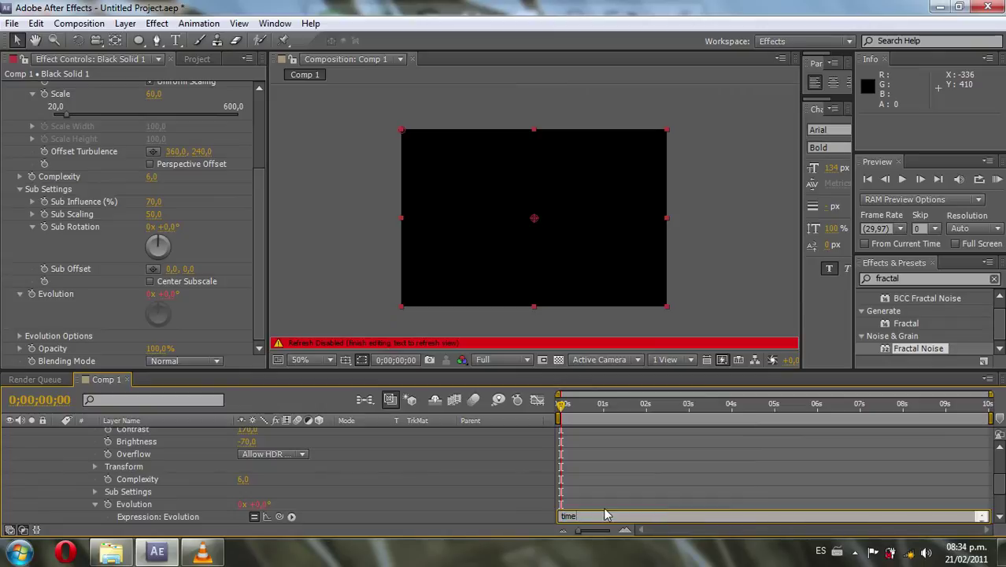
pyautogui.write('*150')
pyautogui.click(758, 479)
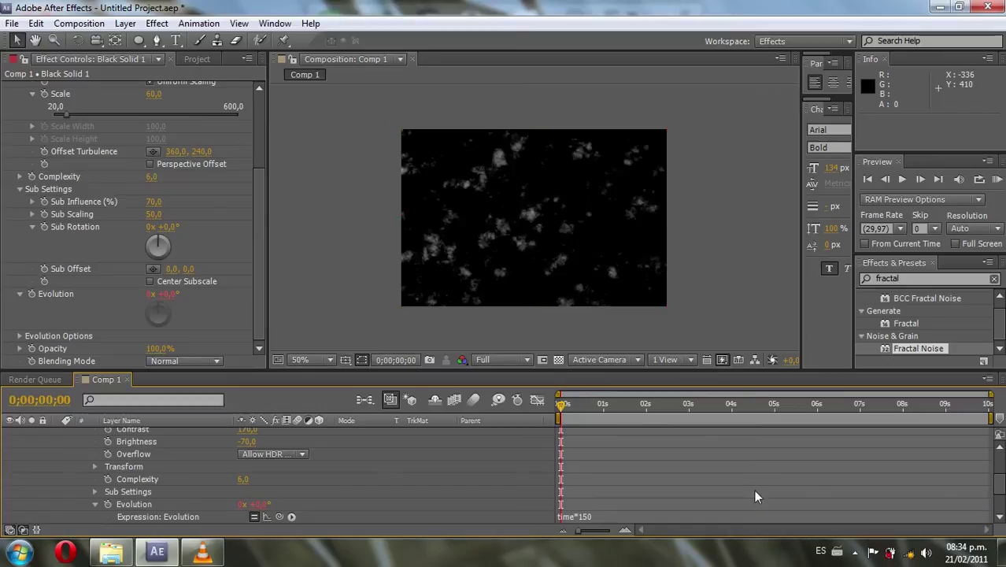
pyautogui.press('space')
pyautogui.moveTo(718, 406); pyautogui.dragTo(541, 403)
# - Animate the Fractal Noise Sub Rotation with the expression time*10
pyautogui.click(260, 292)
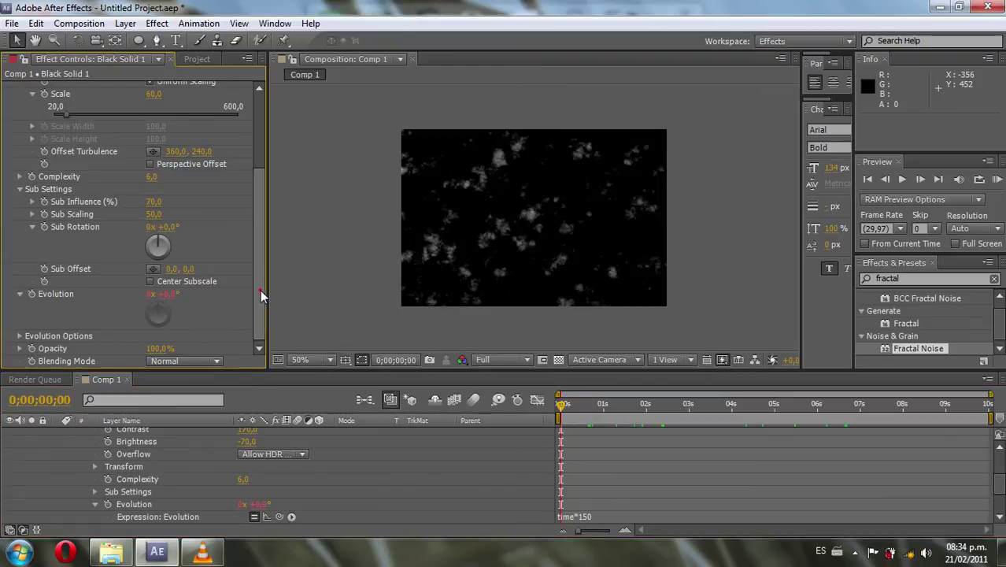
pyautogui.keyDown('alt'); pyautogui.click(44, 227); pyautogui.keyUp('alt')
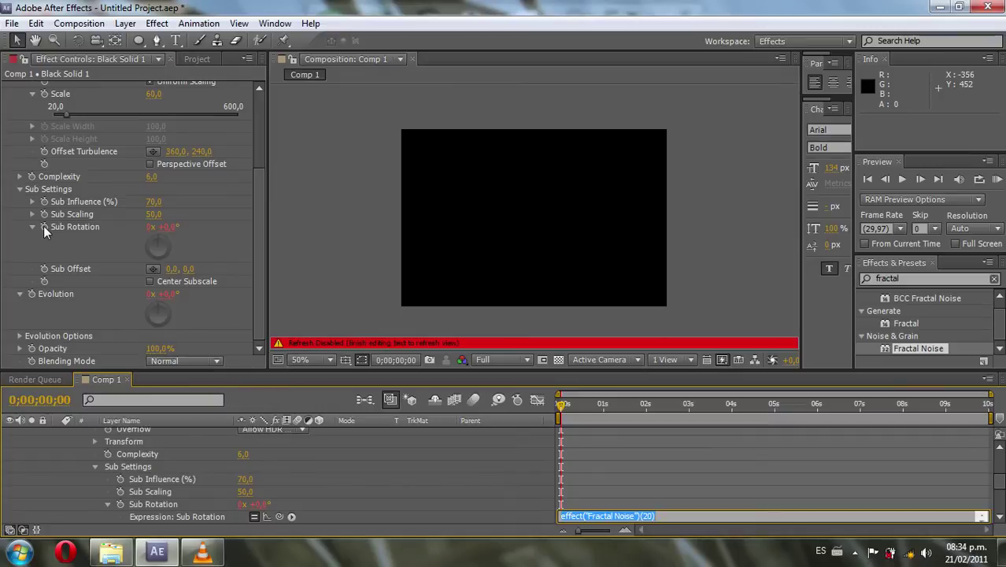
pyautogui.write('time')
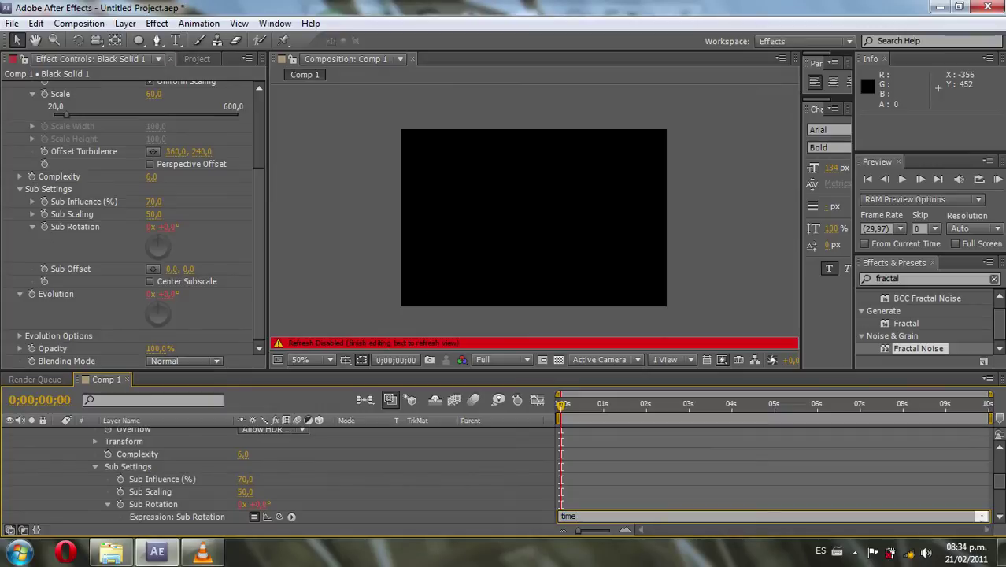
pyautogui.write('*')
pyautogui.write('50')
pyautogui.press('BackSpace')
pyautogui.press('BackSpace')
pyautogui.write('10')
pyautogui.click(694, 500)
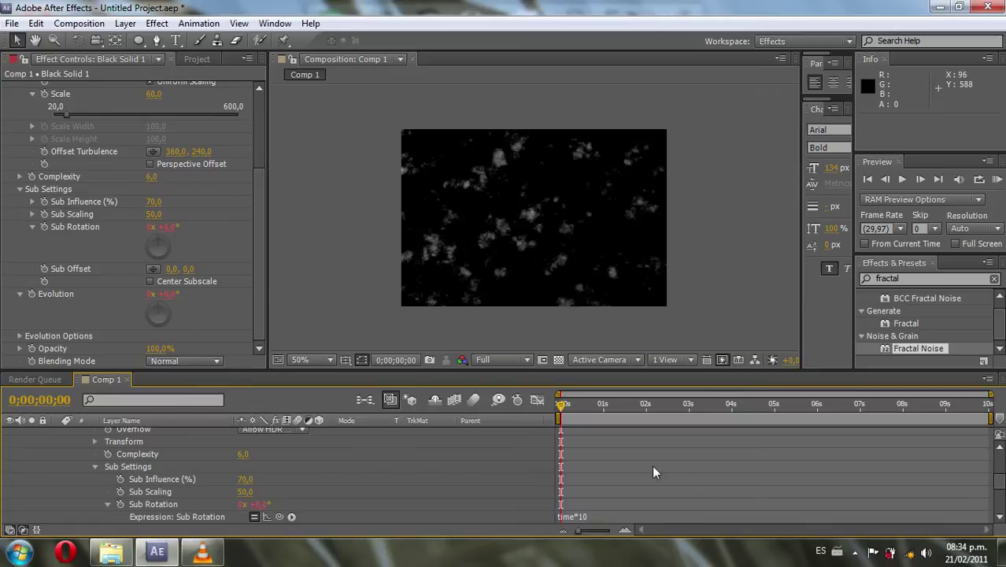
# - Collapse the upper solid's effect properties in the timeline and the Sub Settings and Transform groups of Fractal Noise
pyautogui.click(95, 466)
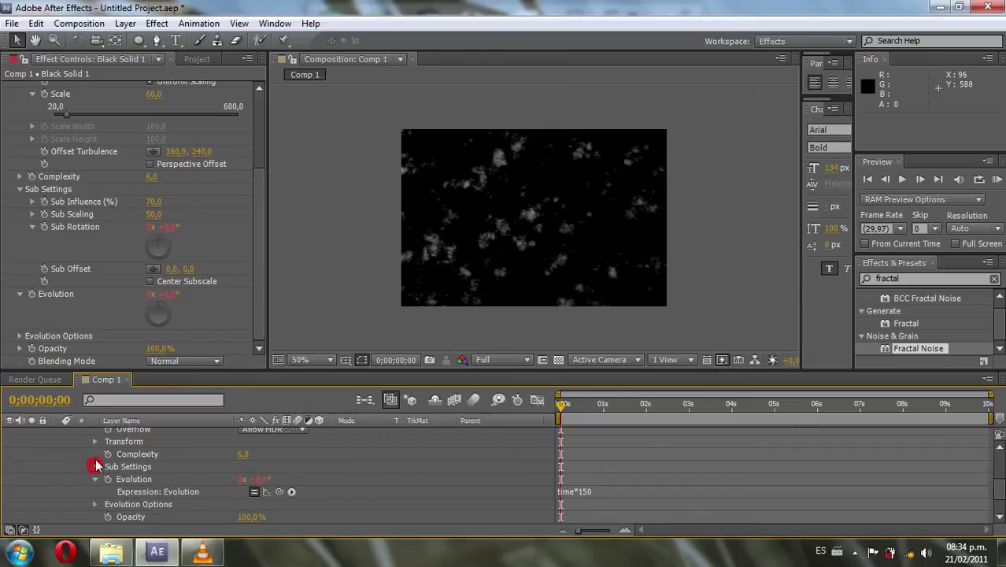
pyautogui.click(97, 441)
pyautogui.click(95, 434)
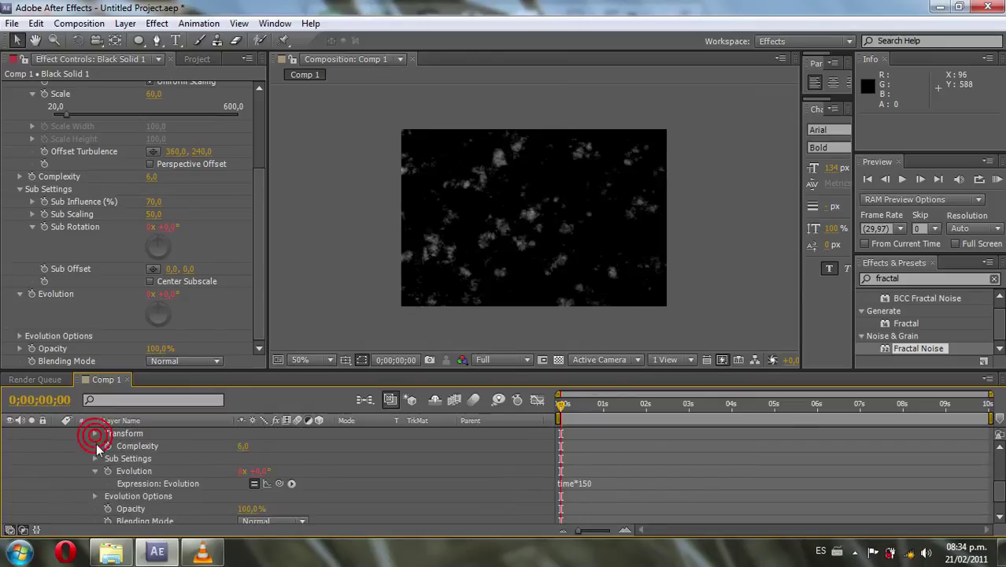
pyautogui.click(96, 440)
pyautogui.scroll(3, 79, 441)
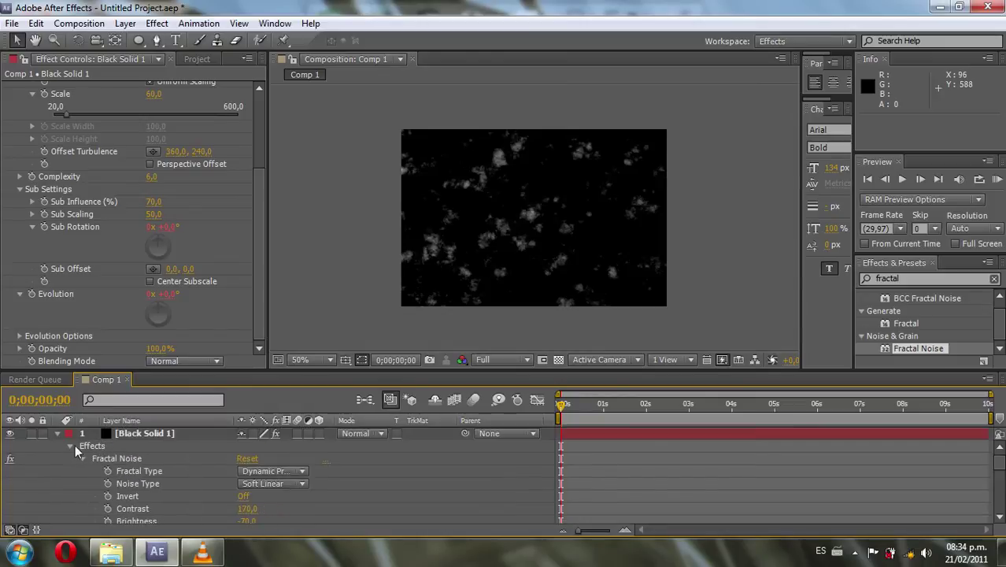
pyautogui.click(65, 446)
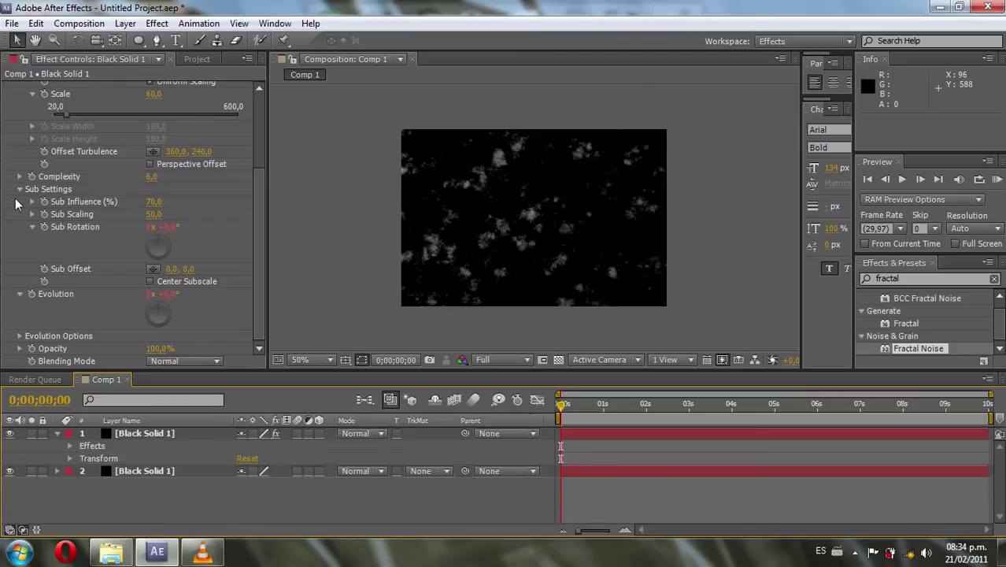
pyautogui.click(20, 190)
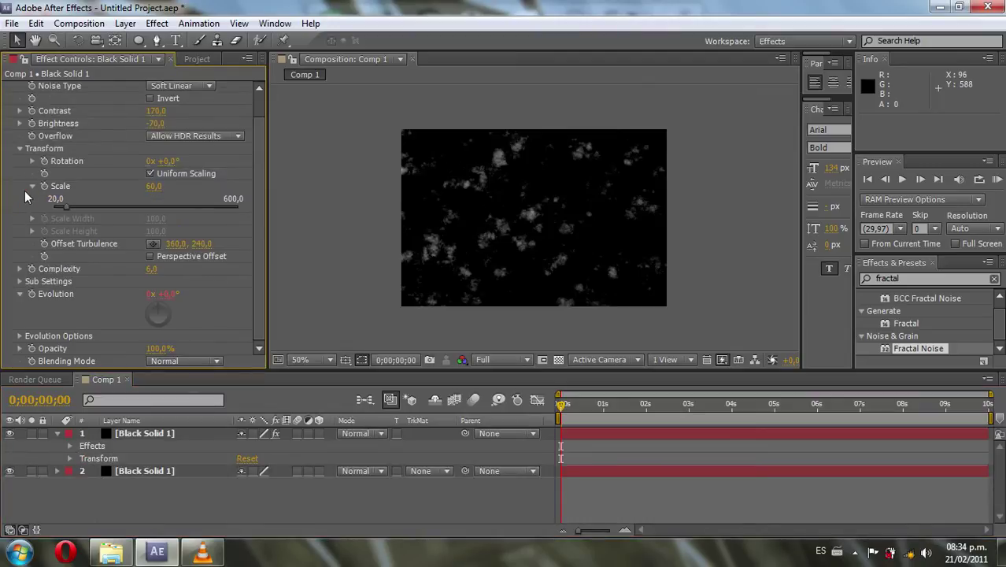
pyautogui.click(19, 148)
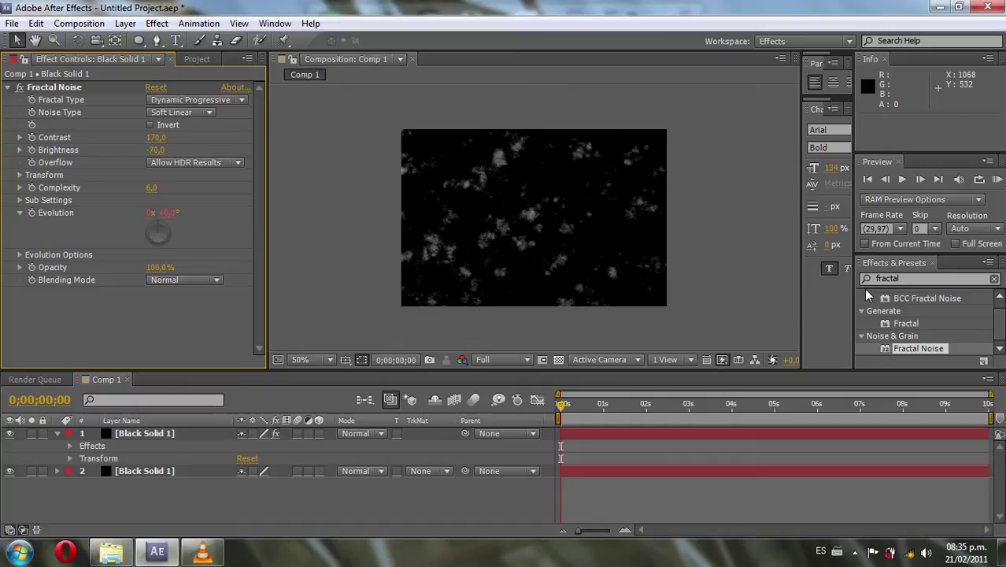
# - Apply the Fast Blur effect to the upper black solid and set its Blurriness to 15
pyautogui.click(918, 279)
pyautogui.write('fast')
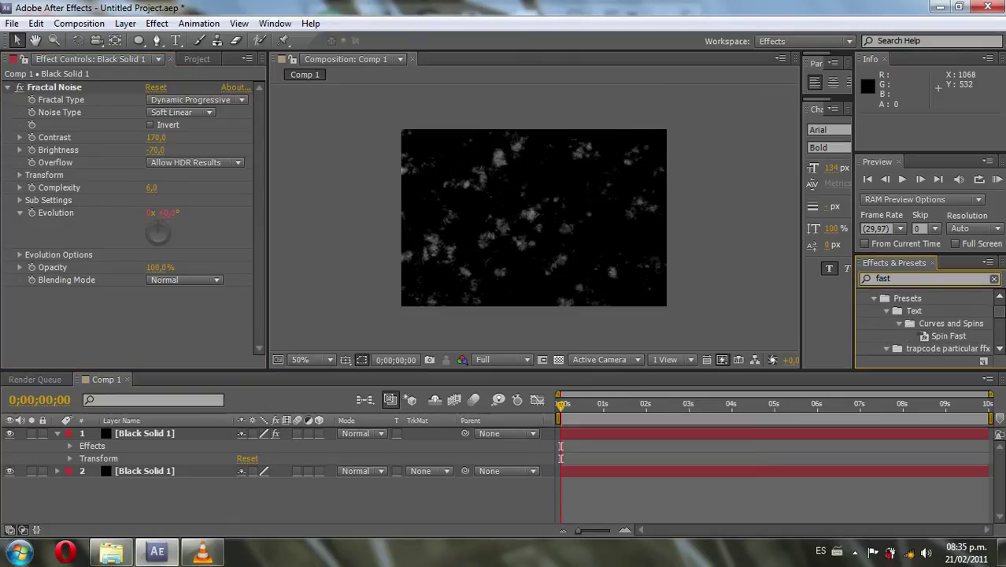
pyautogui.write(' bl')
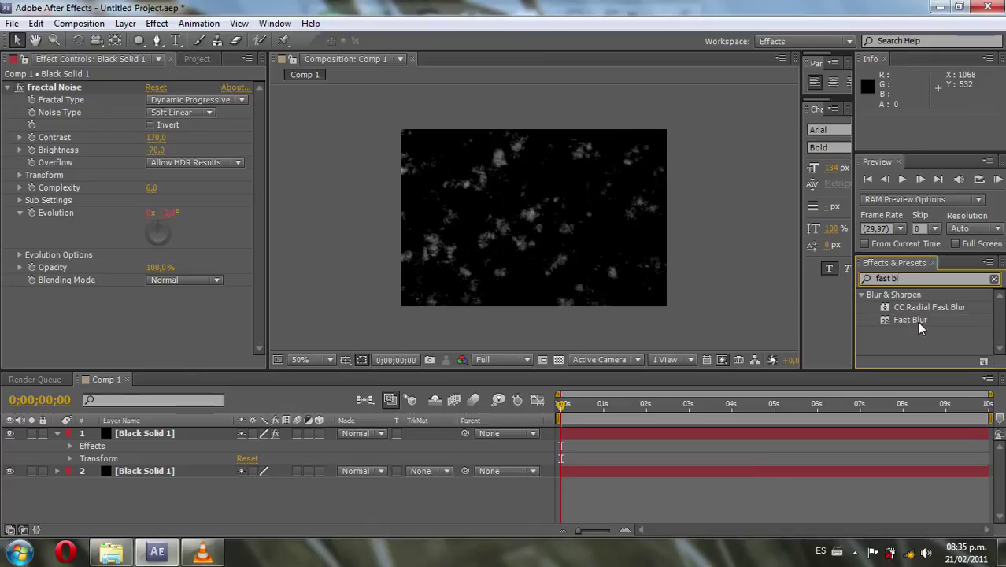
pyautogui.moveTo(918, 321); pyautogui.dragTo(587, 255)
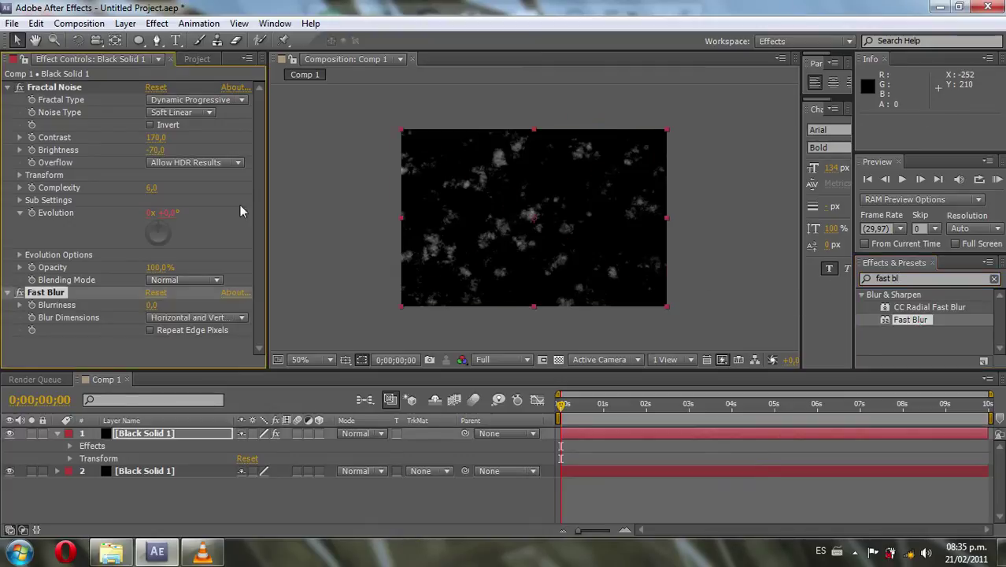
pyautogui.click(151, 305)
pyautogui.write('15')
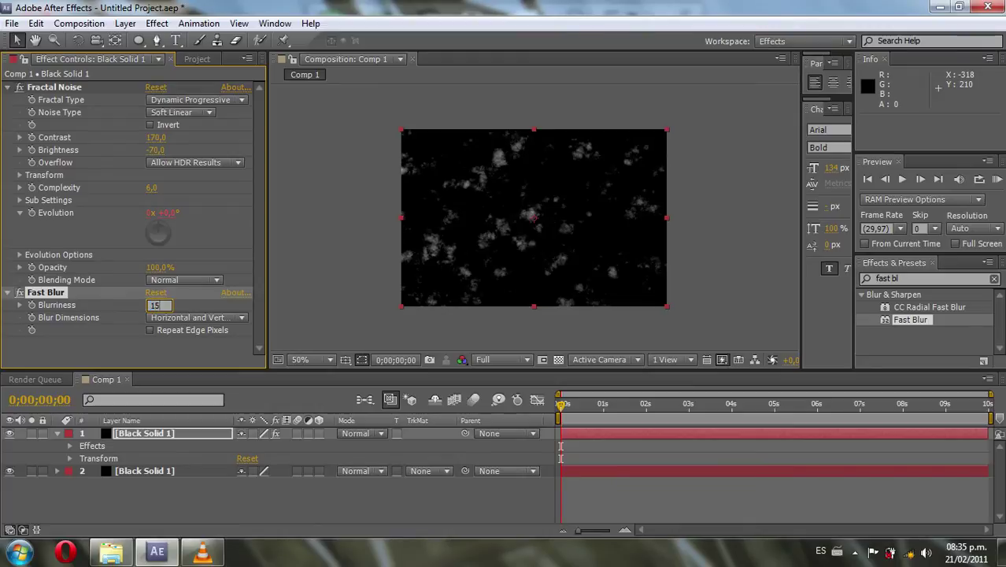
pyautogui.press('Return')
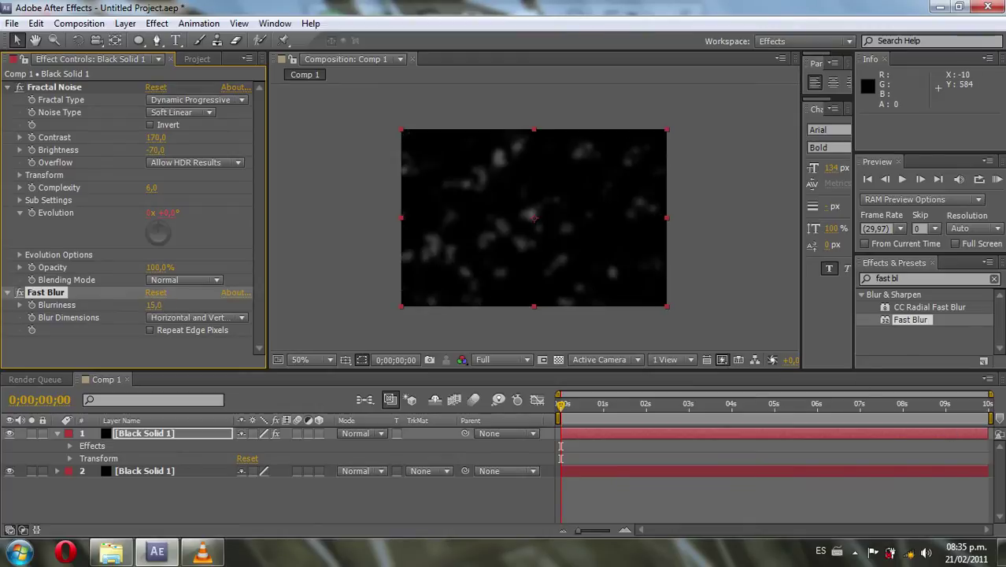
# - Apply the CC Radial Blur effect to the upper black solid and collapse the Fast Blur settings
pyautogui.click(905, 278)
pyautogui.write('radial')
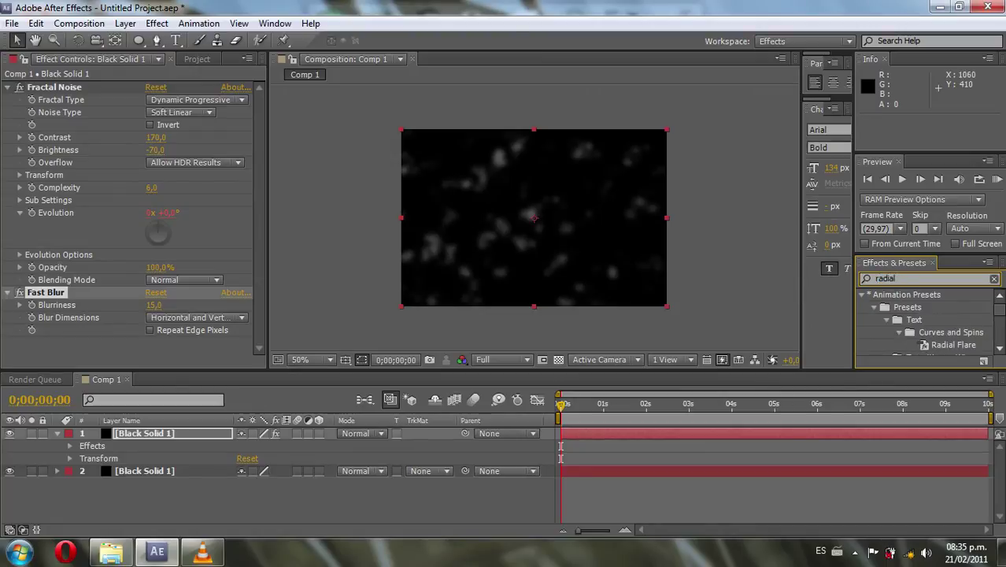
pyautogui.write('blur')
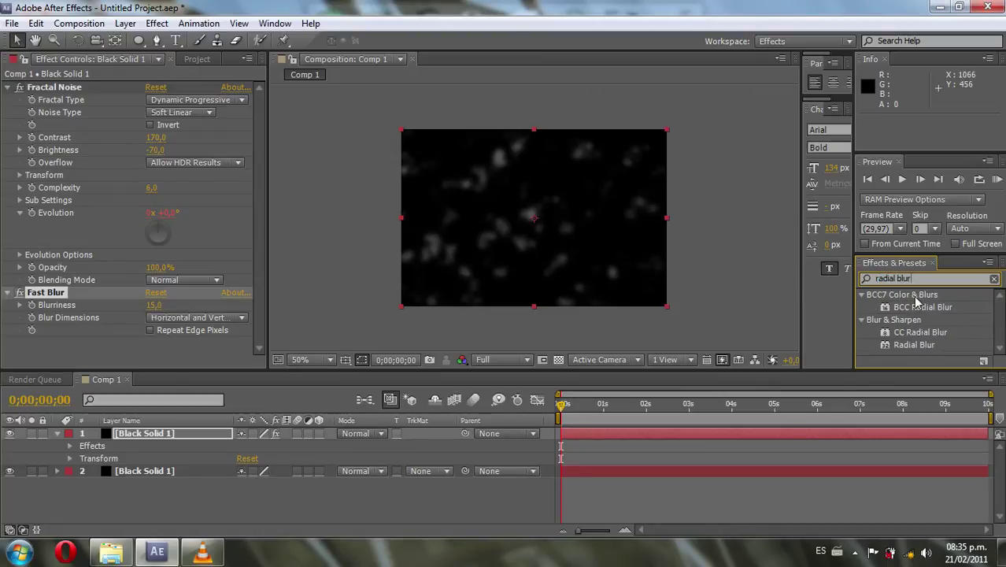
pyautogui.click(926, 333)
pyautogui.moveTo(926, 334); pyautogui.dragTo(523, 167)
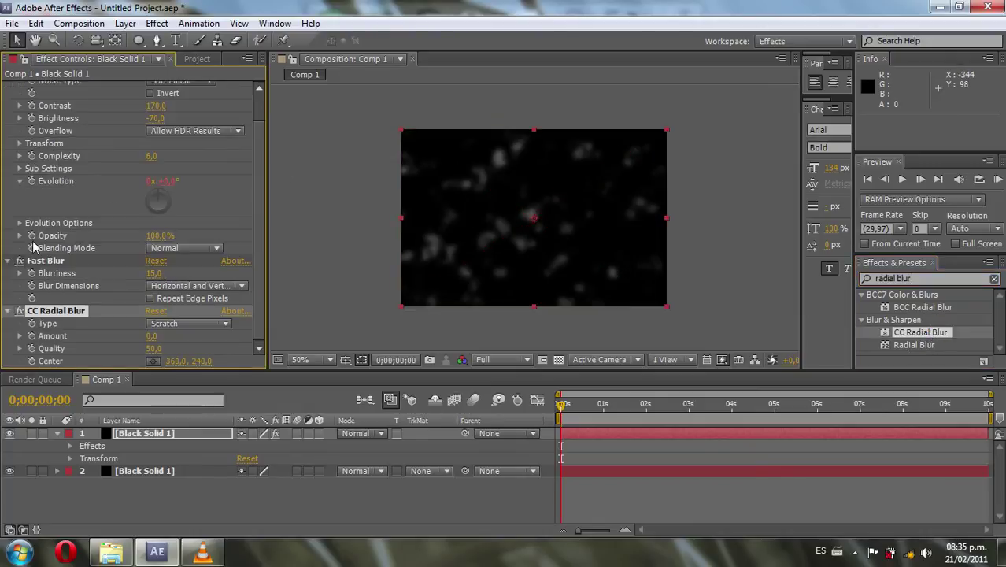
pyautogui.scroll(2, 157, 172)
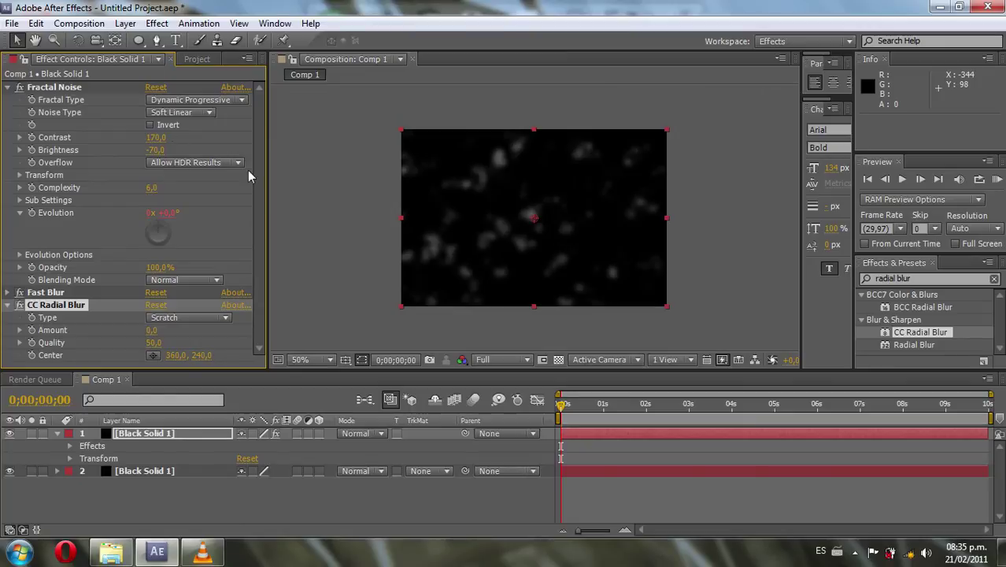
# - Set the CC Radial Blur type to Rotate and its Amount to 33
pyautogui.click(179, 315)
pyautogui.click(188, 392)
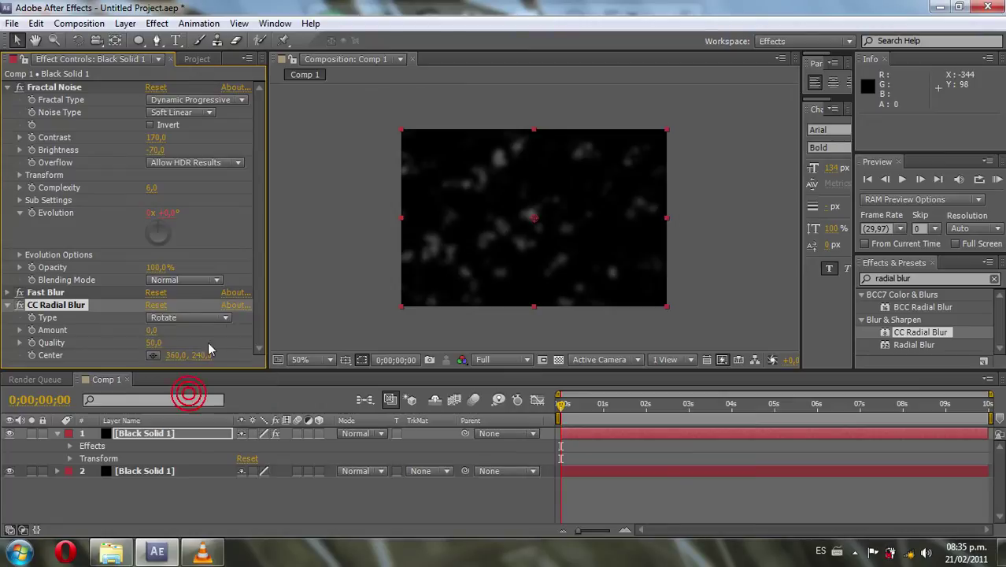
pyautogui.click(151, 330)
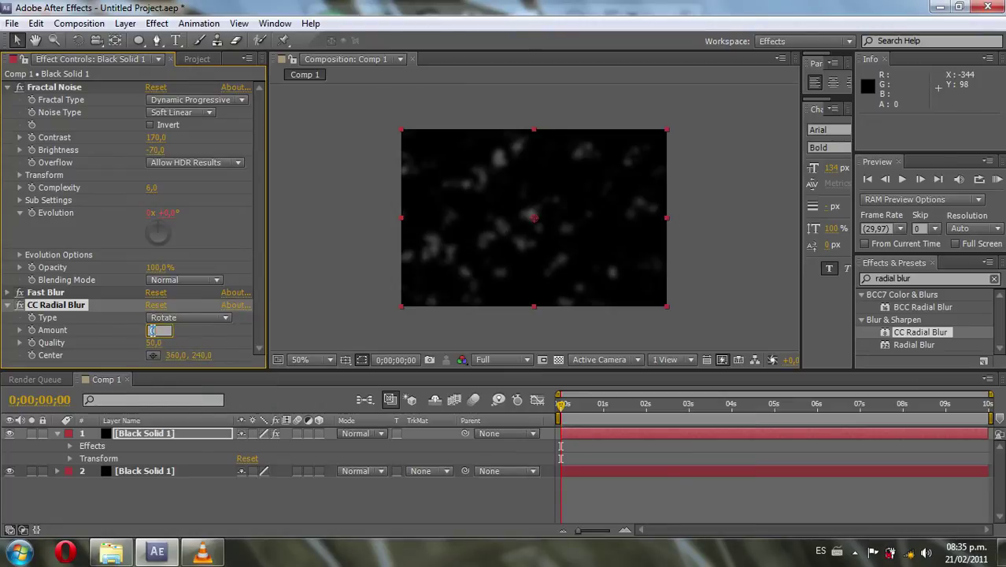
pyautogui.write('30')
pyautogui.press('Return')
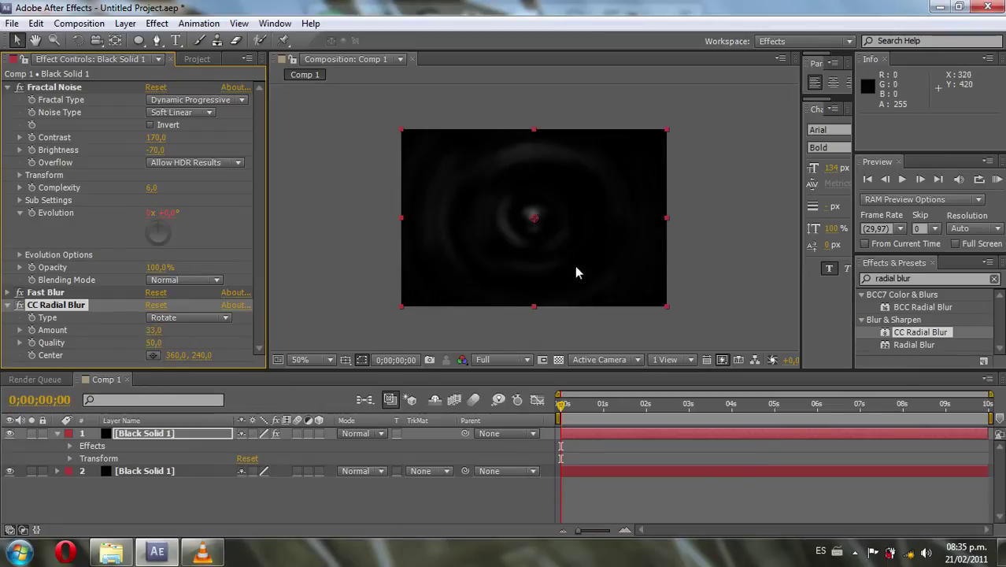
pyautogui.press('.')
pyautogui.press('.')
pyautogui.press(',')
pyautogui.press(',')
# - Apply the Stylize Glow effect to the upper solid with a Glow Threshold of 0% and a Glow Radius of 83
pyautogui.click(928, 279)
pyautogui.write('glow')
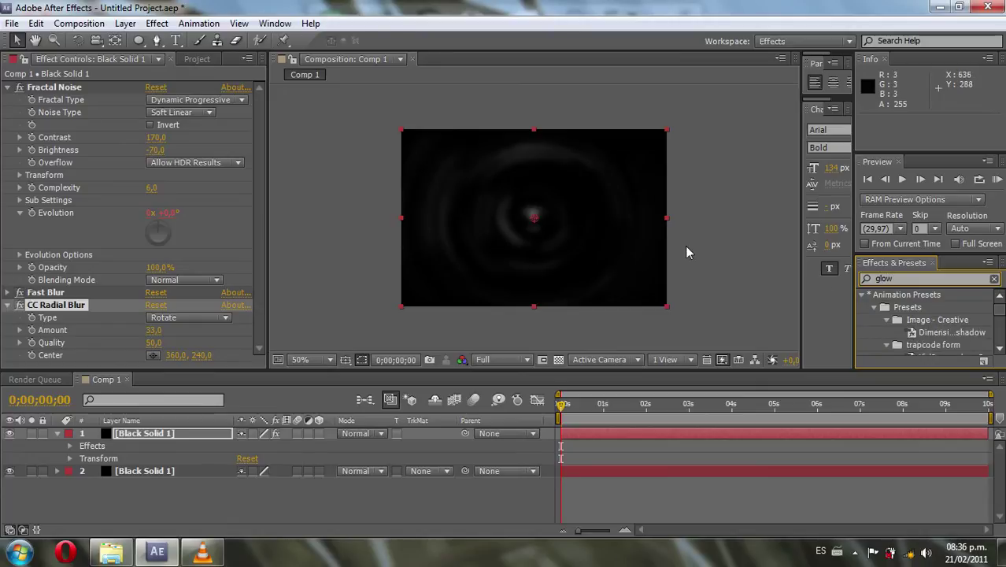
pyautogui.click(1000, 348)
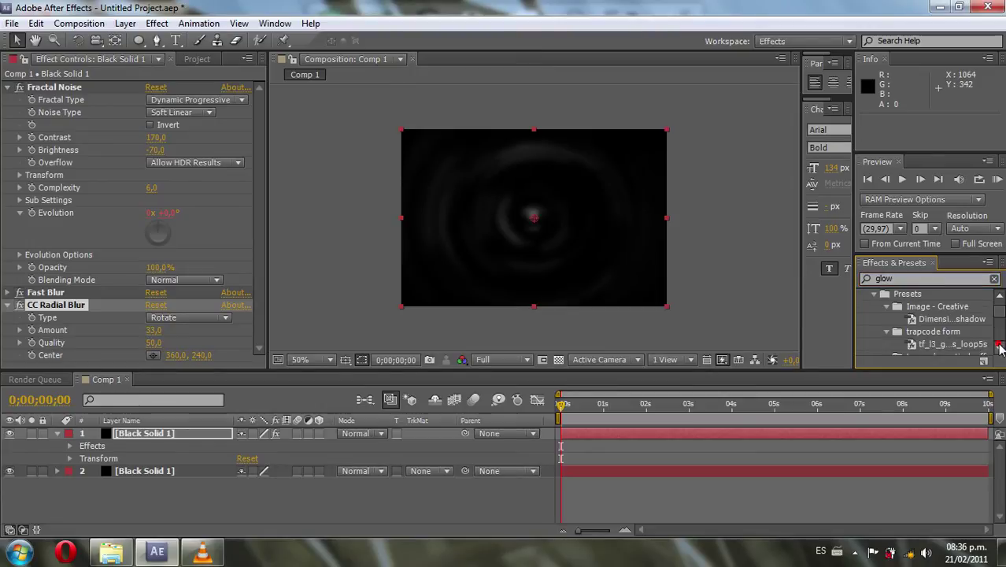
pyautogui.moveTo(1000, 348); pyautogui.dragTo(1001, 348)
pyautogui.click(905, 324)
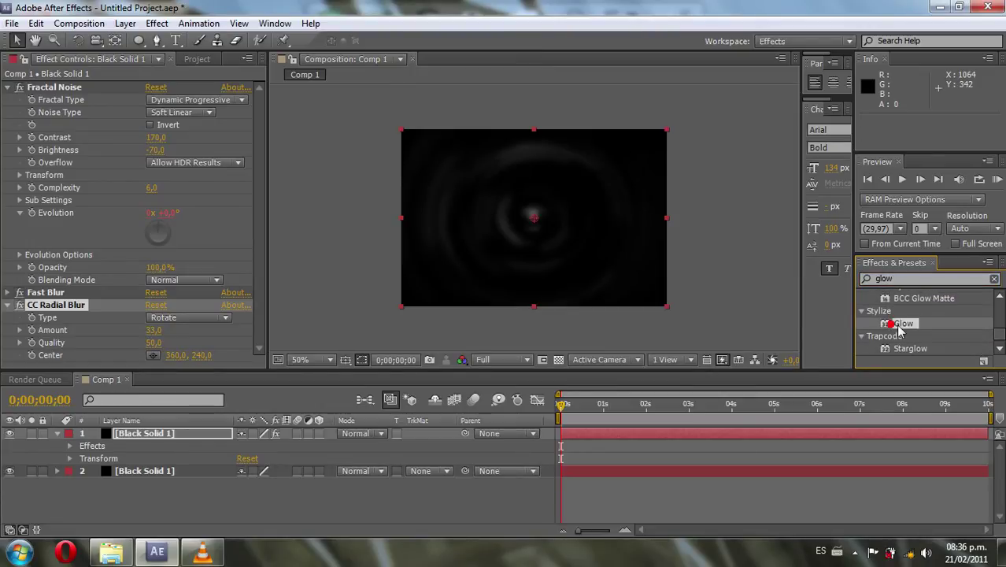
pyautogui.moveTo(917, 326); pyautogui.dragTo(621, 248)
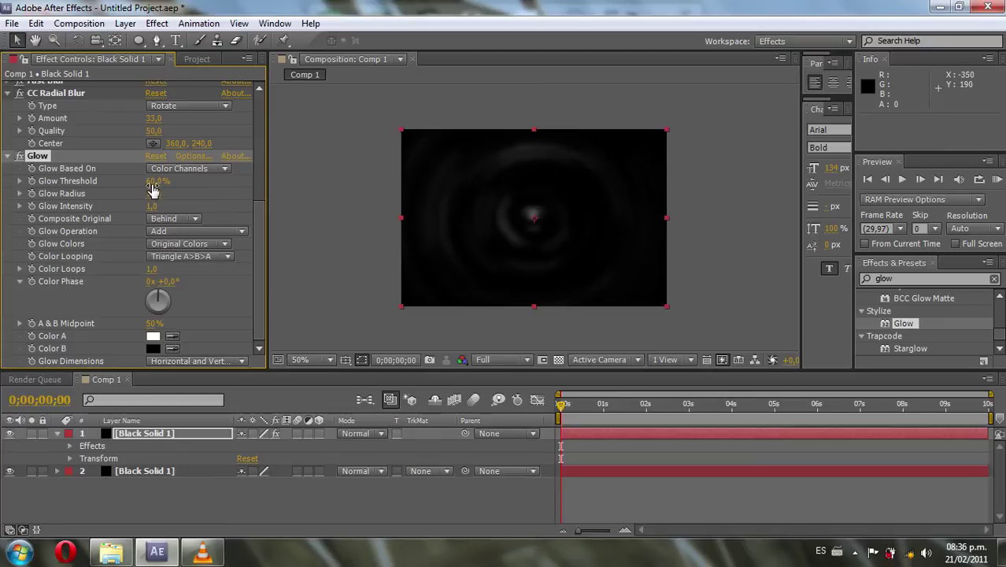
pyautogui.moveTo(152, 189); pyautogui.dragTo(3, 185)
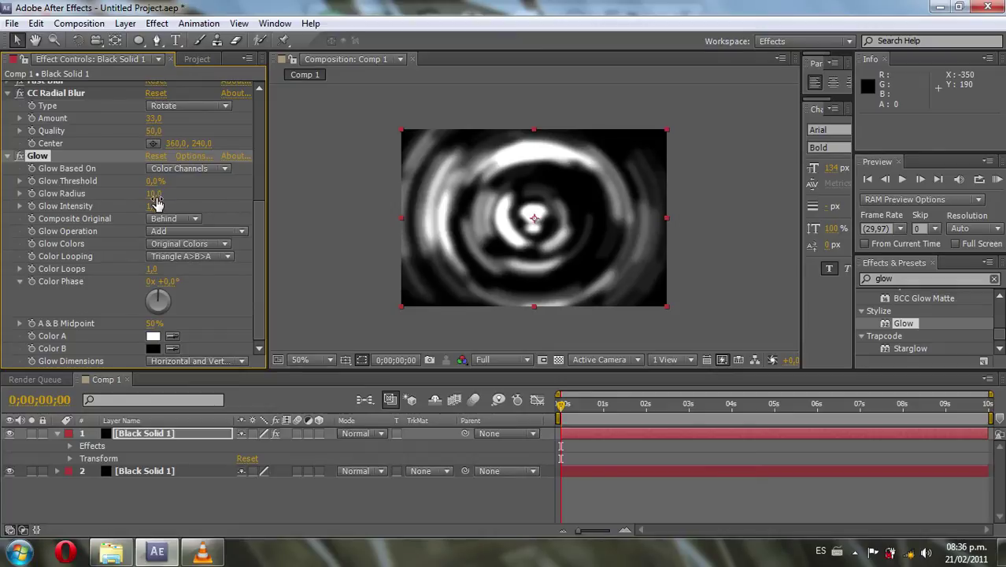
pyautogui.moveTo(155, 202); pyautogui.dragTo(201, 196)
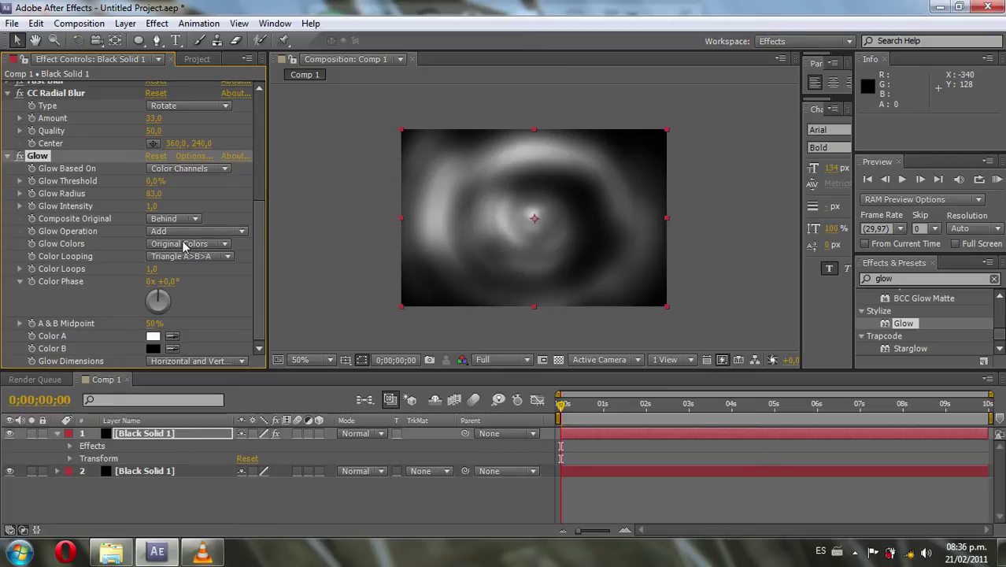
# - Set Glow Colors to A & B Colors and make Color A bright green (0CFF00)
pyautogui.click(164, 246)
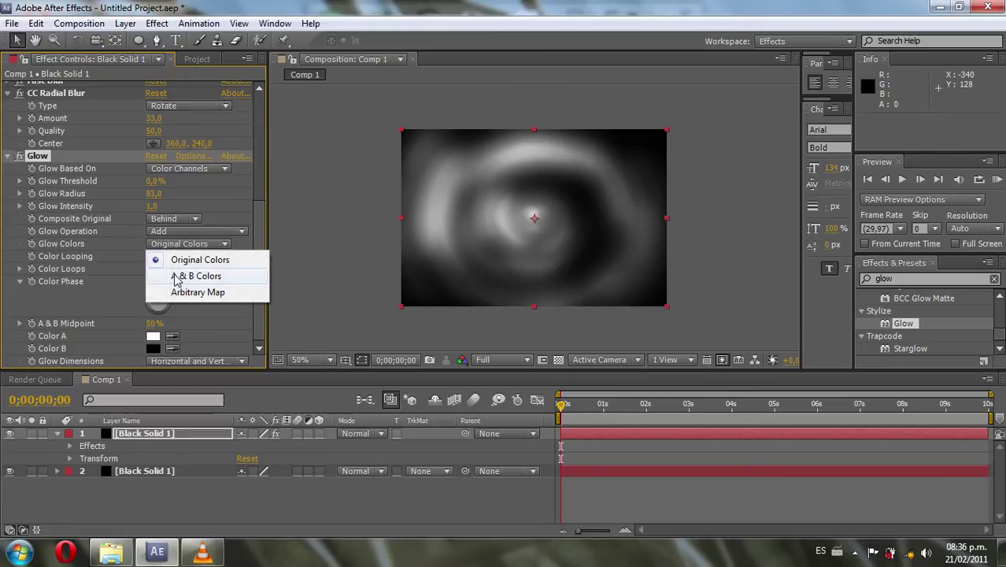
pyautogui.click(181, 278)
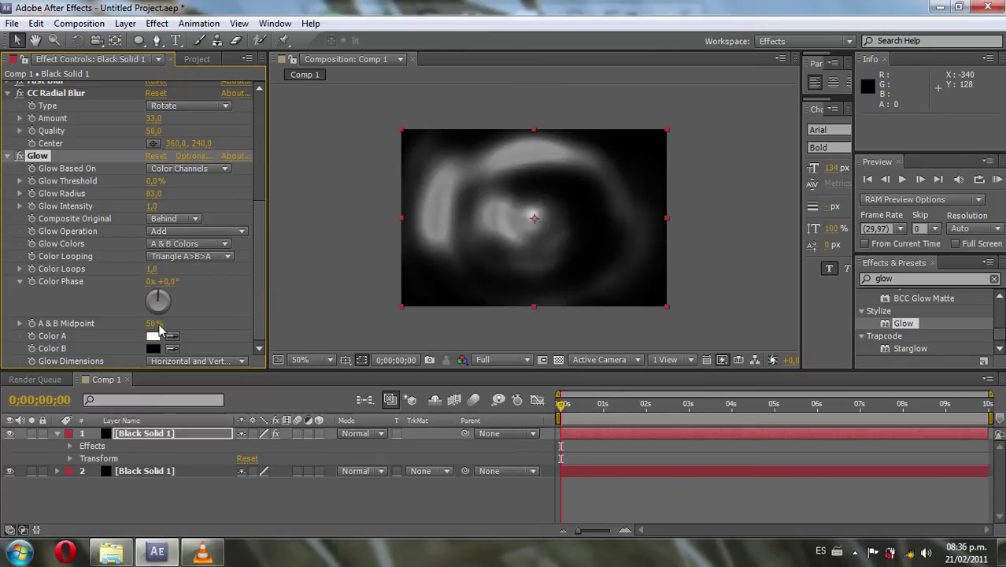
pyautogui.click(153, 336)
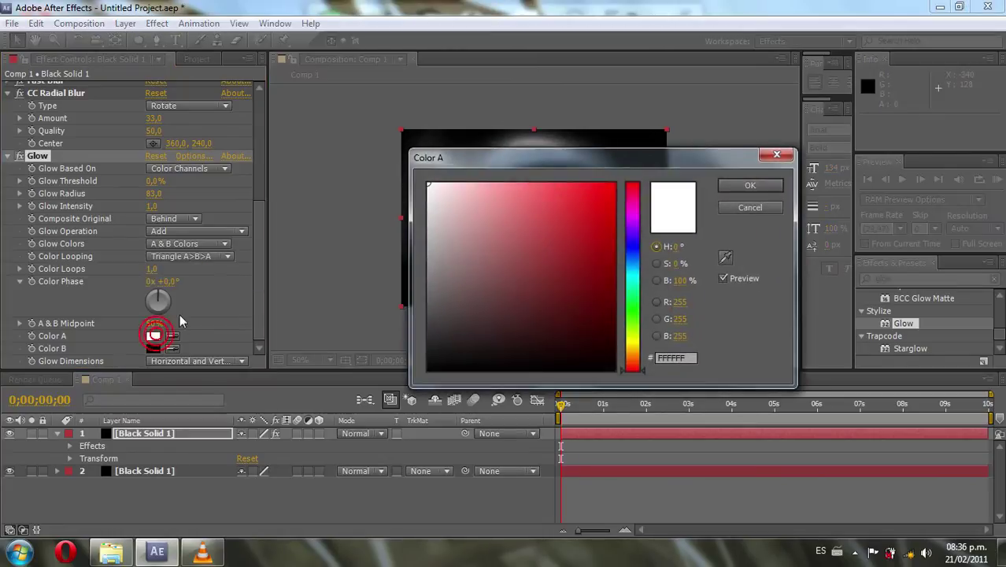
pyautogui.click(632, 309)
pyautogui.moveTo(565, 307); pyautogui.dragTo(615, 182)
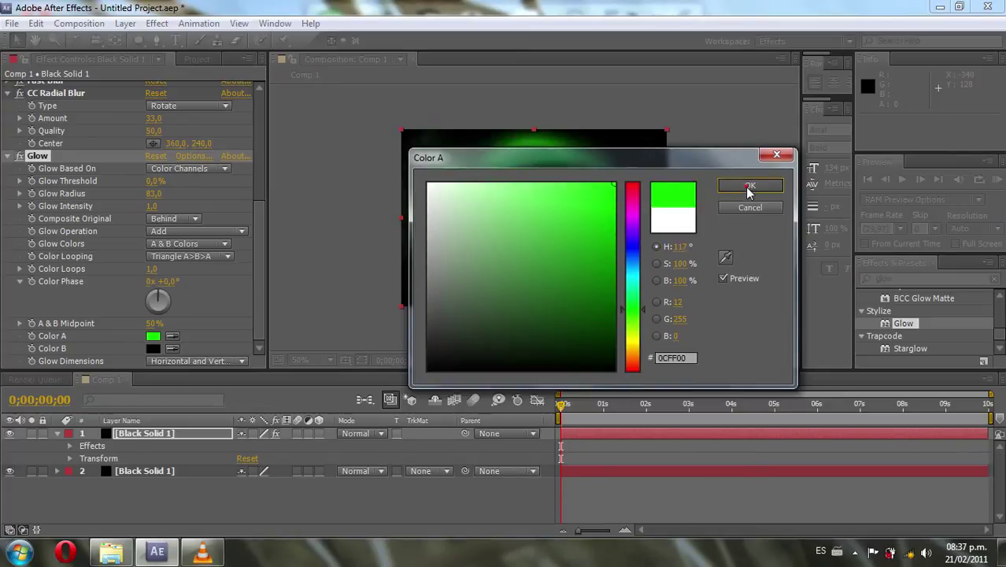
pyautogui.click(749, 185)
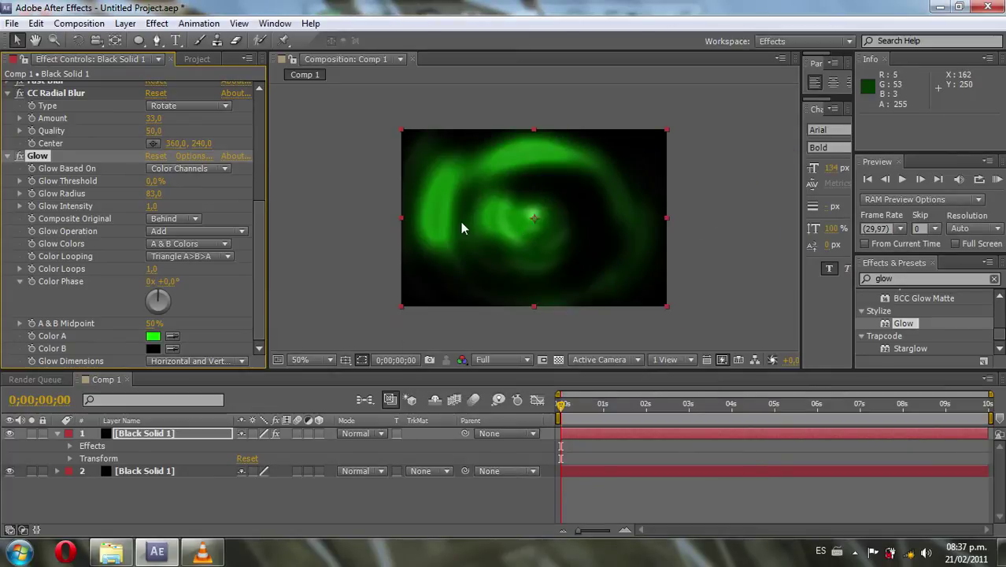
# - Change the project color depth to 32 bpc
pyautogui.click(196, 59)
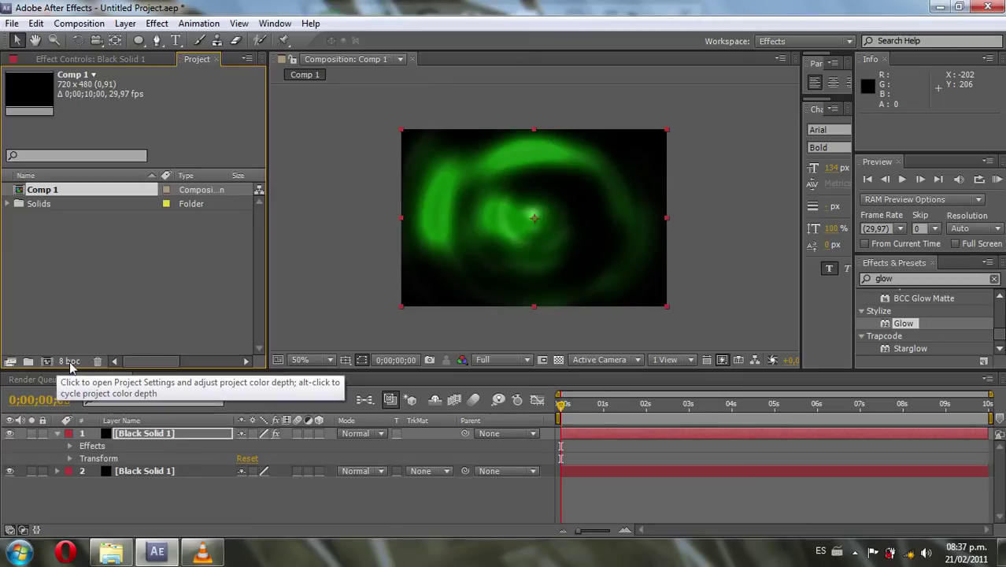
pyautogui.keyDown('alt'); pyautogui.click(70, 363); pyautogui.keyUp('alt')
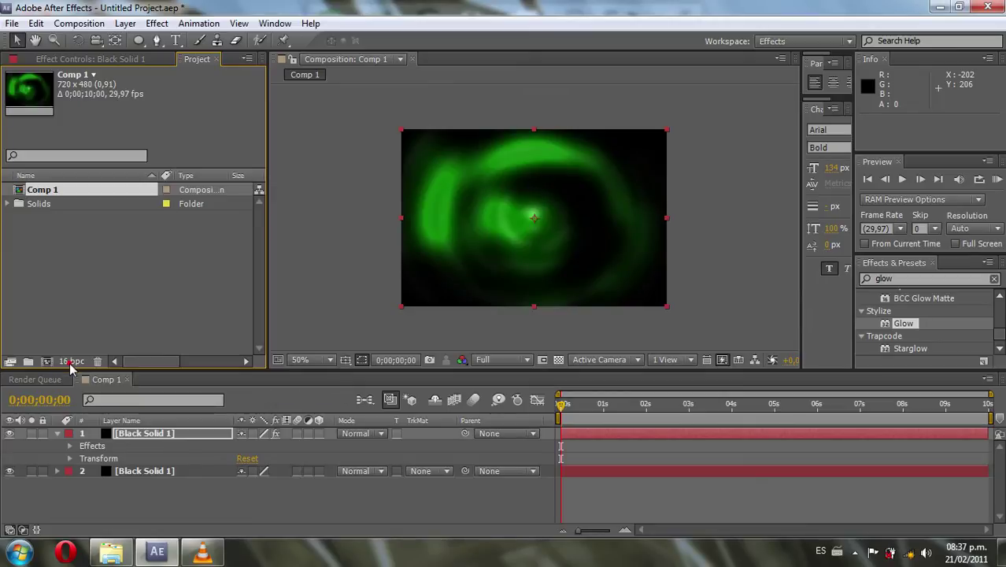
pyautogui.keyDown('alt'); pyautogui.click(69, 362); pyautogui.keyUp('alt')
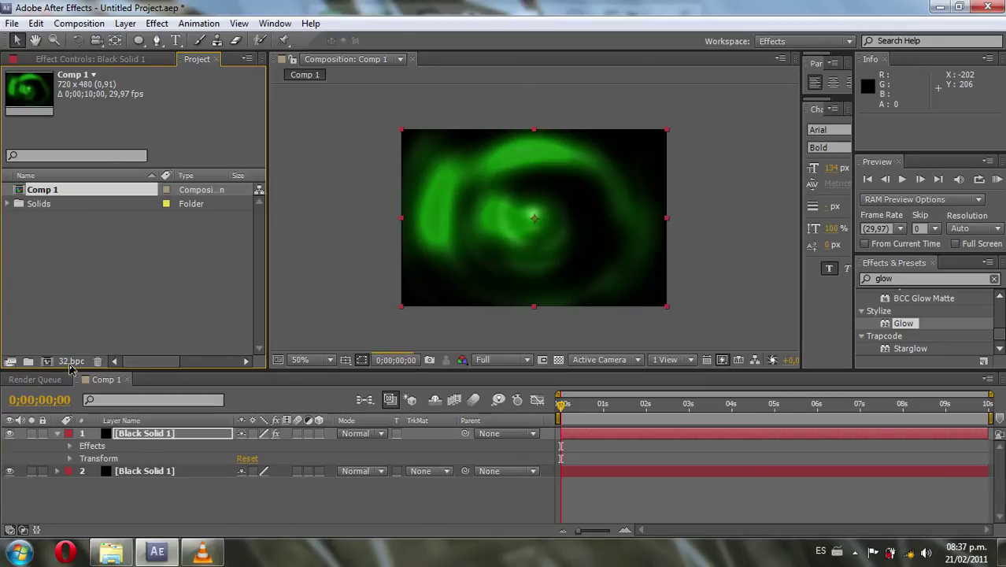
pyautogui.keyDown('alt'); pyautogui.click(70, 363); pyautogui.keyUp('alt')
pyautogui.keyDown('alt'); pyautogui.click(71, 363); pyautogui.keyUp('alt')
pyautogui.keyDown('alt'); pyautogui.click(70, 362); pyautogui.keyUp('alt')
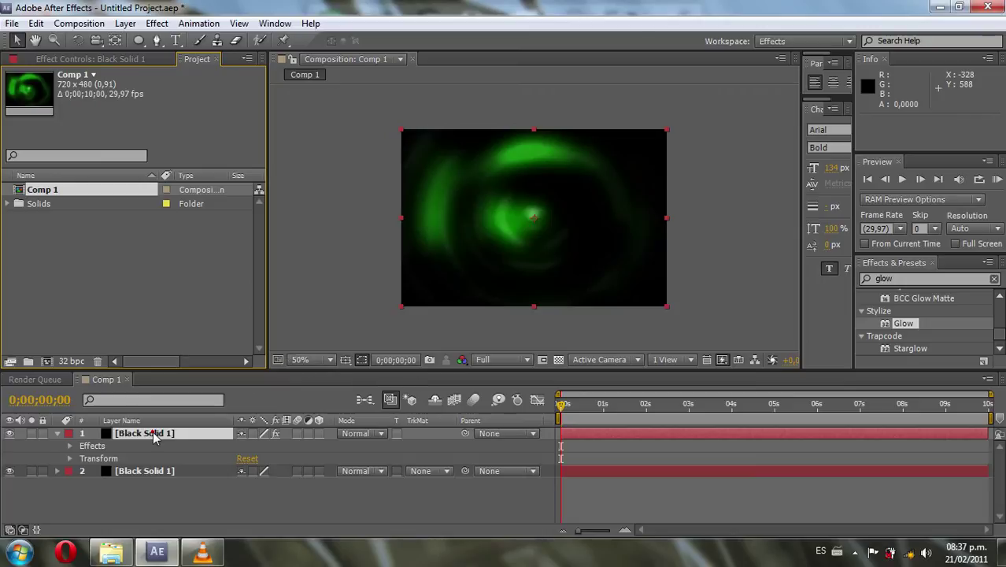
# - Return to the upper solid's effect settings and collapse Glow, CC Radial Blur and Fractal Noise
pyautogui.click(94, 59)
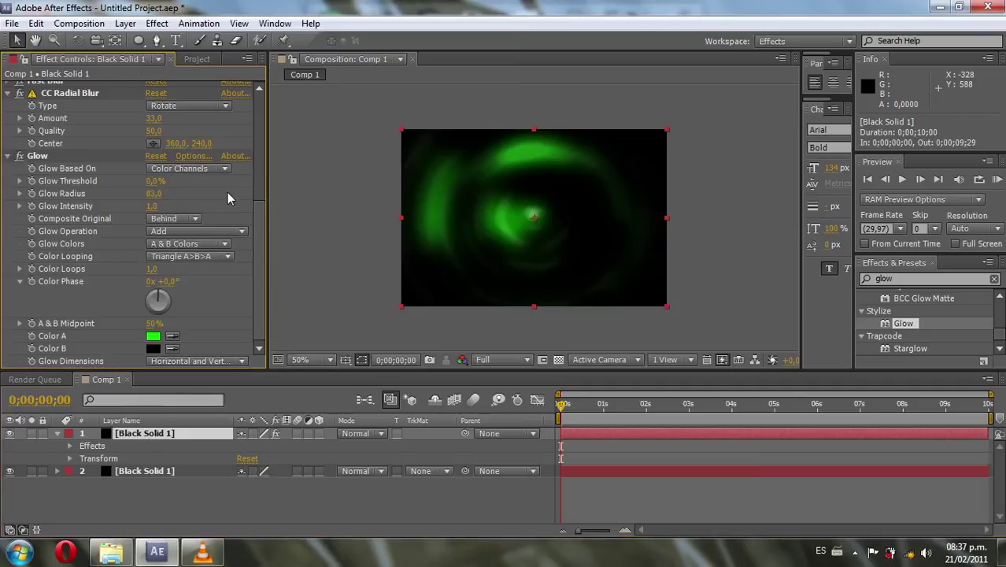
pyautogui.click(11, 158)
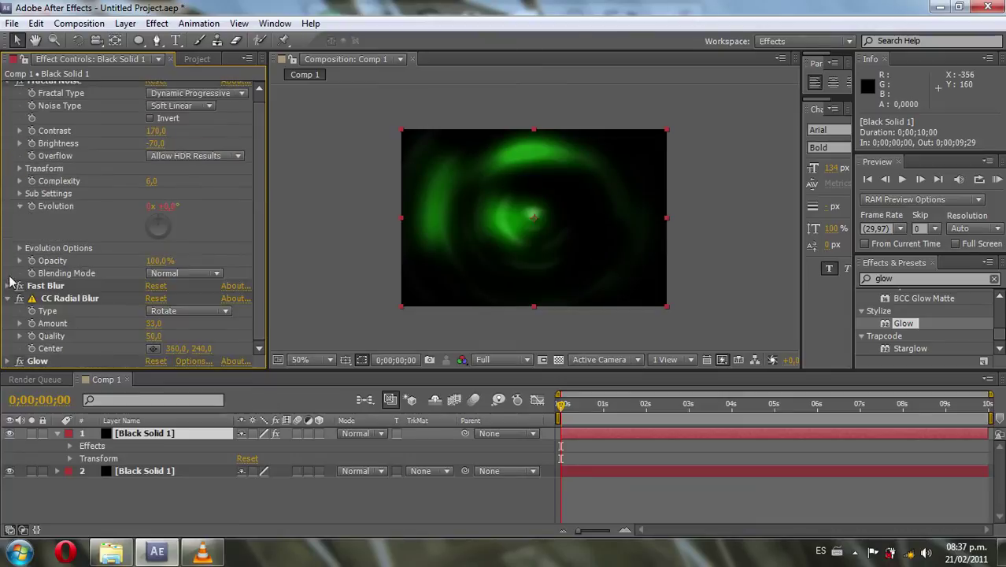
pyautogui.click(8, 300)
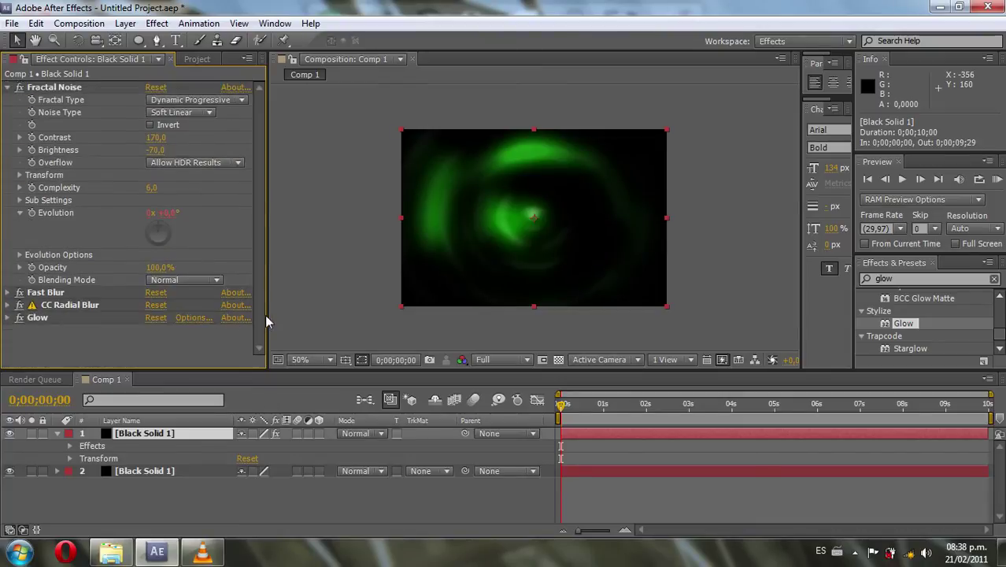
pyautogui.click(8, 87)
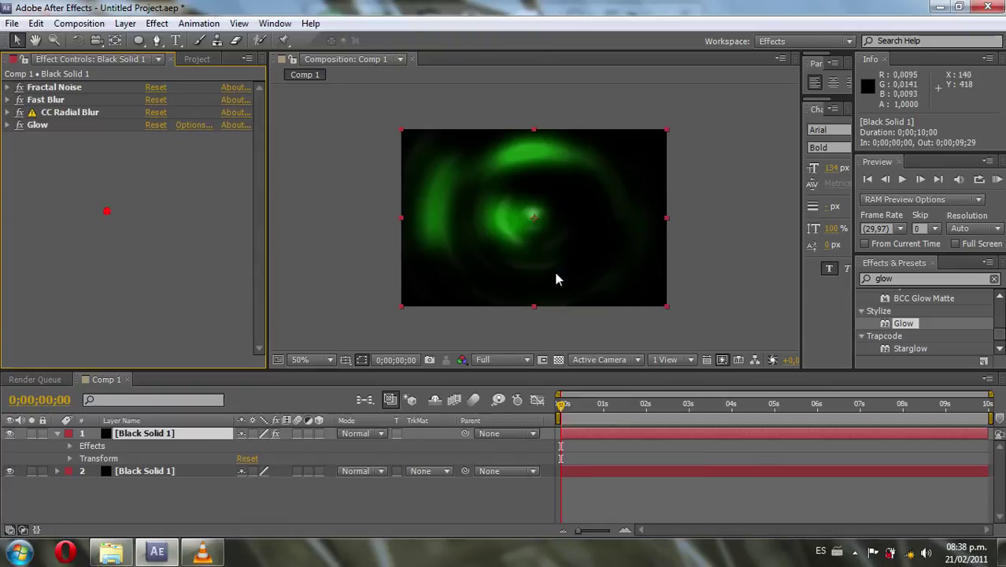
# - Apply the Color Correction Exposure effect to the upper solid, set Exposure to 5, and scrub to 0;00;04;14 to check the animation
pyautogui.click(914, 278)
pyautogui.write('exposure')
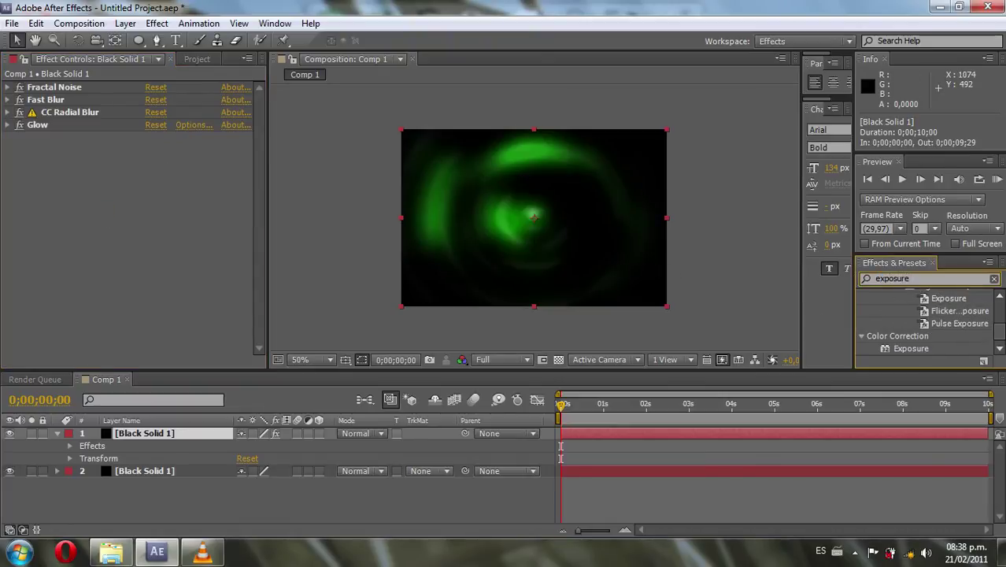
pyautogui.click(926, 347)
pyautogui.moveTo(910, 351); pyautogui.dragTo(558, 228)
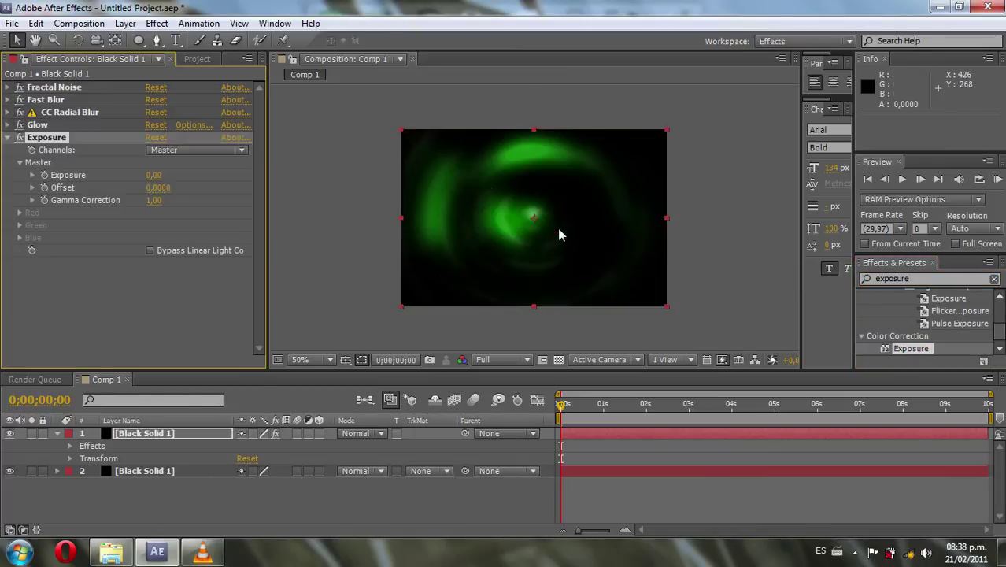
pyautogui.click(149, 176)
pyautogui.write('5')
pyautogui.press('Return')
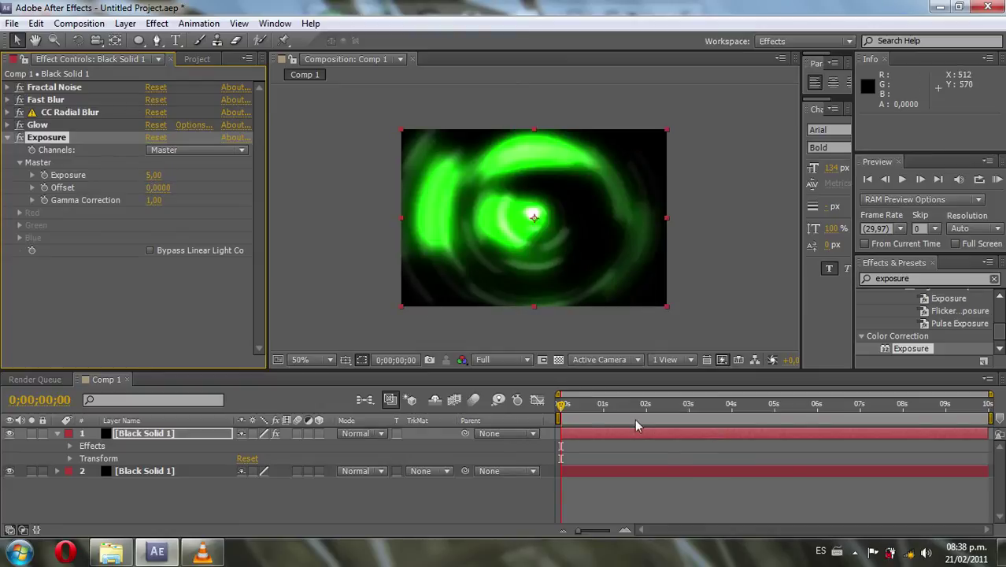
pyautogui.moveTo(563, 415); pyautogui.dragTo(752, 404)
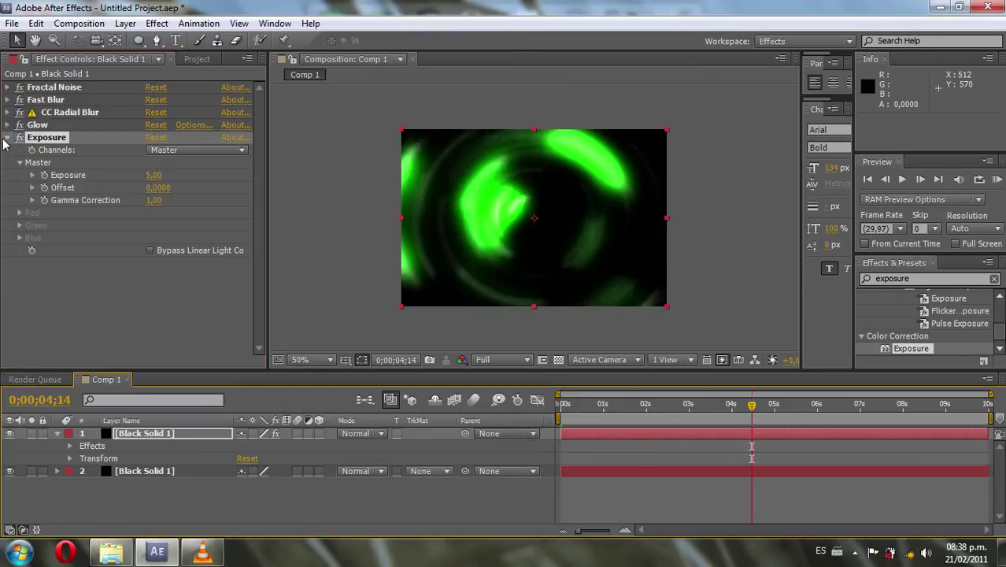
# - Collapse Exposure and pre-compose both black solids into a new composition named giratorio, moving all attributes into it
pyautogui.click(8, 137)
pyautogui.click(67, 202)
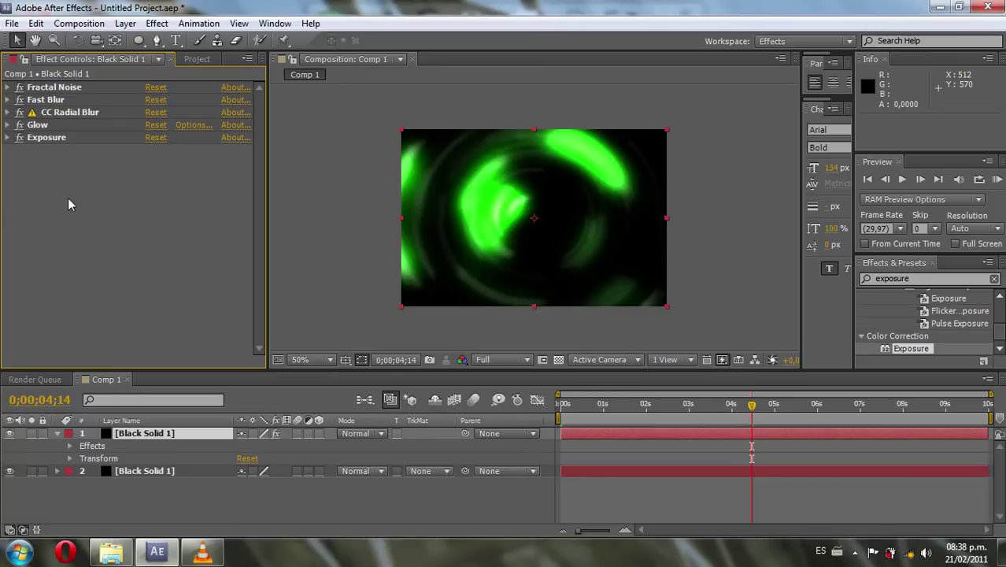
pyautogui.click(164, 472)
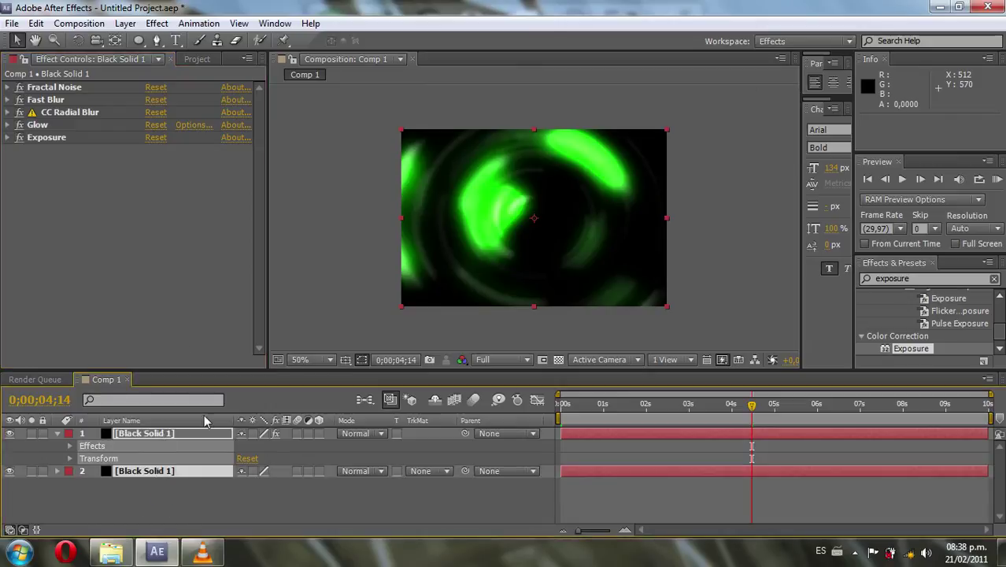
pyautogui.click(125, 22)
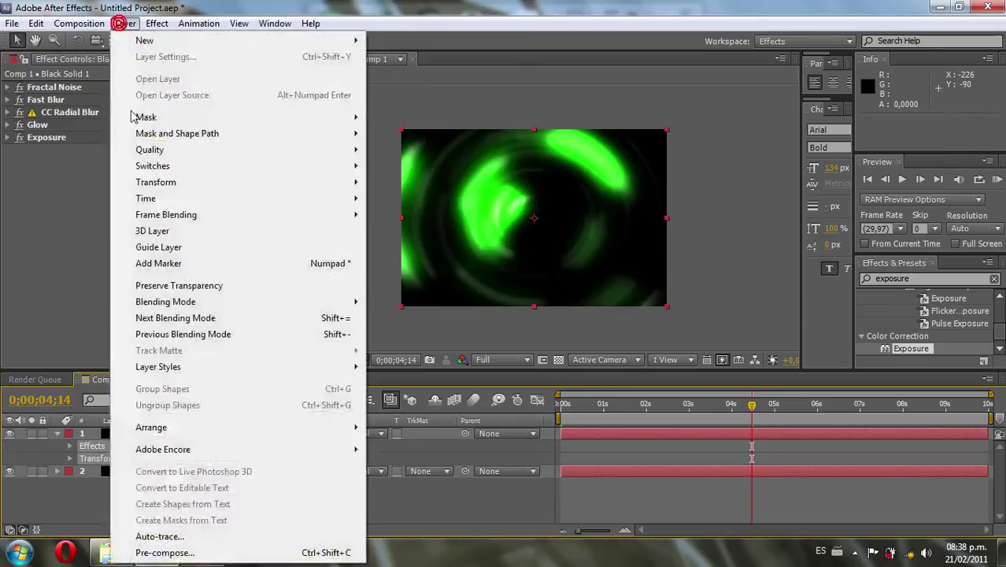
pyautogui.click(226, 555)
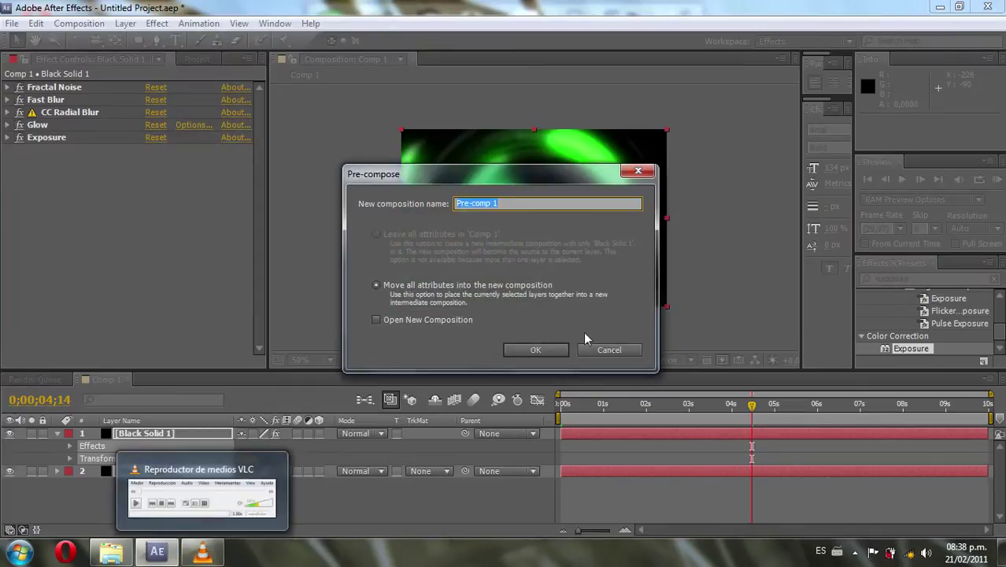
pyautogui.write('g')
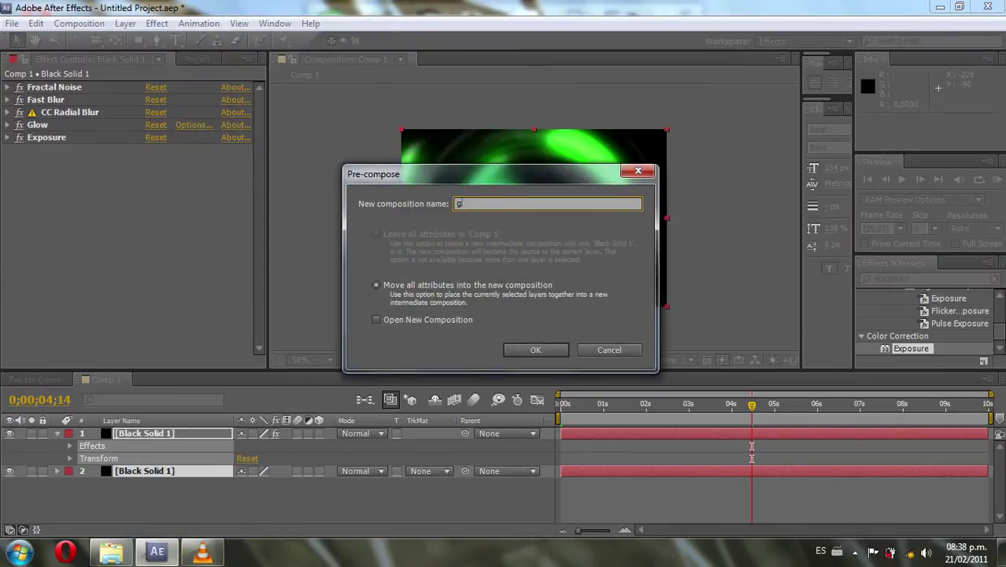
pyautogui.write('rratorio')
pyautogui.press('Return')
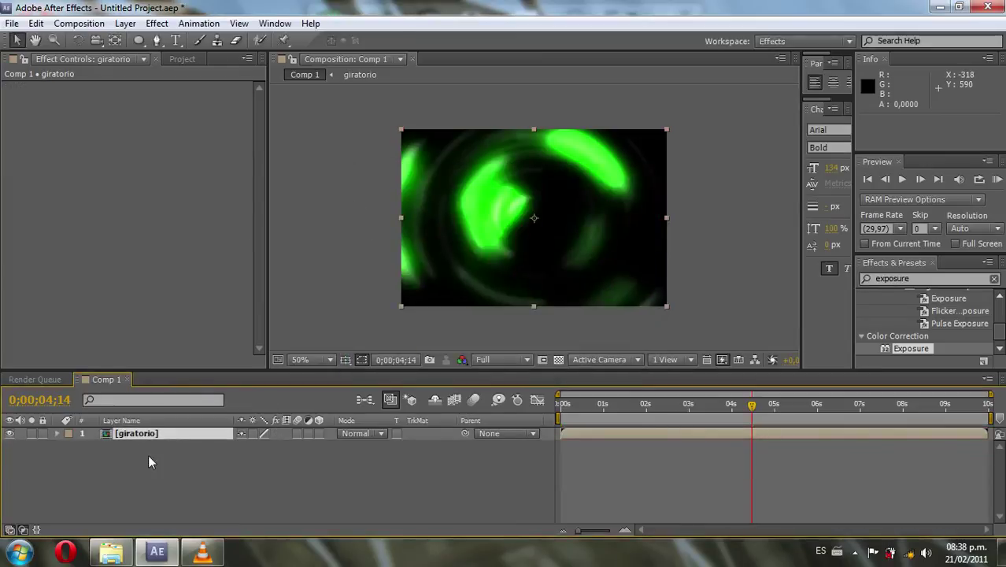
# - Open the giratorio pre-composition and collapse all five effects of its upper black solid
pyautogui.doubleClick(156, 434)
pyautogui.click(158, 436)
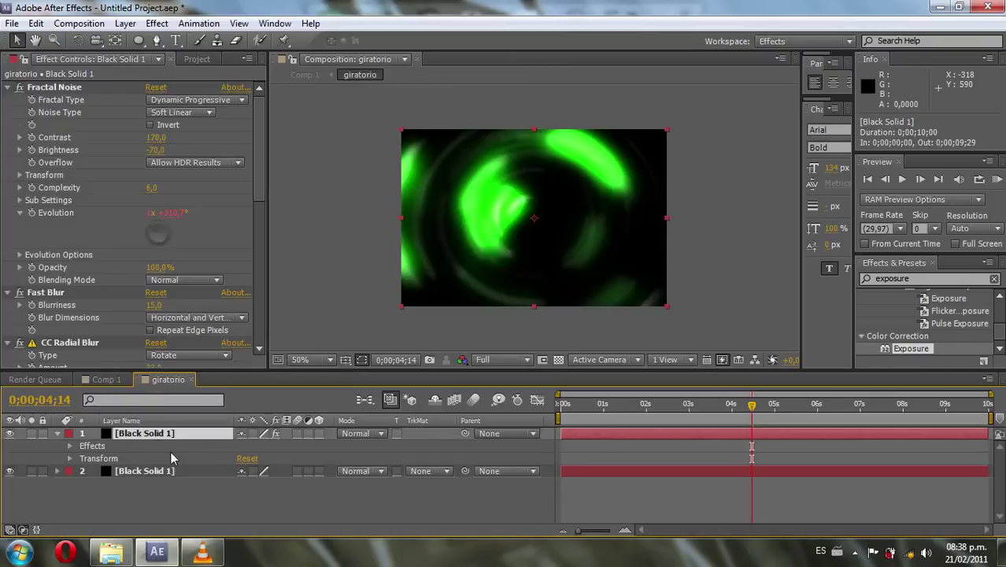
pyautogui.click(8, 293)
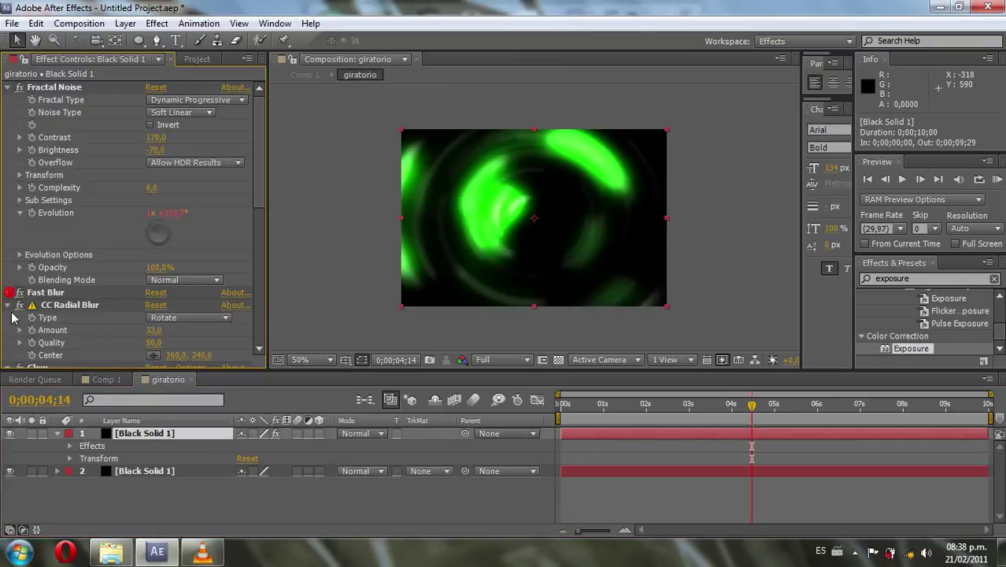
pyautogui.click(9, 305)
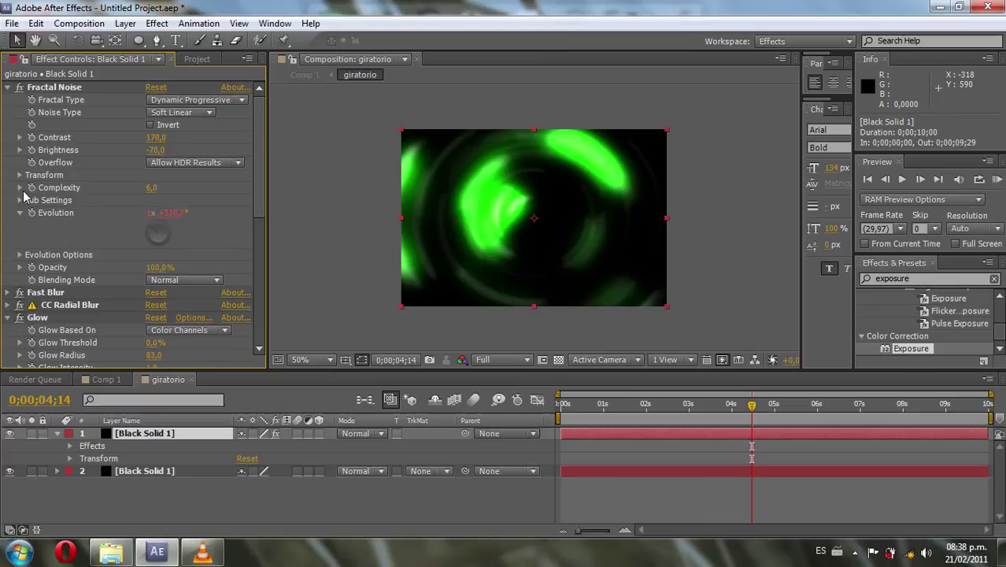
pyautogui.click(8, 88)
pyautogui.click(8, 125)
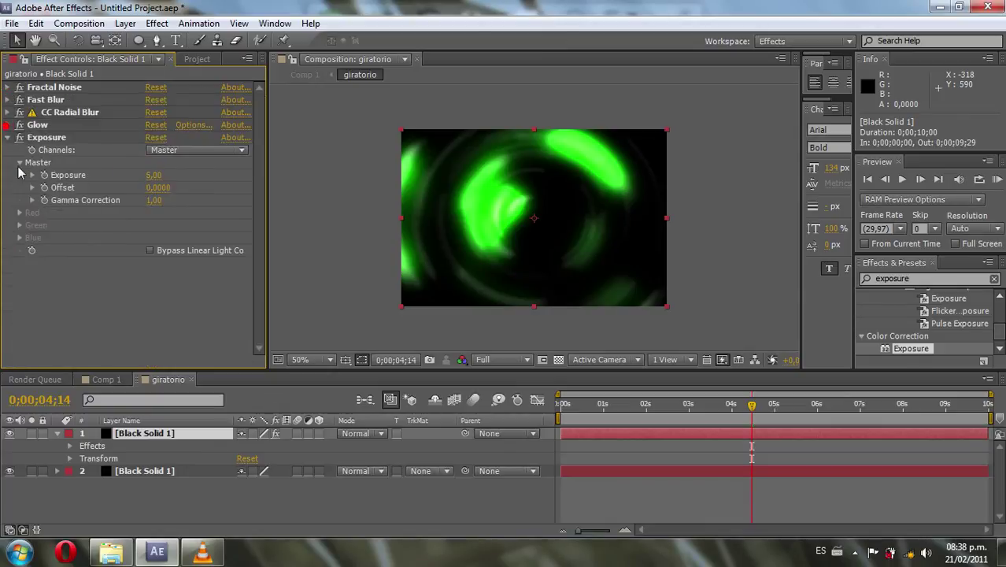
pyautogui.click(6, 137)
pyautogui.click(69, 256)
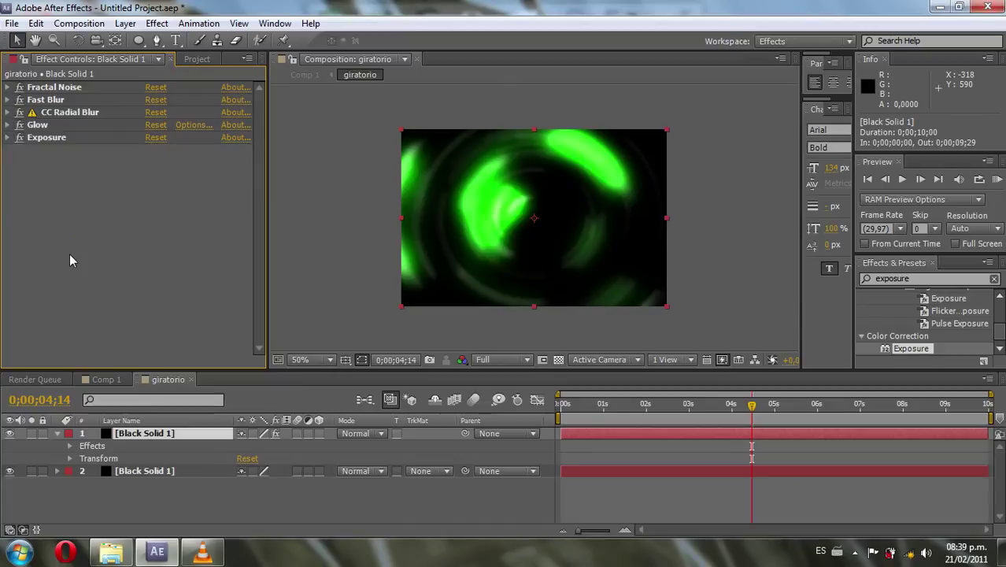
# - Add the expression time*50 to the upper black solid's Rotation and scrub to 0;00;06;04 to check the spin
pyautogui.click(148, 441)
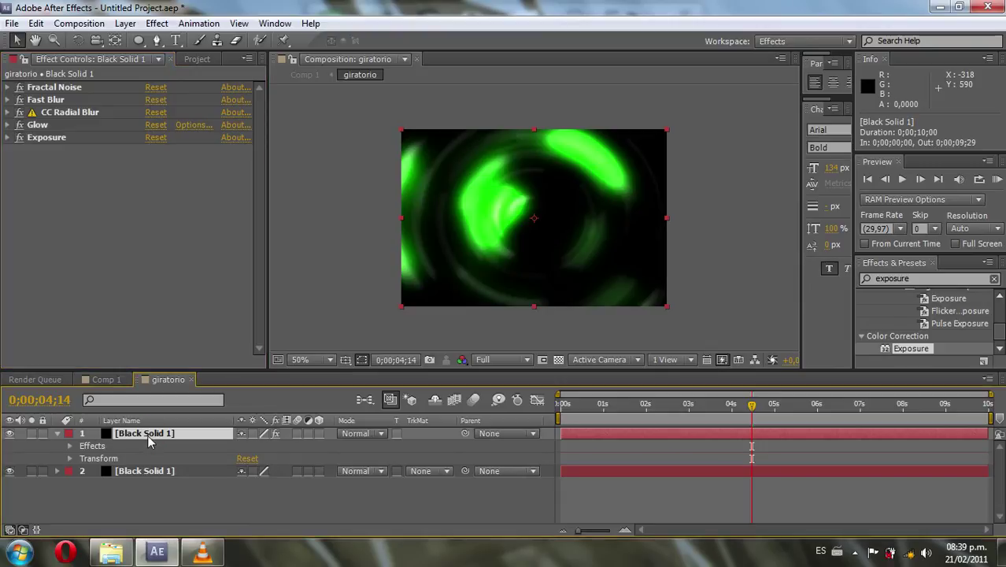
pyautogui.press('r')
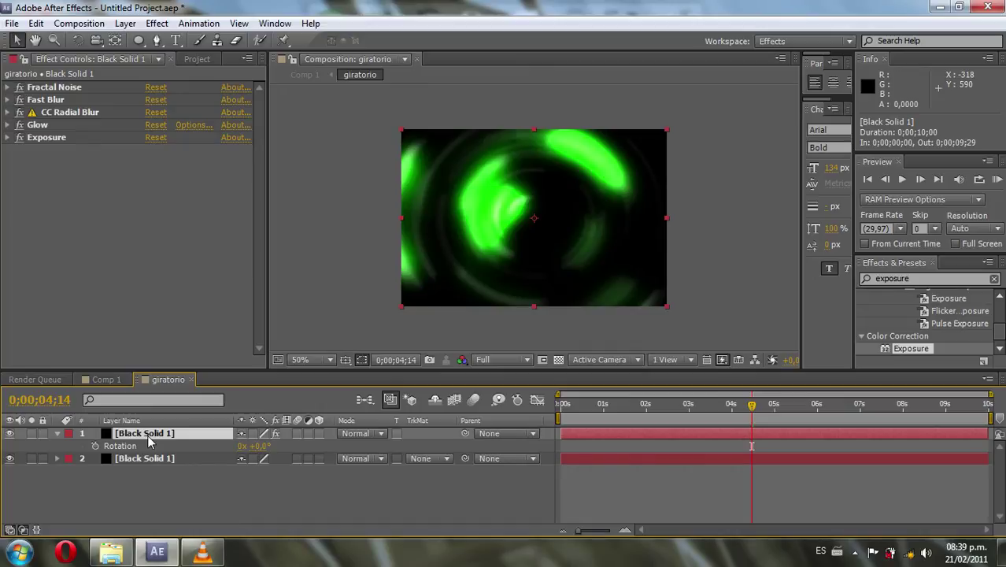
pyautogui.keyDown('alt'); pyautogui.click(95, 447); pyautogui.keyUp('alt')
pyautogui.write('t')
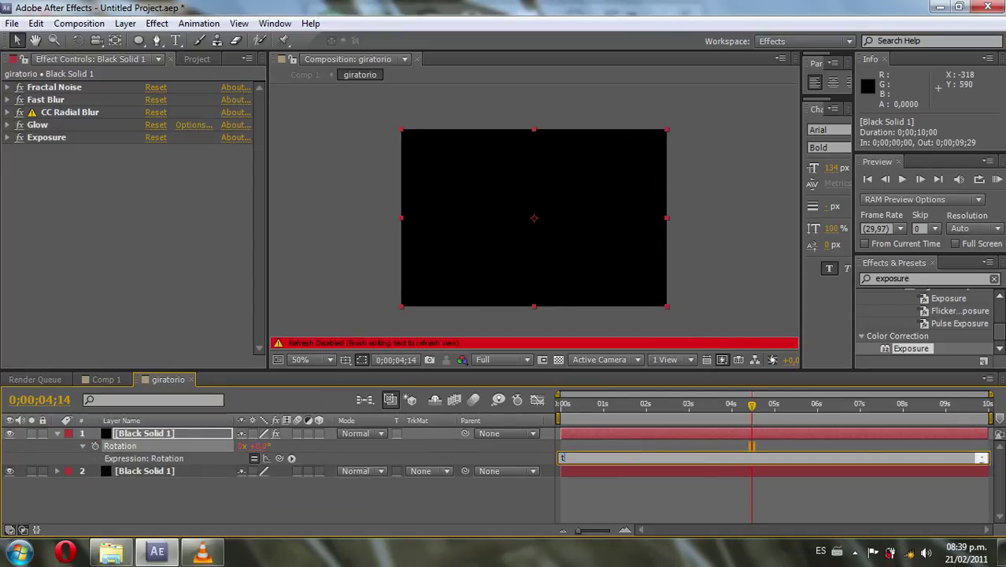
pyautogui.write('ime*50')
pyautogui.click(660, 502)
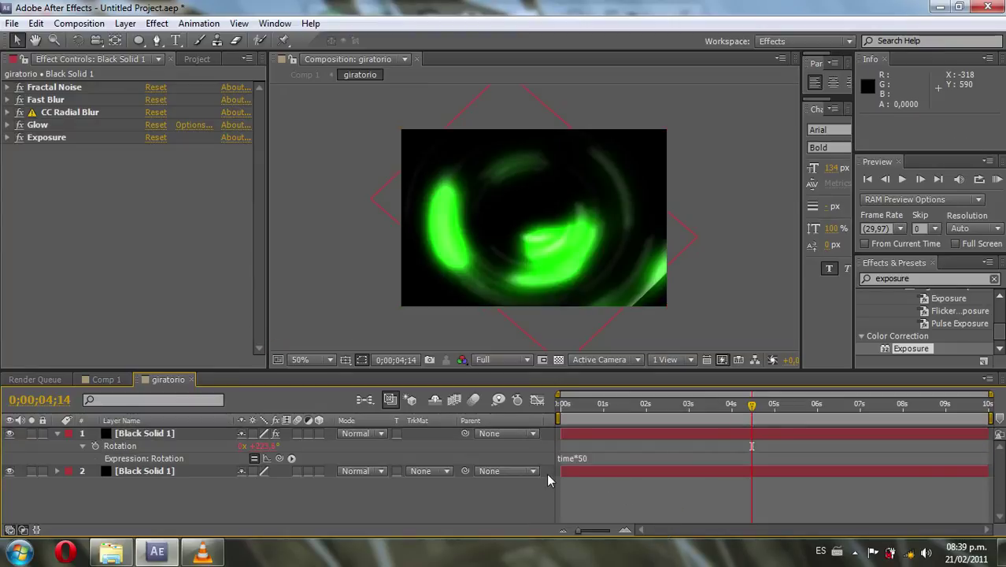
pyautogui.moveTo(624, 405); pyautogui.dragTo(823, 429)
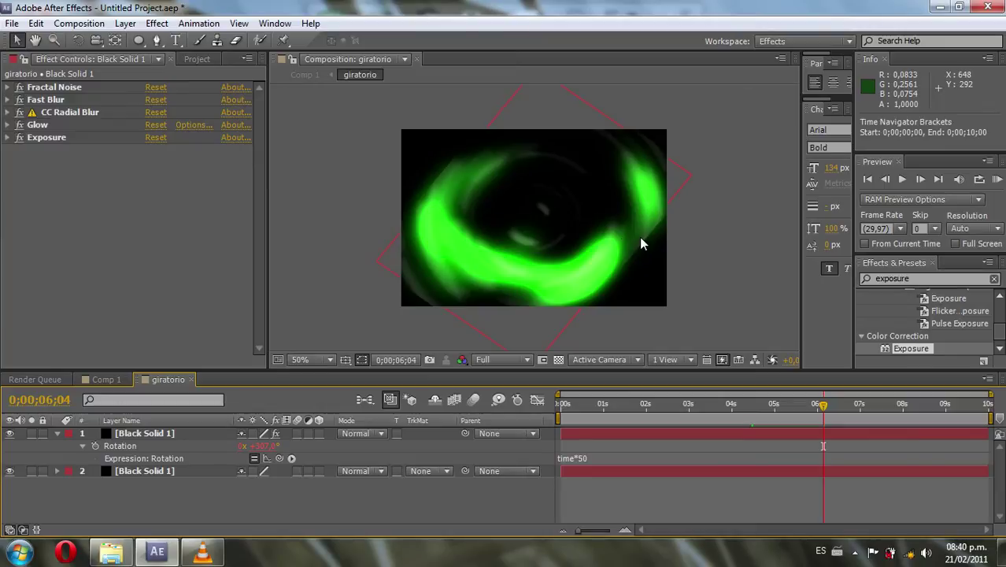
# - Create a white 720 × 480 px solid above the black solids in the giratorio composition
pyautogui.click(126, 23)
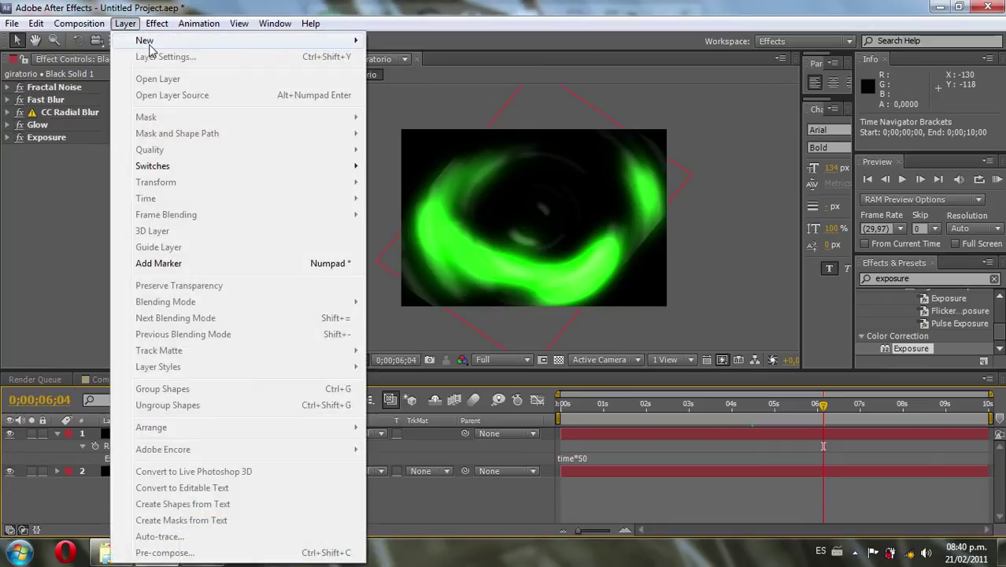
pyautogui.moveTo(151, 45)
pyautogui.click(449, 53)
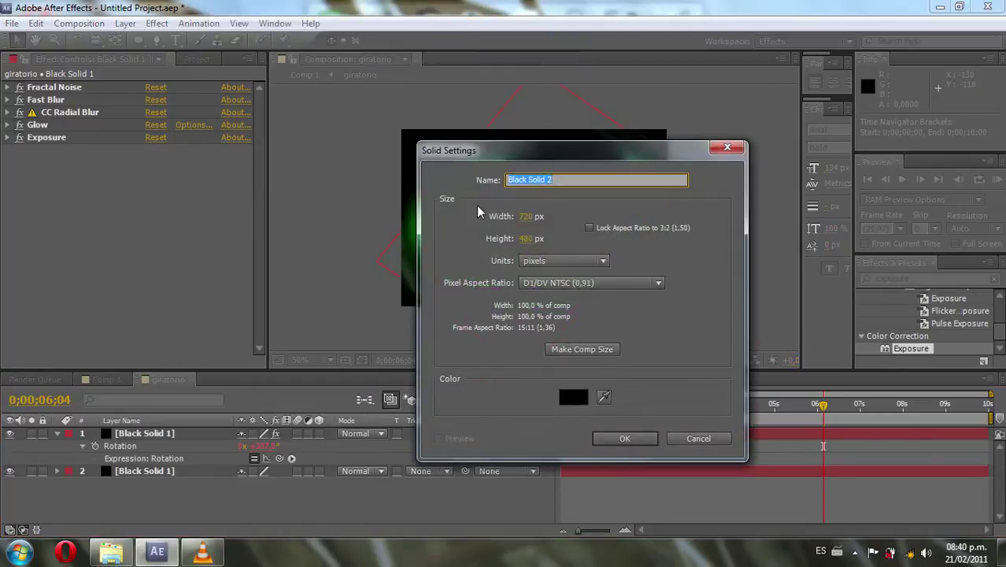
pyautogui.click(573, 398)
pyautogui.moveTo(492, 236); pyautogui.dragTo(348, 157)
pyautogui.click(746, 185)
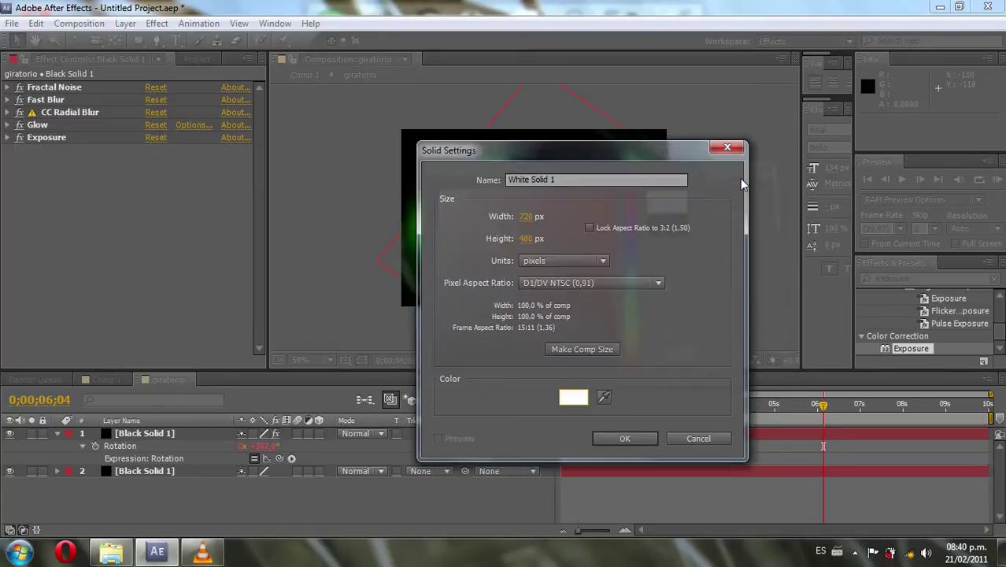
pyautogui.click(625, 440)
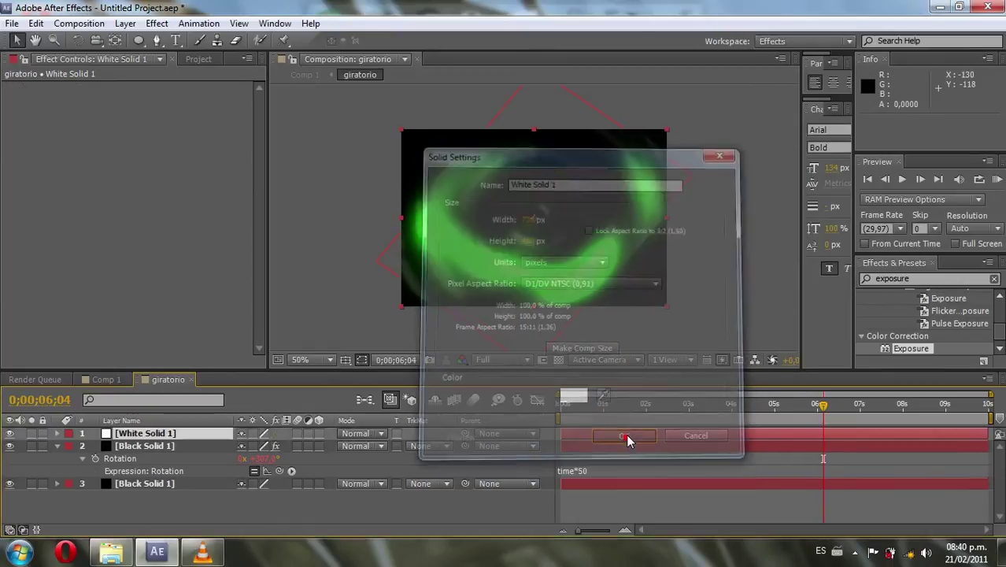
# - Draw an elliptical mask on the white solid from the frame's center, extending slightly beyond the frame's upper and lower edges
pyautogui.click(203, 434)
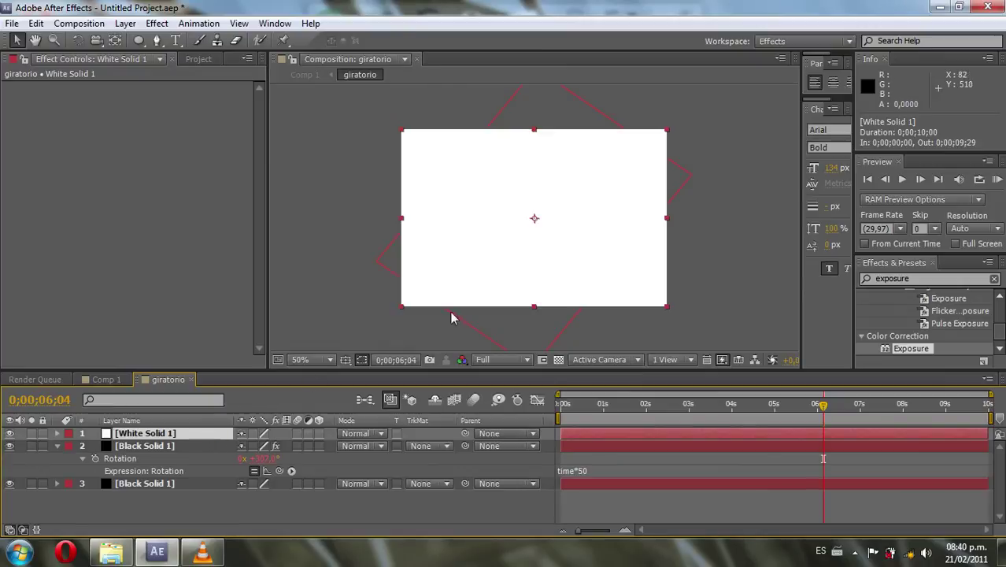
pyautogui.click(137, 44)
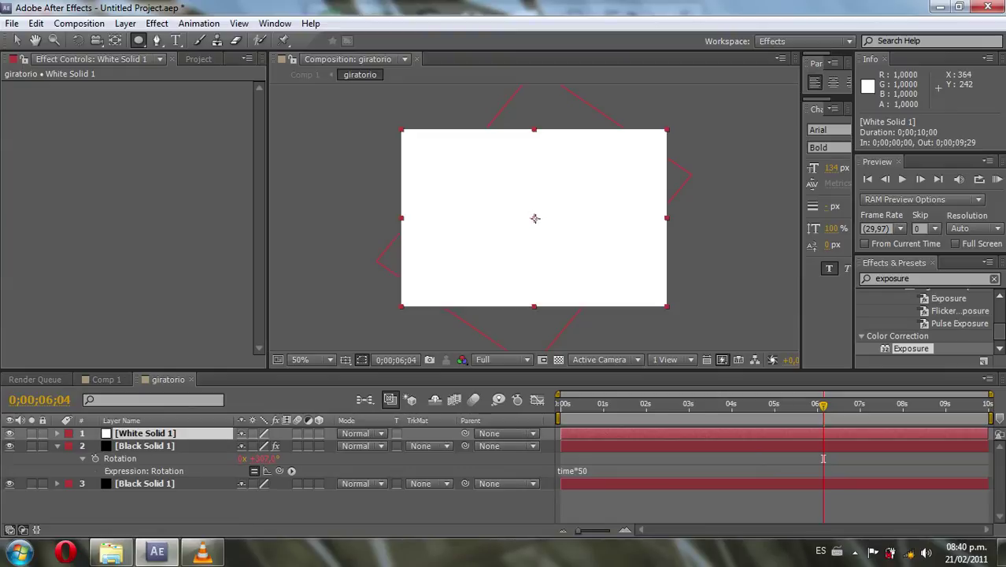
pyautogui.click(534, 218)
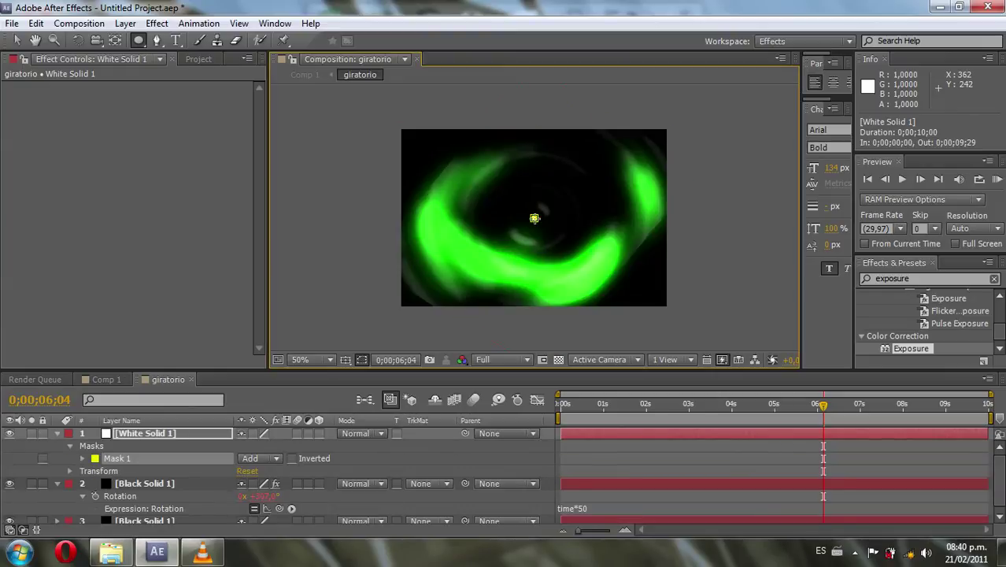
pyautogui.moveTo(535, 218); pyautogui.dragTo(572, 309)
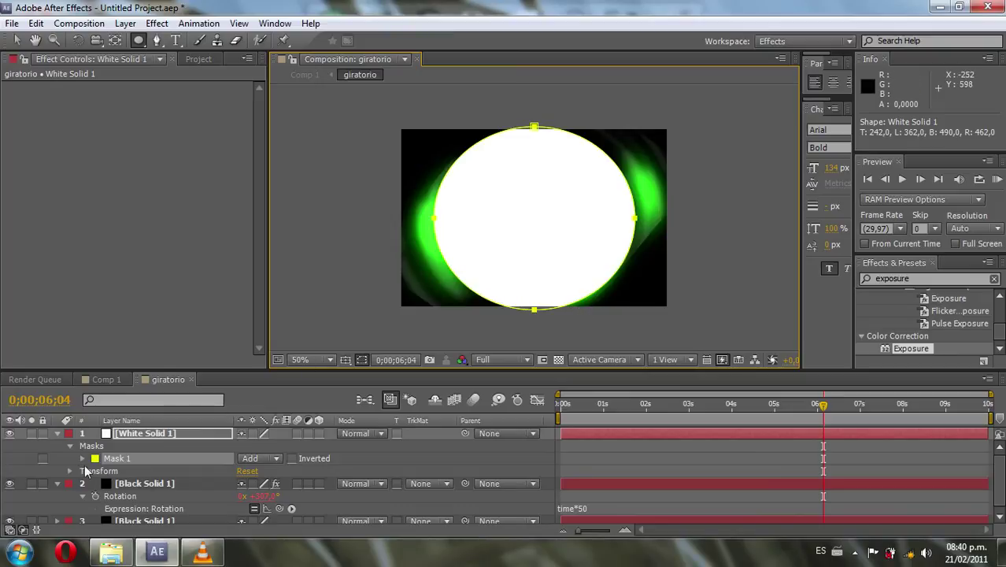
# - Set the elliptical mask's feather to 48 pixels and collapse the white solid's properties
pyautogui.click(82, 459)
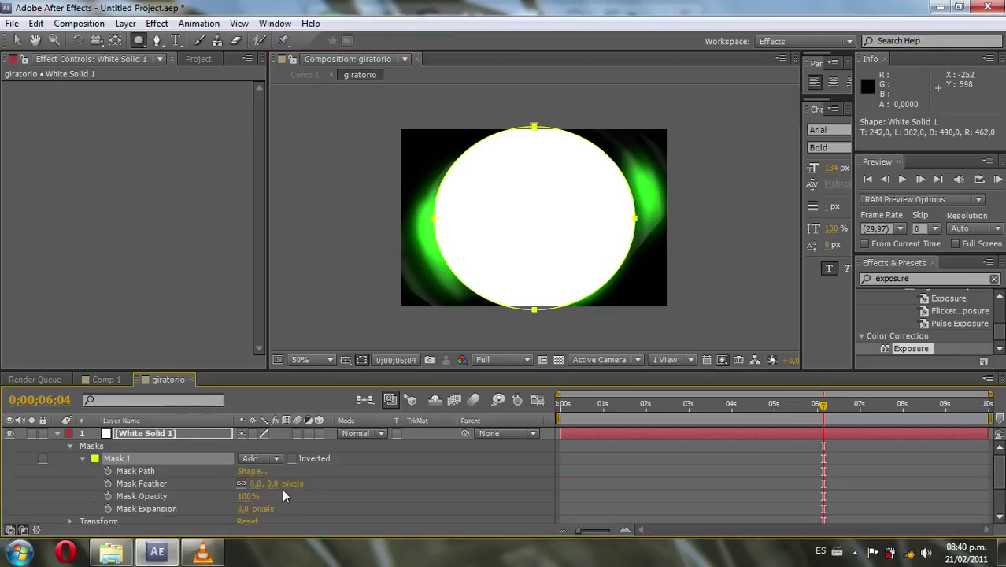
pyautogui.moveTo(272, 483); pyautogui.dragTo(312, 485)
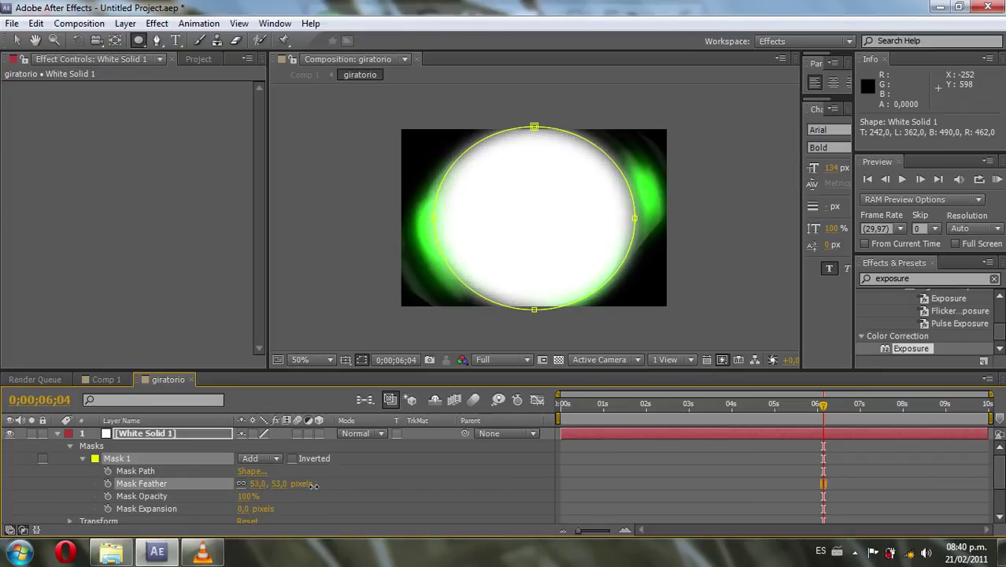
pyautogui.moveTo(307, 484); pyautogui.dragTo(309, 486)
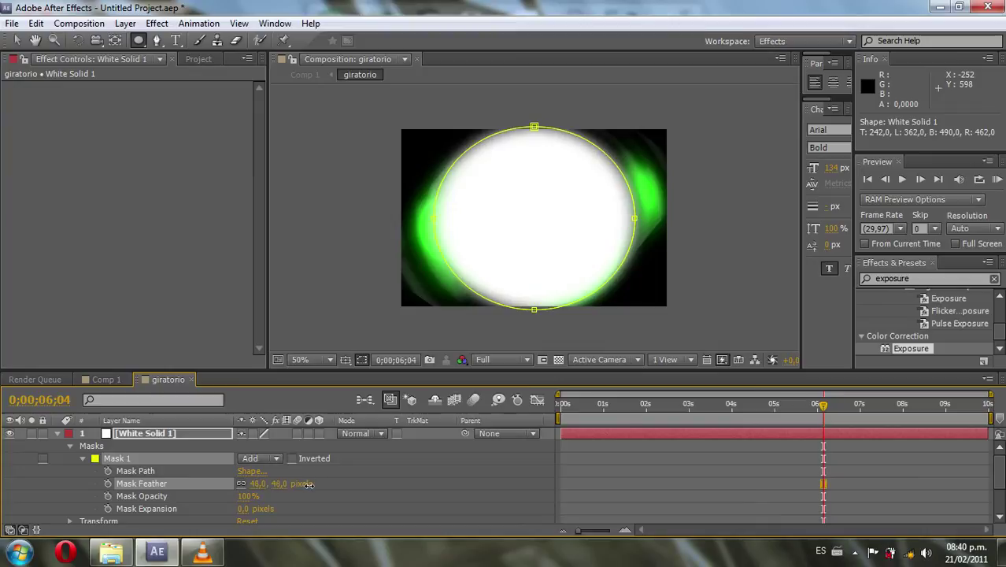
pyautogui.click(82, 459)
pyautogui.click(69, 447)
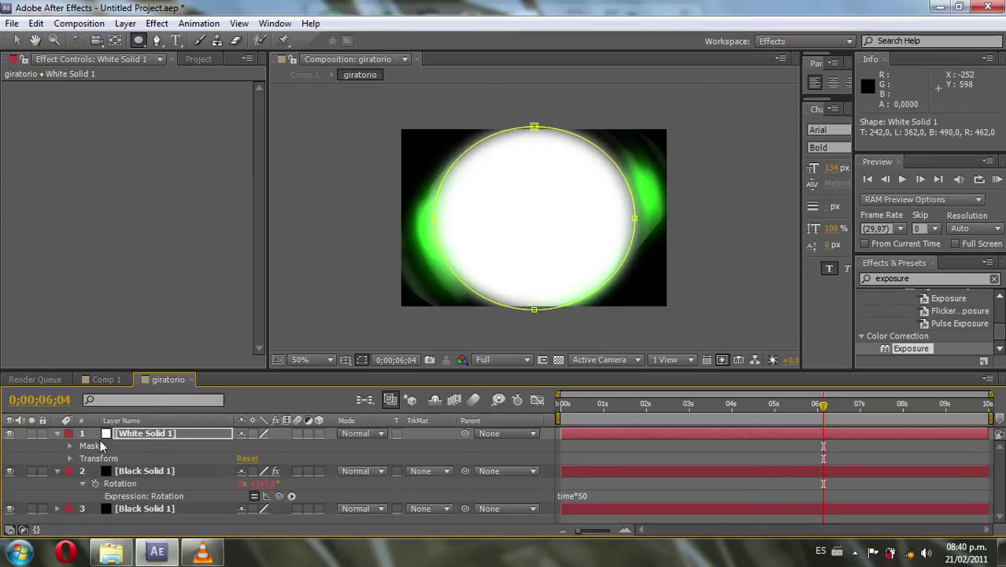
pyautogui.click(57, 434)
# - Set the upper black solid's track matte to Luma Matte "[White Solid 1]" and scrub to 0;00;02;19 to check the result
pyautogui.click(174, 438)
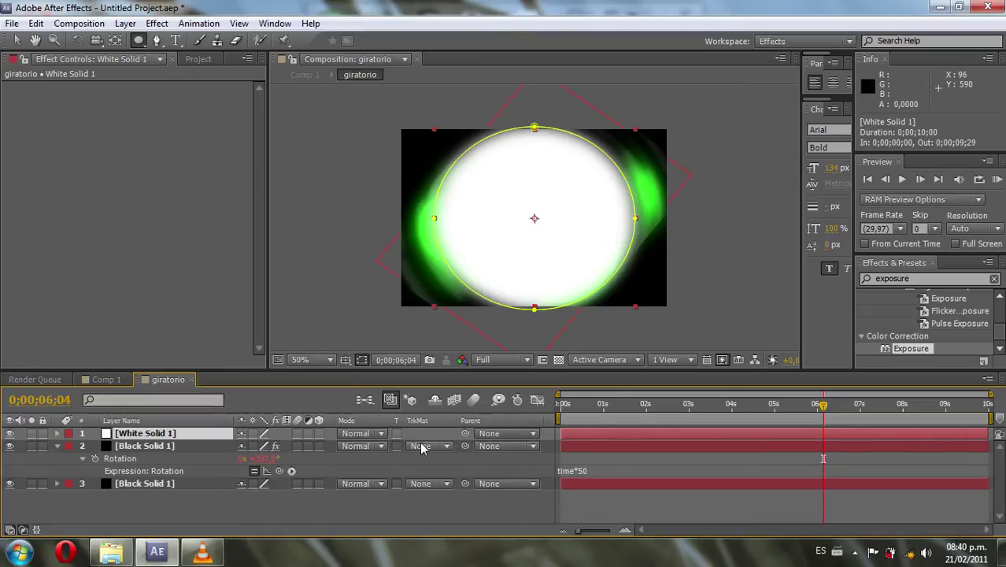
pyautogui.click(192, 448)
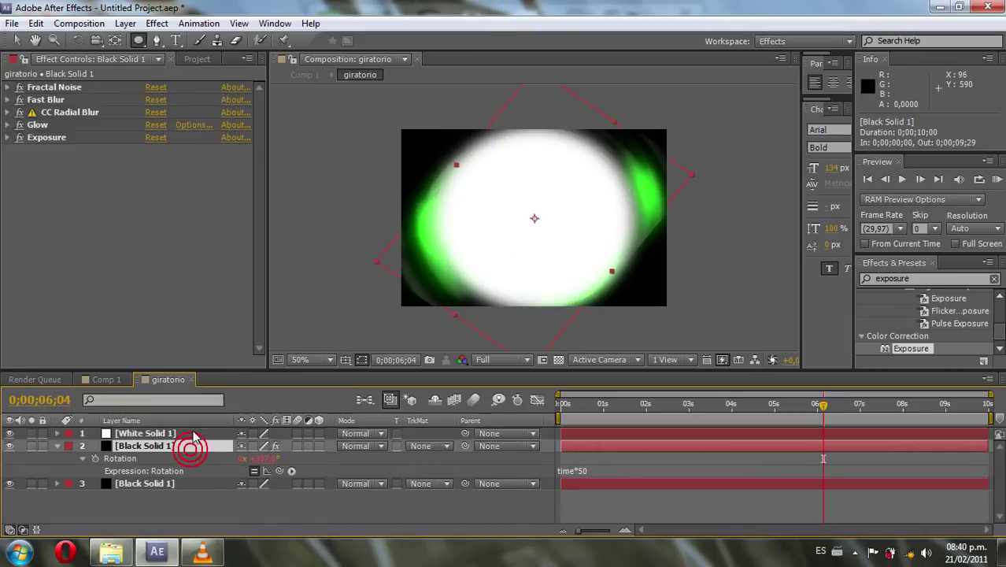
pyautogui.click(193, 433)
pyautogui.click(446, 447)
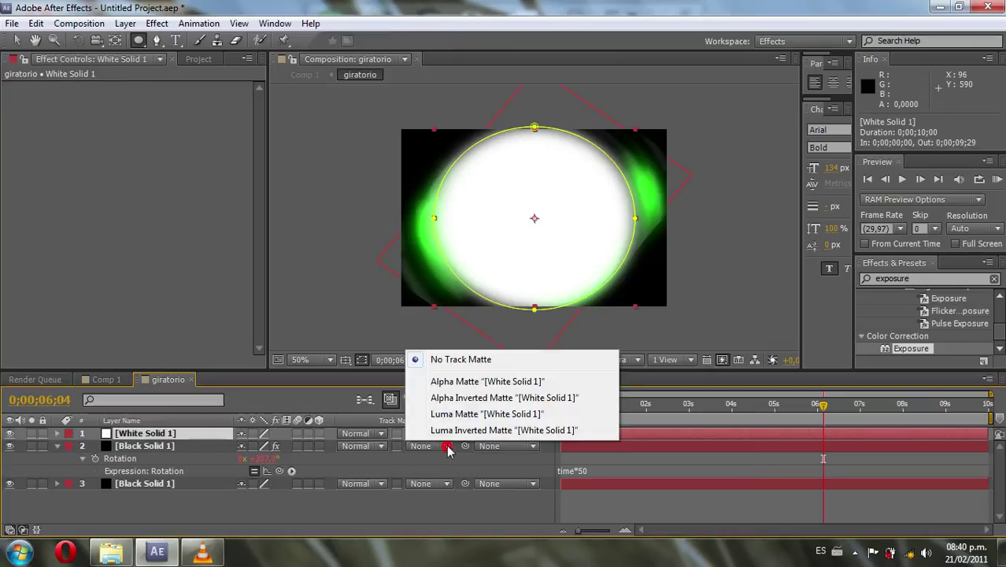
pyautogui.click(451, 415)
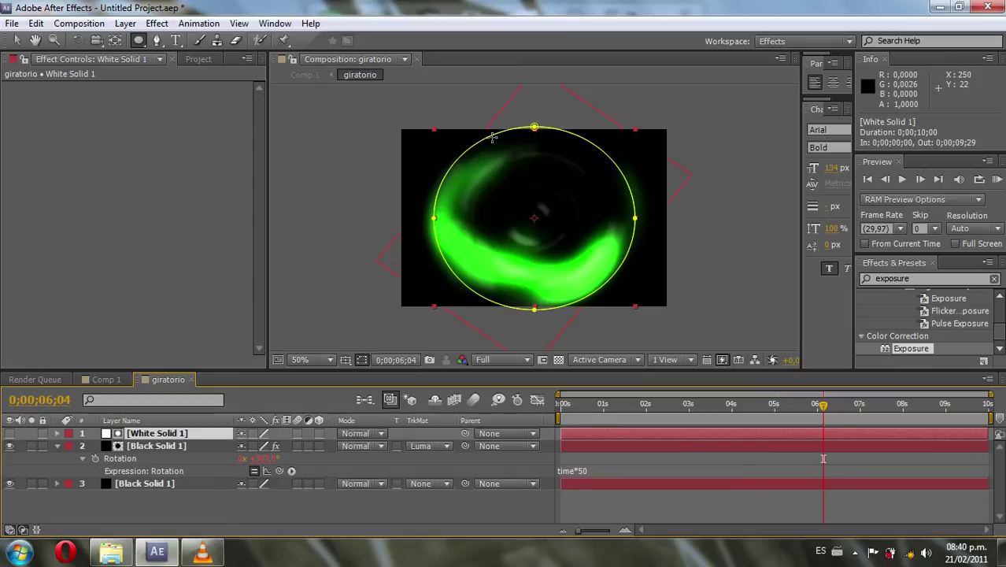
pyautogui.moveTo(589, 404); pyautogui.dragTo(674, 407)
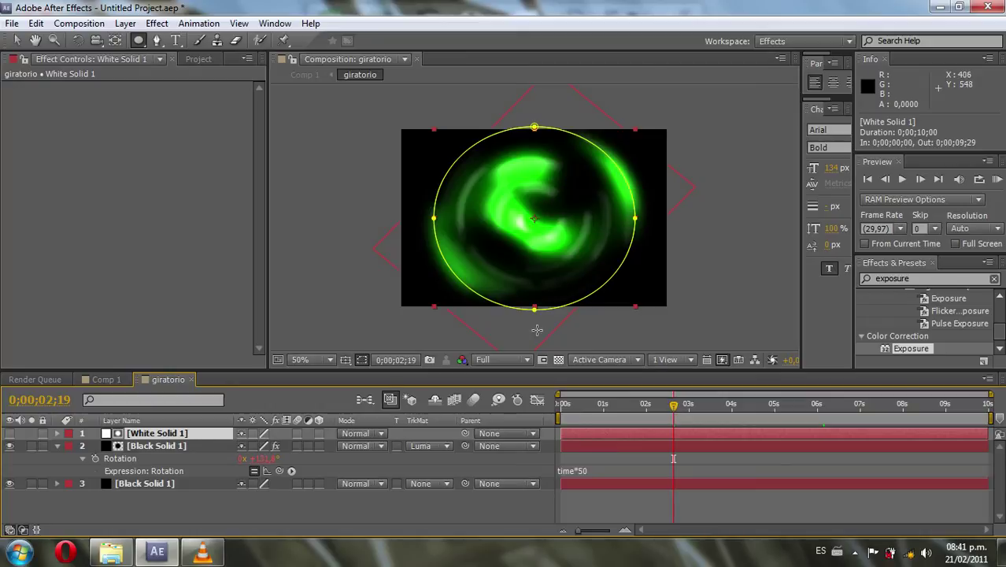
# - Apply the Radial Wipe effect to the giratorio layer in Comp 1
pyautogui.click(97, 381)
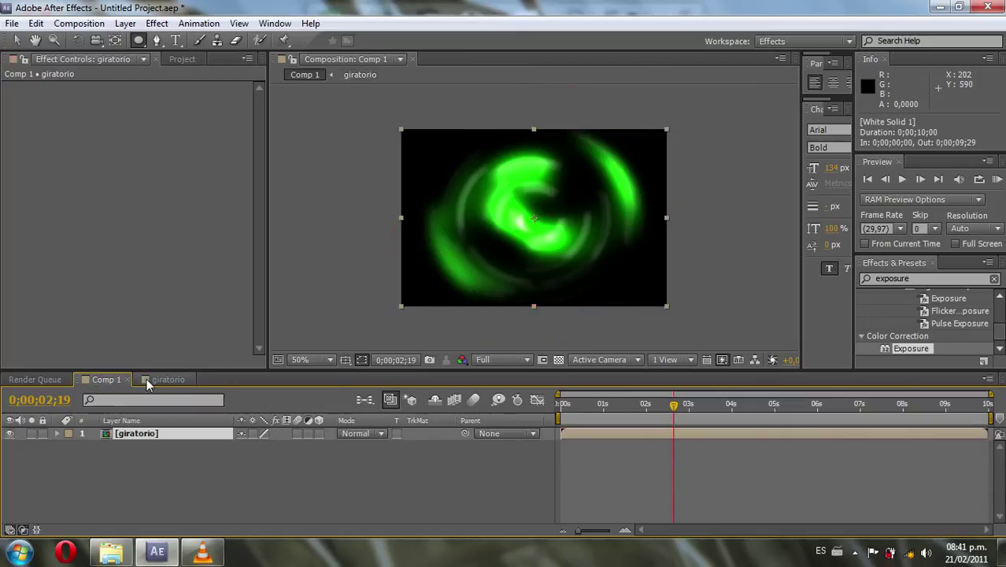
pyautogui.click(141, 439)
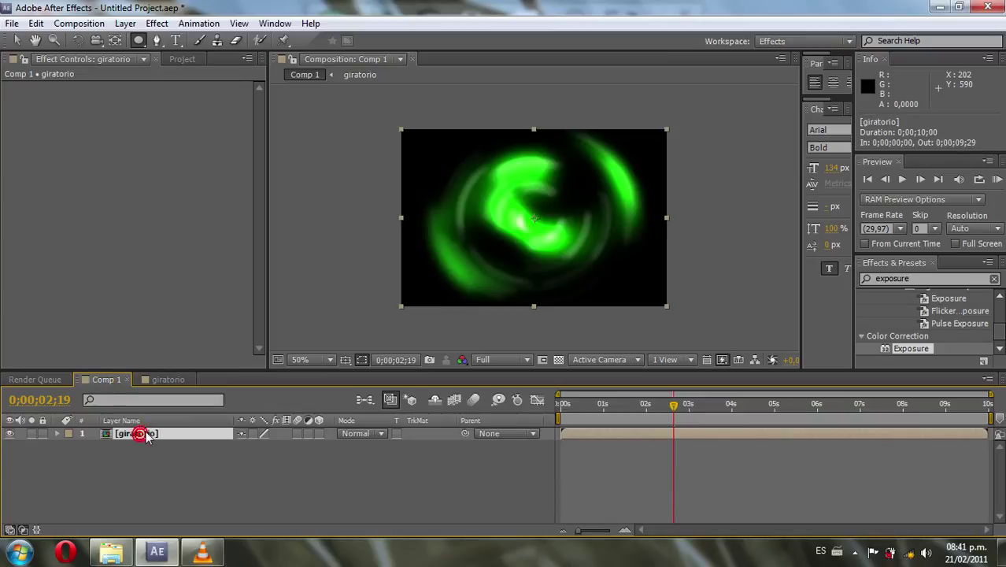
pyautogui.click(929, 277)
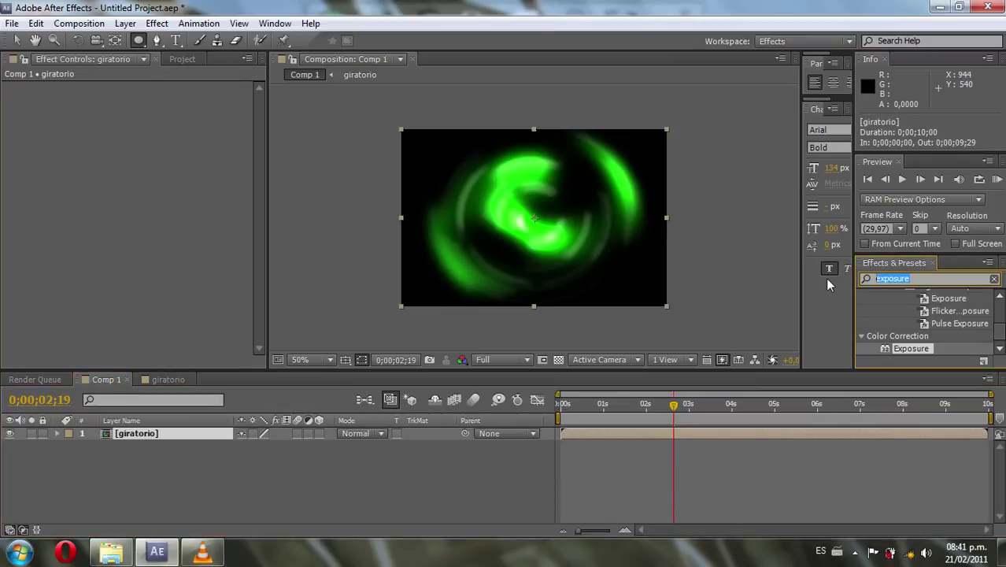
pyautogui.write('radial')
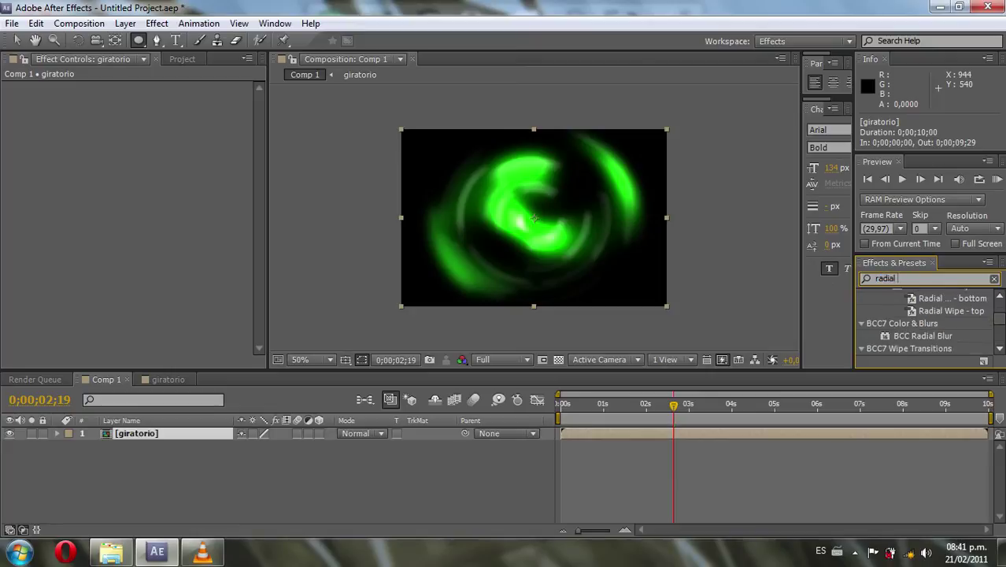
pyautogui.write(' wipe')
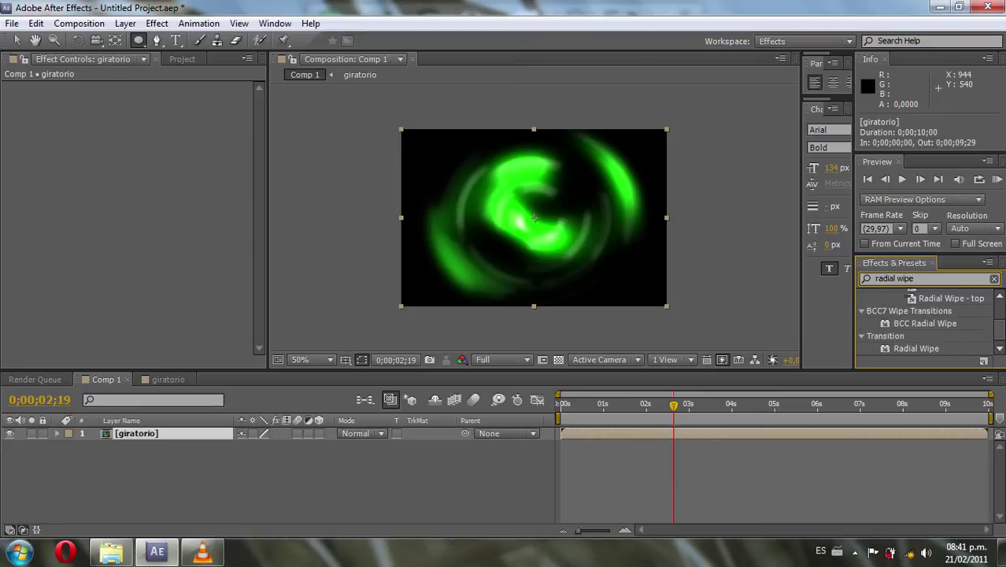
pyautogui.click(901, 348)
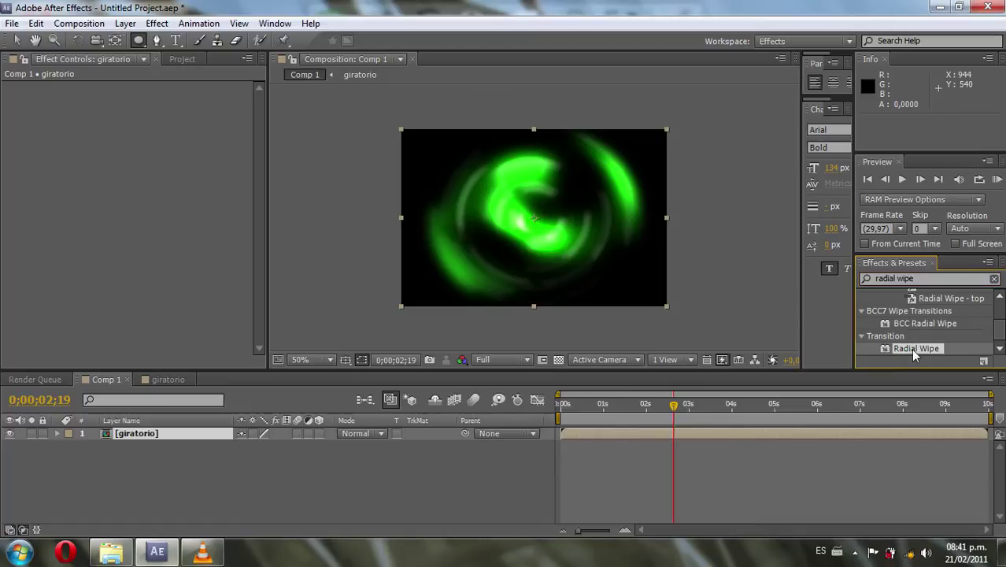
pyautogui.moveTo(911, 348); pyautogui.dragTo(165, 434)
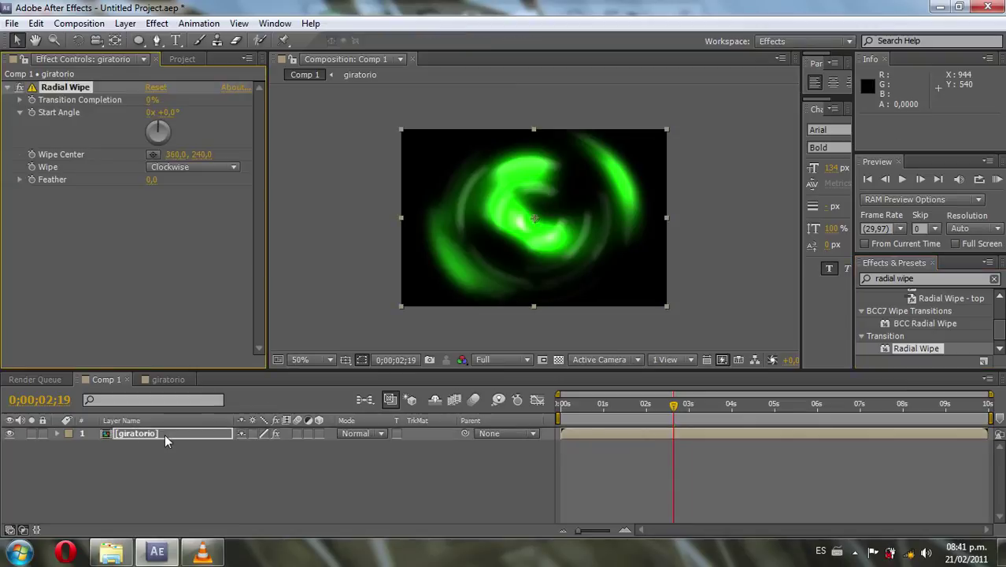
# - Keyframe the Radial Wipe's Transition Completion at 100% at the start of the composition, 0;00;00;00
pyautogui.click(672, 407)
pyautogui.moveTo(668, 412); pyautogui.dragTo(560, 407)
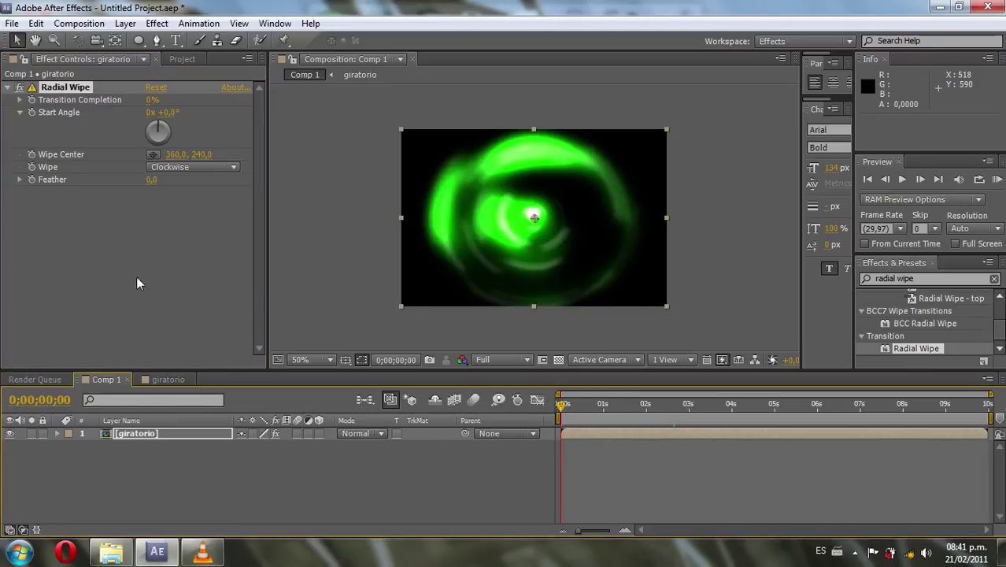
pyautogui.click(149, 101)
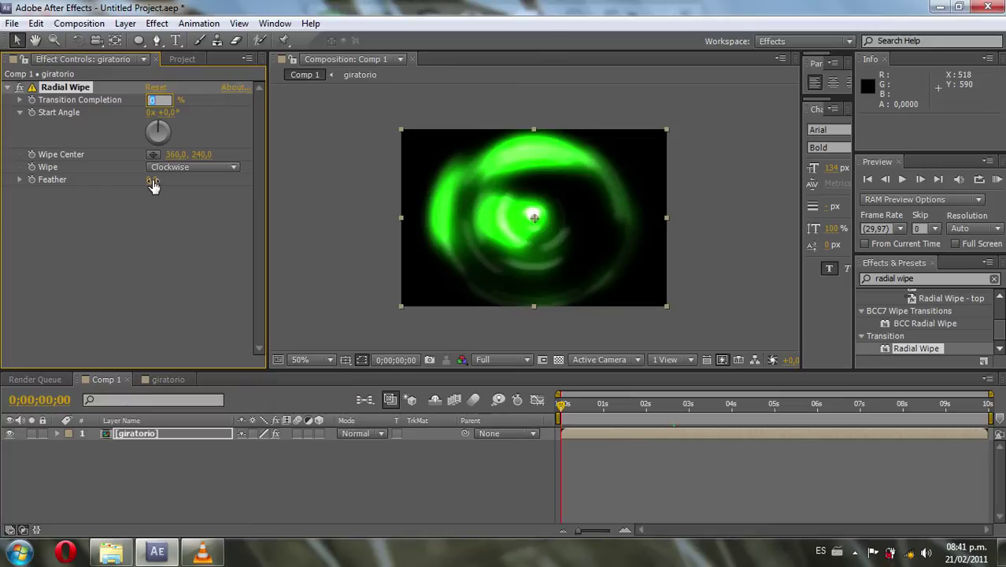
pyautogui.write('100')
pyautogui.press('Return')
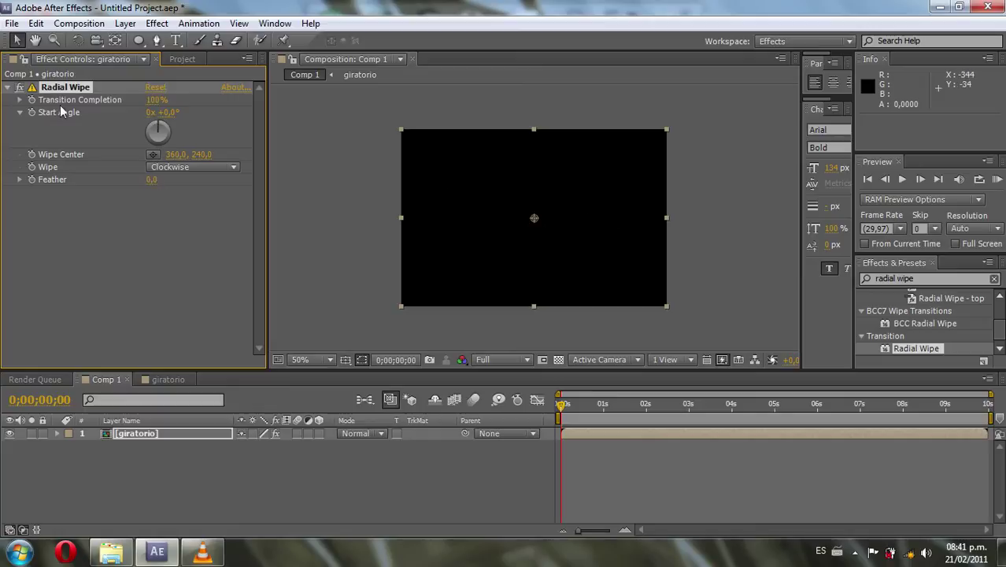
pyautogui.click(31, 100)
# - Set the Radial Wipe's Start Angle to 120° and keyframe it at 0;00;00;00
pyautogui.click(168, 112)
pyautogui.write('12')
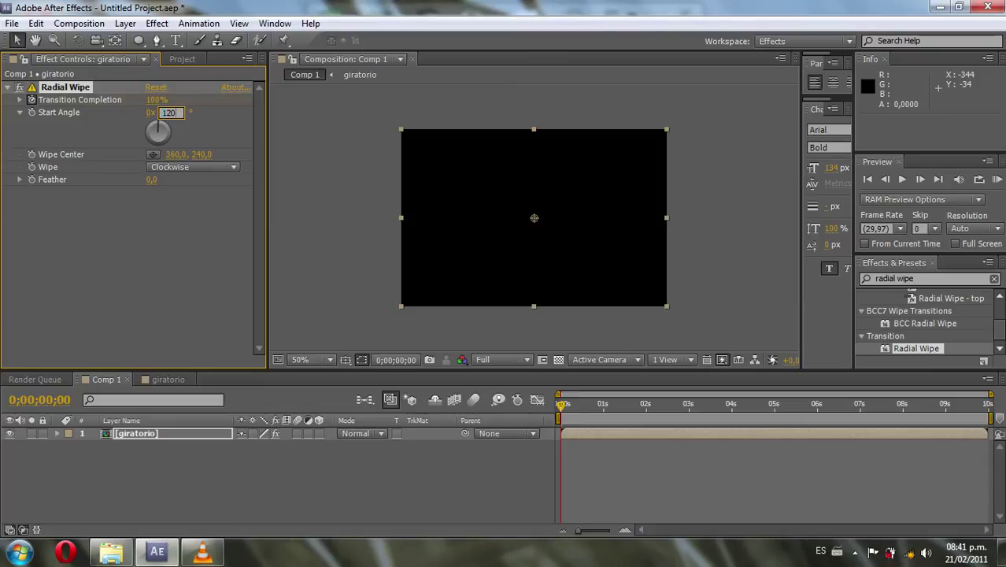
pyautogui.write('0')
pyautogui.click(86, 275)
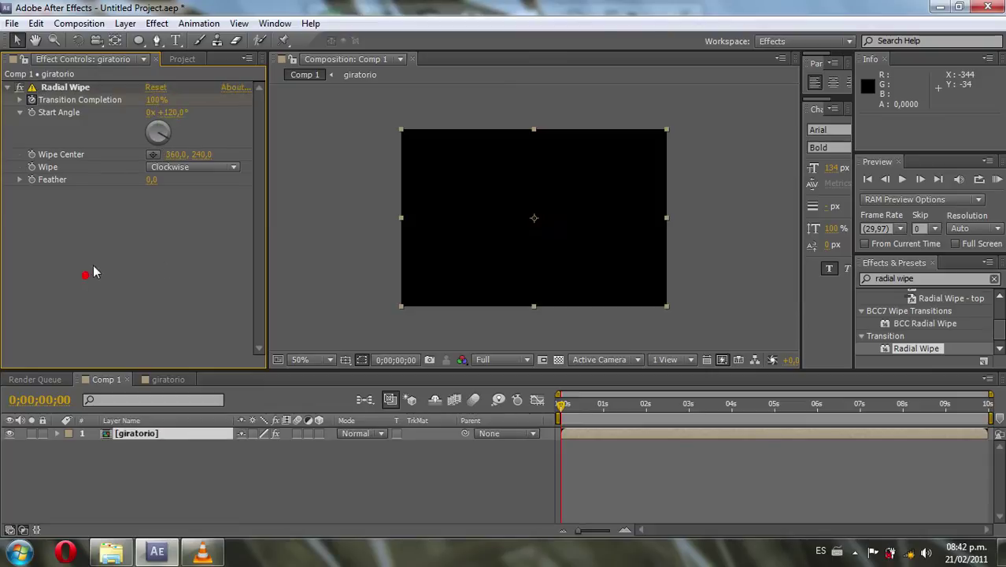
pyautogui.click(32, 113)
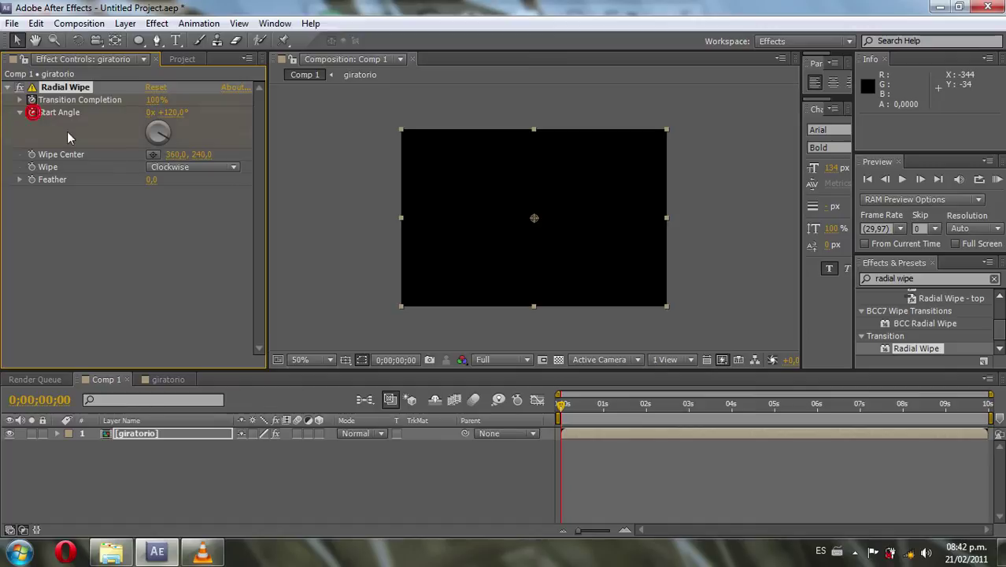
# - Set the Radial Wipe's Feather to 95 and its wipe direction to Counterclockwise
pyautogui.moveTo(150, 180); pyautogui.dragTo(233, 192)
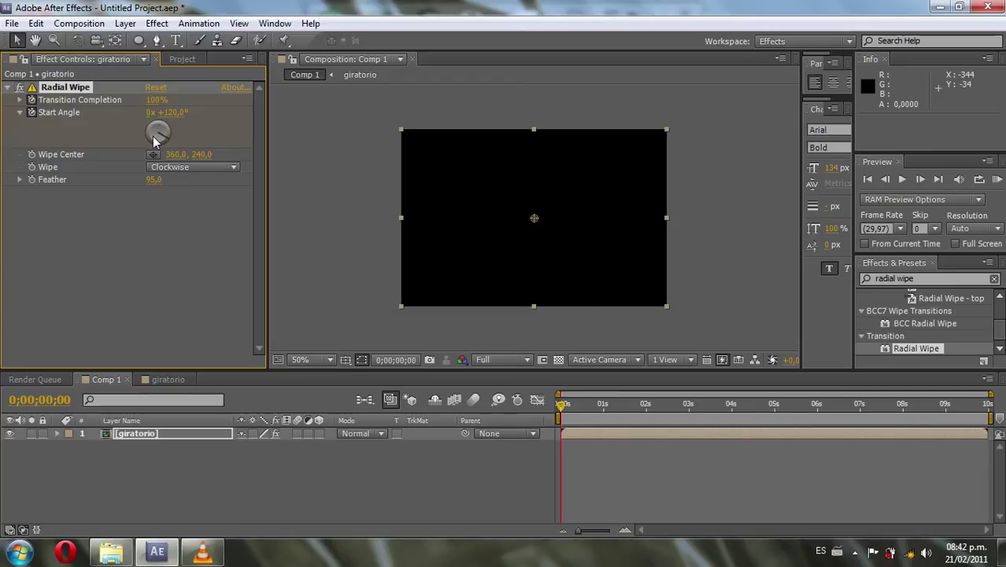
pyautogui.click(177, 166)
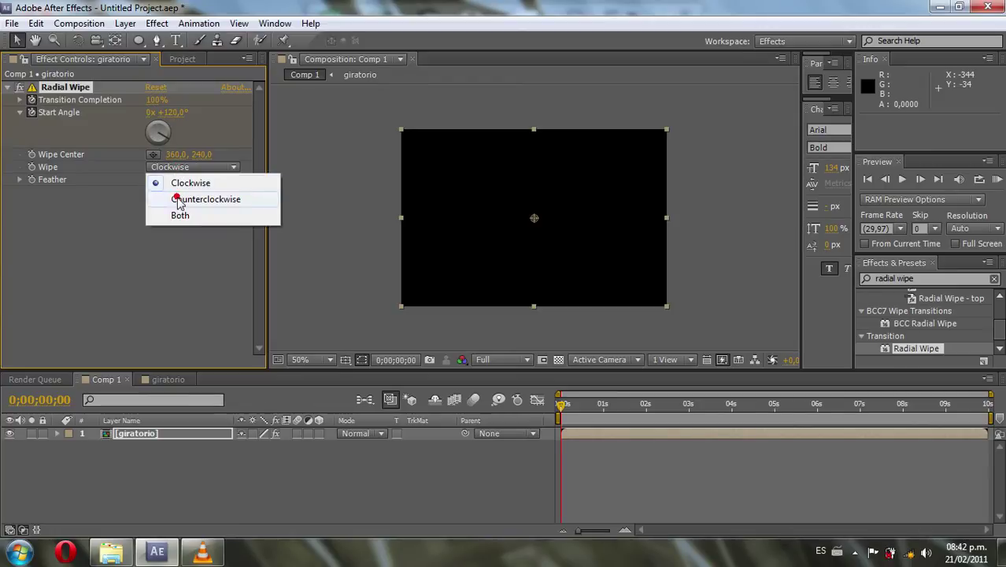
pyautogui.click(183, 200)
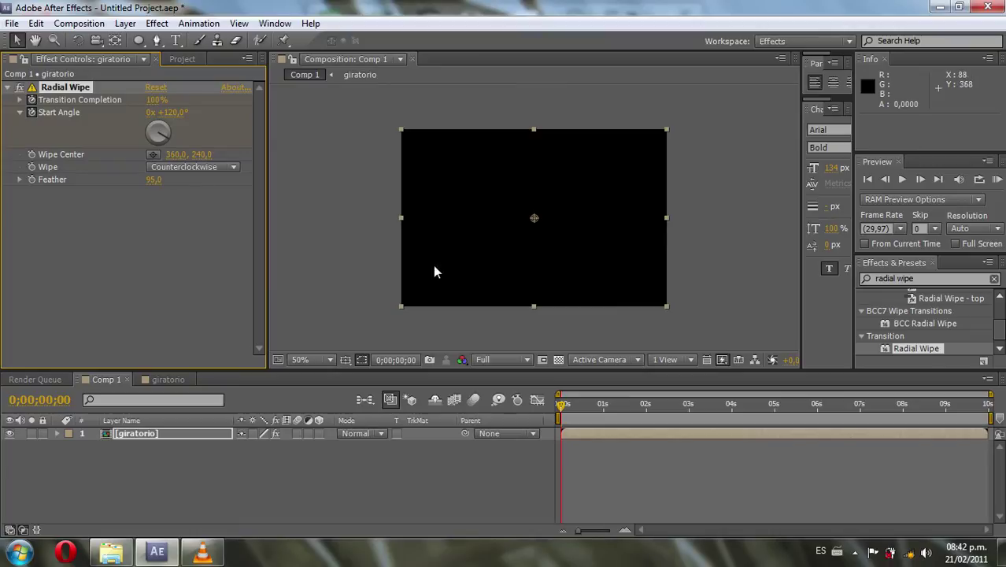
# - At 0;00;01;06, set the Radial Wipe's Transition Completion to 80% and its Start Angle to 1x+120°
pyautogui.moveTo(562, 407); pyautogui.dragTo(612, 406)
pyautogui.click(156, 100)
pyautogui.write('80')
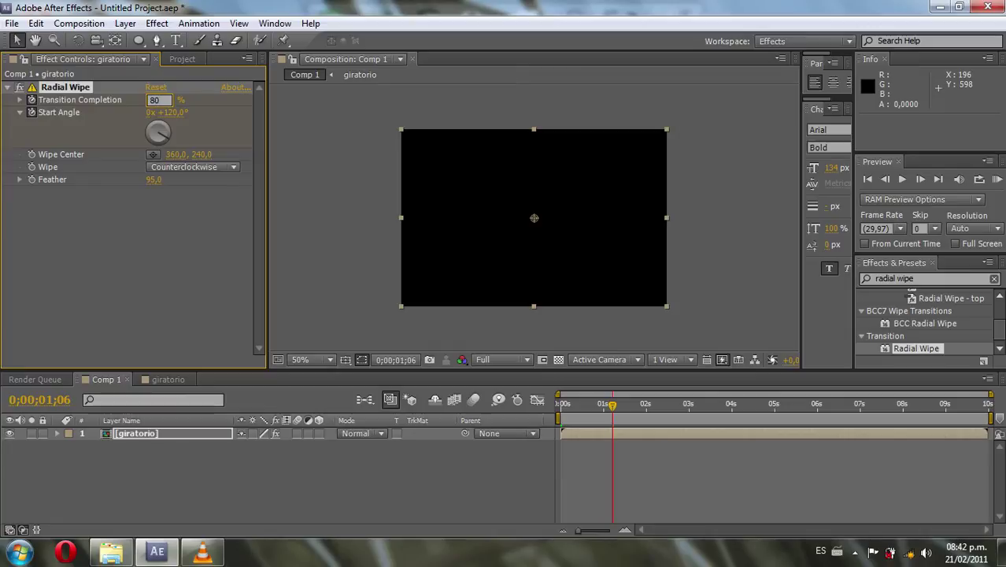
pyautogui.press('Return')
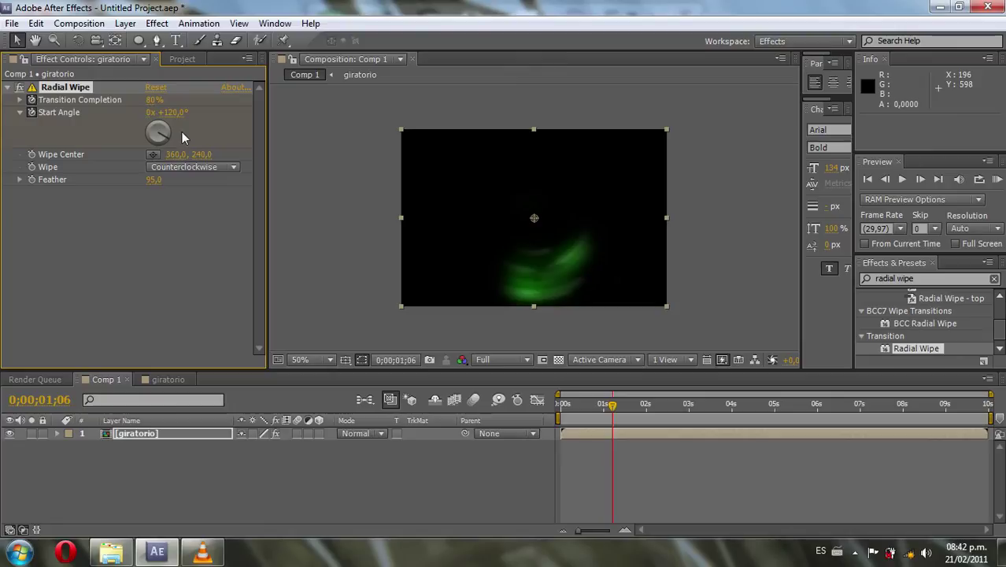
pyautogui.click(150, 113)
pyautogui.write('1')
pyautogui.press('Return')
# - At 0;00;01;29, set the Radial Wipe's Transition Completion to 0% and scrub to 0;00;03;17 to check the reveal
pyautogui.click(602, 404)
pyautogui.moveTo(602, 408); pyautogui.dragTo(645, 403)
pyautogui.click(154, 101)
pyautogui.write('0')
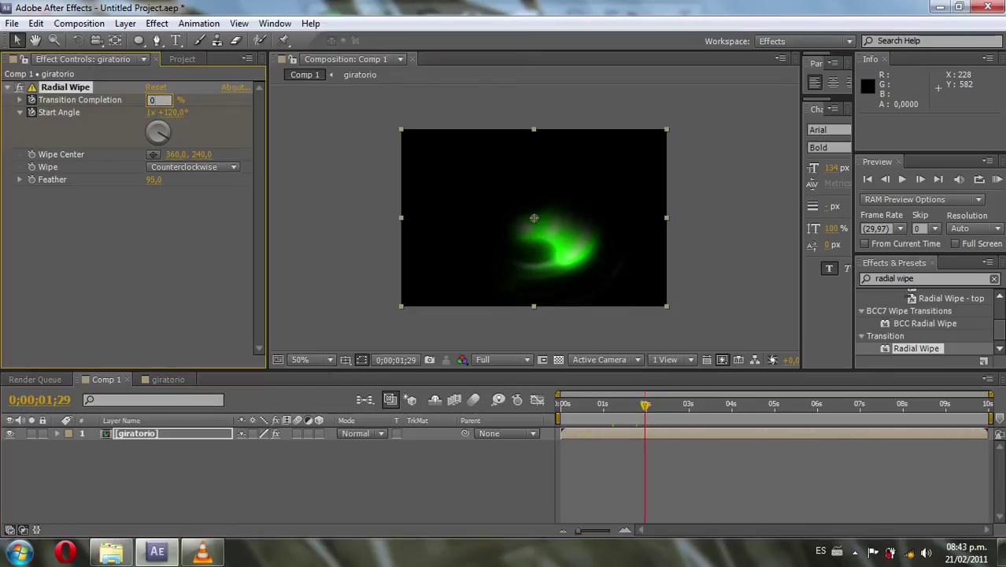
pyautogui.press('Return')
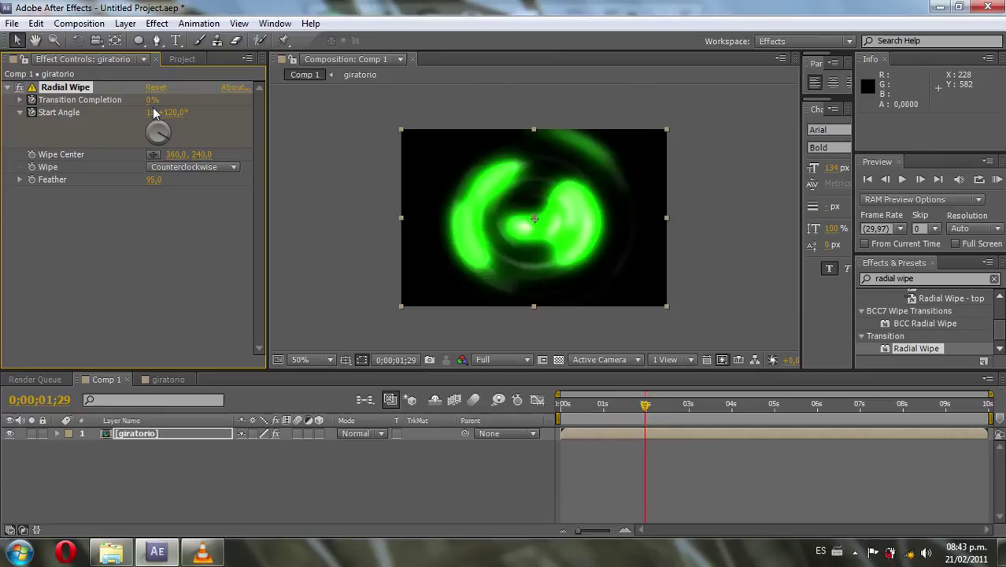
pyautogui.moveTo(645, 404); pyautogui.dragTo(715, 408)
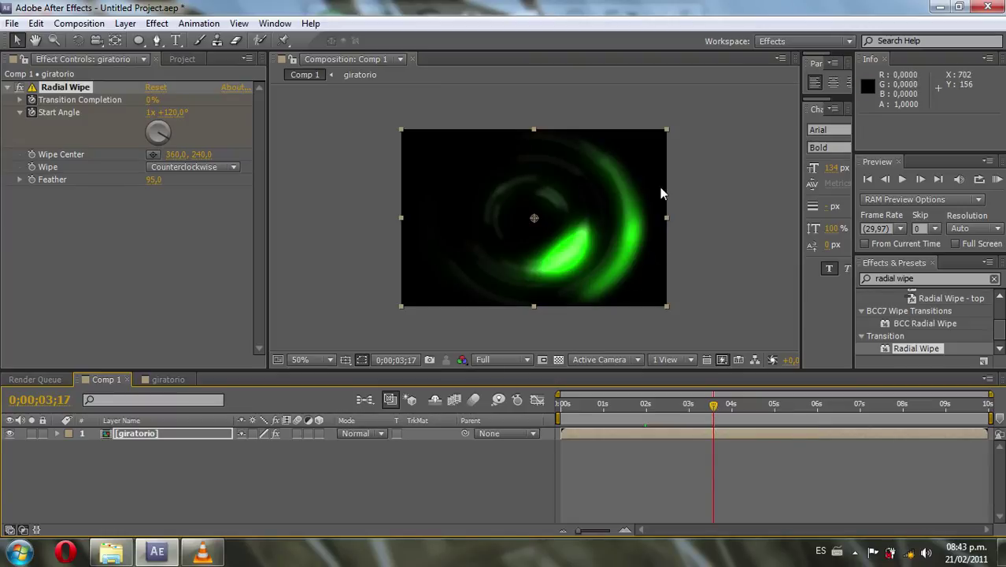
# - Duplicate the giratorio layer and rename the upper copy as giratorio rayos
pyautogui.click(146, 433)
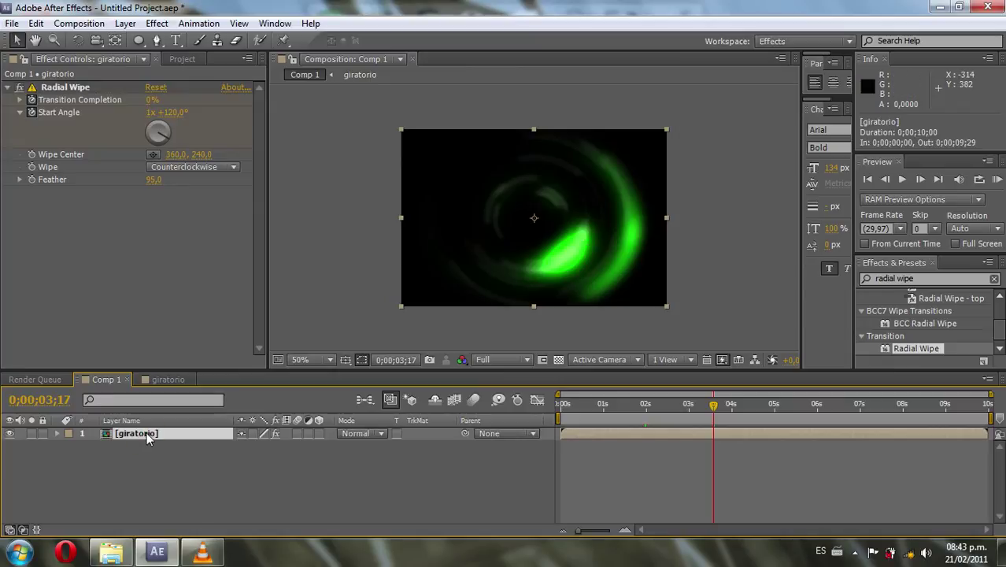
pyautogui.hotkey('ctrl', 'd')
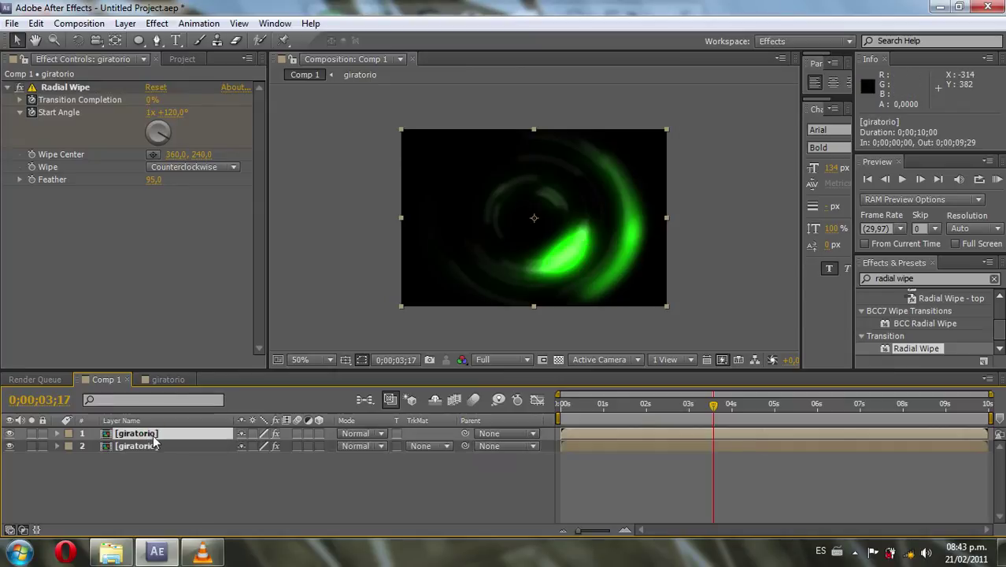
pyautogui.press('Return')
pyautogui.click(157, 433)
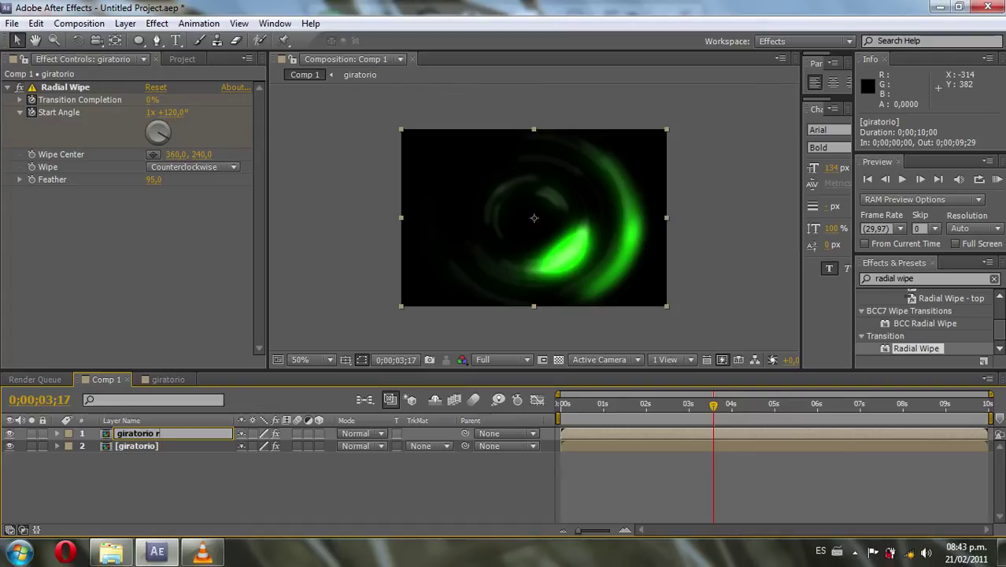
pyautogui.press('Return')
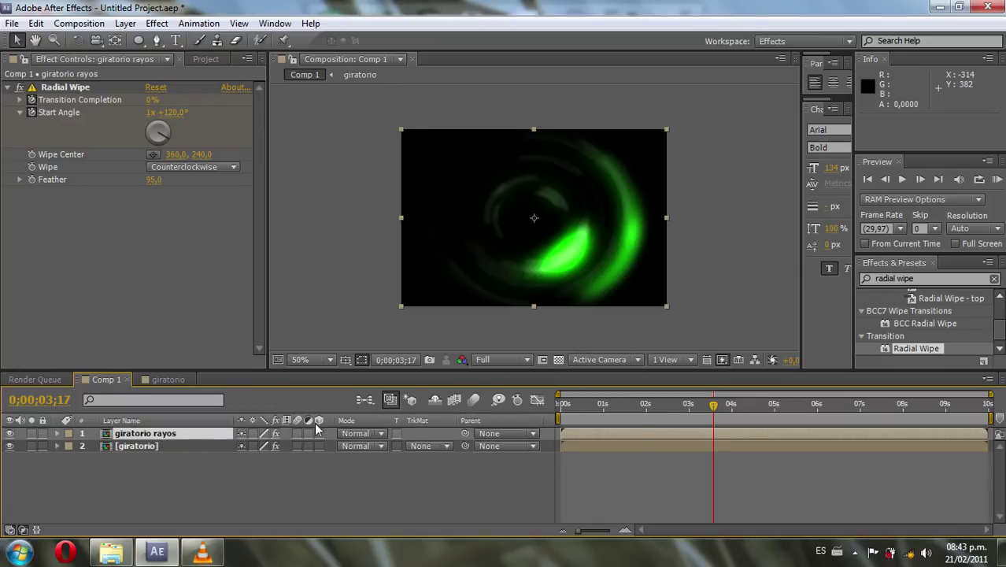
# - Set the giratorio rayos layer's blending mode to Add and its opacity to 70%
pyautogui.click(362, 438)
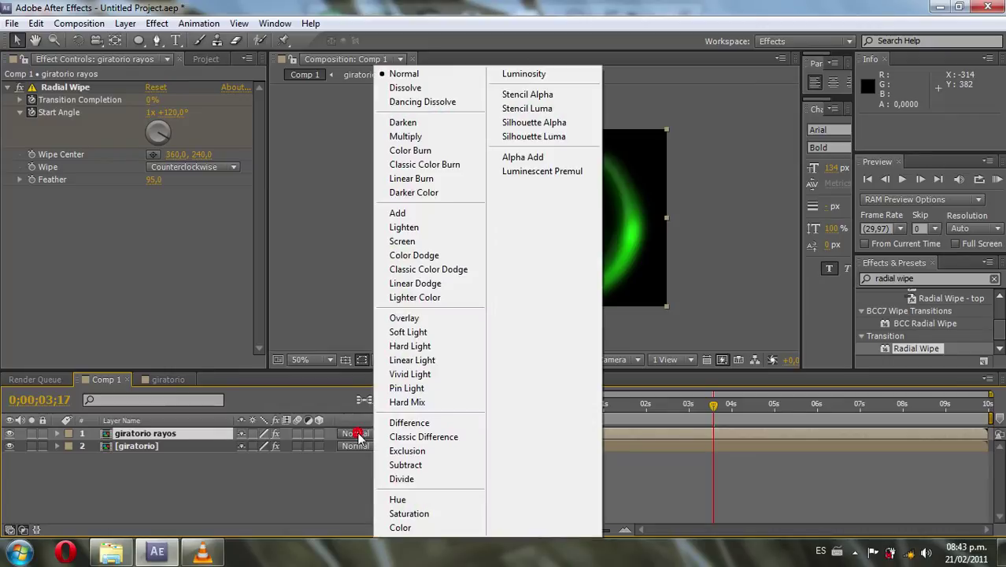
pyautogui.click(397, 217)
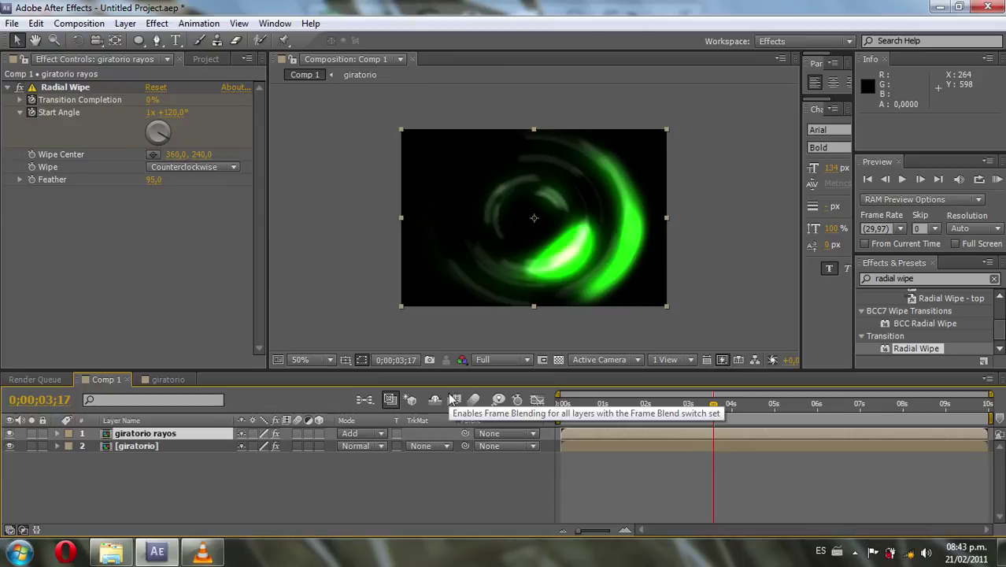
pyautogui.click(163, 438)
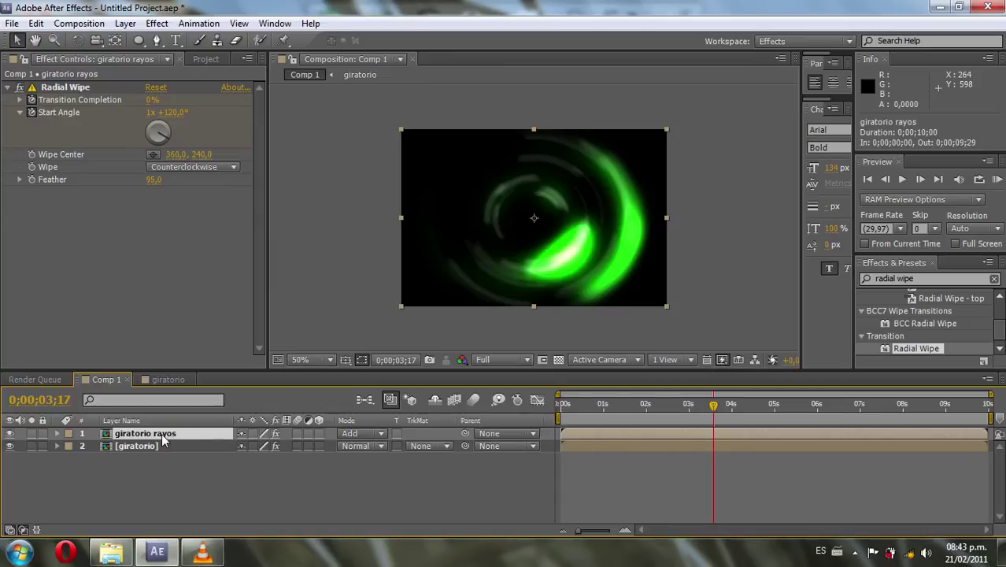
pyautogui.press('t')
pyautogui.click(247, 446)
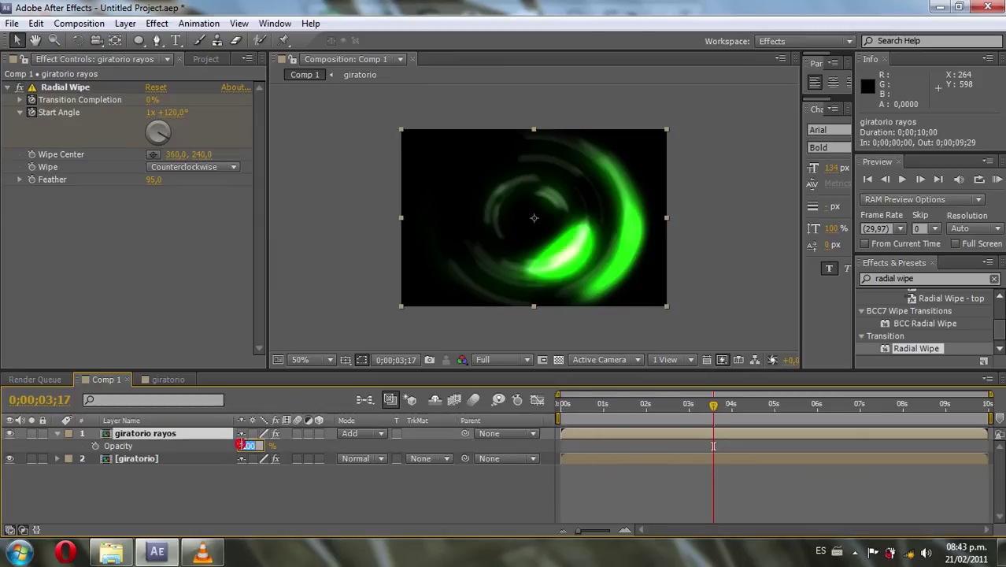
pyautogui.write('70')
pyautogui.press('Return')
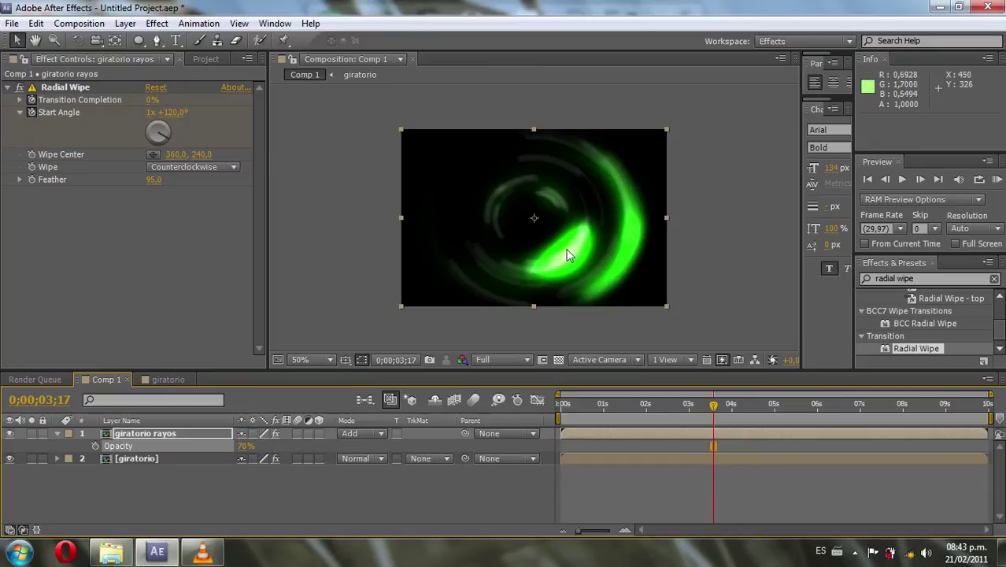
# - Find the CC Radial Blur effect and apply it to the giratorio rayos layer
pyautogui.click(897, 279)
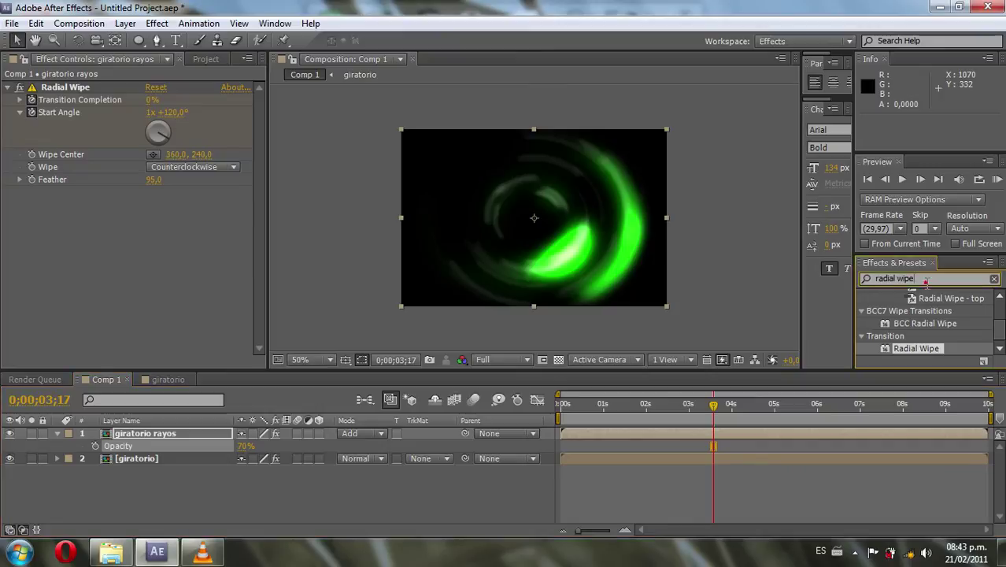
pyautogui.write('radial')
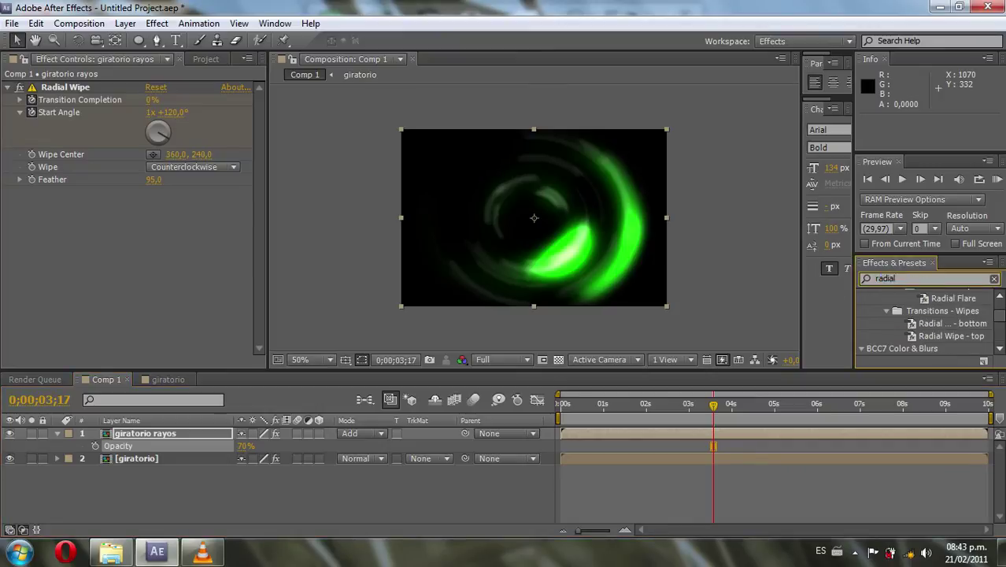
pyautogui.write(' blur')
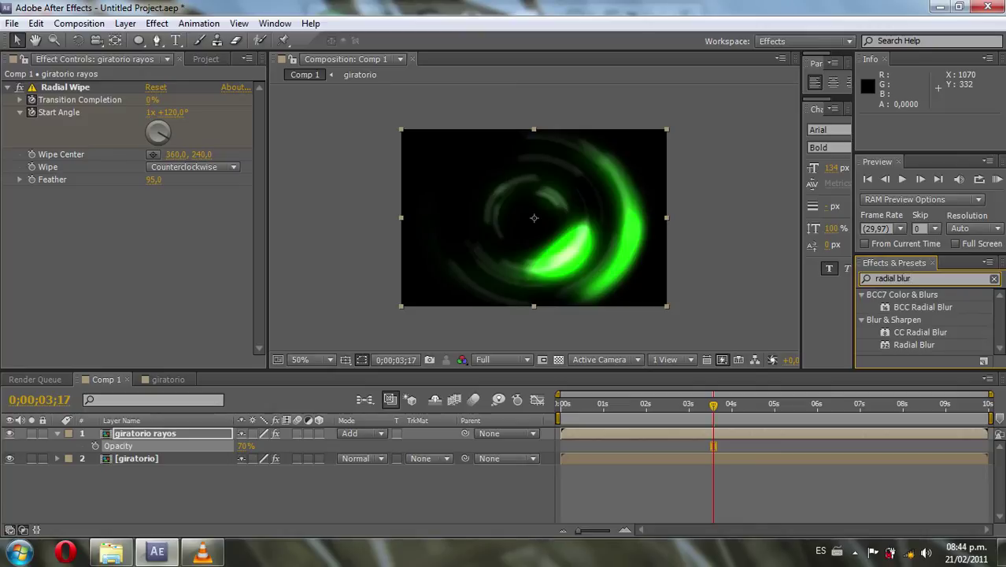
pyautogui.click(966, 332)
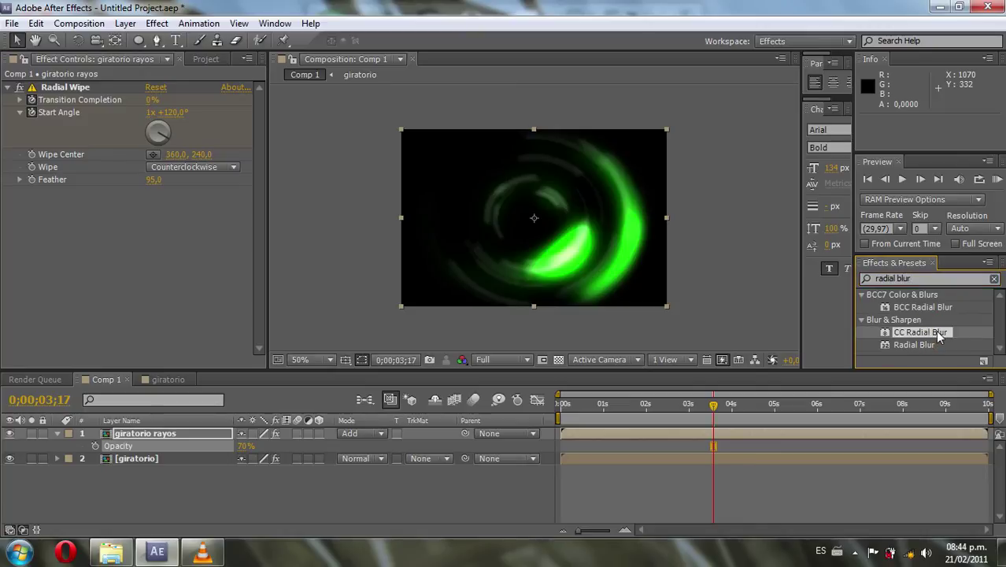
pyautogui.moveTo(937, 335); pyautogui.dragTo(174, 430)
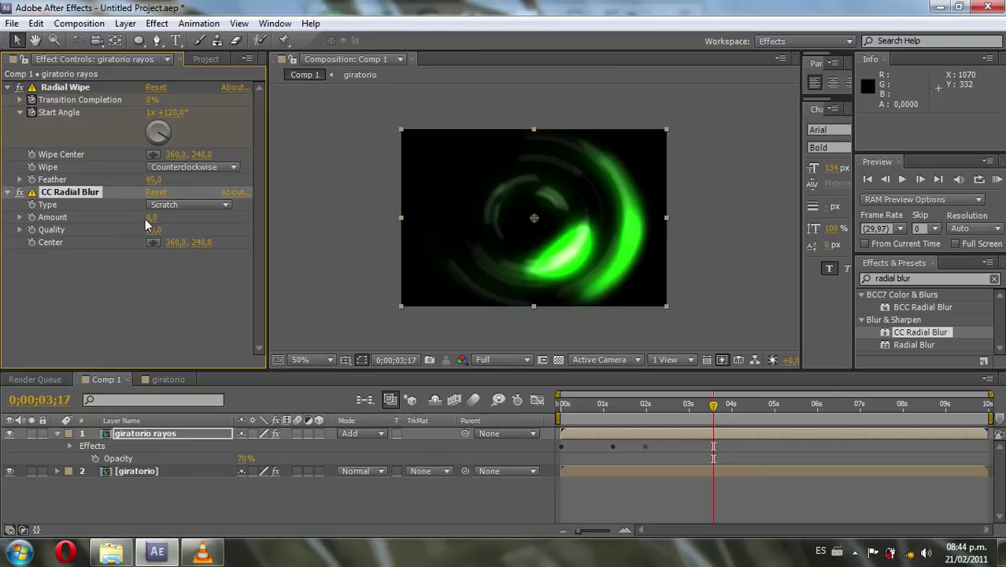
# - Set the CC Radial Blur on giratorio rayos to type Fading Zoom with an amount of 190
pyautogui.click(179, 207)
pyautogui.click(187, 236)
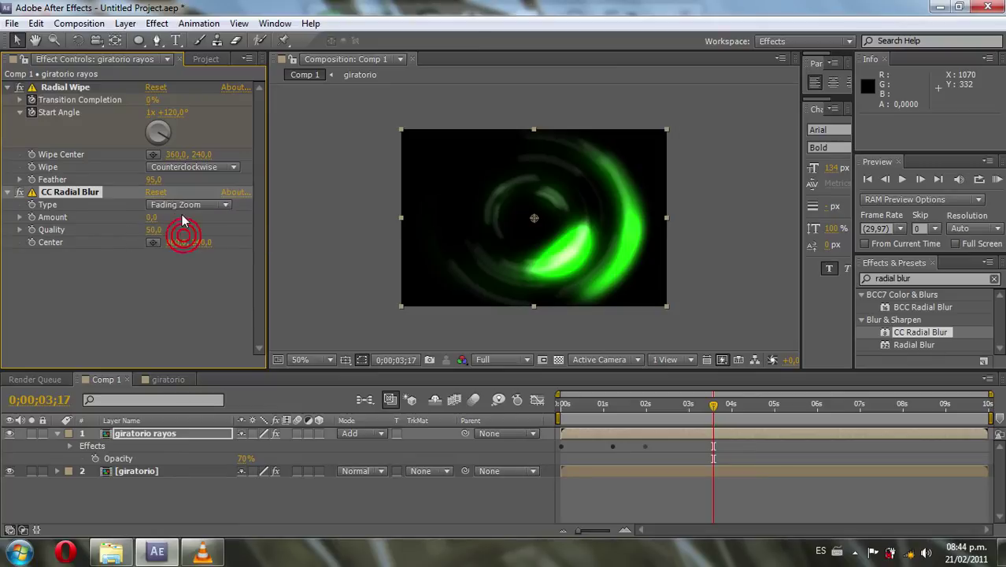
pyautogui.click(155, 219)
pyautogui.write('90')
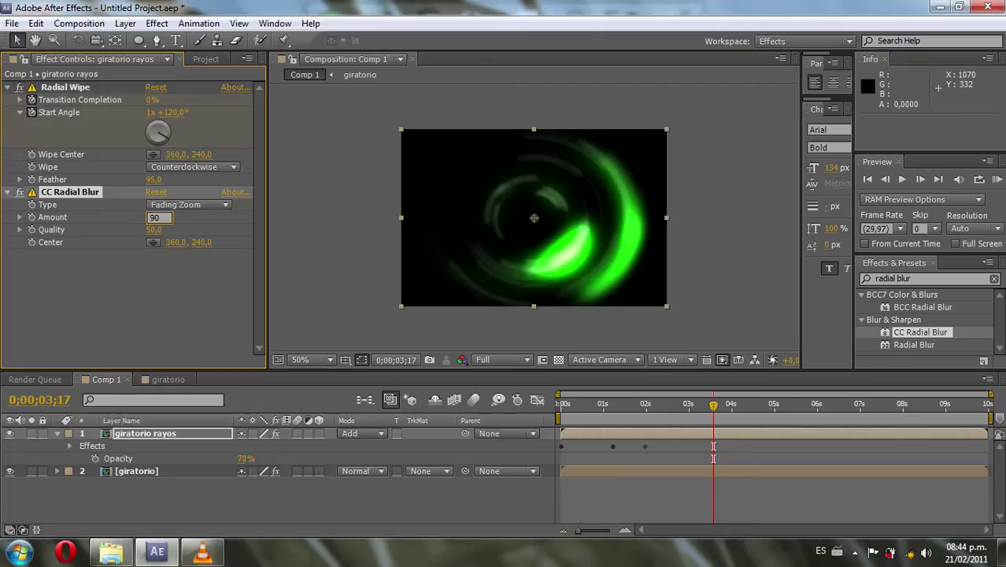
pyautogui.press('Return')
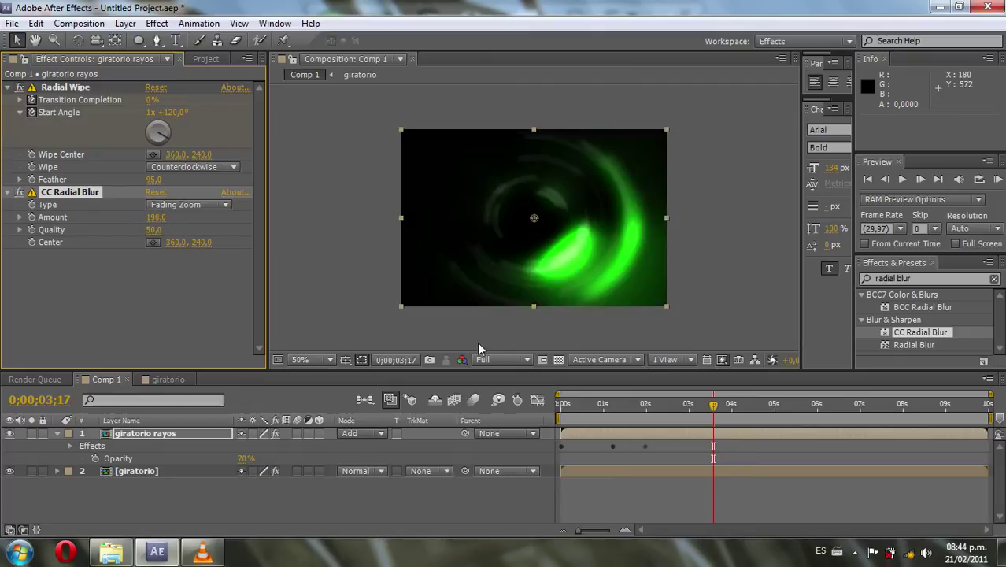
# - Scrub through the reveal to check the blurred rays, return to 0;00;00;00 and collapse the CC Radial Blur settings
pyautogui.click(609, 403)
pyautogui.moveTo(608, 403); pyautogui.dragTo(632, 403)
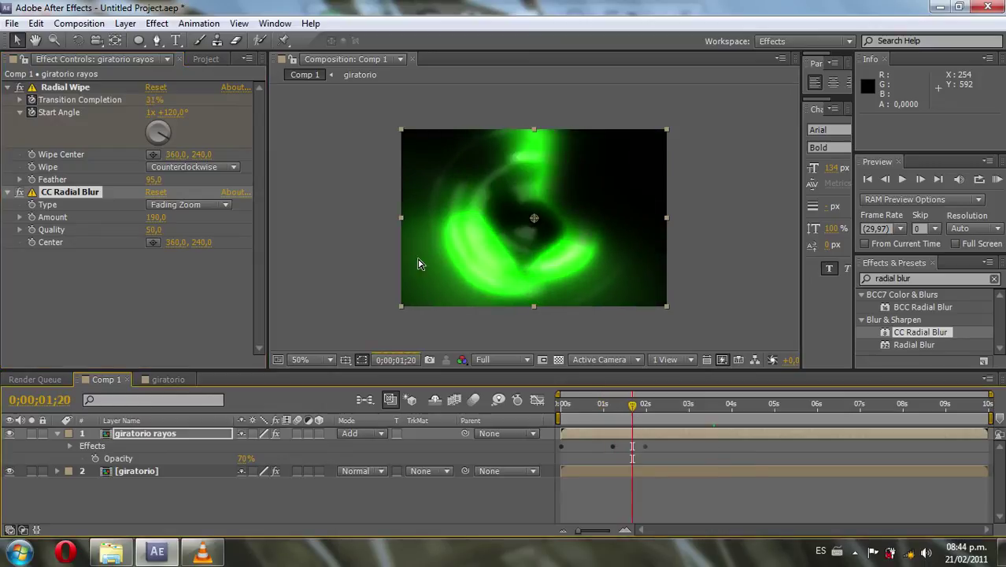
pyautogui.moveTo(632, 406); pyautogui.dragTo(583, 408)
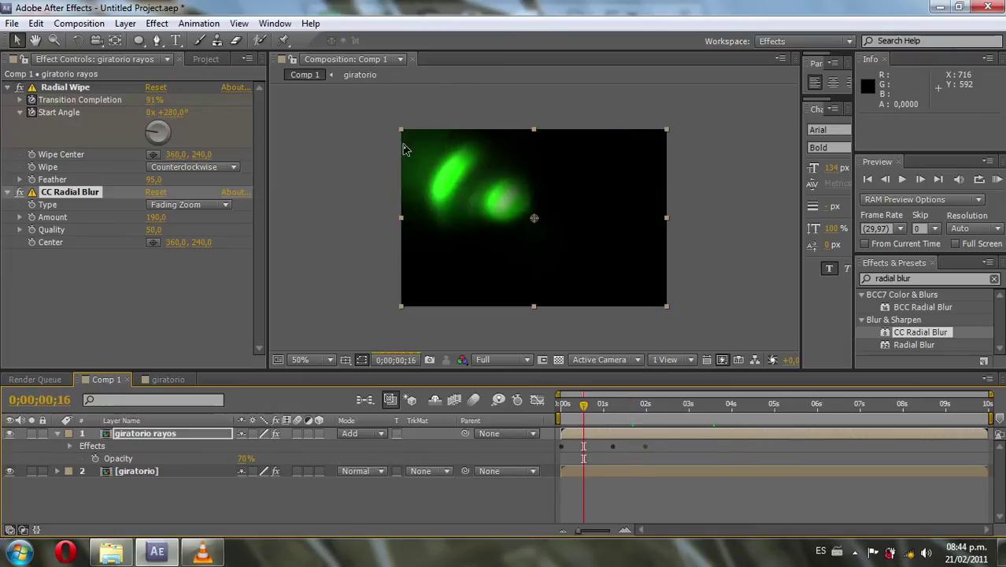
pyautogui.moveTo(587, 407); pyautogui.dragTo(542, 401)
pyautogui.click(19, 192)
pyautogui.click(3, 94)
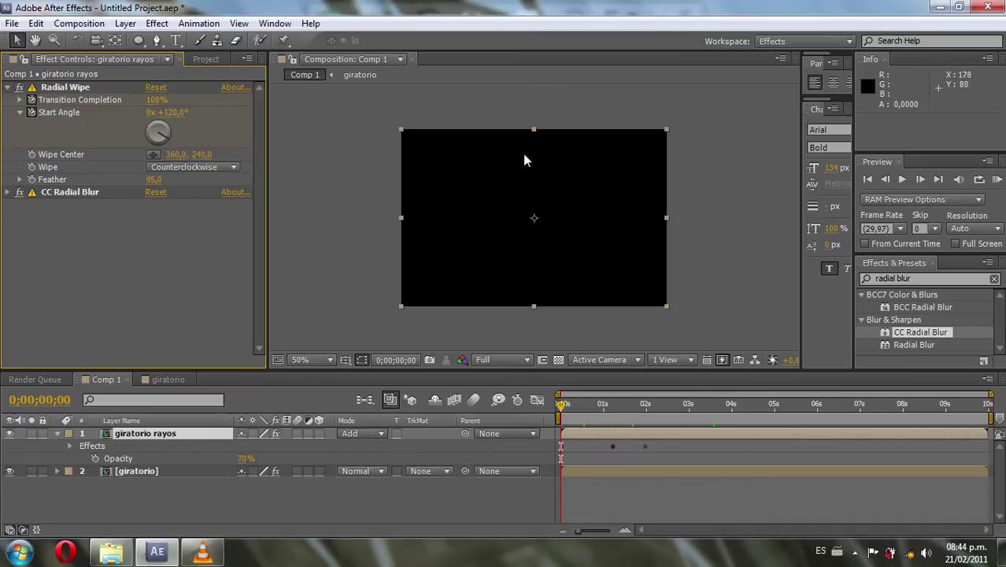
# - Create a white 720 x 480 px solid named particulas in Comp 1
pyautogui.click(199, 501)
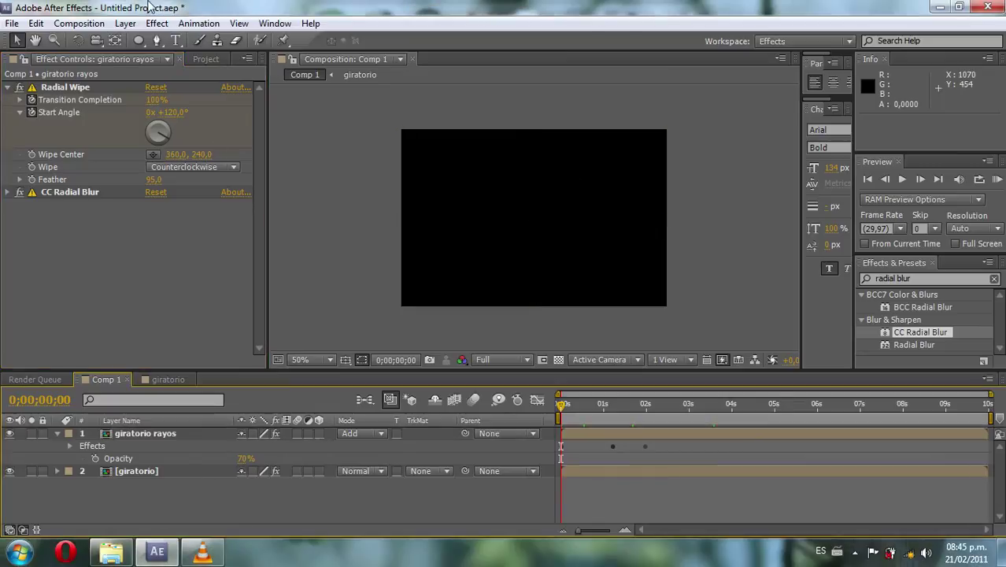
pyautogui.click(126, 25)
pyautogui.moveTo(135, 40)
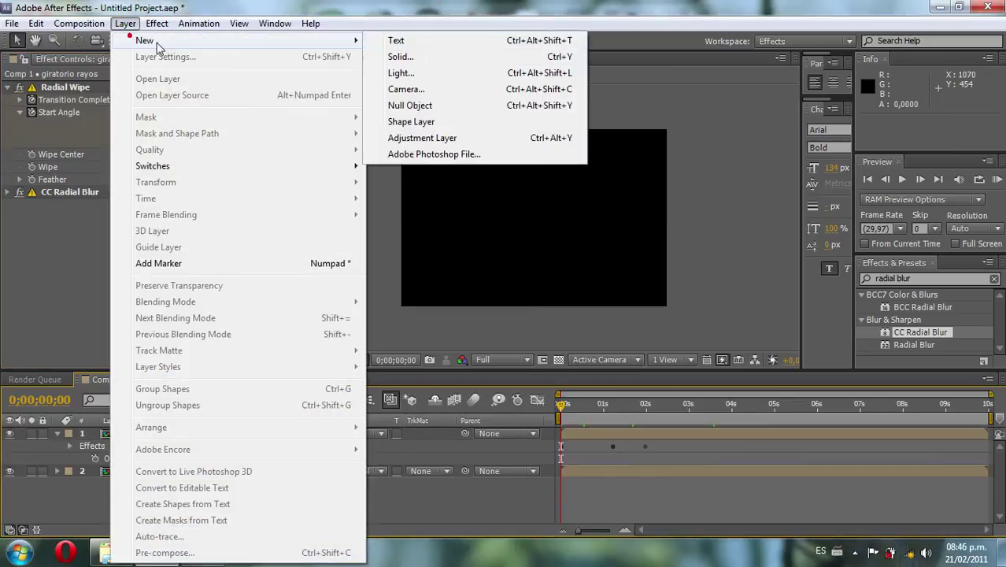
pyautogui.click(395, 68)
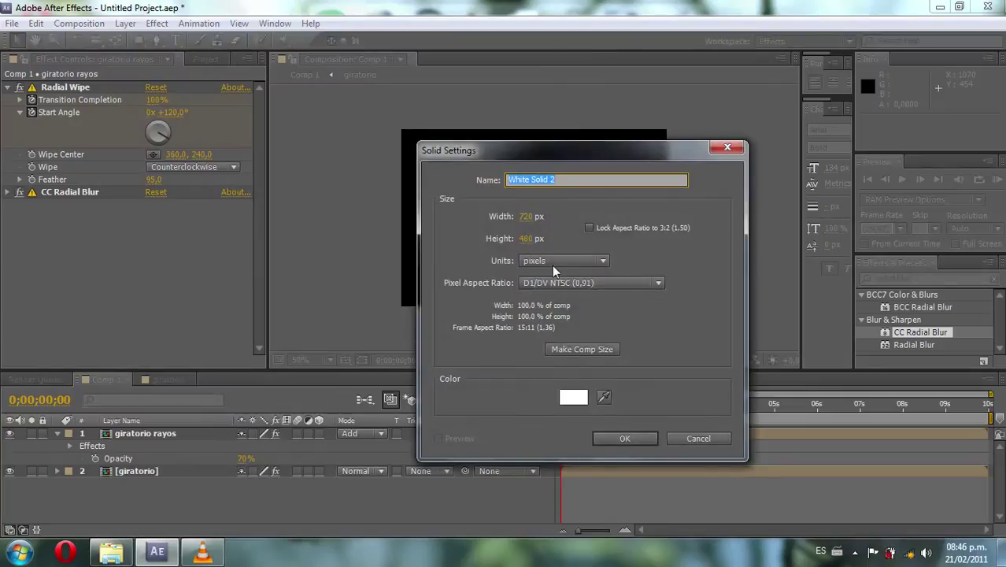
pyautogui.write('particulas')
pyautogui.press('Return')
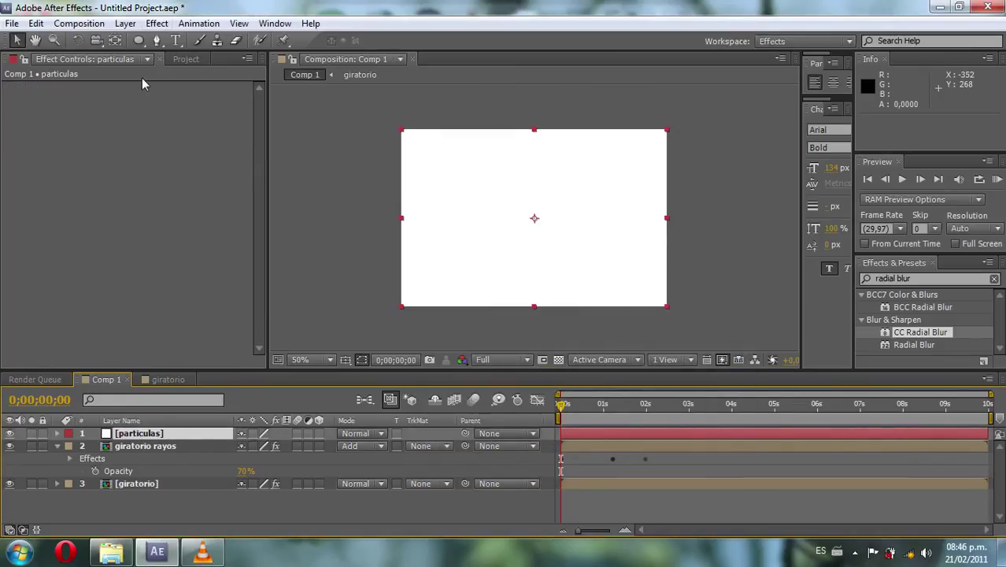
# - Pre-compose the particulas solid as particulas, leaving all attributes in Comp 1, and open the new composition
pyautogui.click(125, 23)
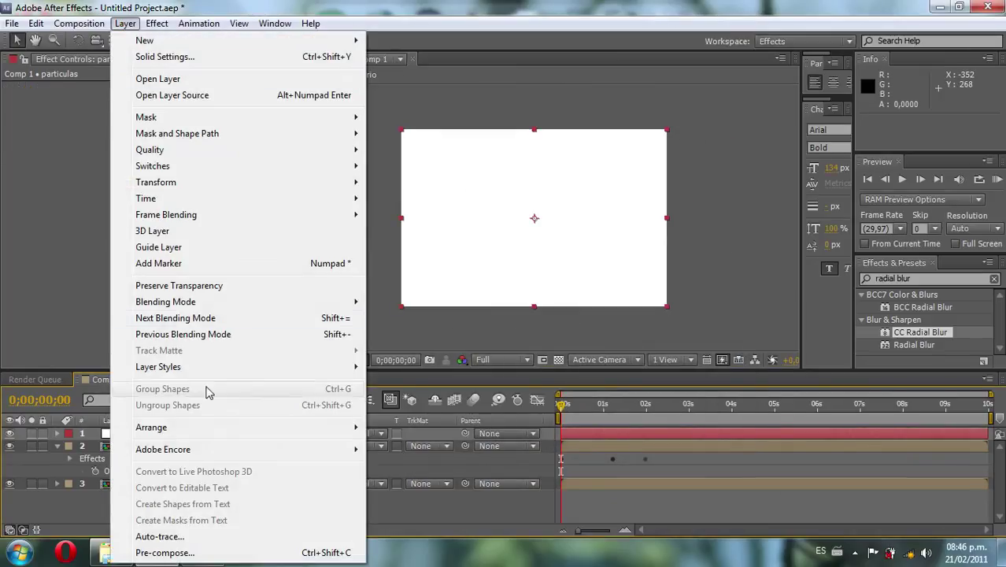
pyautogui.click(164, 553)
pyautogui.write('pa')
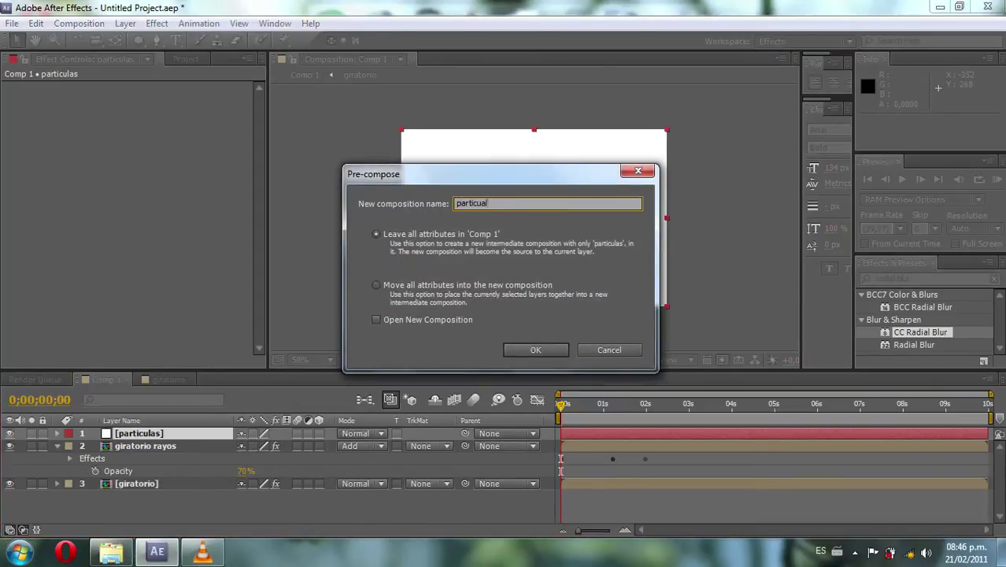
pyautogui.write('rticulas')
pyautogui.press('Return')
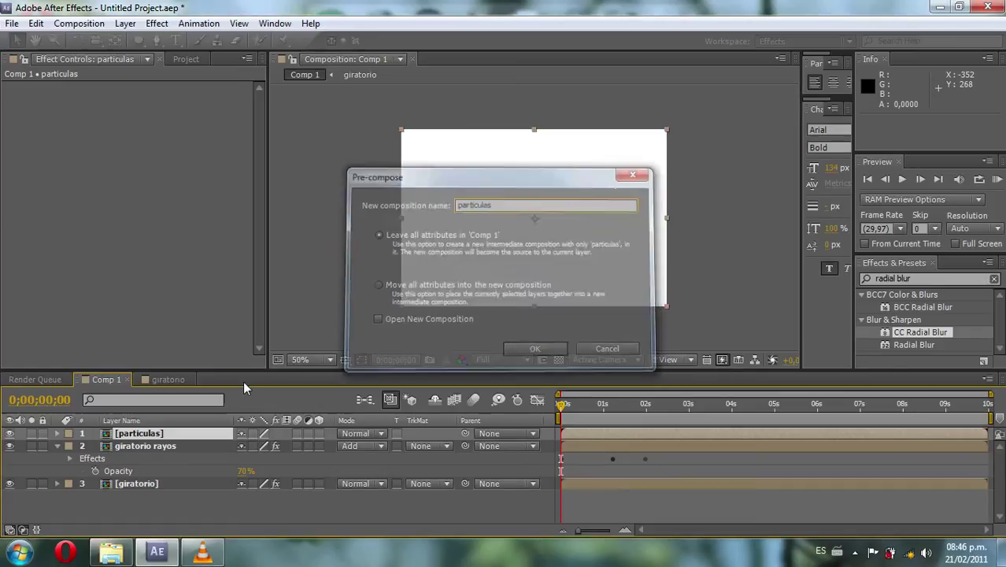
pyautogui.doubleClick(140, 434)
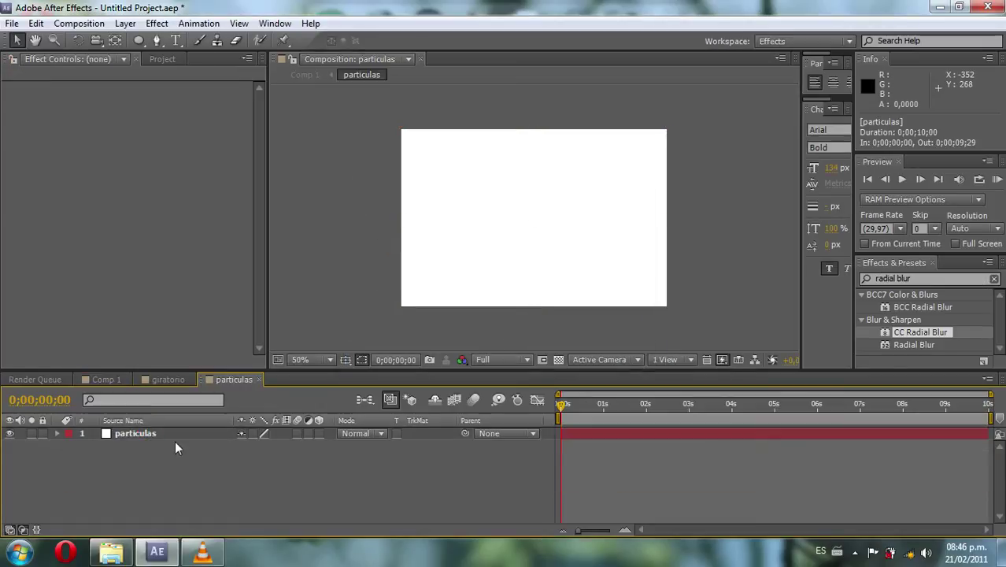
# - Find the Trapcode Particular effect and apply it to the particulas solid
pyautogui.click(164, 434)
pyautogui.click(906, 279)
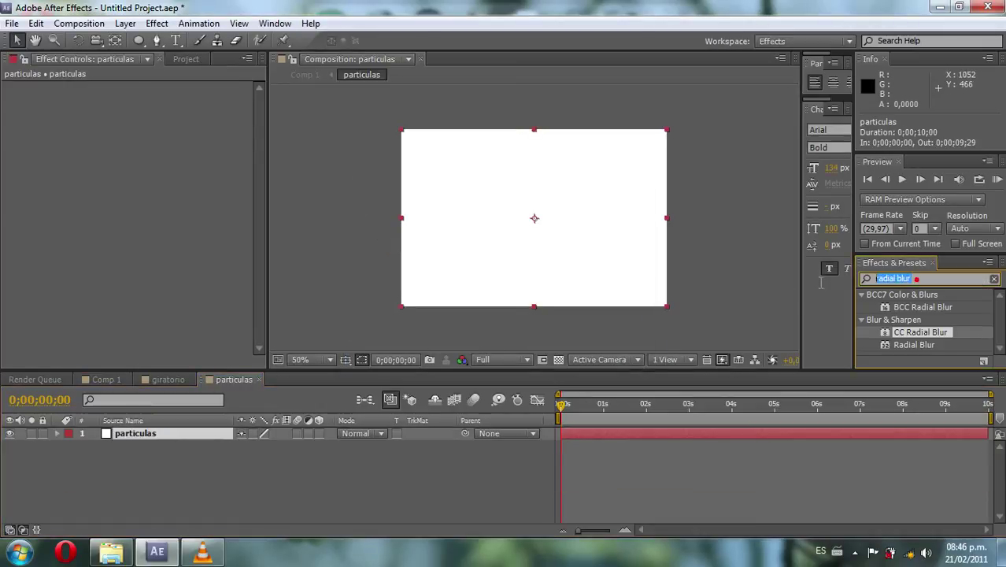
pyautogui.write('particular')
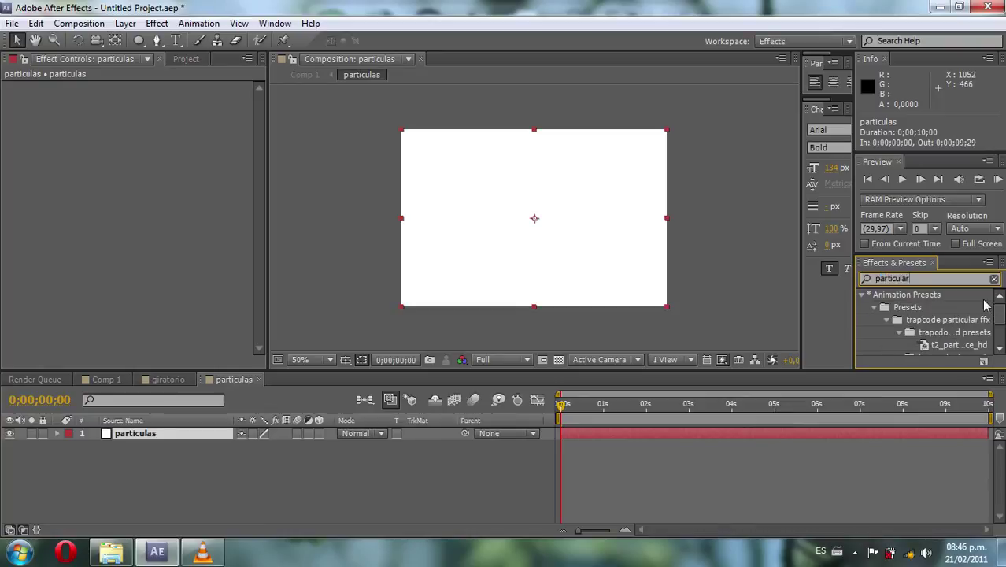
pyautogui.scroll(-3, 994, 311)
pyautogui.moveTo(943, 345)
pyautogui.mouseDown()
pyautogui.moveTo(932, 356)
pyautogui.moveTo(906, 353)
pyautogui.moveTo(645, 276)
pyautogui.mouseUp()
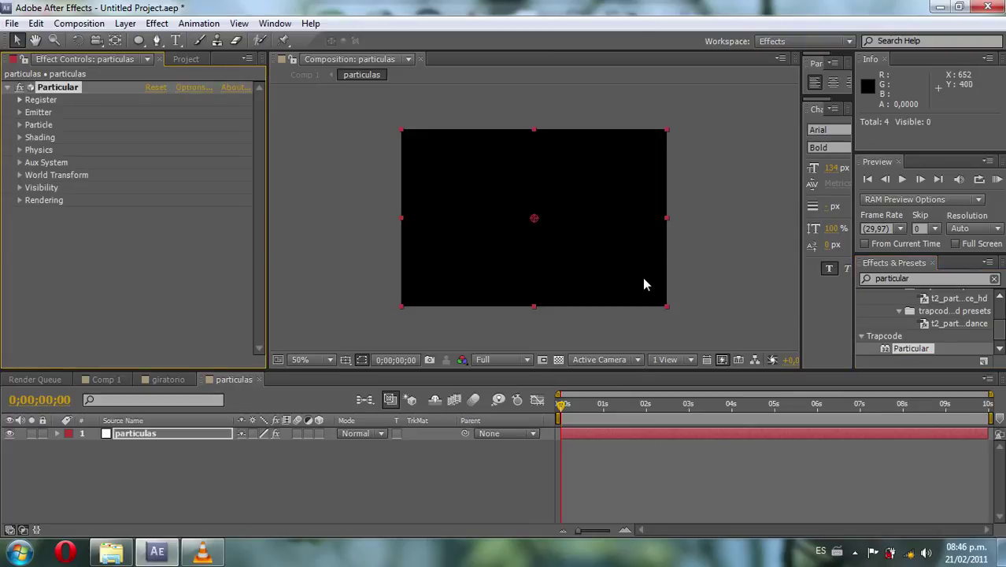
# - Set Particular's emission rate to 300 particles per second and scrub to 0;00;03;00 to check the particles
pyautogui.click(19, 112)
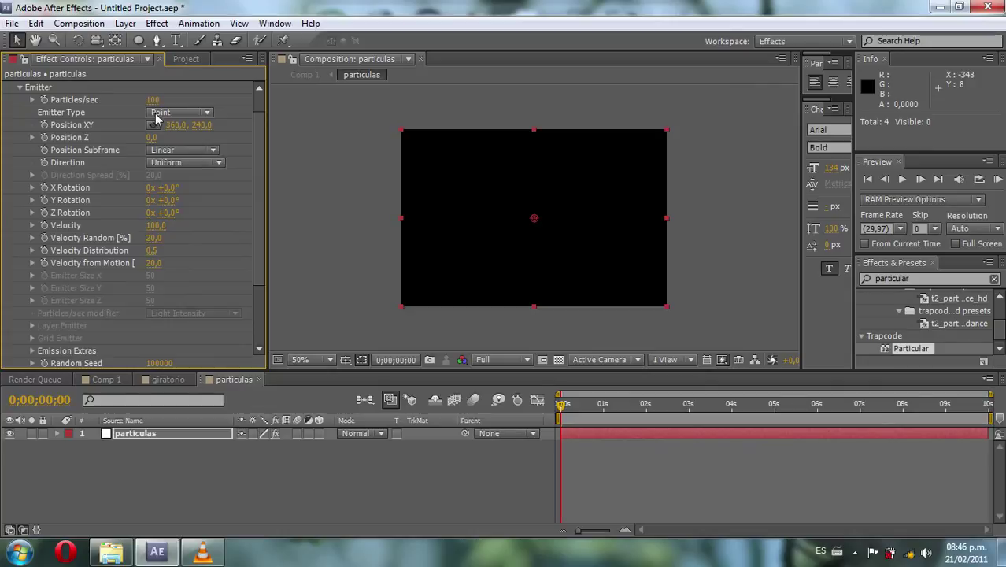
pyautogui.click(156, 99)
pyautogui.write('300')
pyautogui.press('Return')
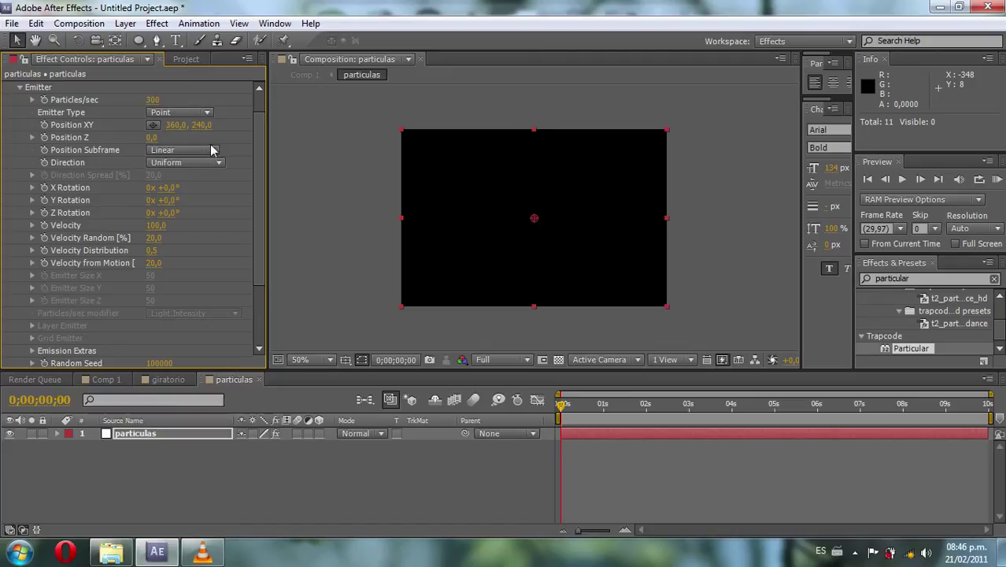
pyautogui.moveTo(562, 418); pyautogui.dragTo(689, 418)
# - Change the emitter type to Box and set its size to 1500 in X, 1500 in Y and 3000 in Z
pyautogui.click(184, 112)
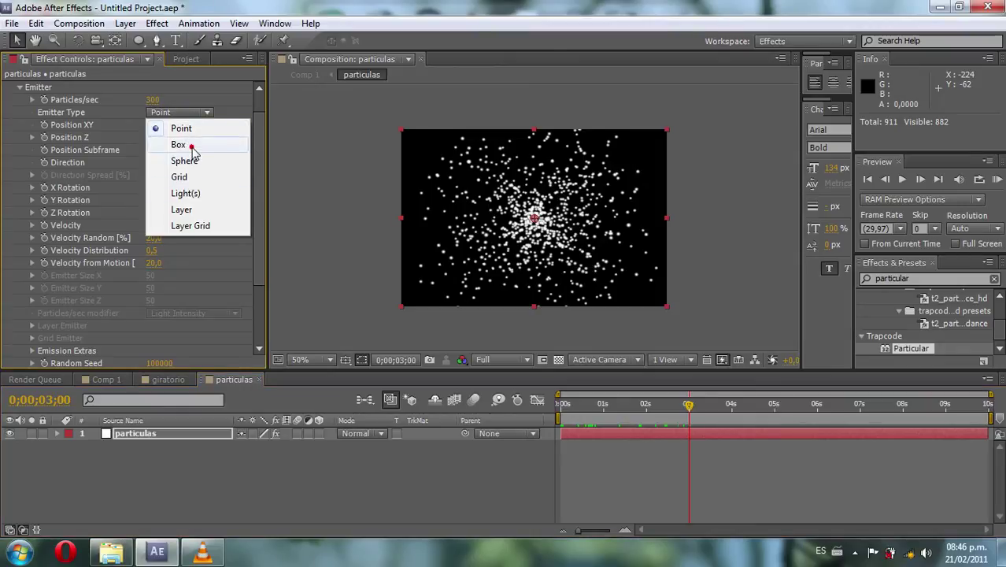
pyautogui.click(193, 146)
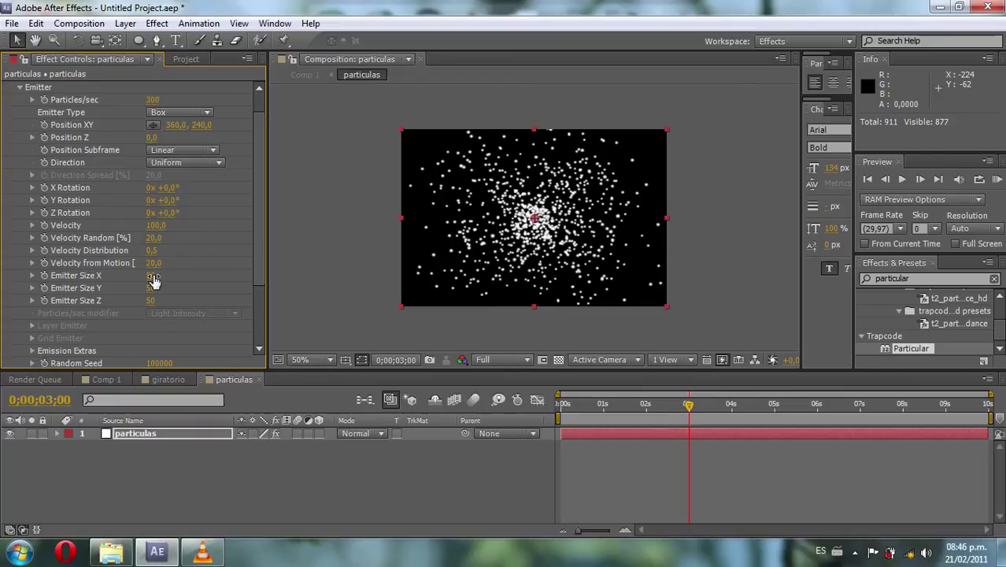
pyautogui.write('1500')
pyautogui.press('Return')
pyautogui.click(157, 289)
pyautogui.write('1500')
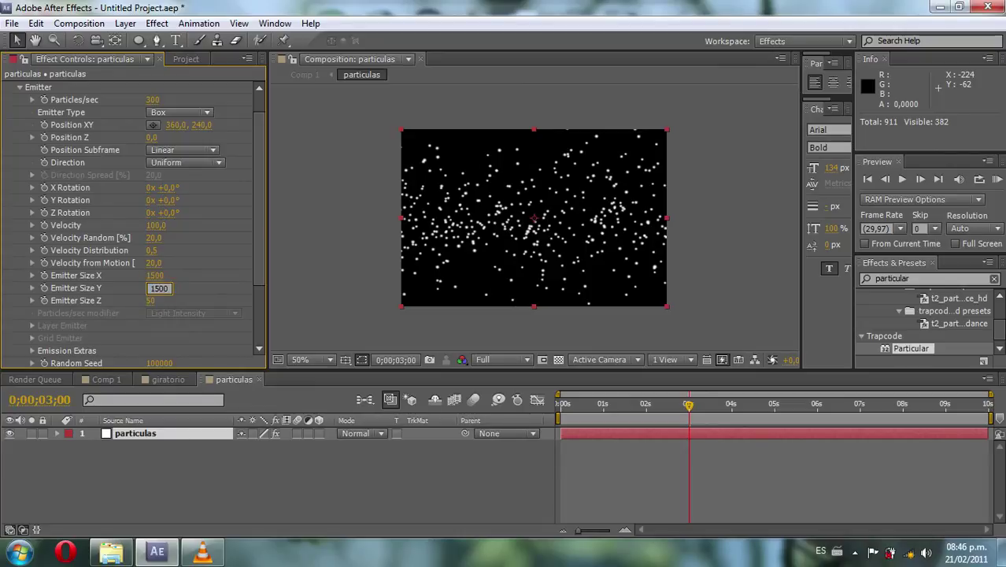
pyautogui.click(153, 300)
pyautogui.write('30')
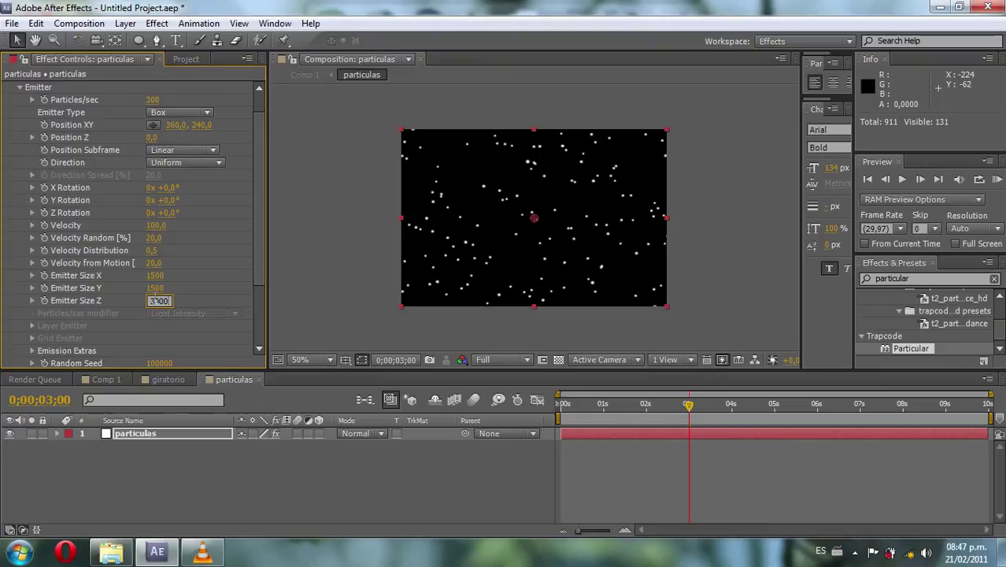
pyautogui.write('00')
pyautogui.press('Return')
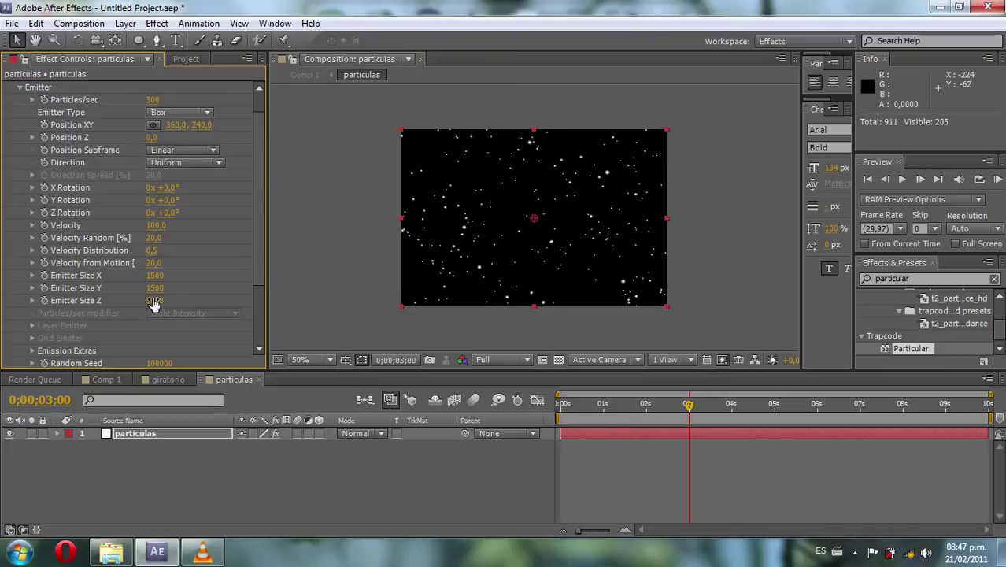
# - Set the emitter's Position Z to 500
pyautogui.click(152, 137)
pyautogui.write('5')
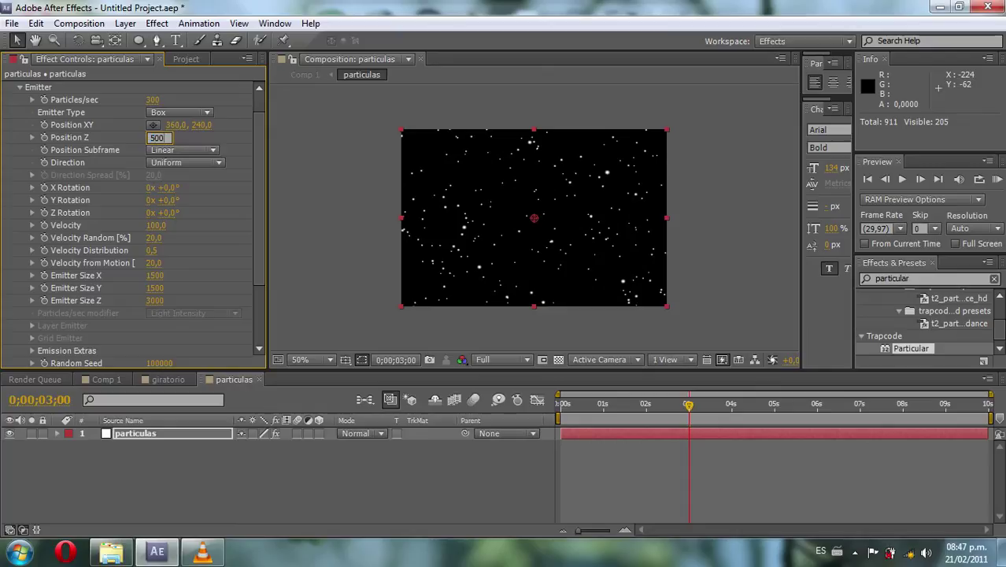
pyautogui.press('Return')
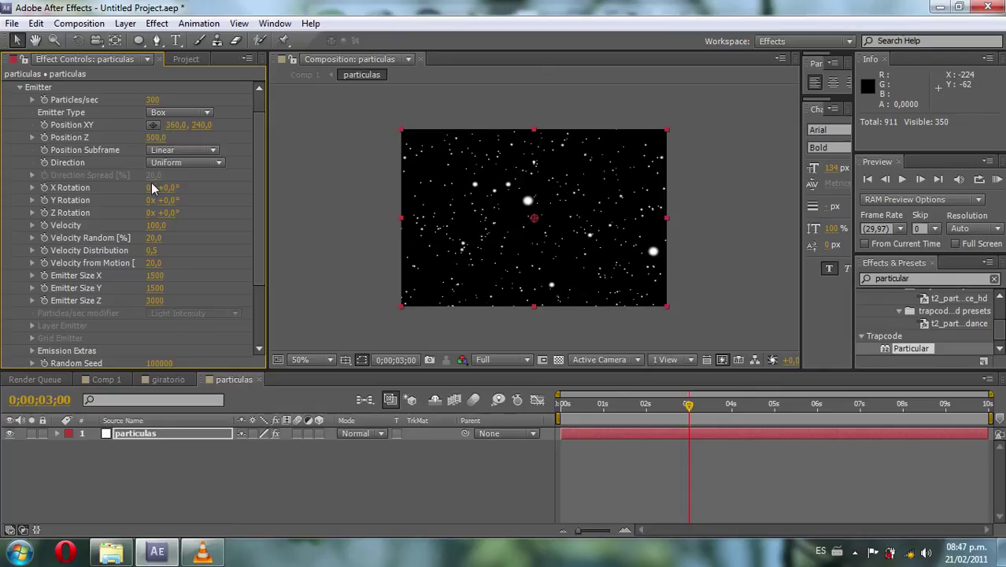
# - Set the particle life to 30 seconds and the particle size to 2
pyautogui.moveTo(264, 167)
pyautogui.mouseDown()
pyautogui.moveTo(264, 223)
pyautogui.moveTo(217, 232)
pyautogui.mouseUp()
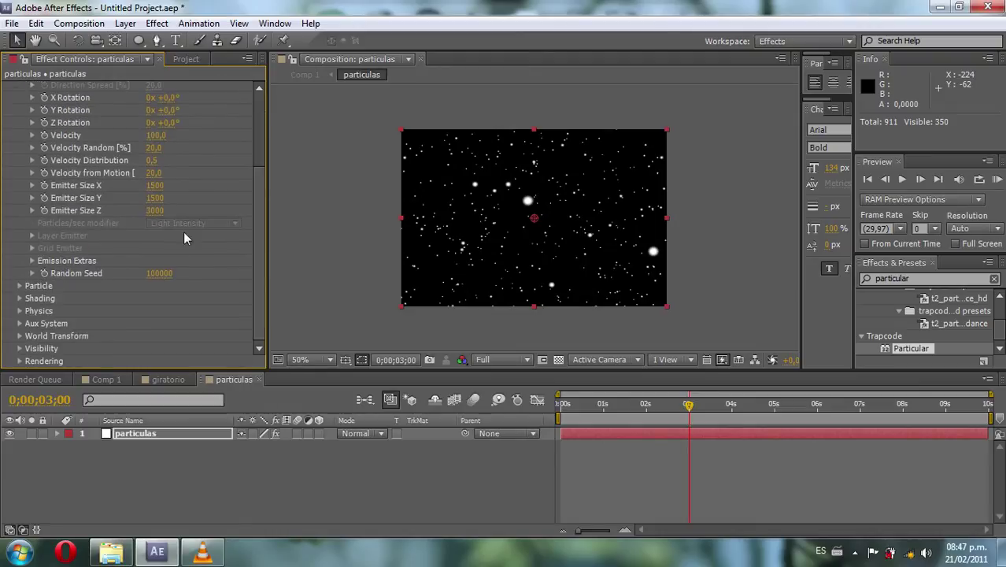
pyautogui.click(20, 286)
pyautogui.scroll(-5, 22, 287)
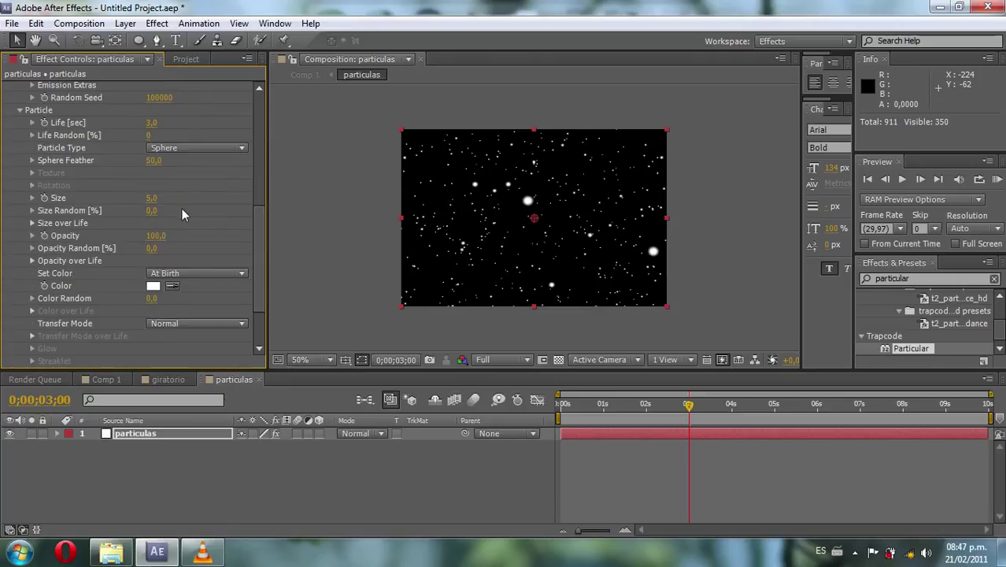
pyautogui.click(151, 123)
pyautogui.write('30')
pyautogui.press('Return')
pyautogui.click(152, 198)
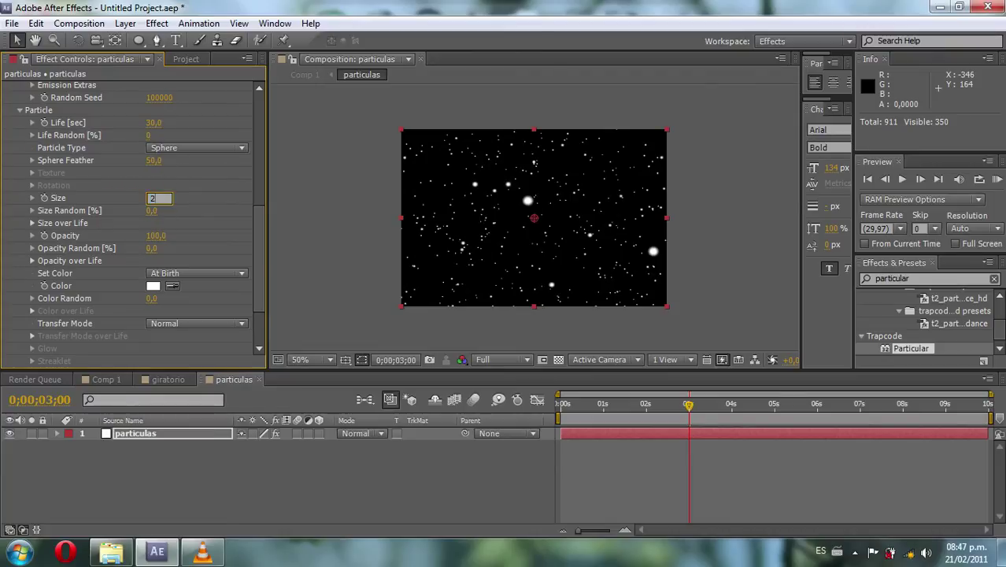
pyautogui.write('2')
pyautogui.press('Return')
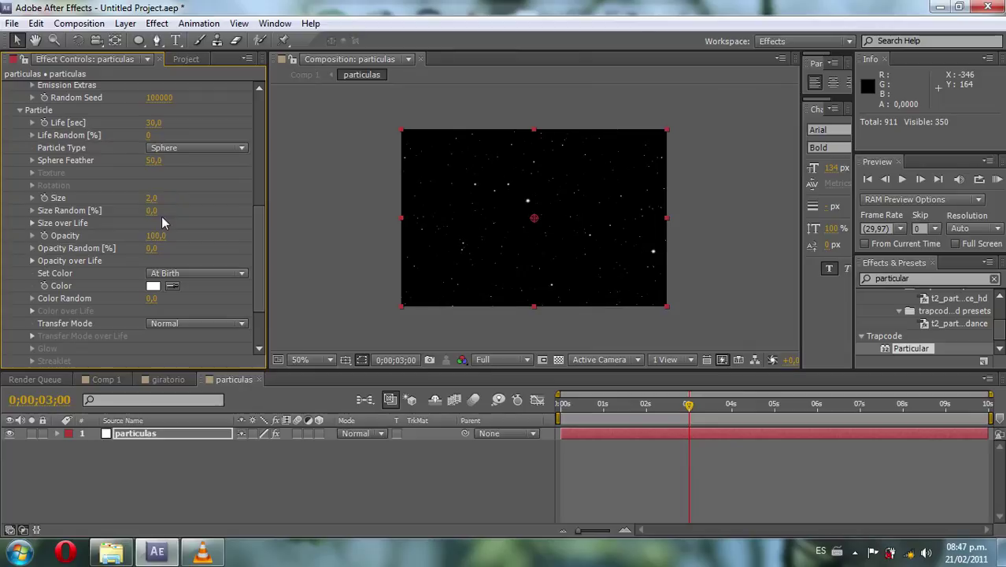
# - Change the particle color to medium grey 6D6D6D
pyautogui.click(153, 286)
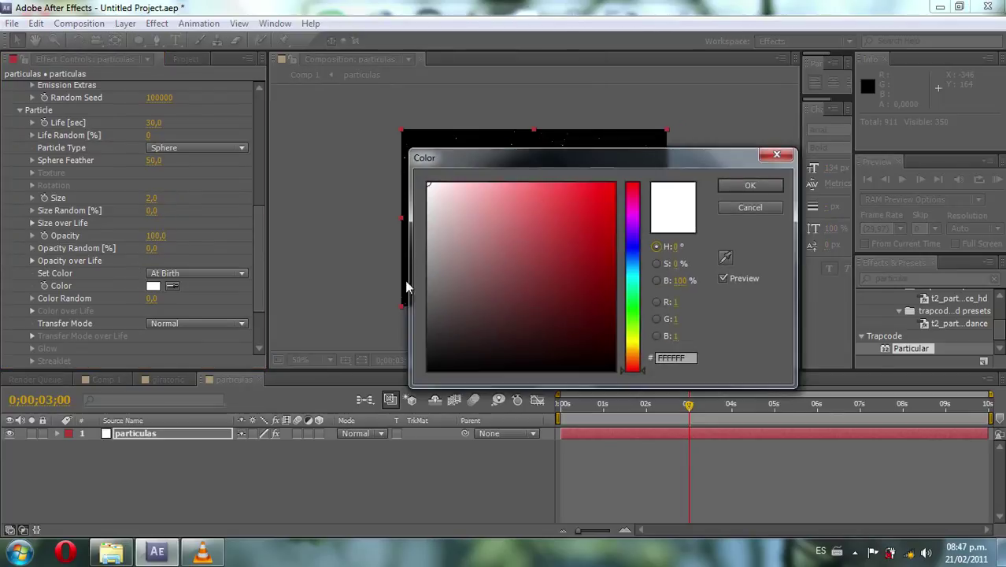
pyautogui.moveTo(437, 274); pyautogui.dragTo(422, 295)
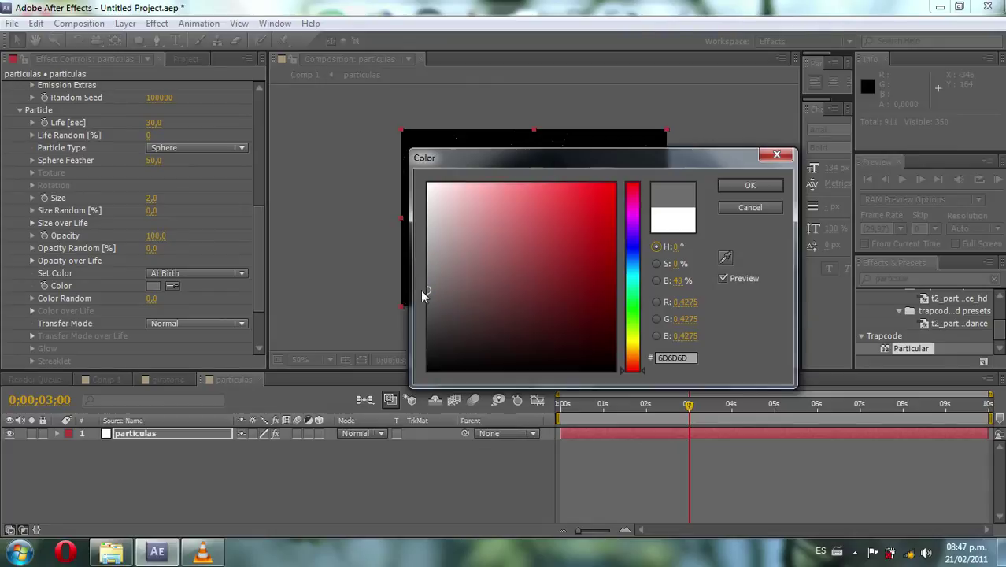
pyautogui.click(753, 184)
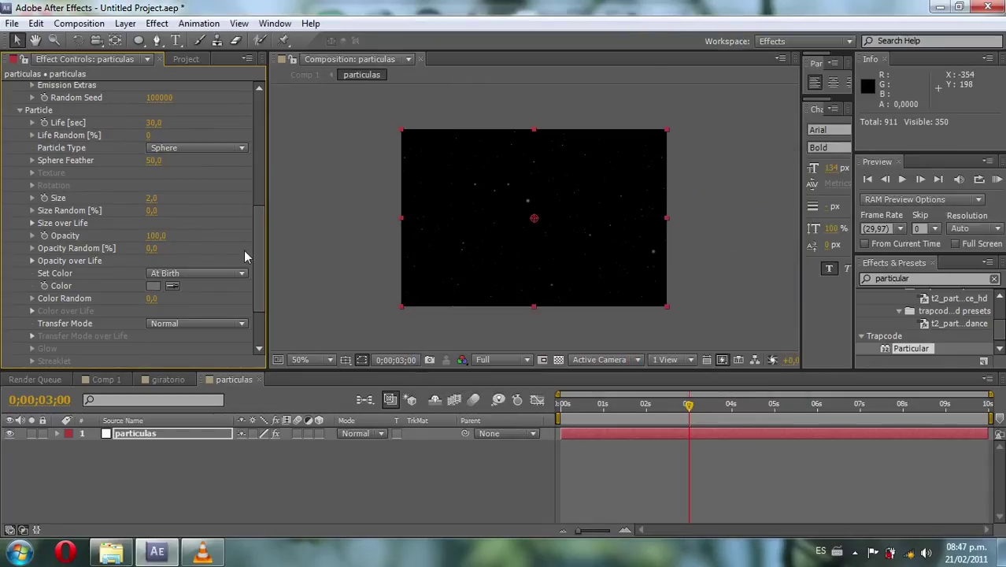
pyautogui.moveTo(259, 270); pyautogui.dragTo(257, 307)
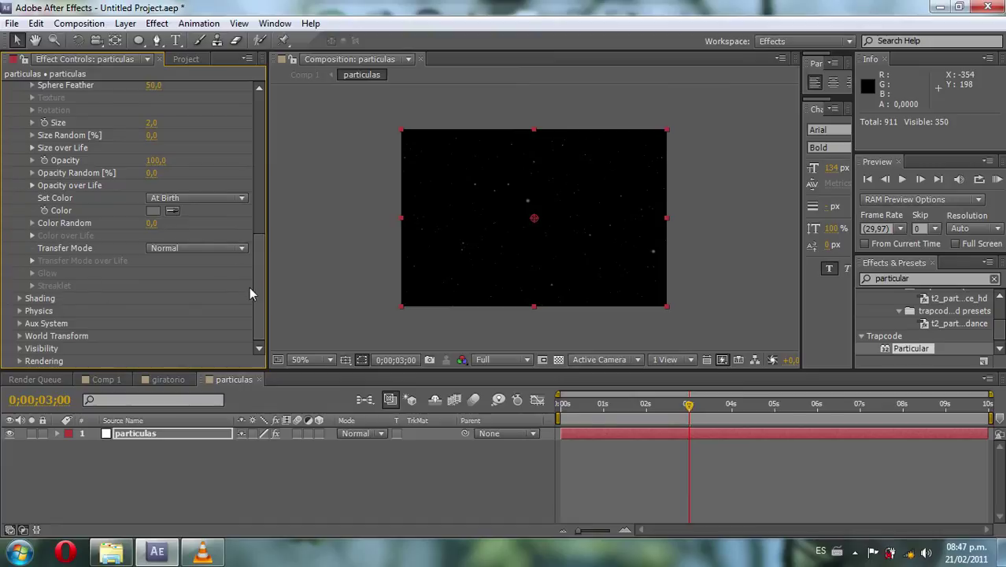
pyautogui.moveTo(252, 291); pyautogui.dragTo(273, 142)
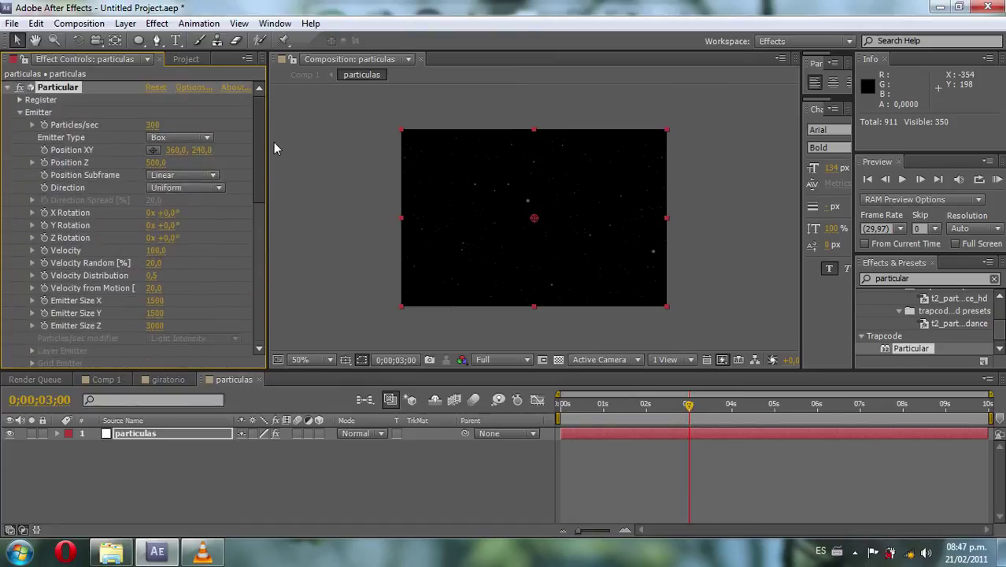
# - Set the Particular effect's physics gravity to 1
pyautogui.click(18, 113)
pyautogui.click(19, 125)
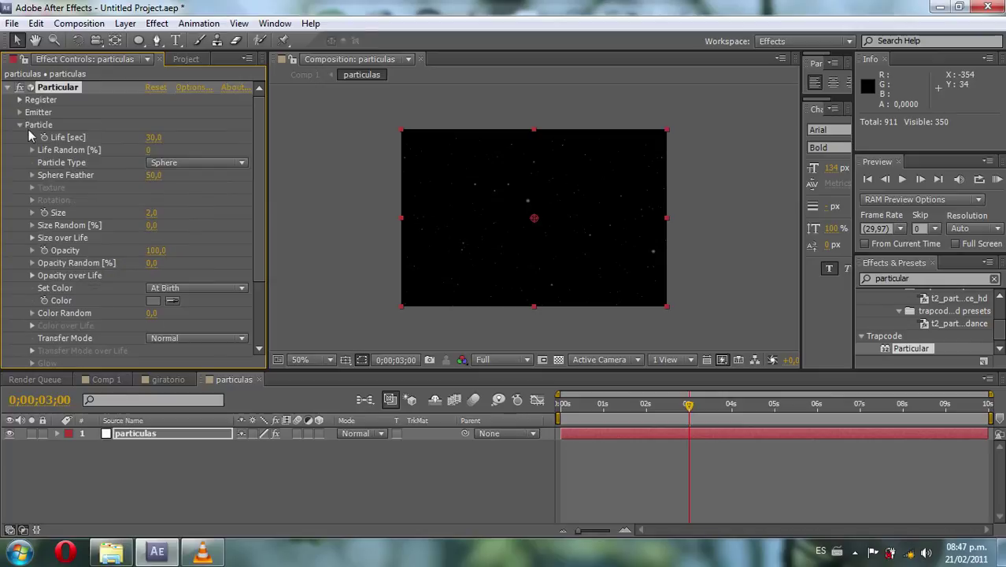
pyautogui.click(19, 125)
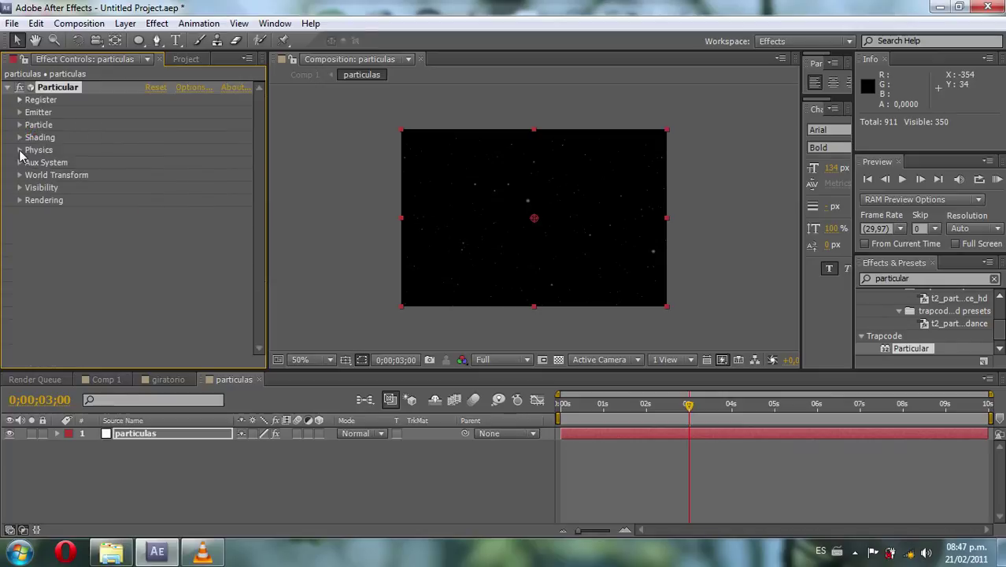
pyautogui.click(19, 149)
pyautogui.click(151, 175)
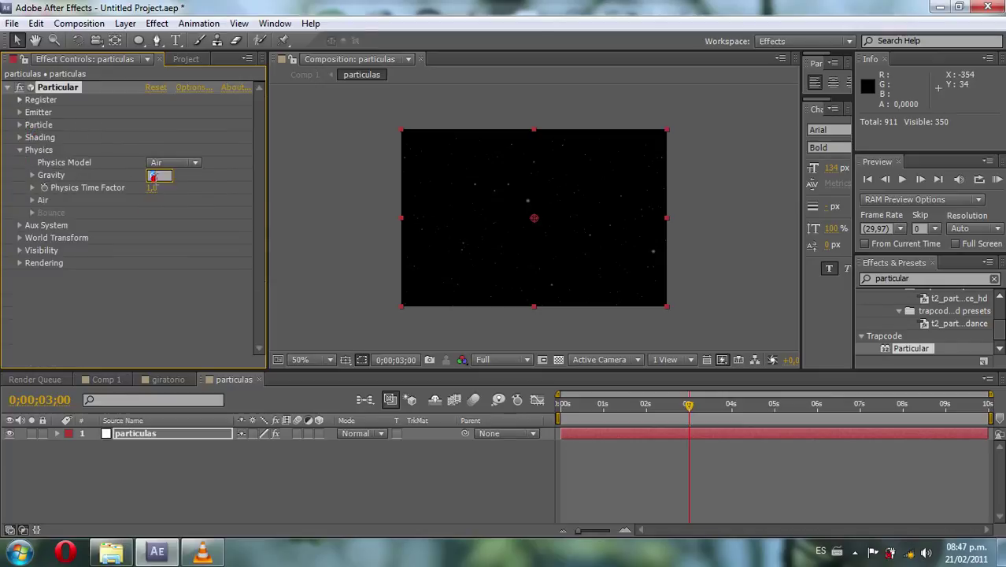
pyautogui.write('1')
pyautogui.press('Return')
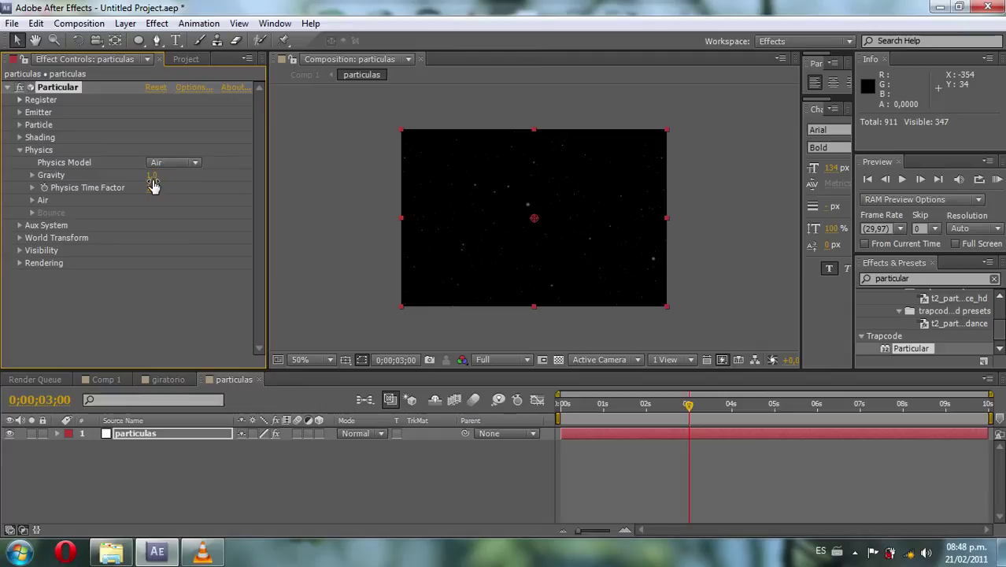
# - In Particular's air physics, set Spin Amplitude to 20 and Wind X to 3, and scrub through the animation to check the motion
pyautogui.click(31, 200)
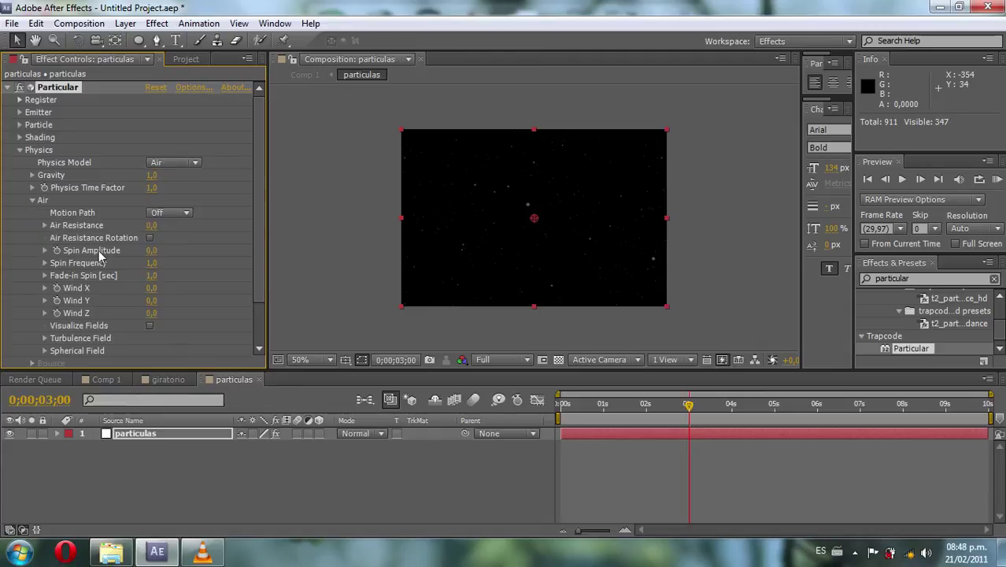
pyautogui.click(151, 250)
pyautogui.write('20')
pyautogui.press('Return')
pyautogui.click(151, 288)
pyautogui.write('3')
pyautogui.press('Return')
pyautogui.scroll(-1, 259, 268)
pyautogui.scroll(1, 258, 268)
pyautogui.moveTo(598, 409); pyautogui.dragTo(682, 415)
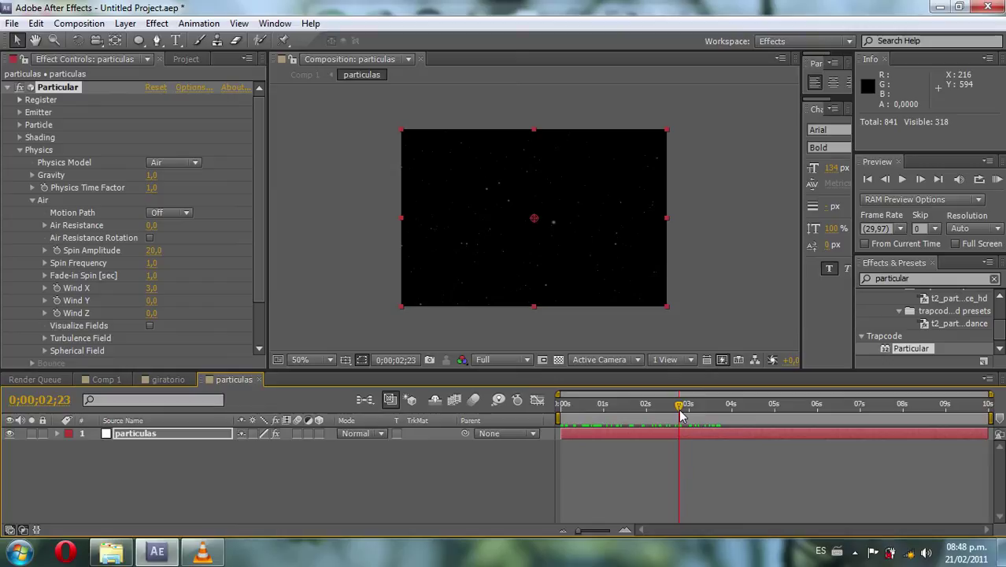
pyautogui.moveTo(682, 416); pyautogui.dragTo(760, 419)
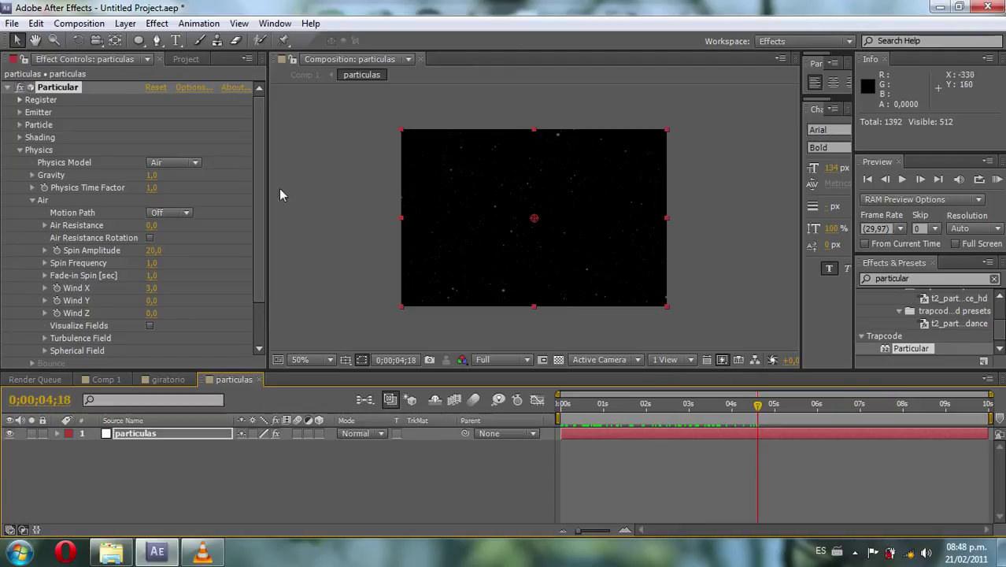
# - Keyframe the emitter's Particles/sec at 300 on 0;00;04;18 and at 0 one frame further, on 0;00;04;19
pyautogui.click(251, 155)
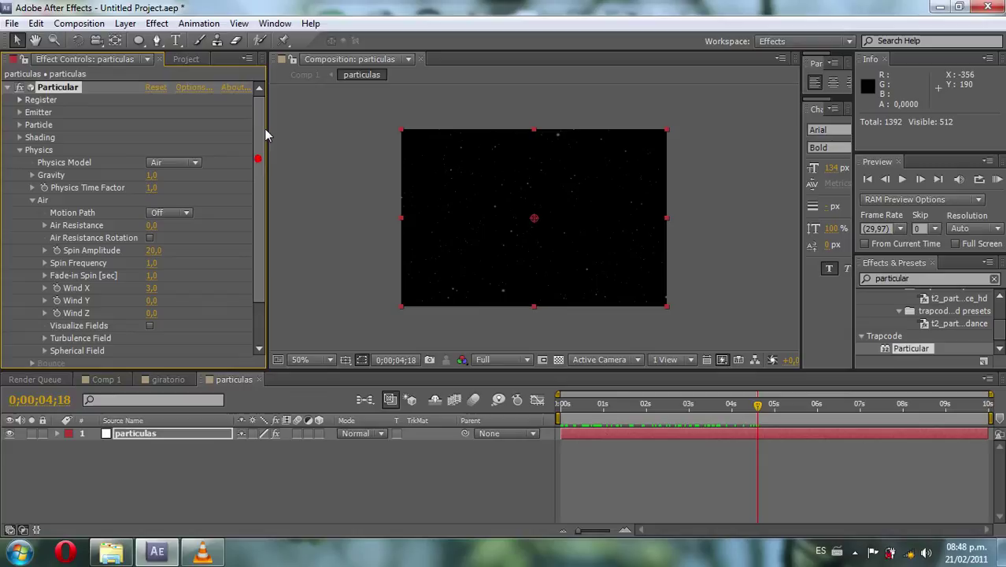
pyautogui.click(20, 111)
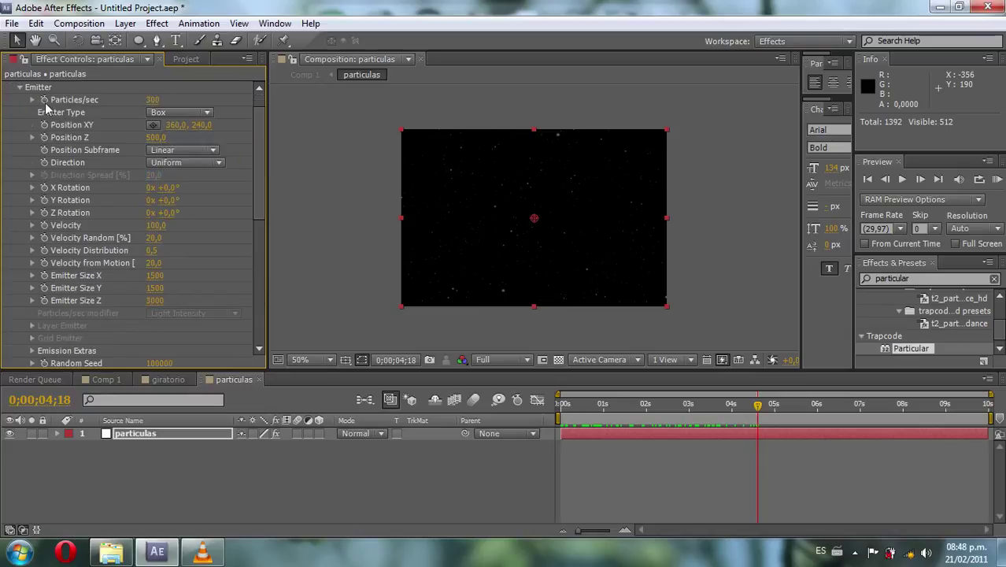
pyautogui.click(44, 100)
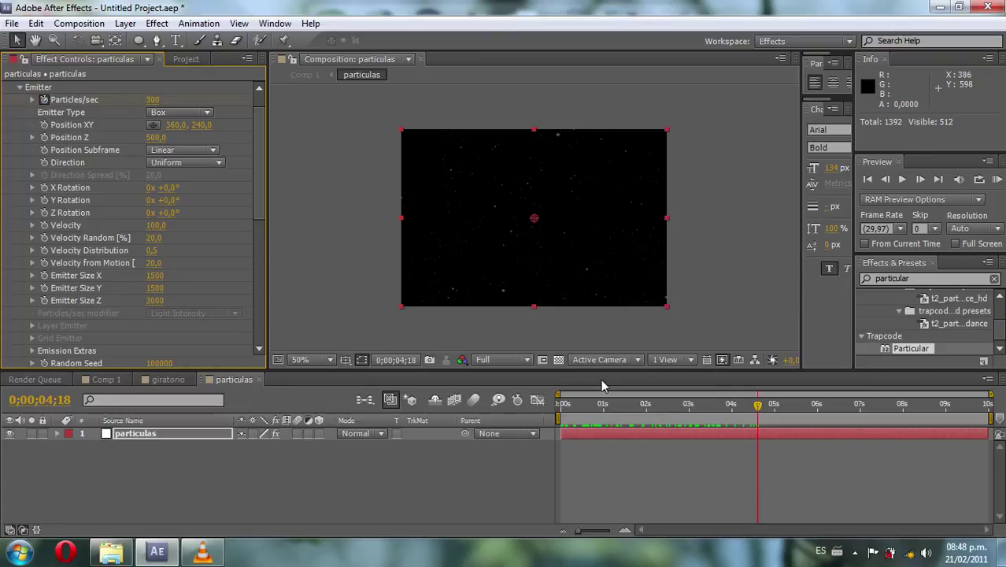
pyautogui.press('pagedown')
pyautogui.click(156, 100)
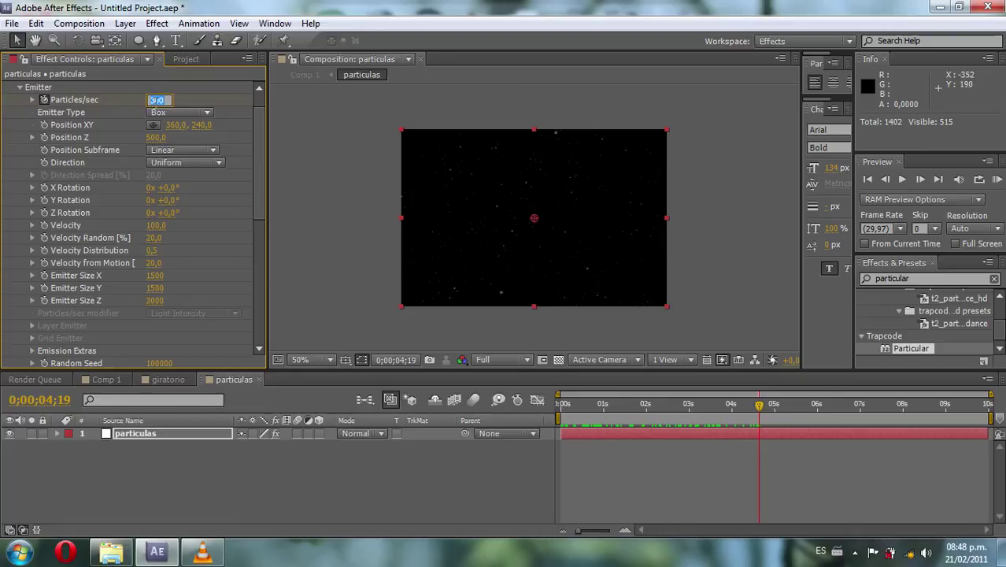
pyautogui.write('0')
pyautogui.press('Return')
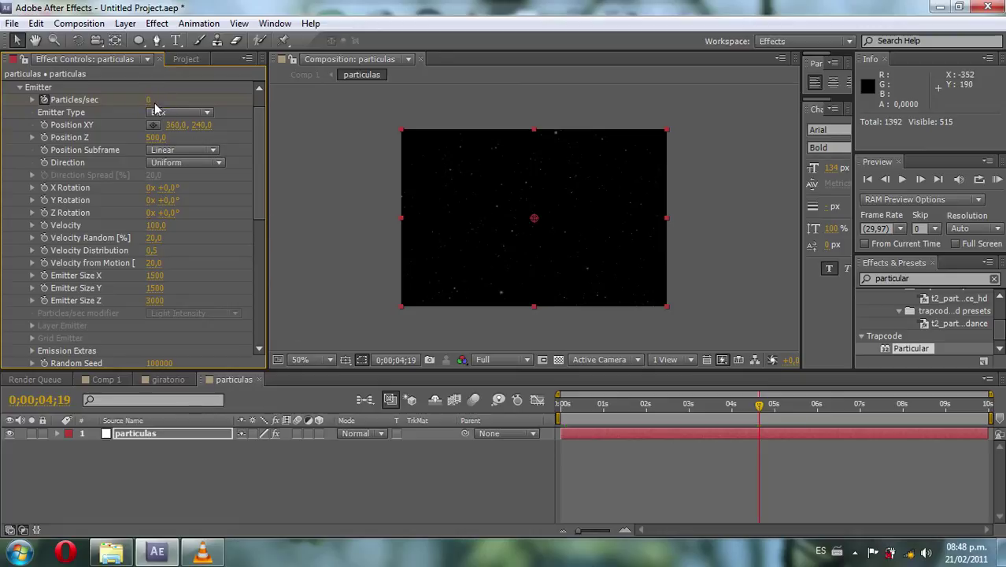
# - Trim the particulas layer's start to 0;00;04;19, shift the layer to the composition's start and extend its end to the 10-second mark
pyautogui.click(565, 433)
pyautogui.moveTo(565, 432); pyautogui.dragTo(759, 435)
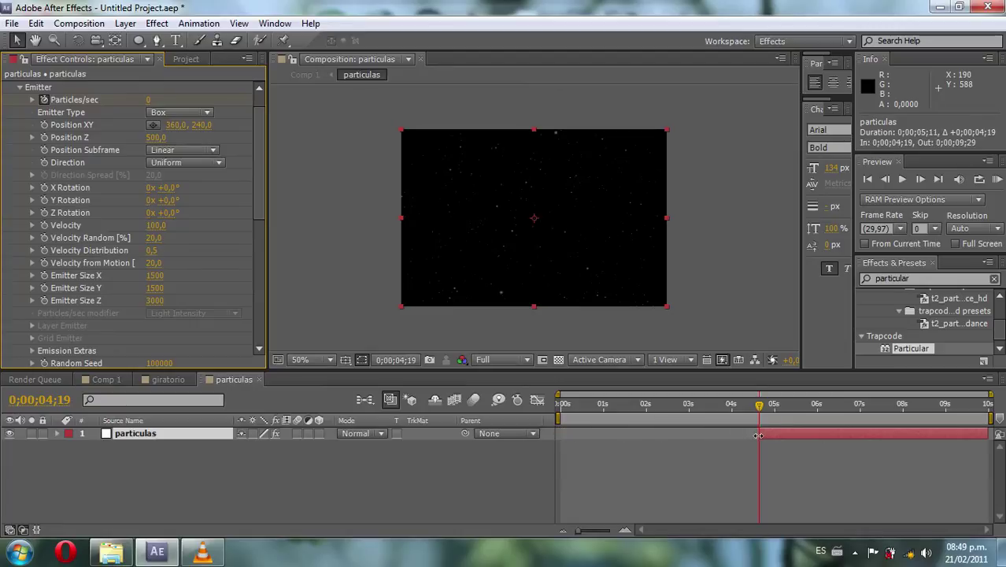
pyautogui.moveTo(782, 432); pyautogui.dragTo(583, 431)
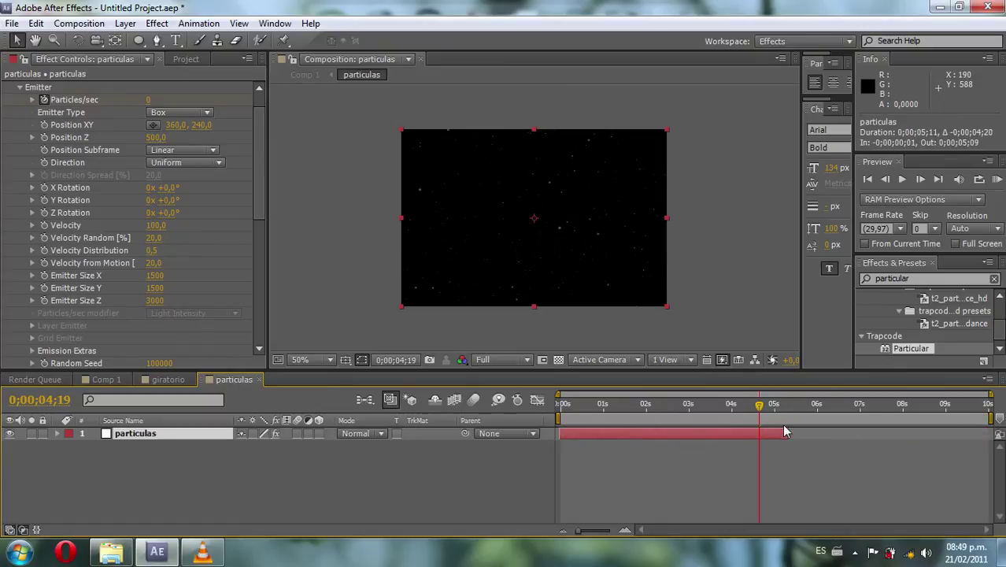
pyautogui.moveTo(785, 433); pyautogui.dragTo(990, 432)
pyautogui.moveTo(762, 407); pyautogui.dragTo(994, 445)
pyautogui.moveTo(616, 426); pyautogui.dragTo(577, 429)
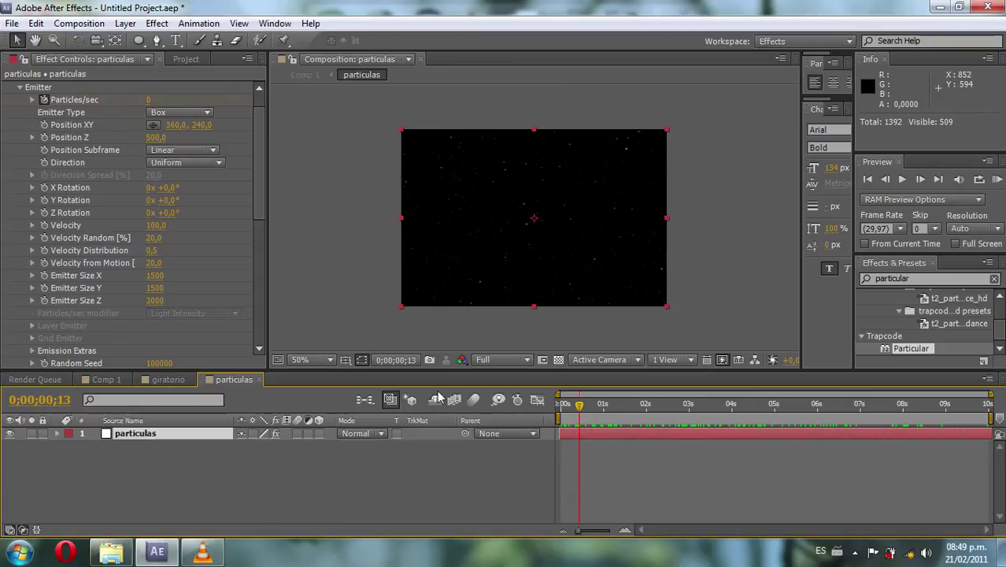
# - Find the Fast Blur effect and apply it to the particulas layer after Particular
pyautogui.click(919, 278)
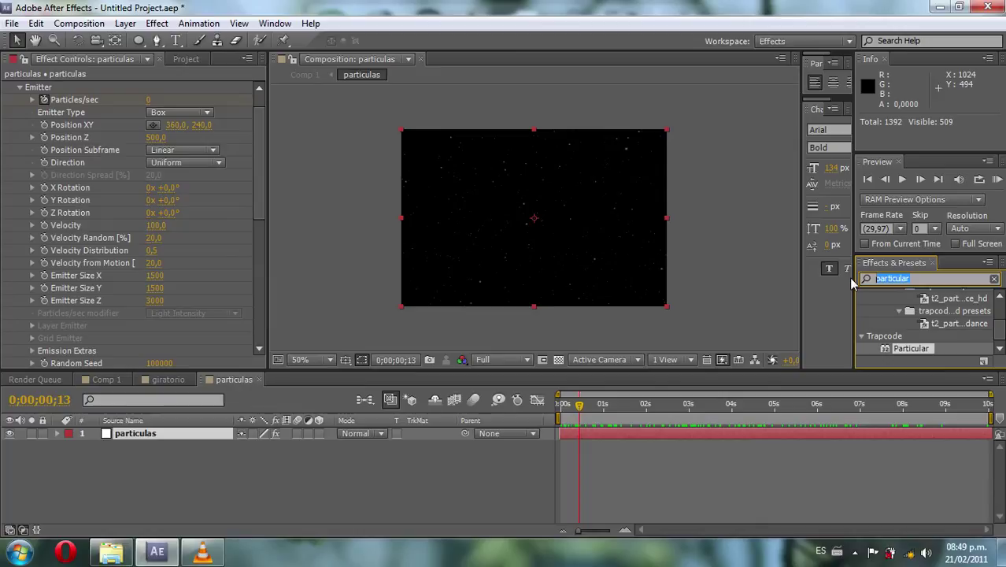
pyautogui.write('fast blur')
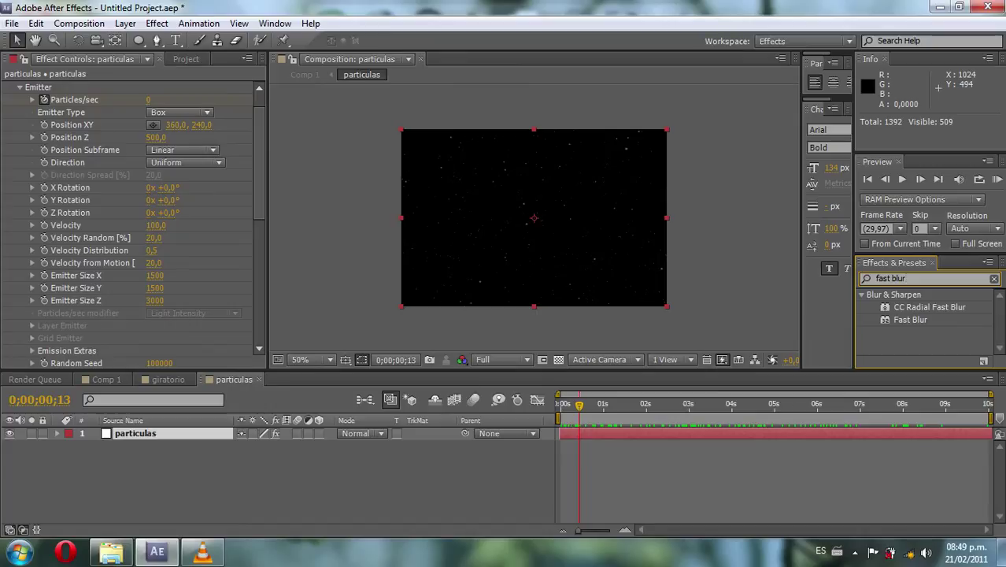
pyautogui.moveTo(903, 318); pyautogui.dragTo(154, 459)
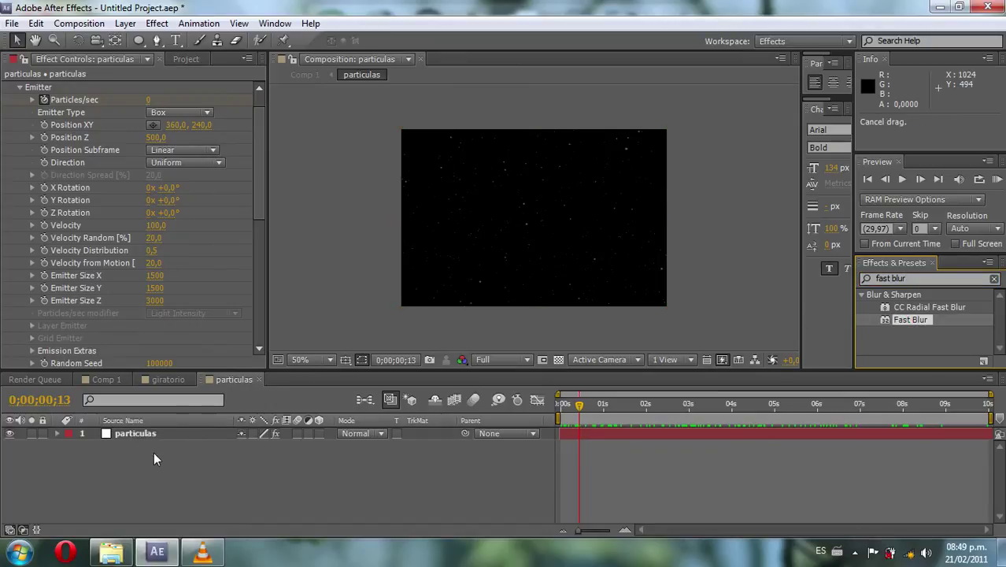
pyautogui.moveTo(260, 174); pyautogui.dragTo(256, 298)
pyautogui.moveTo(264, 312); pyautogui.dragTo(261, 140)
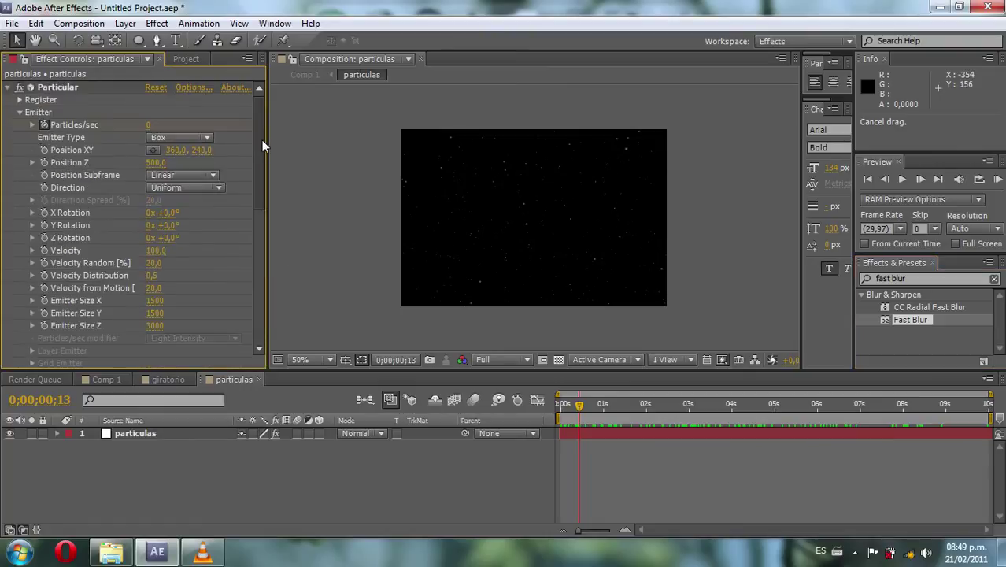
pyautogui.click(21, 112)
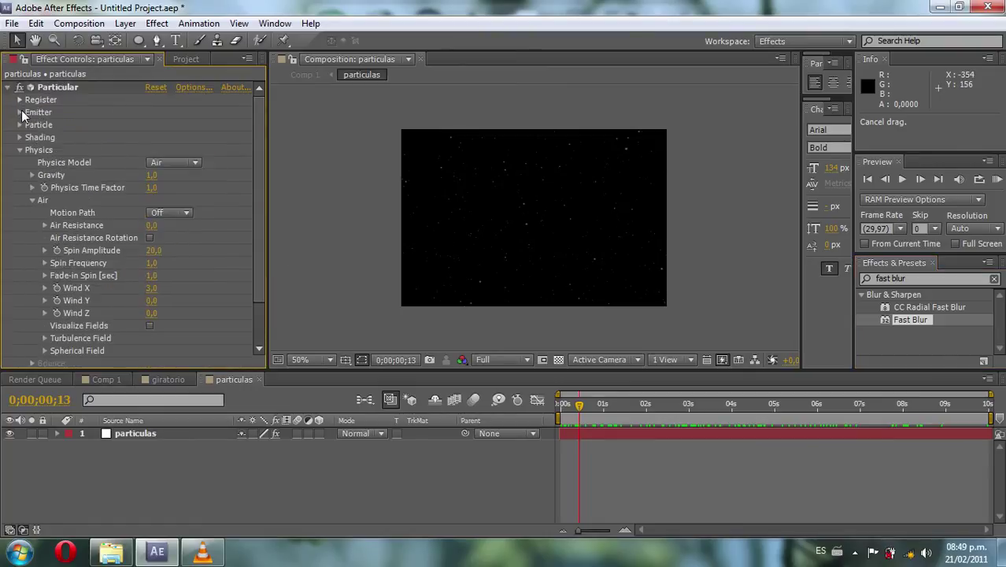
pyautogui.click(20, 150)
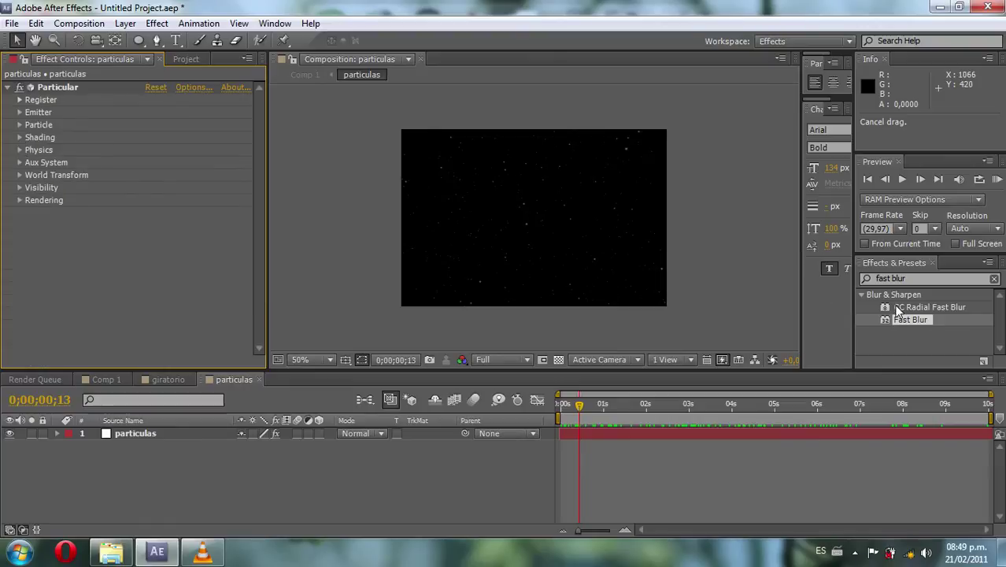
pyautogui.moveTo(905, 319); pyautogui.dragTo(571, 267)
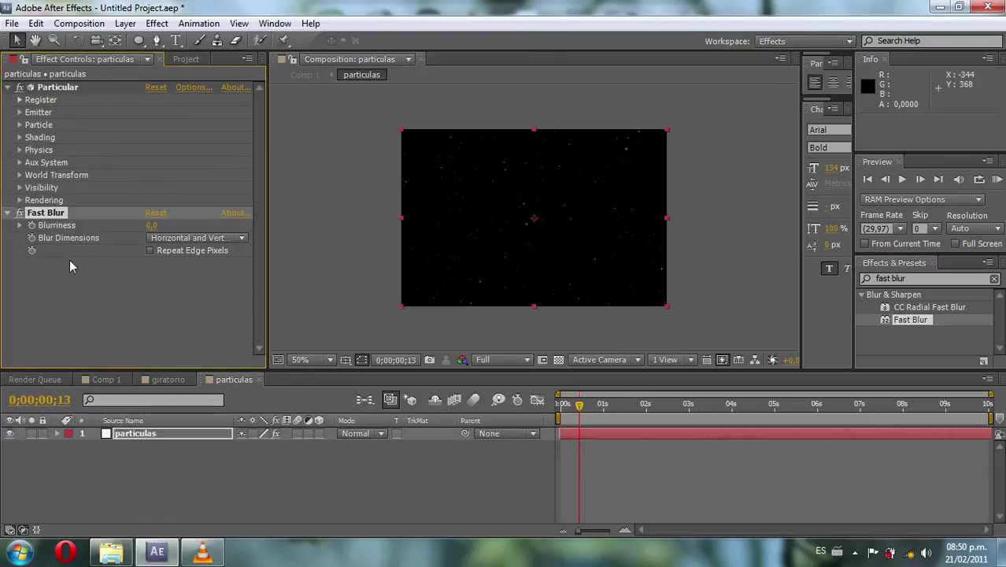
# - Set the Fast Blur blurriness on the particulas layer to 20 and inspect the blurred particles up close
pyautogui.click(151, 225)
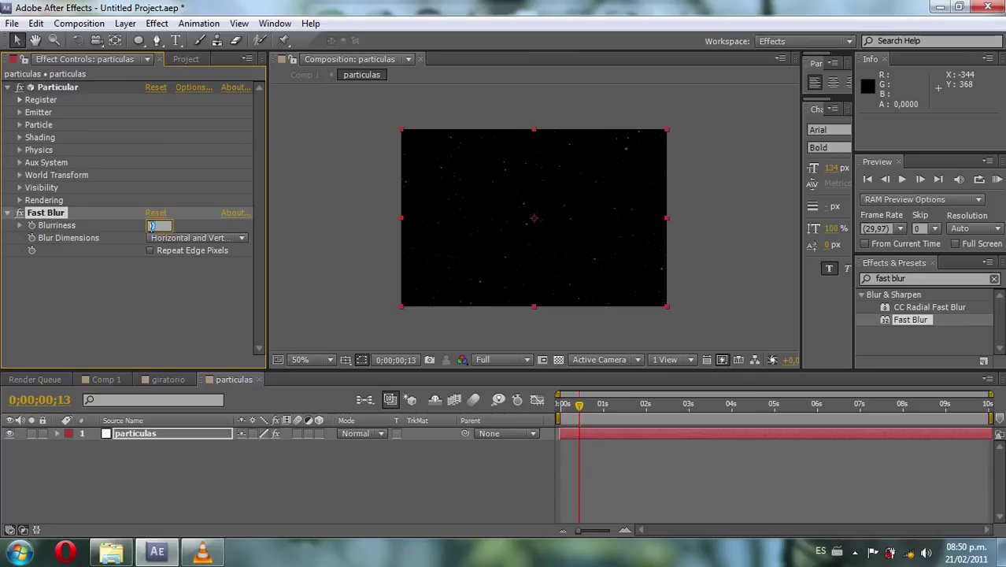
pyautogui.write('20')
pyautogui.click(211, 323)
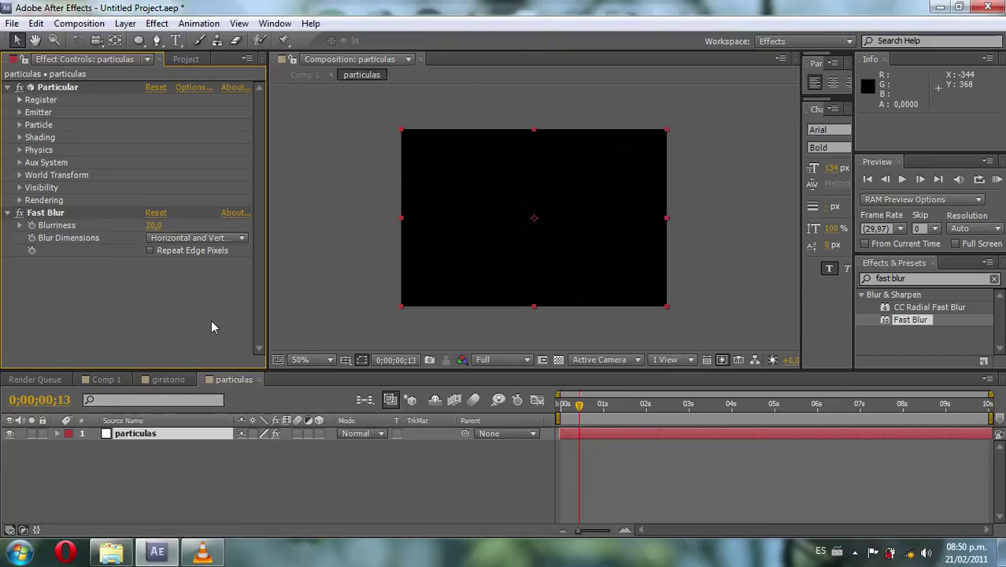
pyautogui.scroll(-2, 381, 218)
pyautogui.scroll(3, 382, 218)
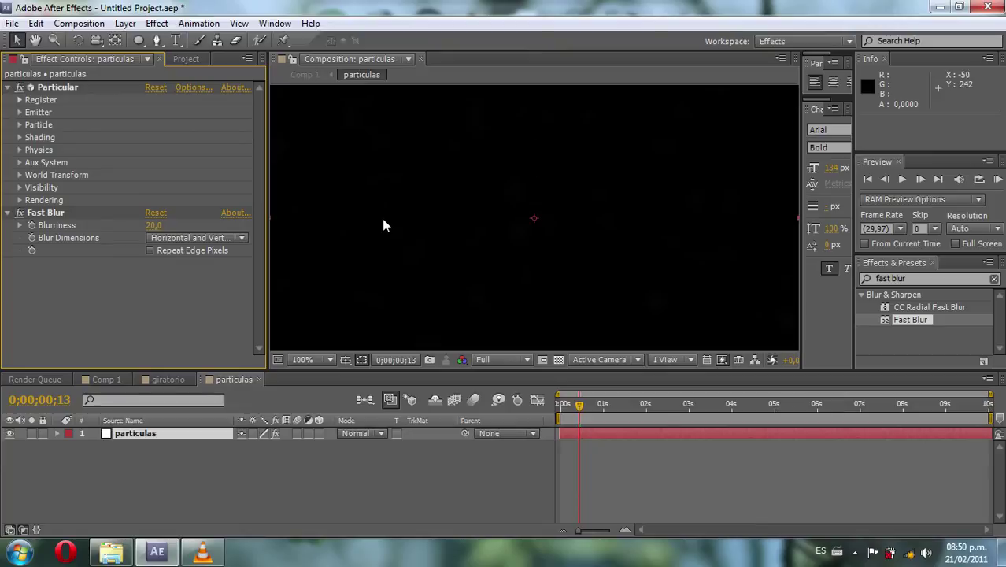
pyautogui.scroll(-1, 382, 226)
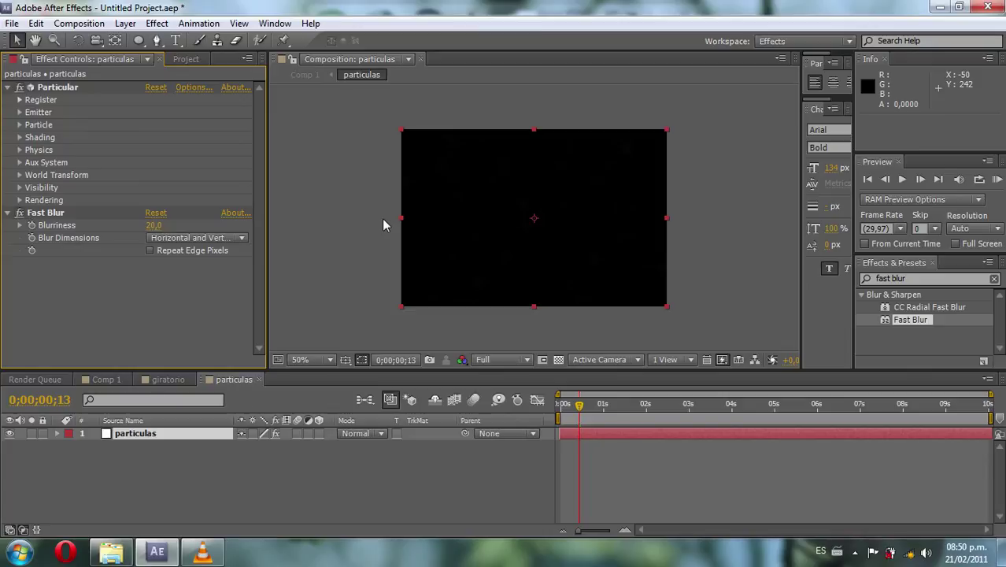
# - Create a white 720 × 480 px solid named "fractal" in the particulas composition
pyautogui.click(125, 23)
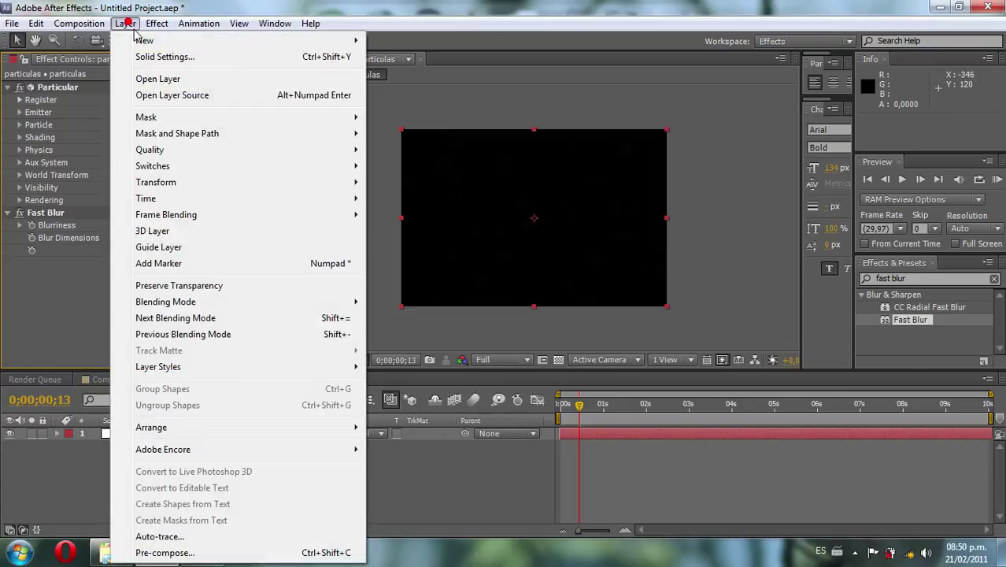
pyautogui.moveTo(144, 40)
pyautogui.click(478, 55)
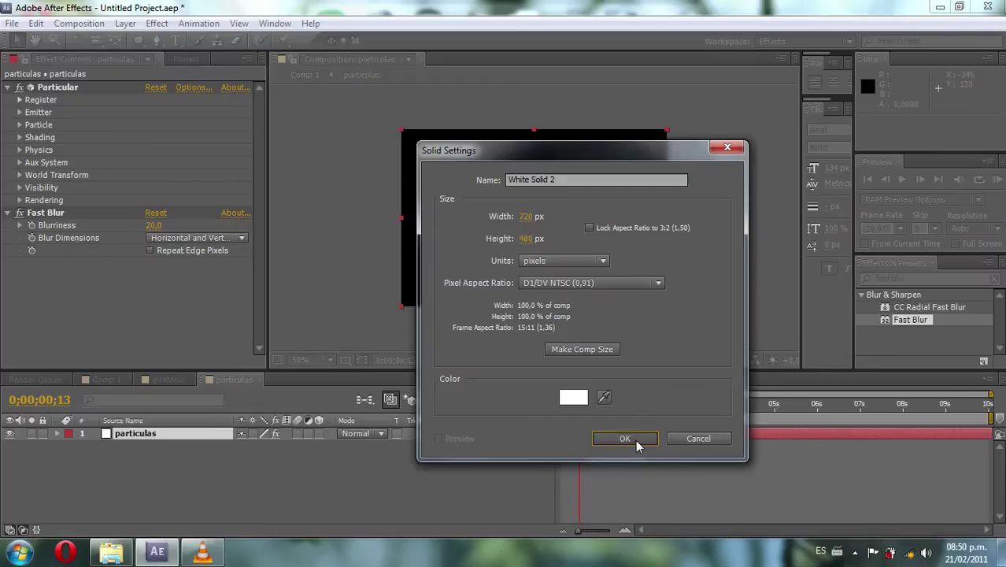
pyautogui.click(559, 179)
pyautogui.write('fr')
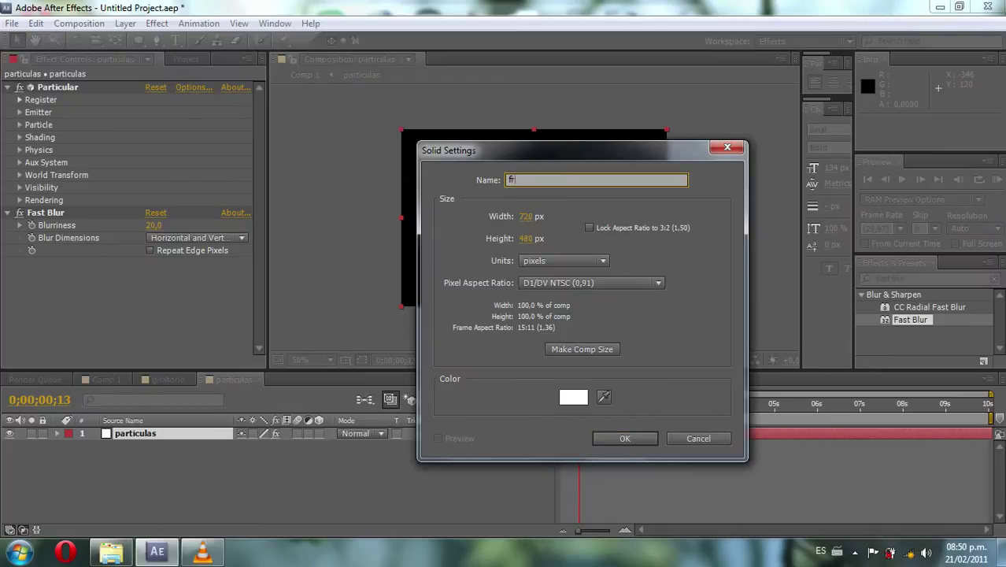
pyautogui.write('actal')
pyautogui.press('Return')
# - Find the Fractal Noise effect from Noise & Grain and apply it to the fractal layer
pyautogui.click(911, 280)
pyautogui.write('fract')
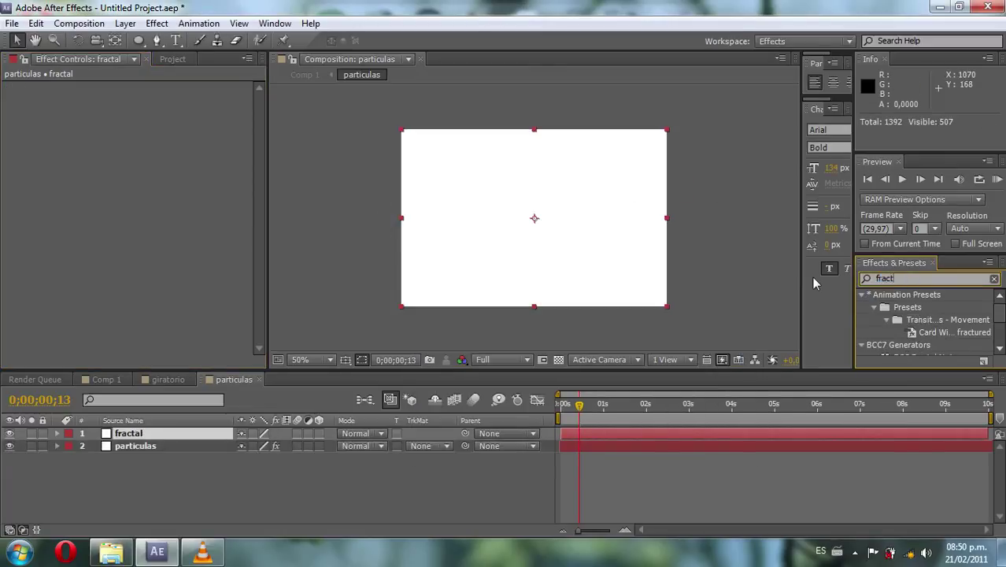
pyautogui.write('al noise')
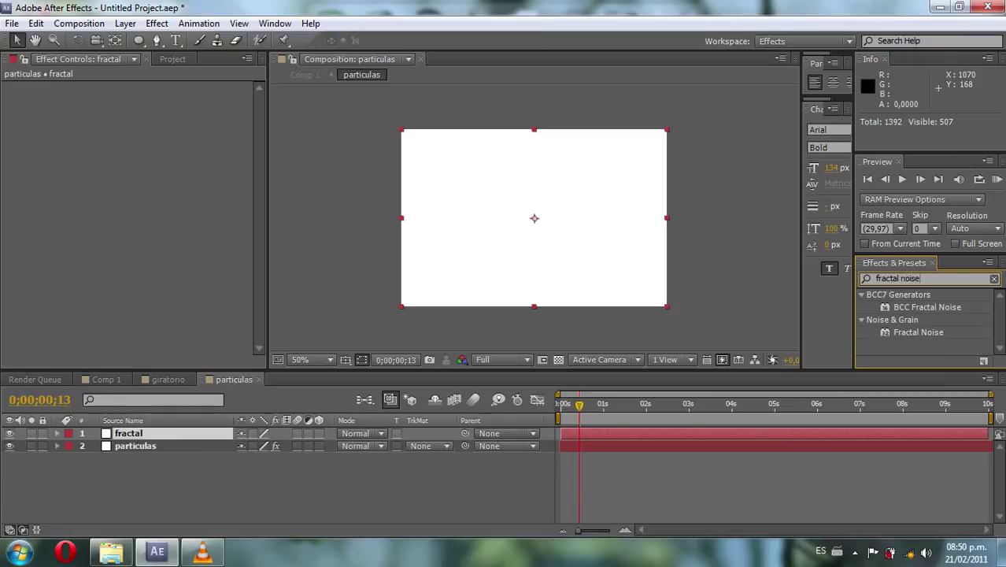
pyautogui.moveTo(918, 332); pyautogui.dragTo(650, 298)
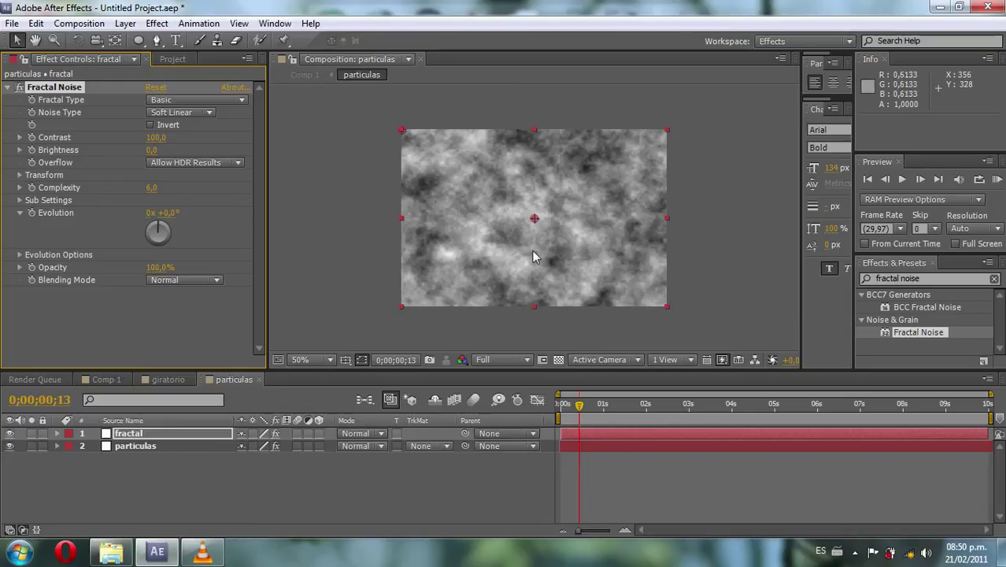
# - Set the Fractal Noise contrast to 121 and brightness to -65
pyautogui.moveTo(152, 139); pyautogui.dragTo(173, 151)
pyautogui.click(152, 150)
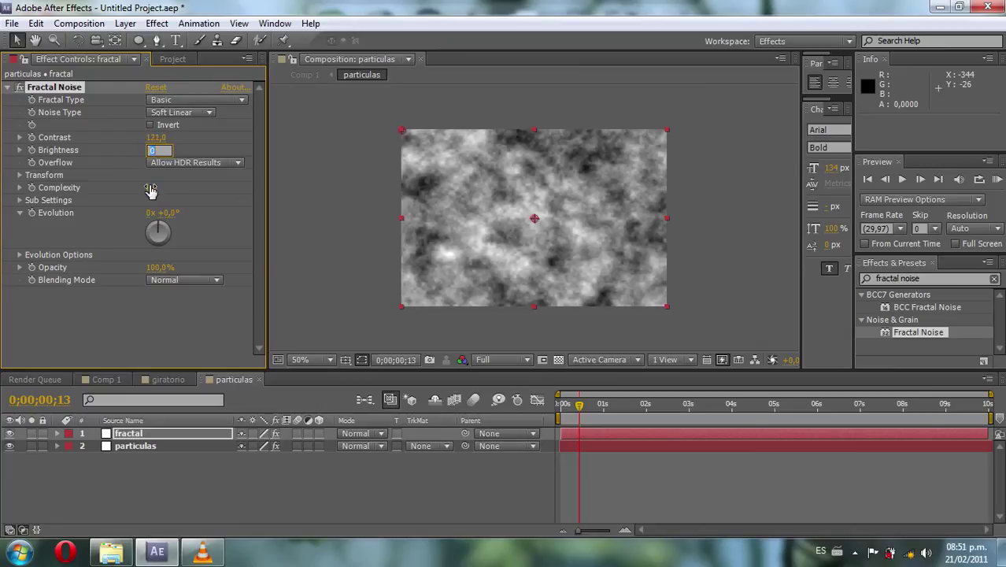
pyautogui.write('-65')
pyautogui.press('Return')
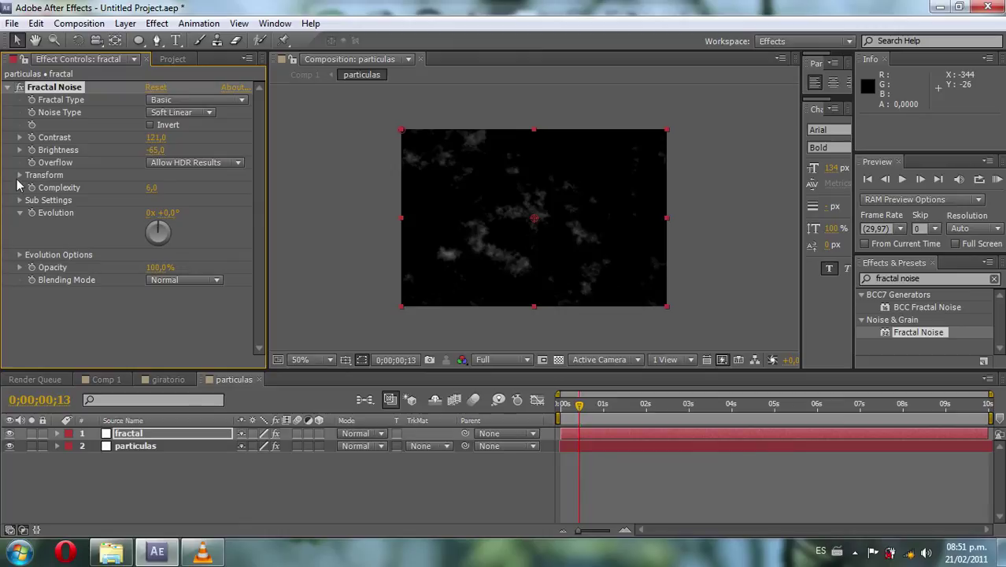
# - Set the Fractal Noise transform scale to 280 on the fractal layer, keeping uniform scaling
pyautogui.click(19, 175)
pyautogui.click(149, 213)
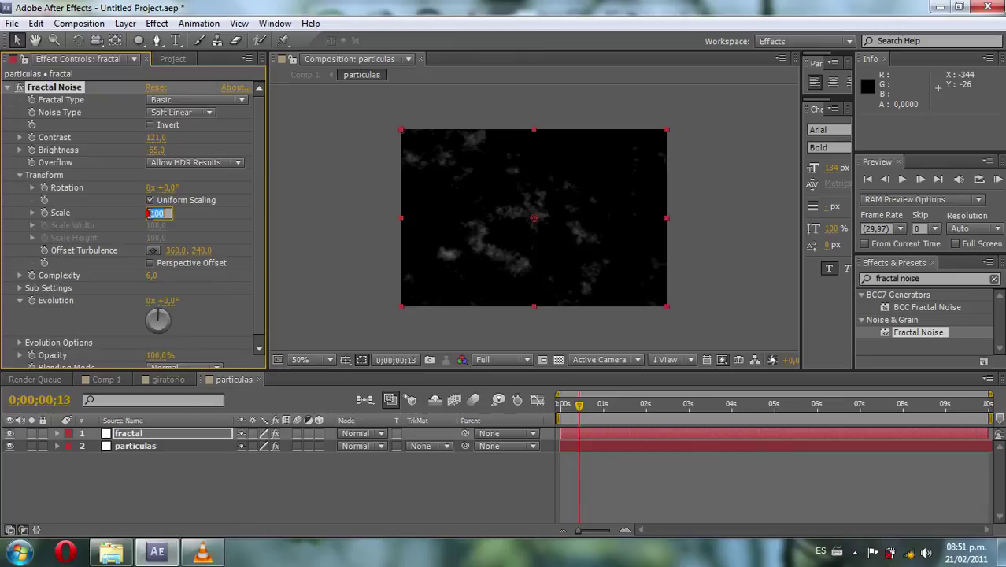
pyautogui.write('280')
pyautogui.press('Return')
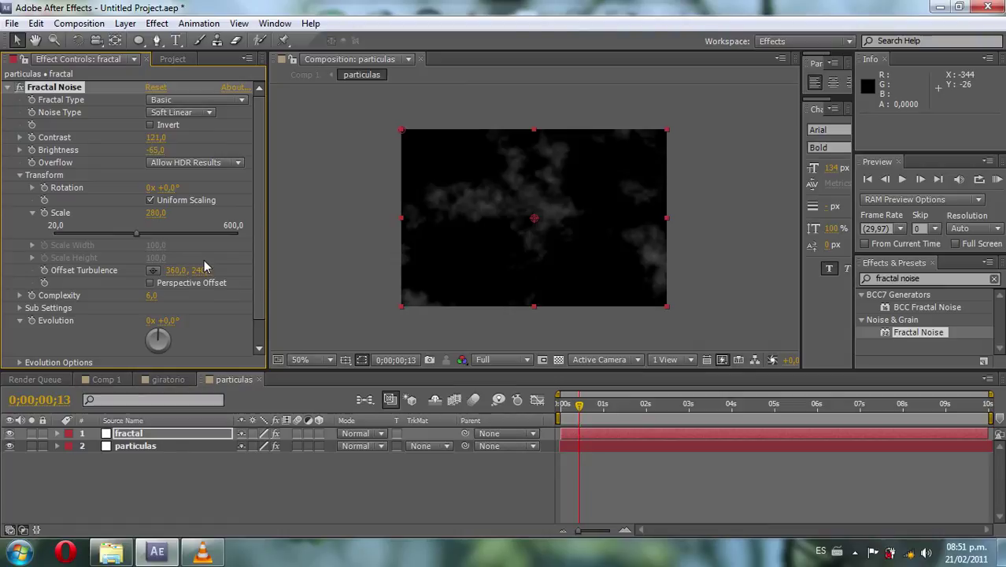
# - Animate the Fractal Noise evolution with the expression time*50 and return to the start of the particulas composition
pyautogui.keyDown('alt'); pyautogui.click(32, 323); pyautogui.keyUp('alt')
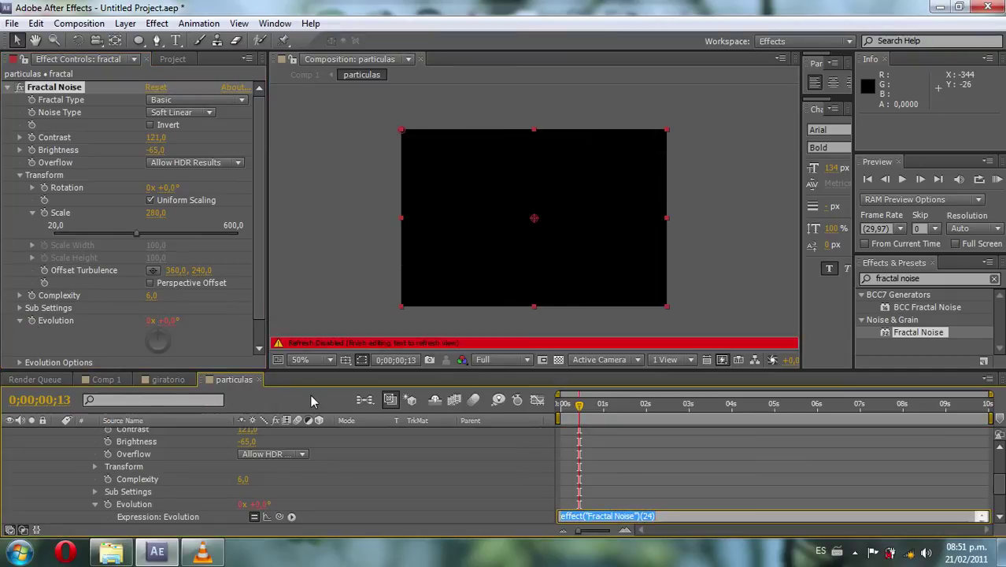
pyautogui.write('time')
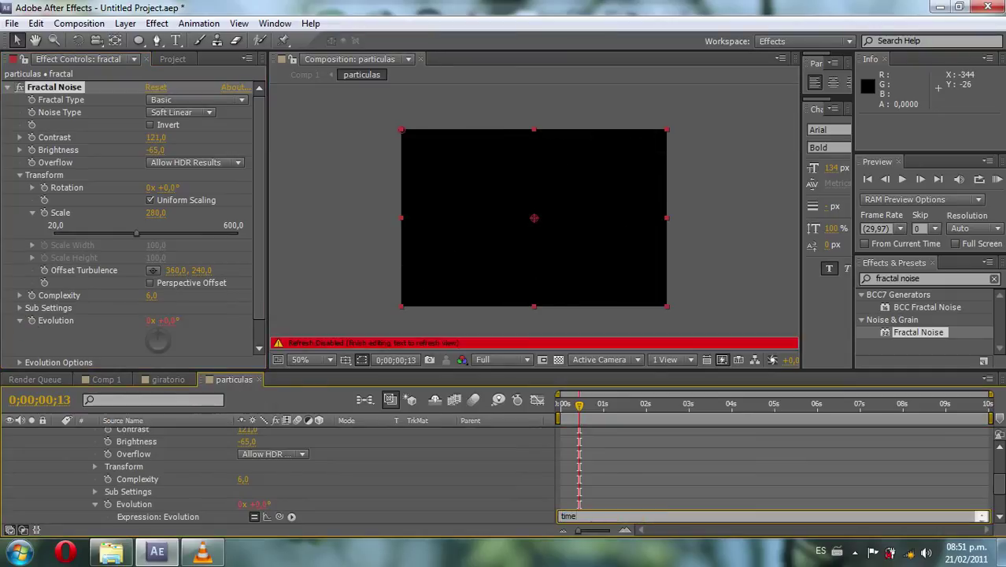
pyautogui.write('*50')
pyautogui.click(313, 389)
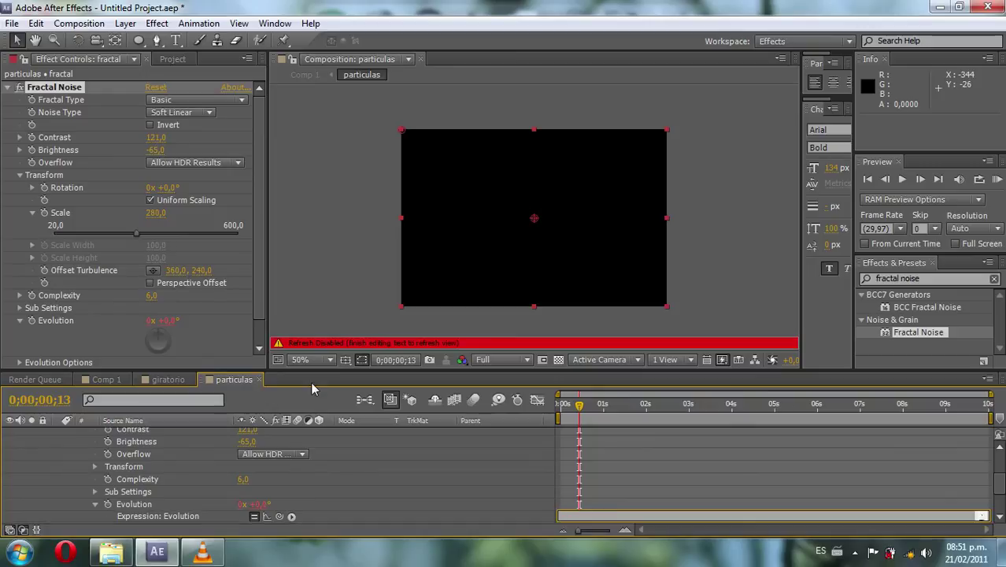
pyautogui.click(659, 460)
pyautogui.moveTo(580, 404); pyautogui.dragTo(554, 404)
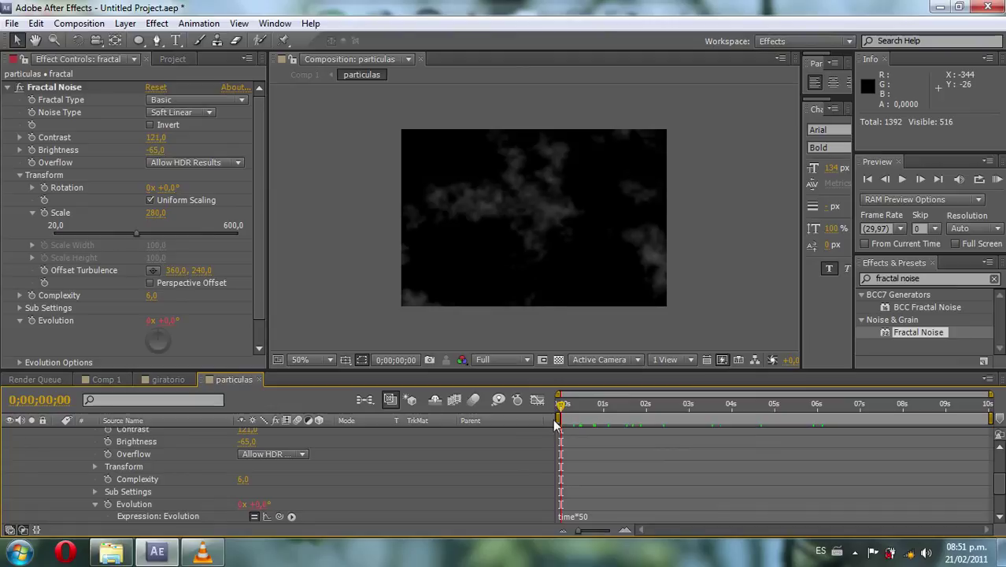
pyautogui.scroll(3, 209, 438)
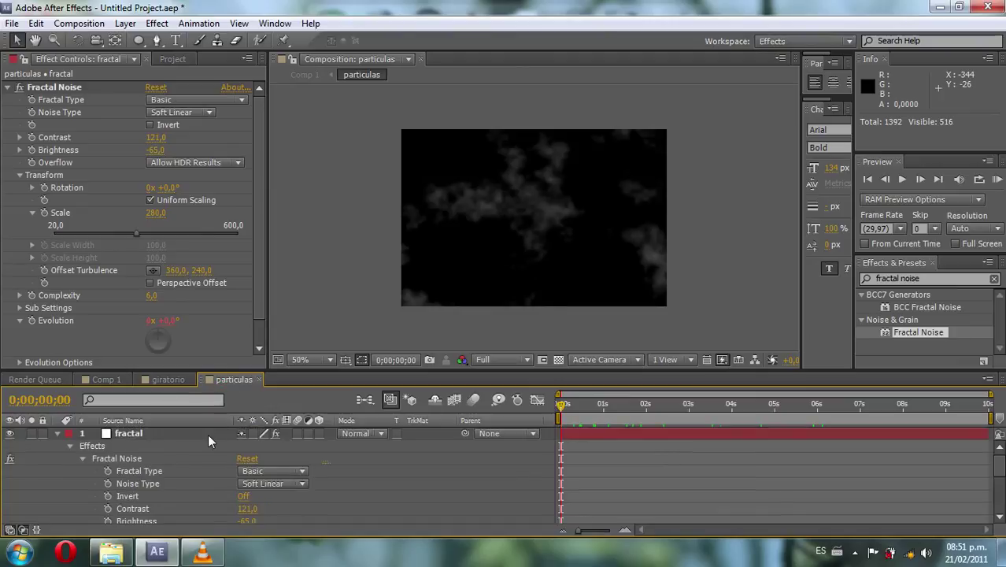
pyautogui.click(57, 434)
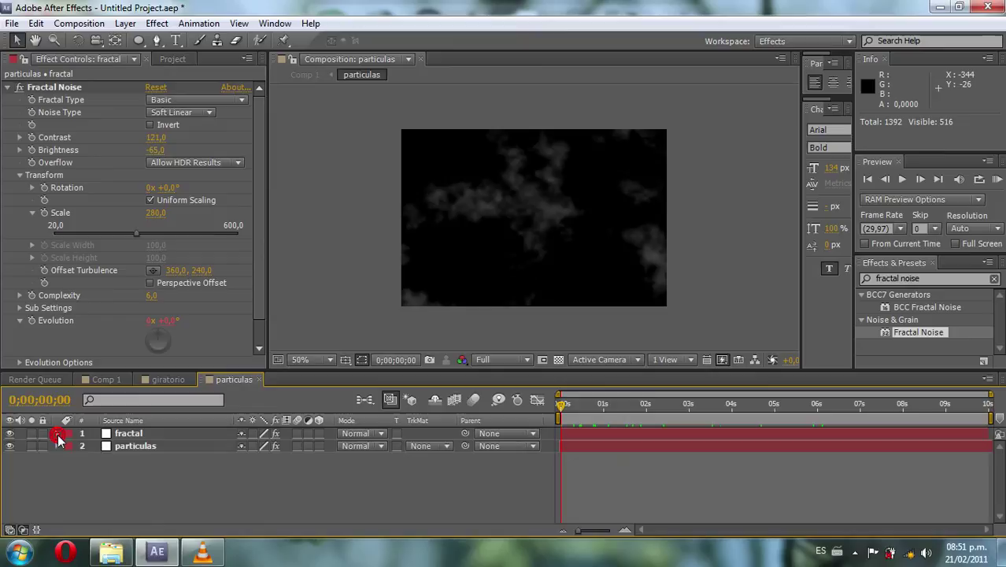
# - Set the blending mode of the particulas layer in Comp 1 to Add
pyautogui.click(107, 381)
pyautogui.click(150, 434)
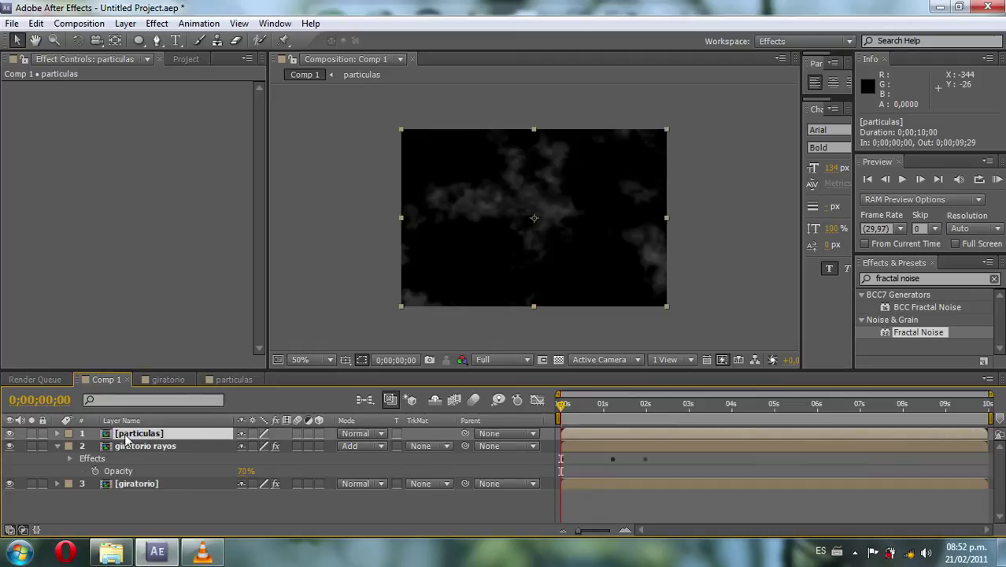
pyautogui.click(361, 434)
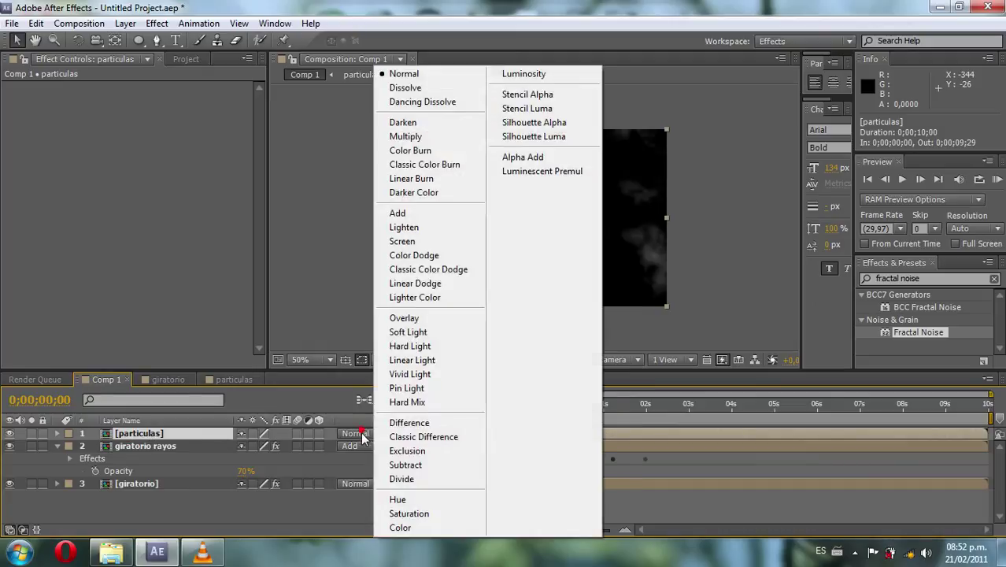
pyautogui.click(408, 214)
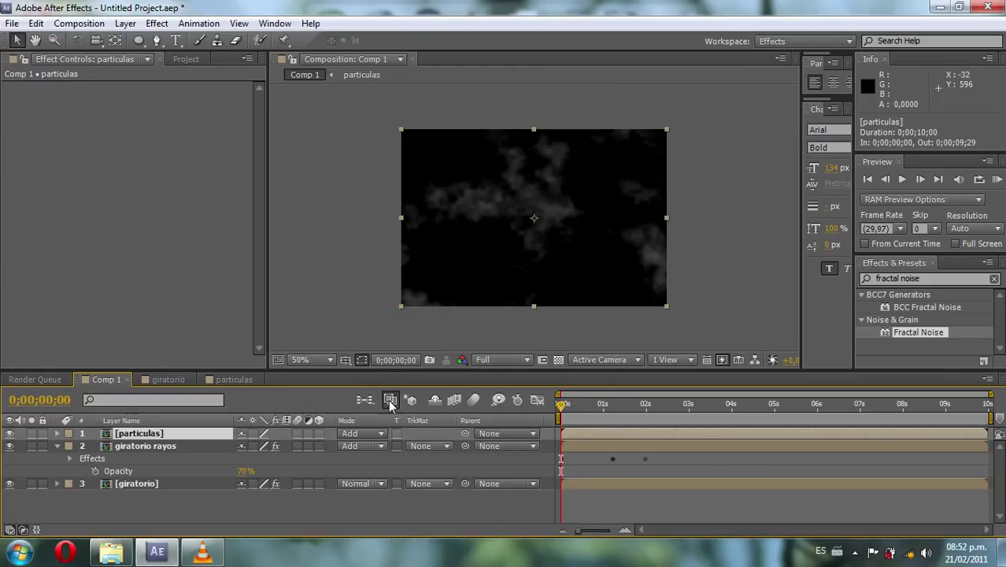
# - Set the particulas layer's opacity to 30% and check the blend at several times in the animation
pyautogui.click(198, 434)
pyautogui.press('t')
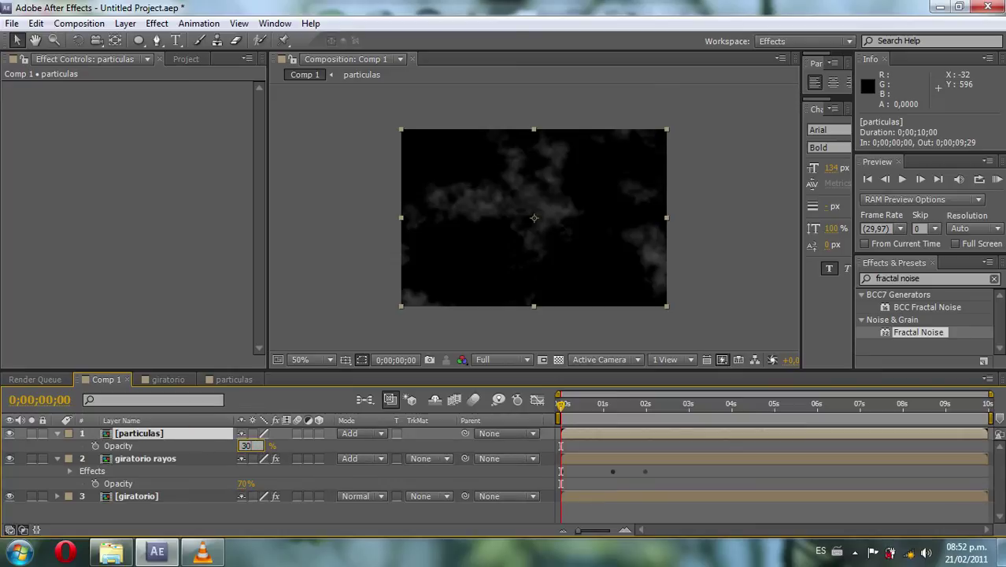
pyautogui.click(244, 449)
pyautogui.moveTo(244, 449); pyautogui.dragTo(236, 449)
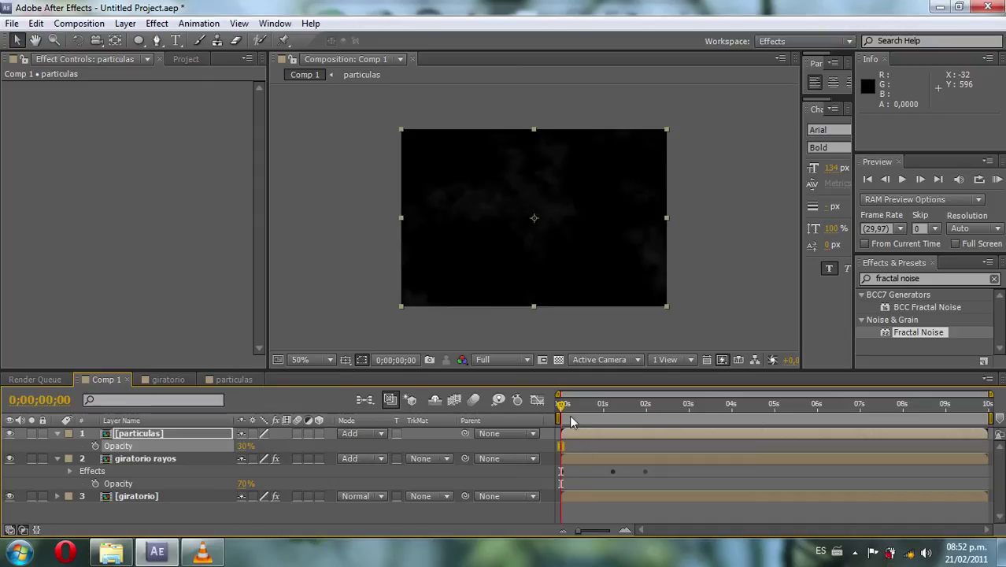
pyautogui.moveTo(562, 406); pyautogui.dragTo(696, 417)
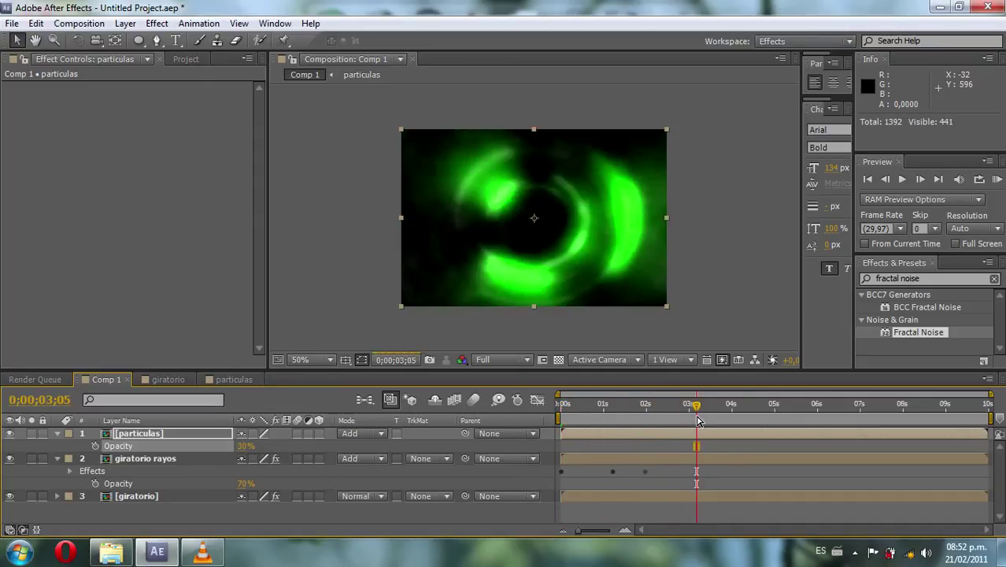
pyautogui.moveTo(696, 420); pyautogui.dragTo(672, 415)
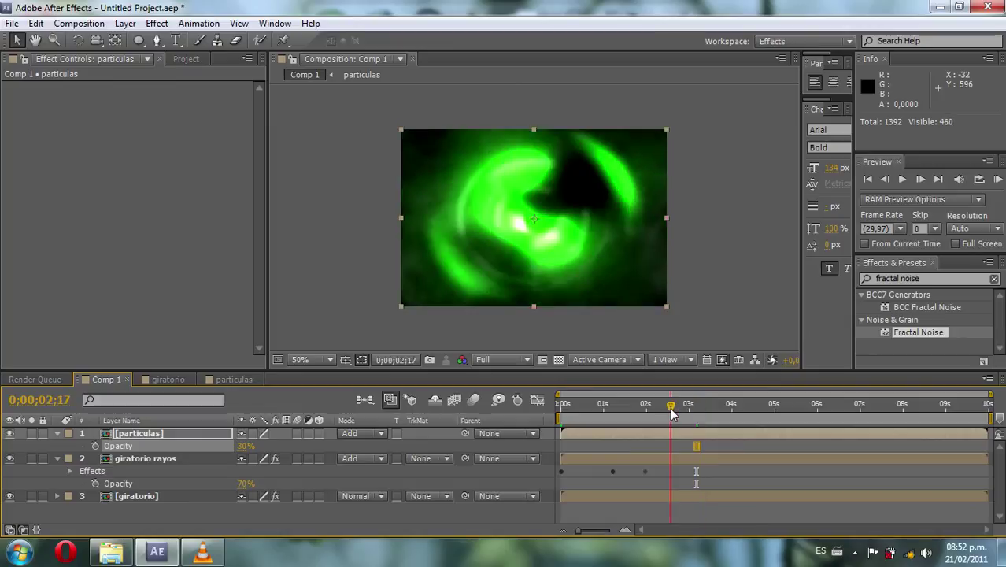
# - Set the particulas layer's opacity to 25%, check the animation, and save the project to the Desktop as Untitled Project
pyautogui.click(244, 447)
pyautogui.write('25')
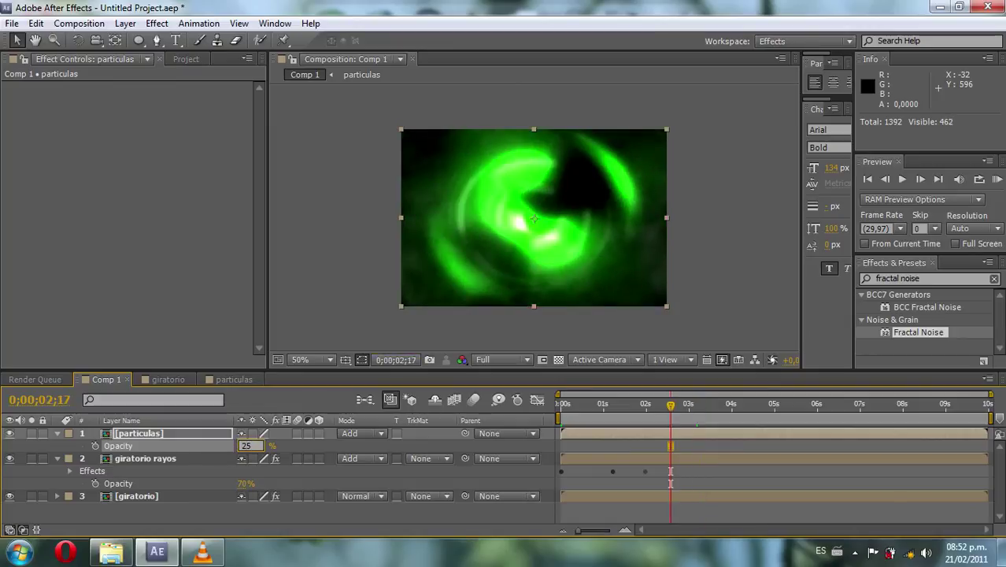
pyautogui.press('Return')
pyautogui.moveTo(596, 405); pyautogui.dragTo(682, 409)
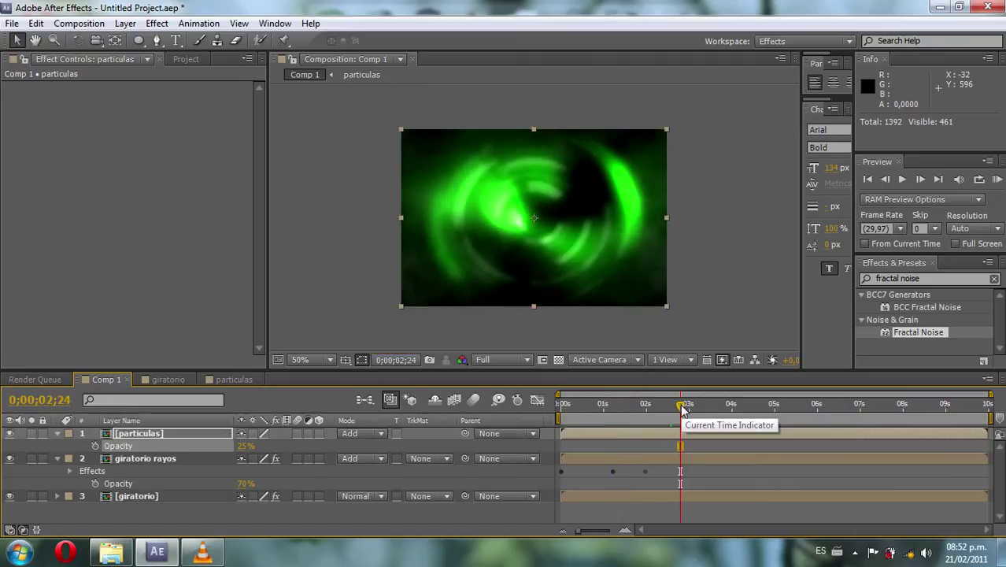
pyautogui.hotkey('ctrl', 's')
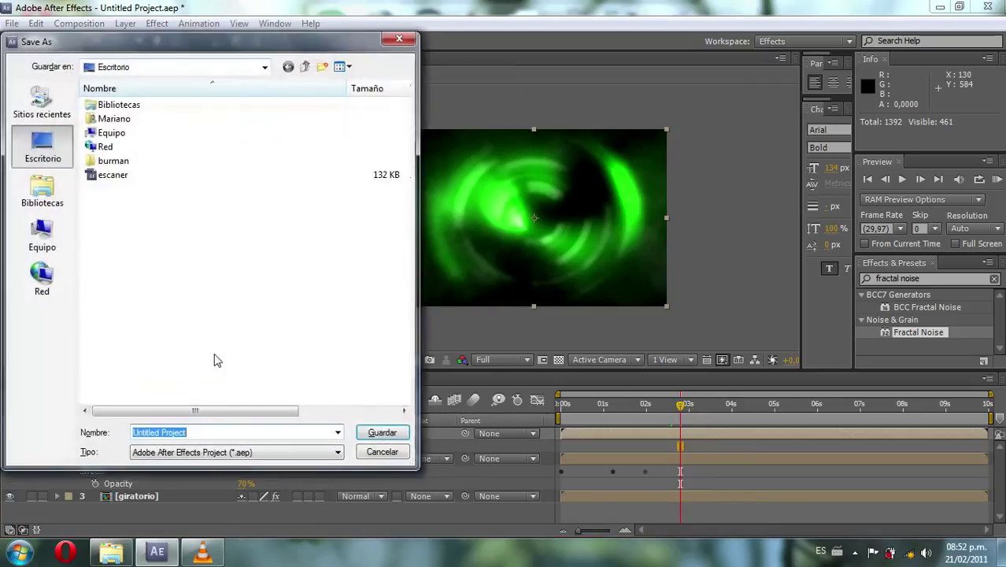
pyautogui.click(370, 433)
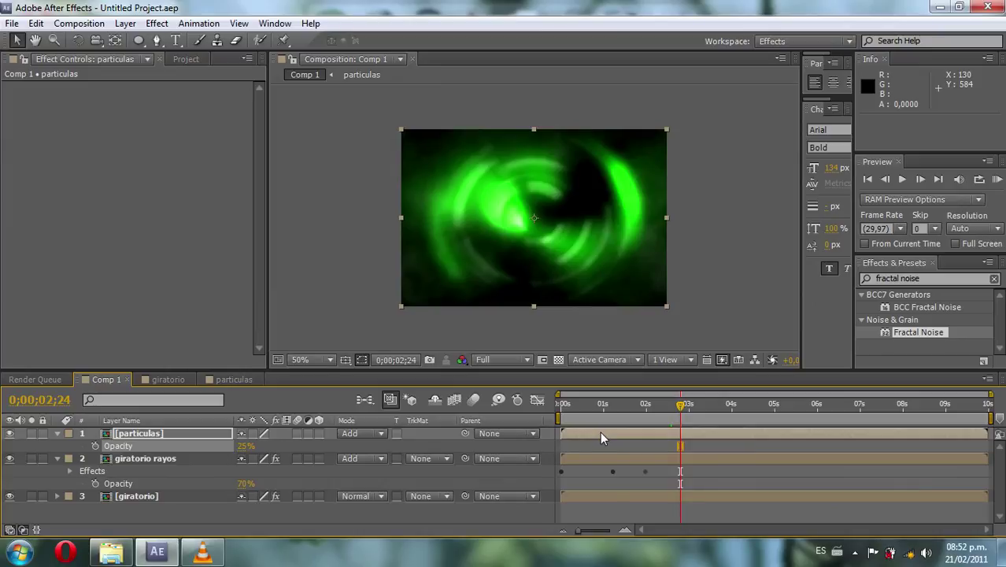
# - Collapse the layer properties, duplicate the giratorio rayos layer and place the copy above the particulas layer
pyautogui.click(157, 434)
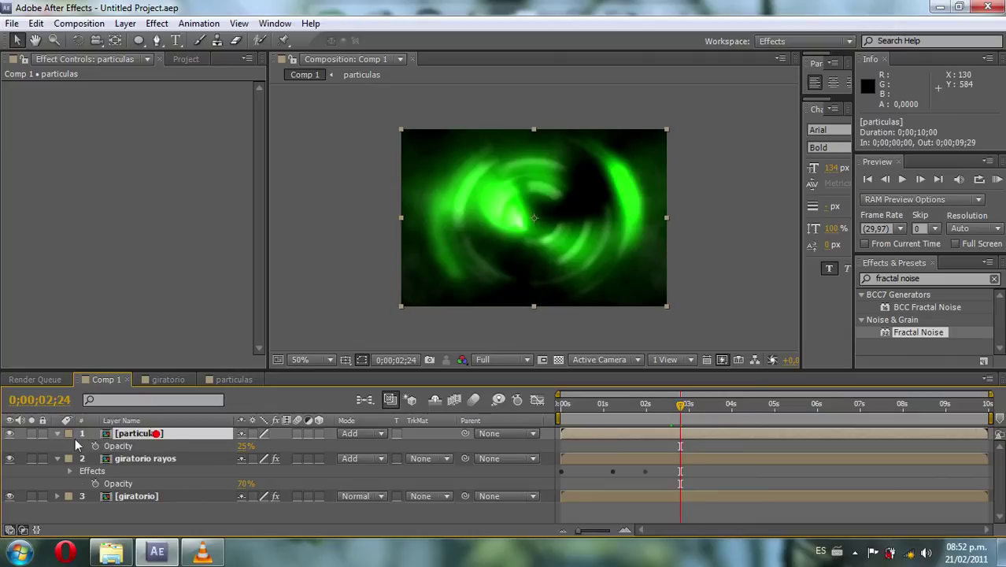
pyautogui.click(57, 459)
pyautogui.click(57, 433)
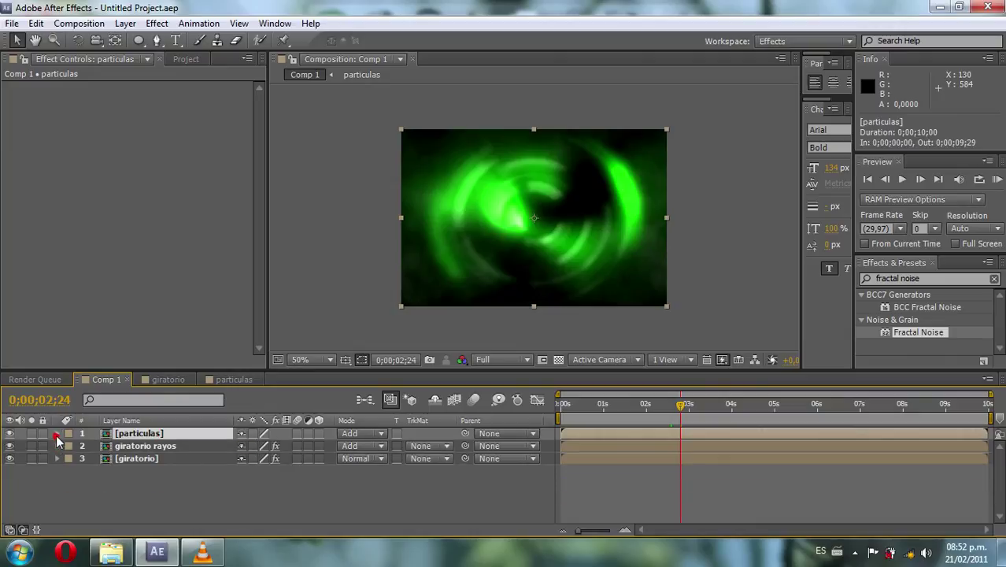
pyautogui.click(159, 447)
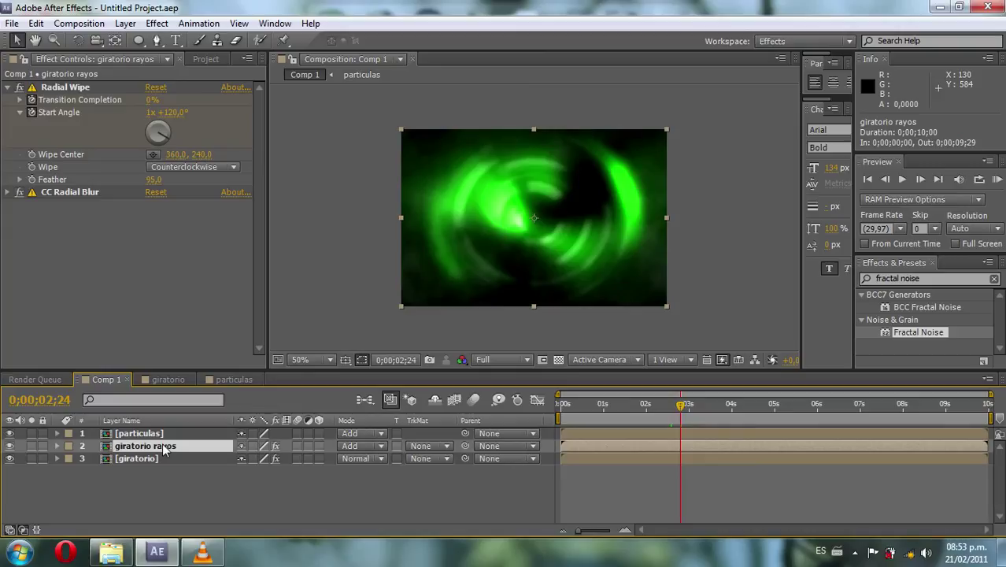
pyautogui.hotkey('ctrl', 'd')
pyautogui.moveTo(163, 446); pyautogui.dragTo(167, 437)
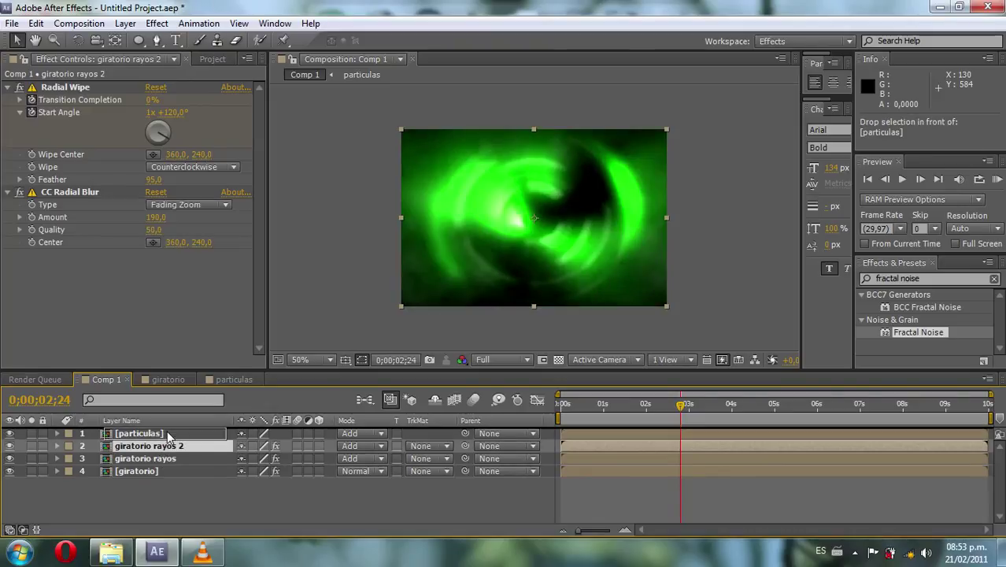
pyautogui.moveTo(169, 438); pyautogui.dragTo(169, 439)
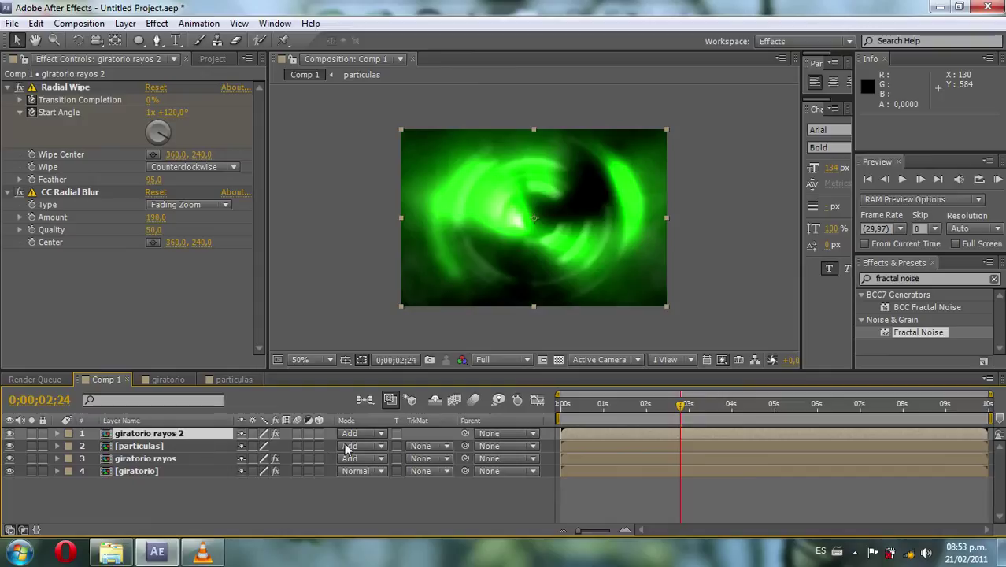
# - Use the giratorio rayos copy as a luma matte for the particulas layer, check the animation, and save the project
pyautogui.click(431, 448)
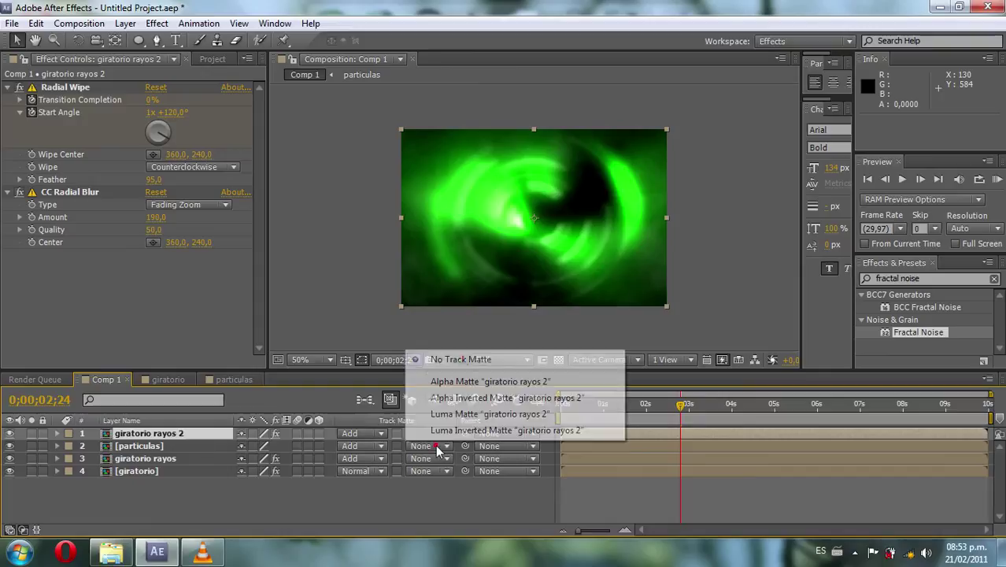
pyautogui.click(475, 416)
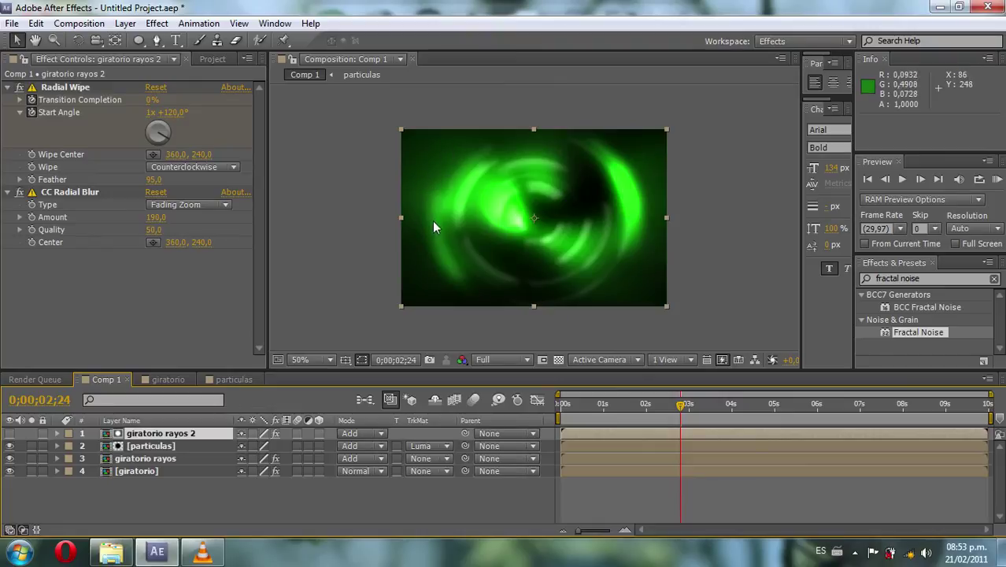
pyautogui.moveTo(615, 406); pyautogui.dragTo(695, 406)
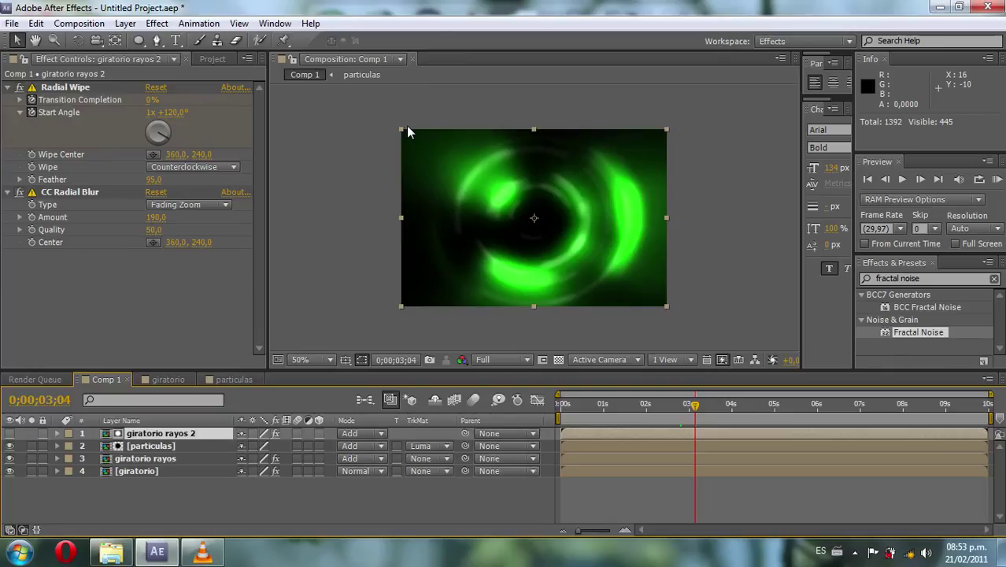
pyautogui.hotkey('ctrl', 's')
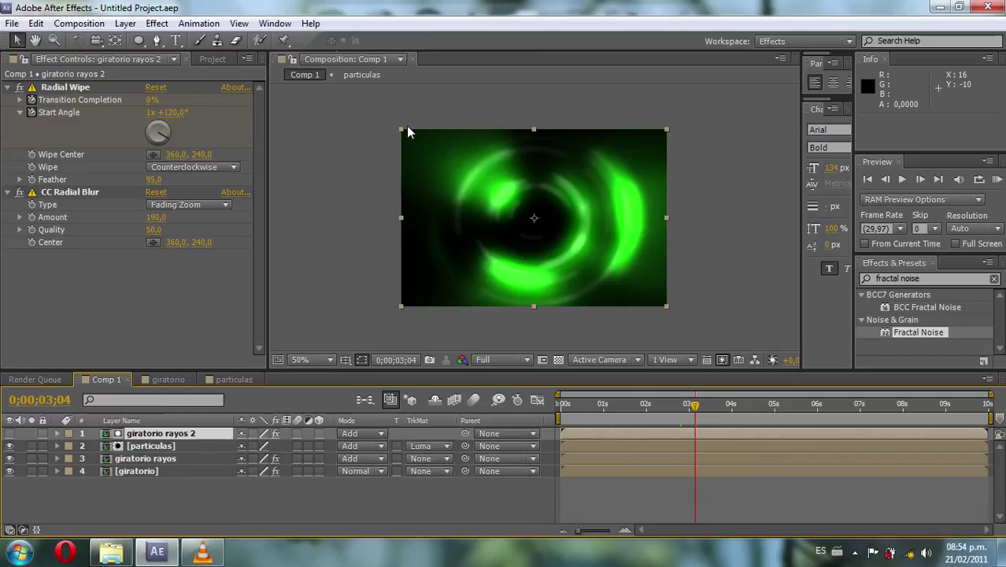
# - Create a white 720 × 480 px solid on top of the layers in Comp 1
pyautogui.click(125, 23)
pyautogui.moveTo(145, 40)
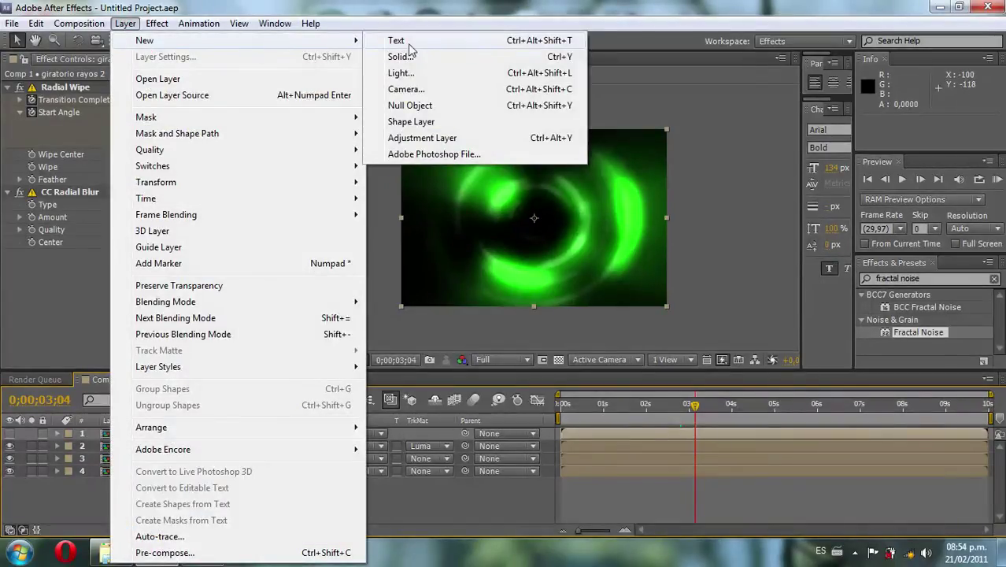
pyautogui.click(410, 51)
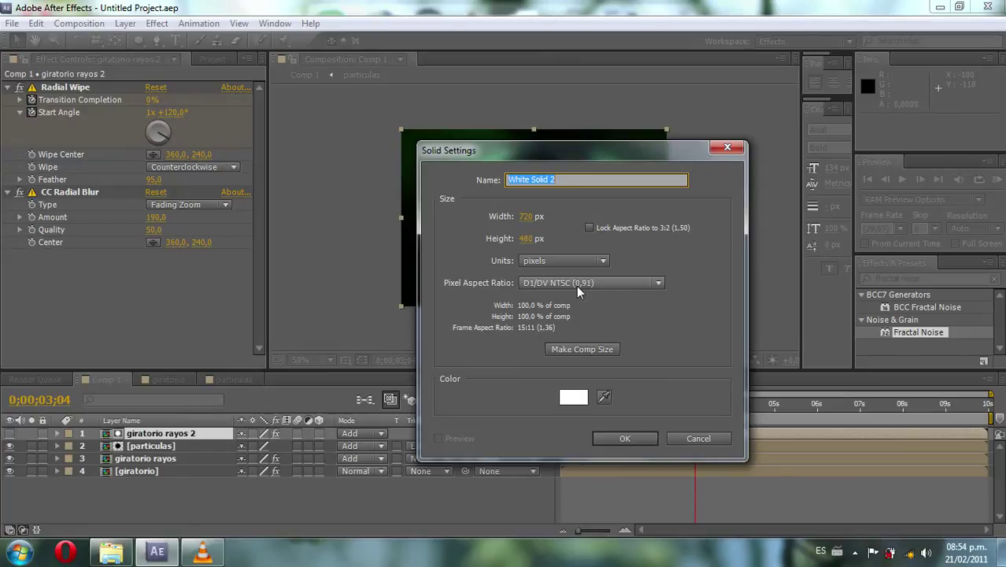
pyautogui.click(625, 437)
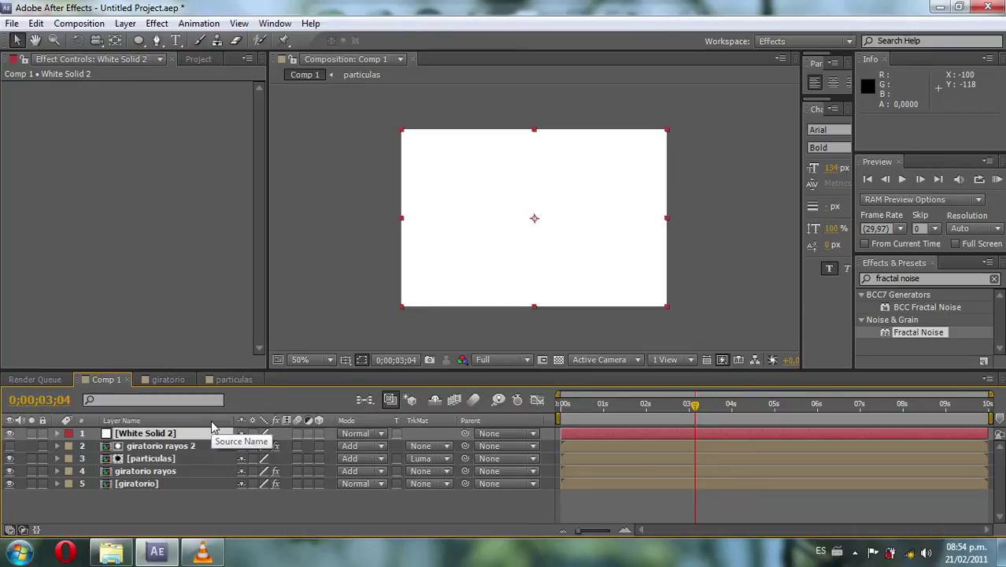
# - Pre-compose the new white solid as "ondas", leaving all attributes in Comp 1, and open the ondas composition
pyautogui.click(125, 23)
pyautogui.click(169, 553)
pyautogui.moveTo(174, 557)
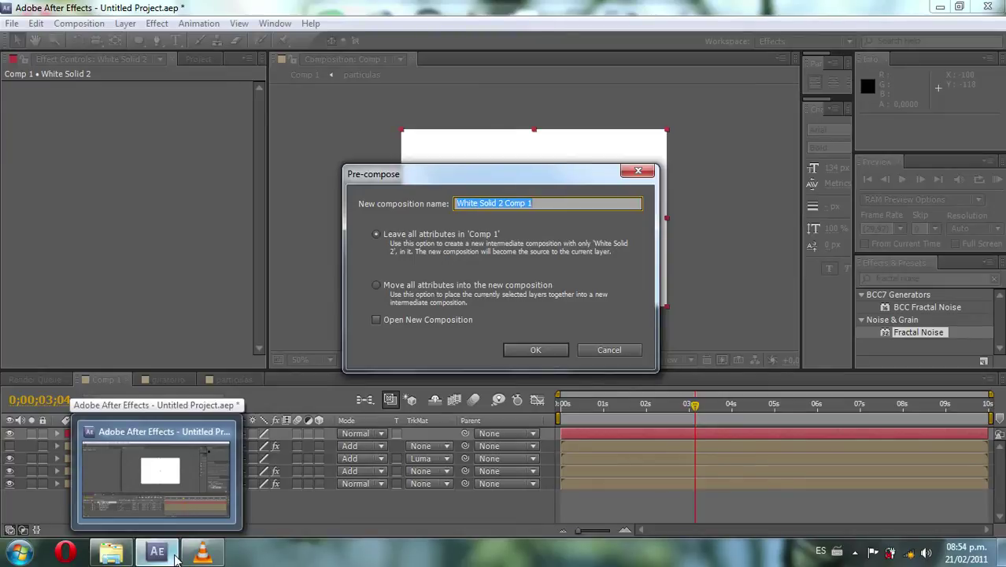
pyautogui.write('ondas')
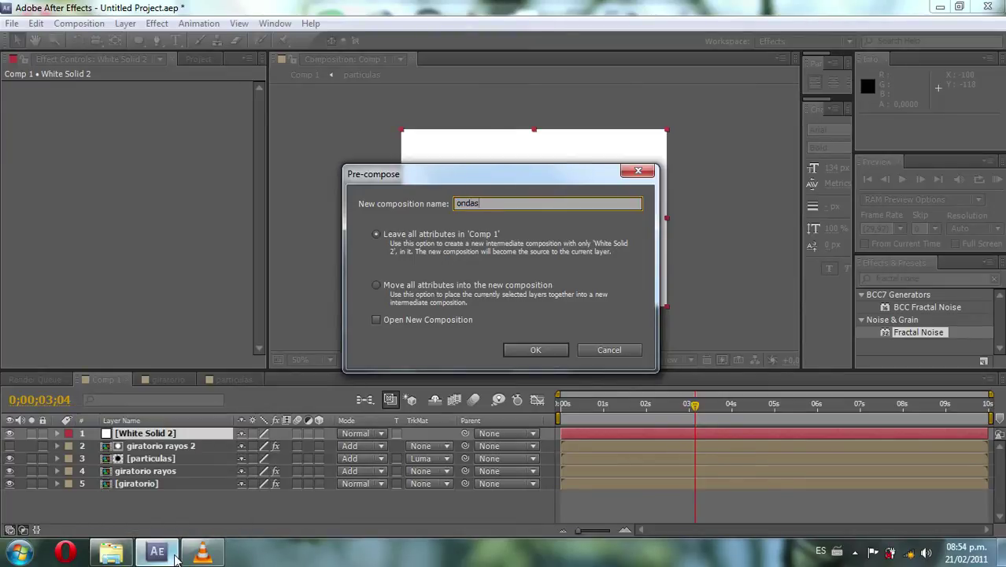
pyautogui.press('Return')
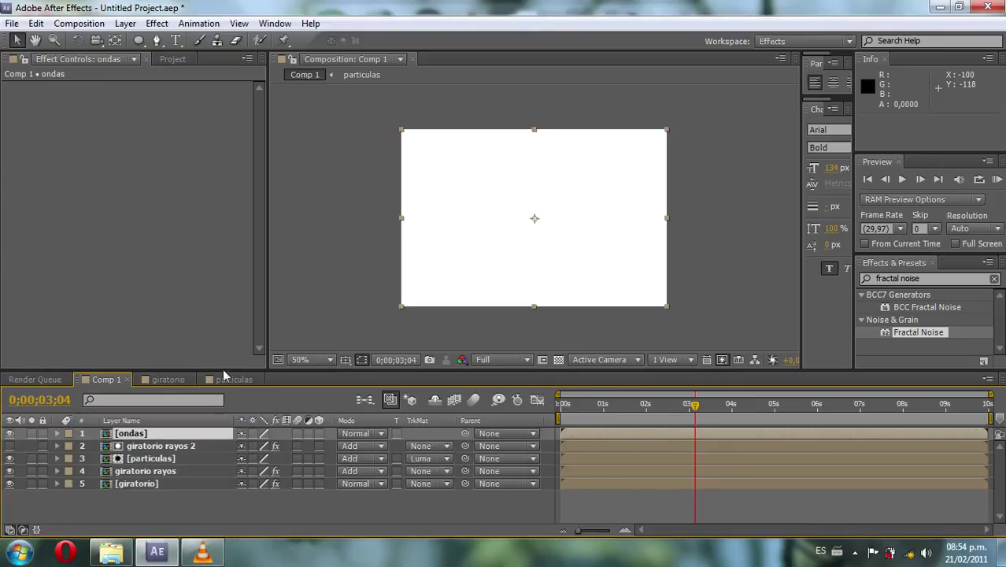
pyautogui.doubleClick(157, 433)
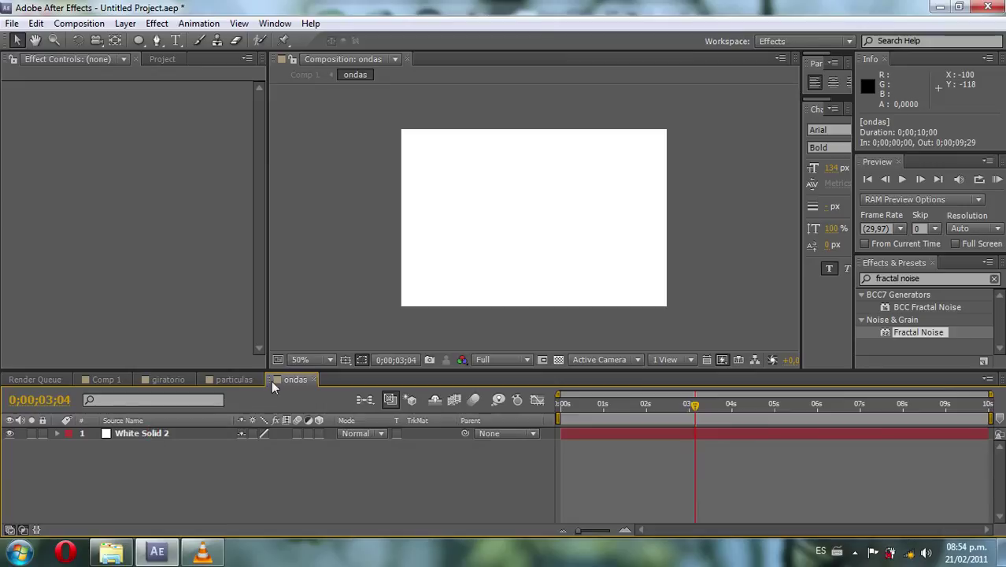
# - Apply Fractal Noise to the white solid in the ondas composition, with contrast 135 and brightness -45
pyautogui.click(155, 457)
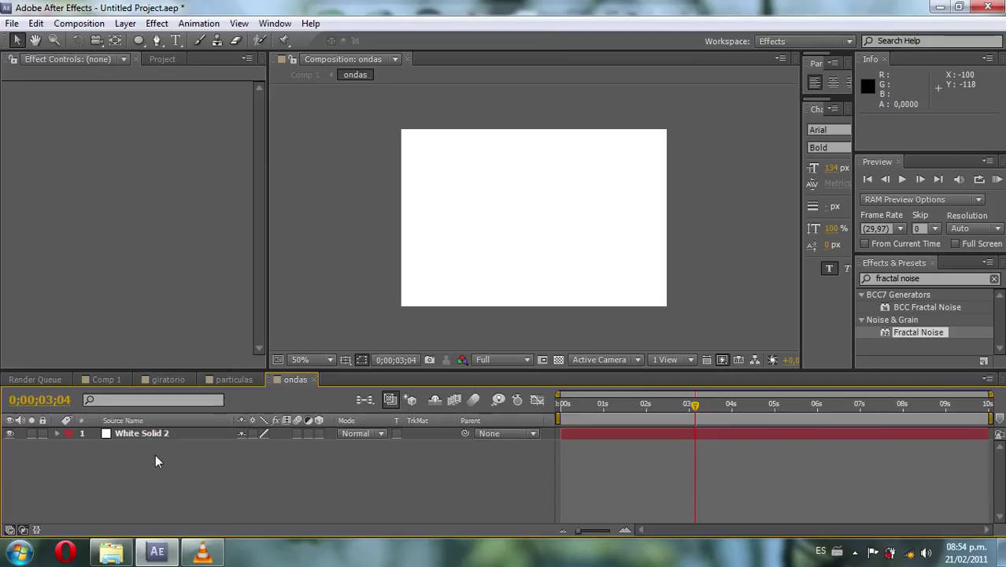
pyautogui.moveTo(914, 334); pyautogui.dragTo(605, 261)
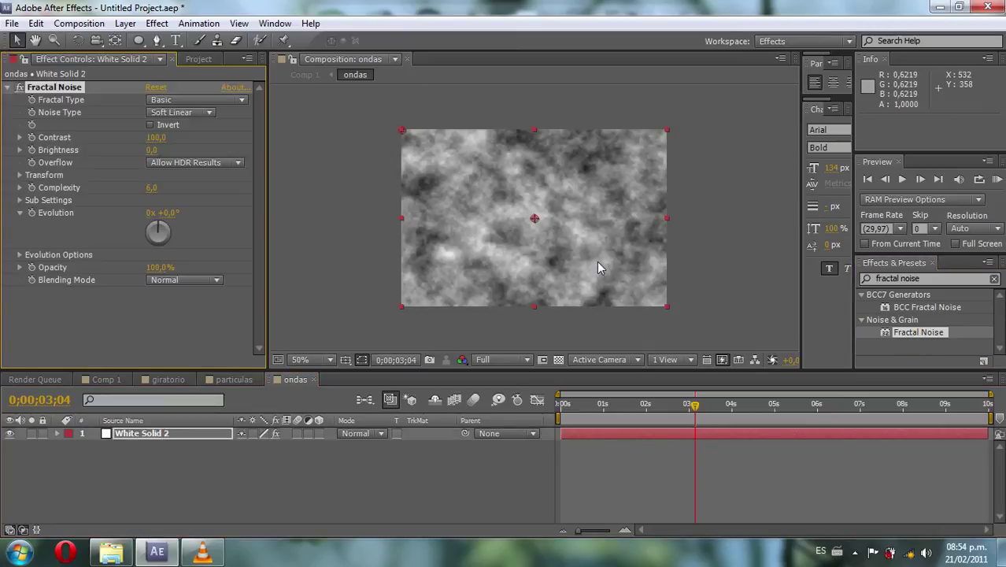
pyautogui.click(157, 138)
pyautogui.write('135')
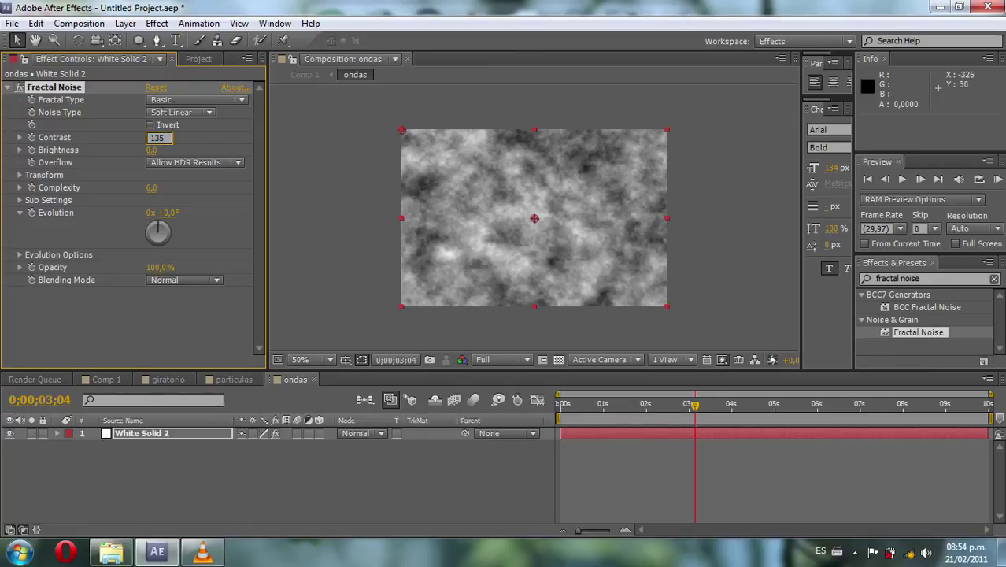
pyautogui.click(158, 151)
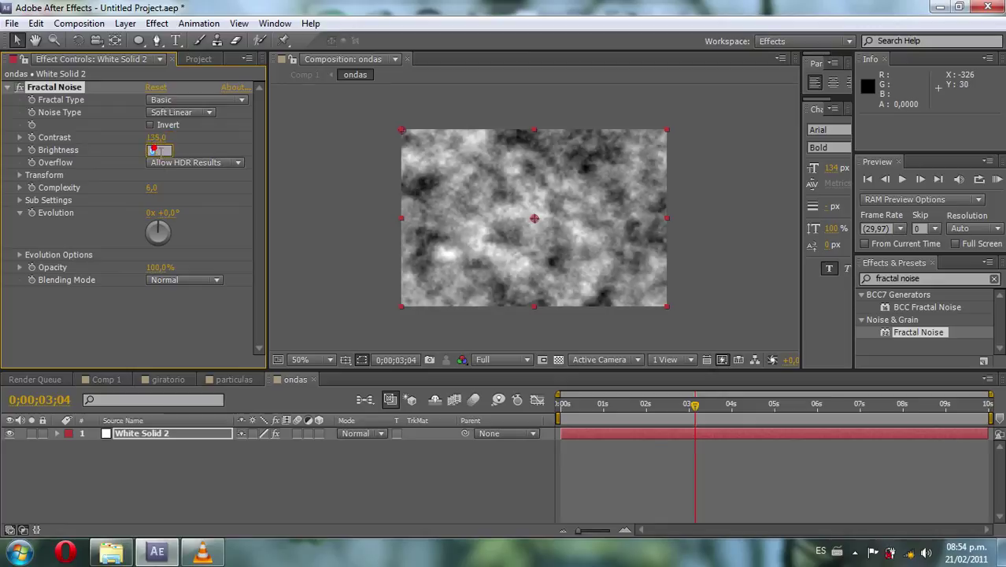
pyautogui.write('-45')
pyautogui.press('Return')
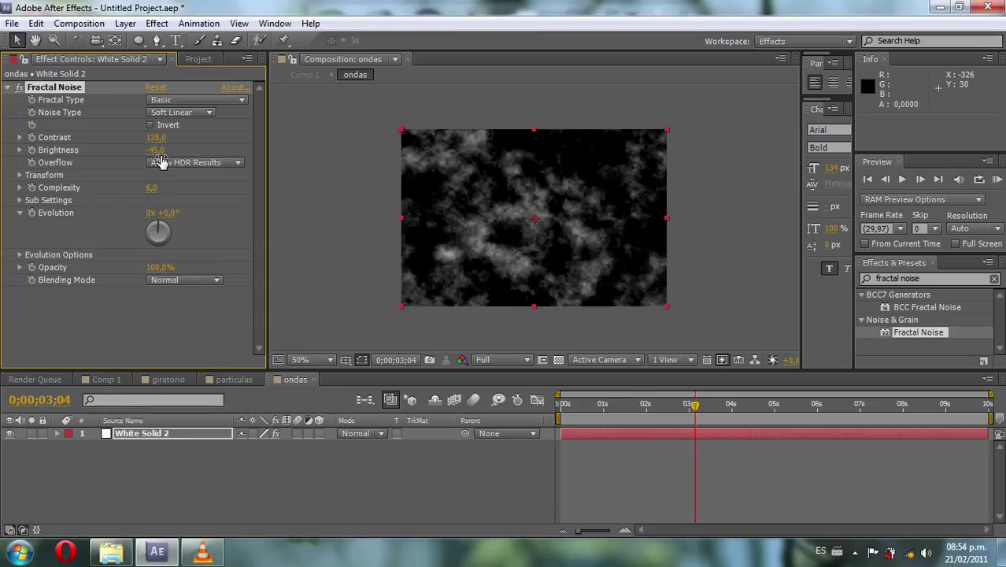
# - Set the Fractal Noise transform scale to 27 with uniform scaling kept on
pyautogui.click(20, 175)
pyautogui.click(152, 213)
pyautogui.write('27')
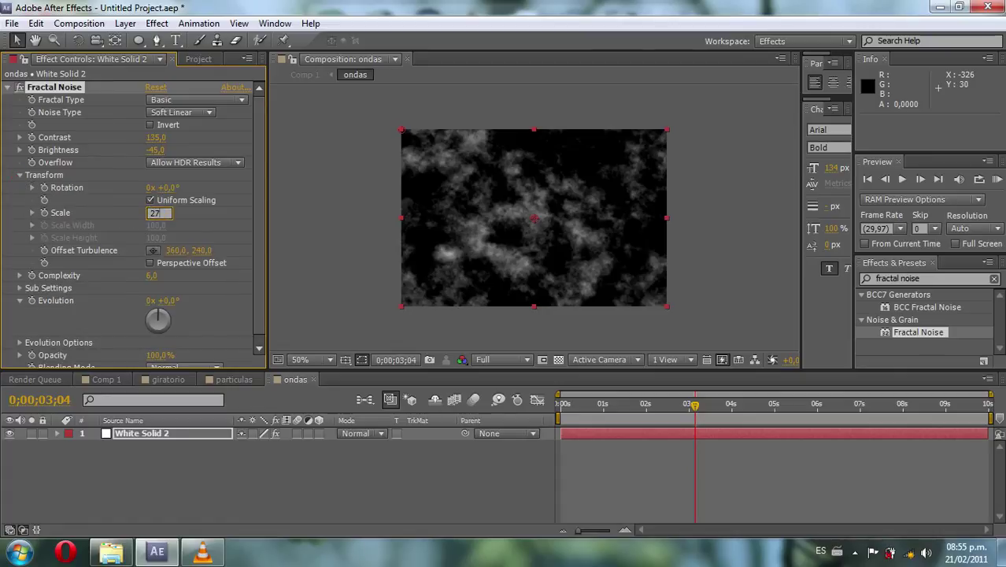
pyautogui.press('Return')
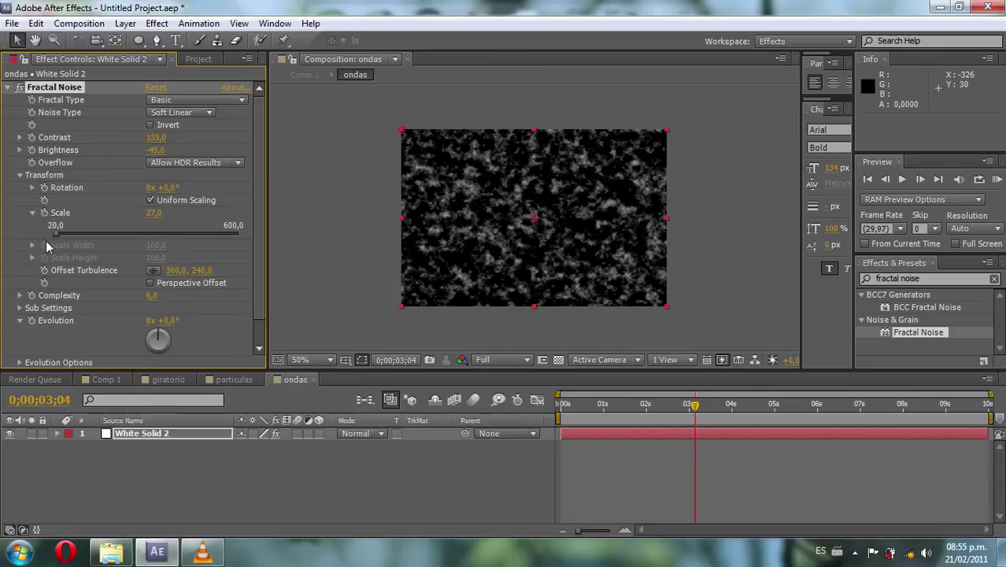
# - Animate the Fractal Noise evolution with the expression time*100
pyautogui.keyDown('alt'); pyautogui.click(31, 320); pyautogui.keyUp('alt')
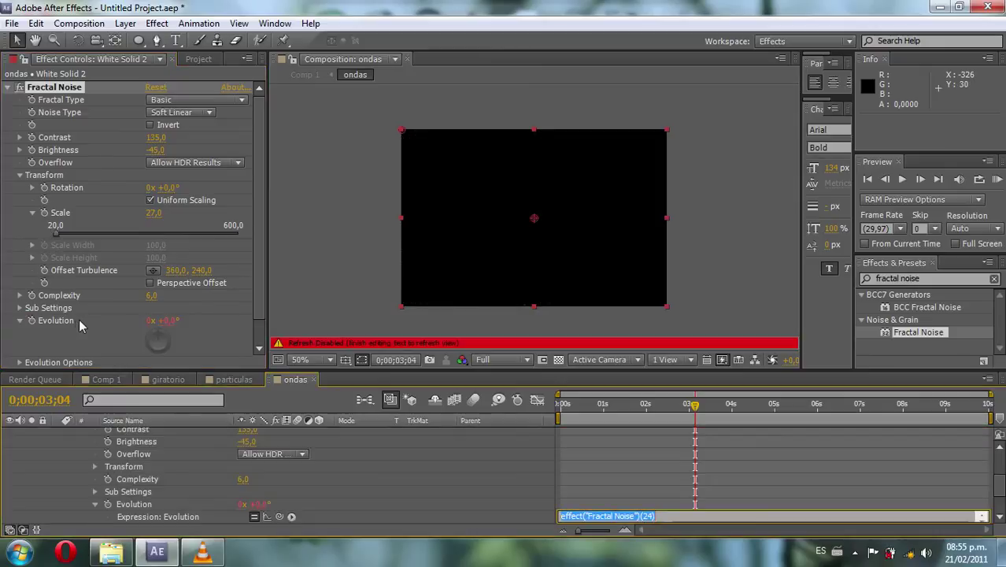
pyautogui.write('time')
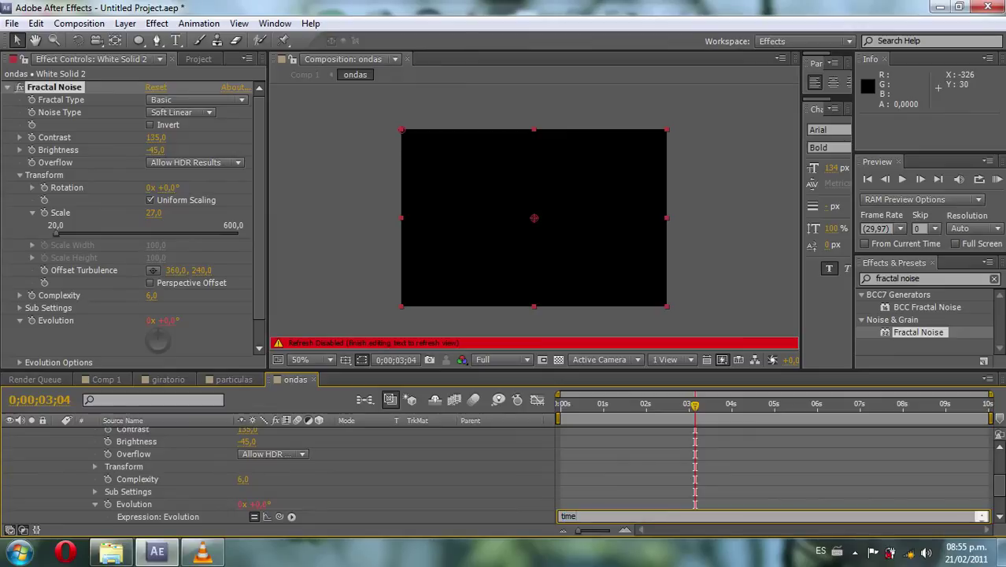
pyautogui.write('*100')
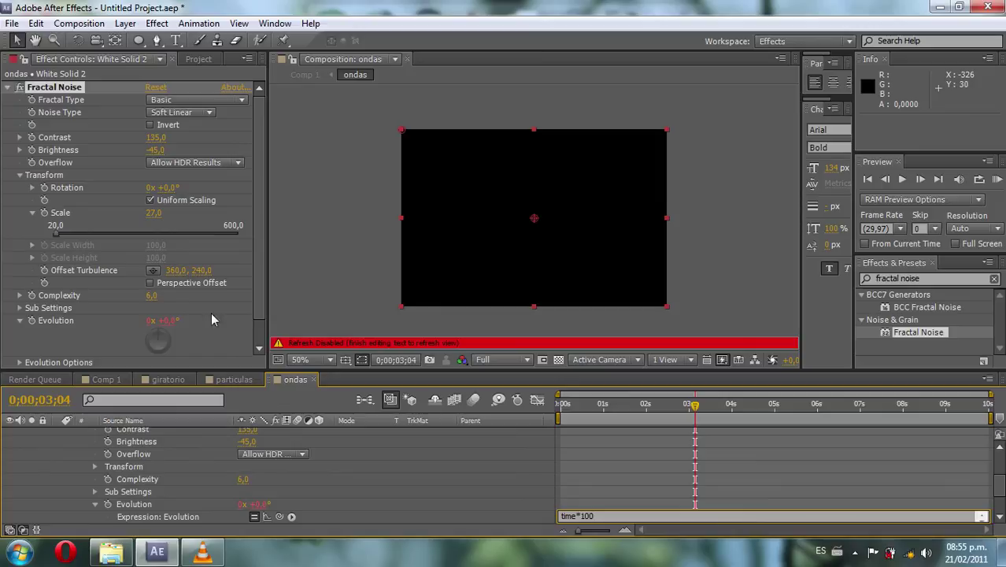
pyautogui.click(682, 488)
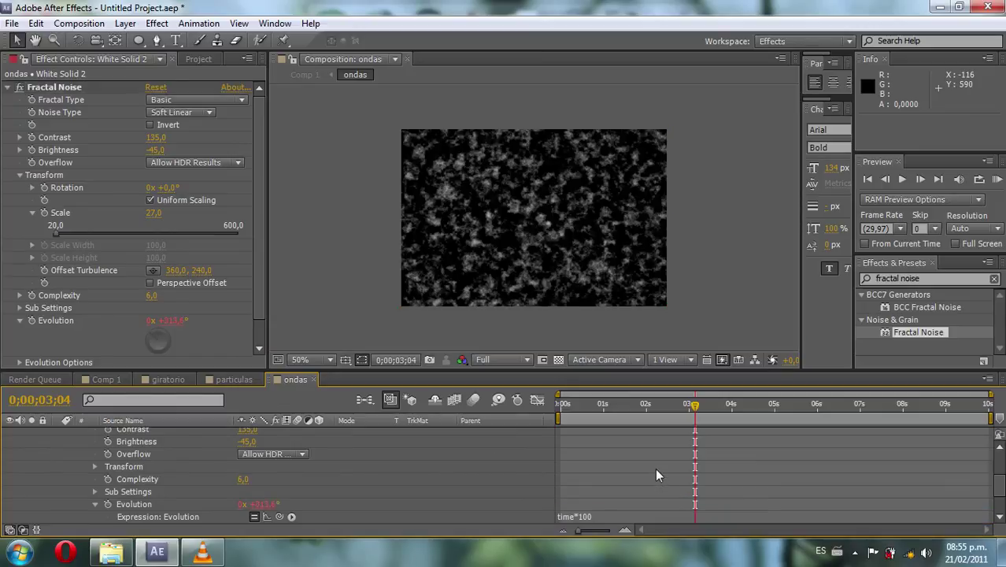
# - In Comp 1, draw two roughly concentric elliptical masks on the ondas layer around the swirl's centre, the second one larger
pyautogui.click(105, 378)
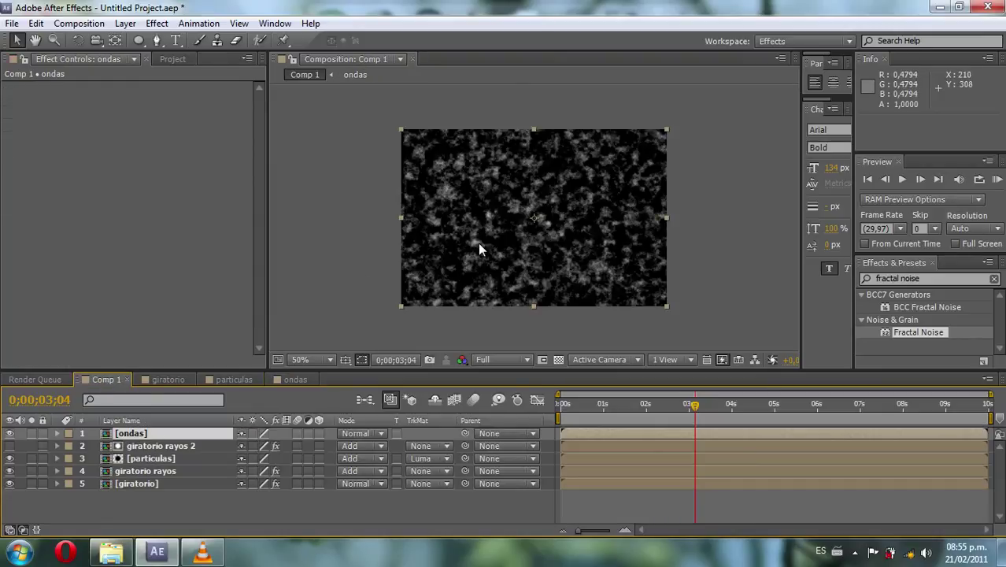
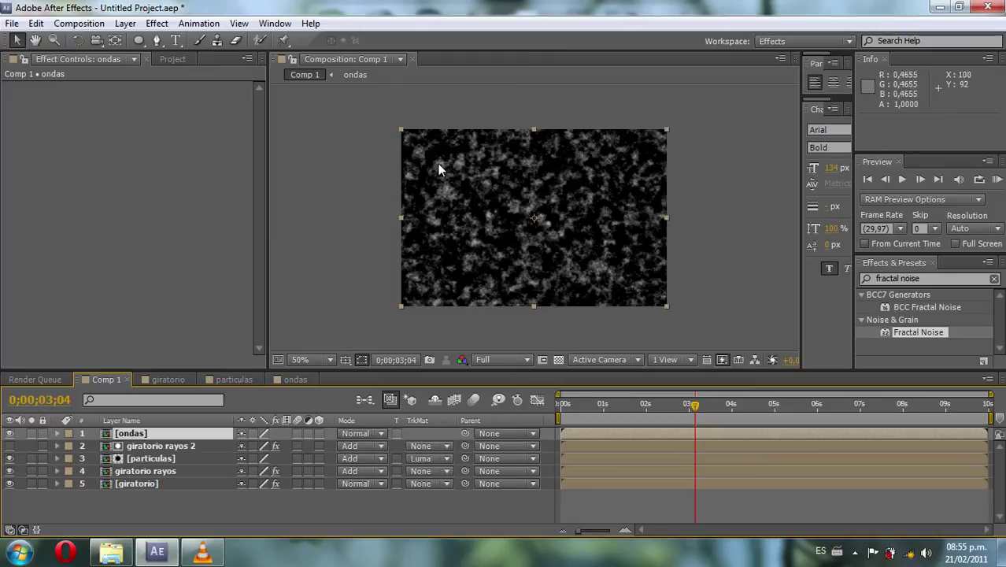
pyautogui.click(139, 39)
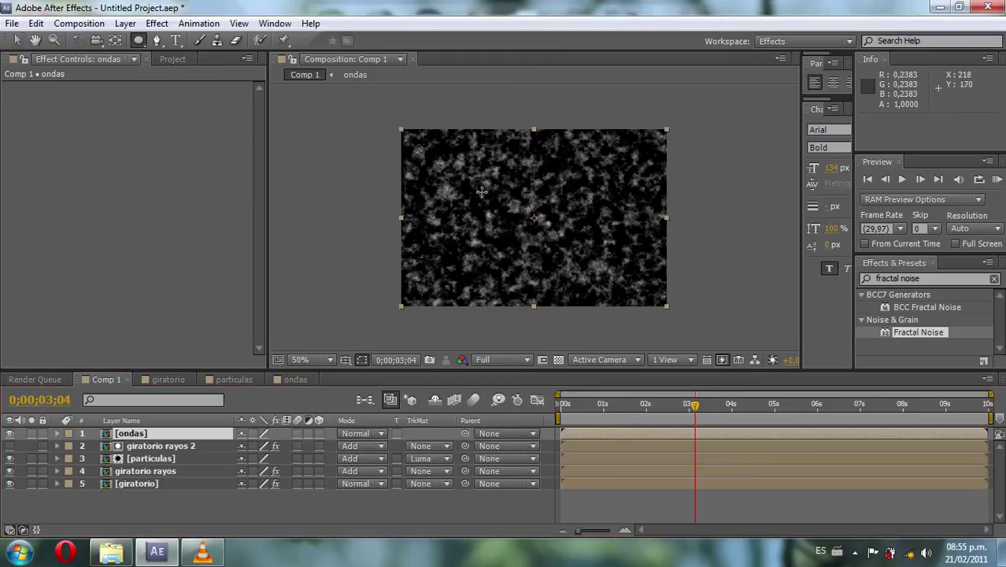
pyautogui.moveTo(533, 221); pyautogui.dragTo(534, 219)
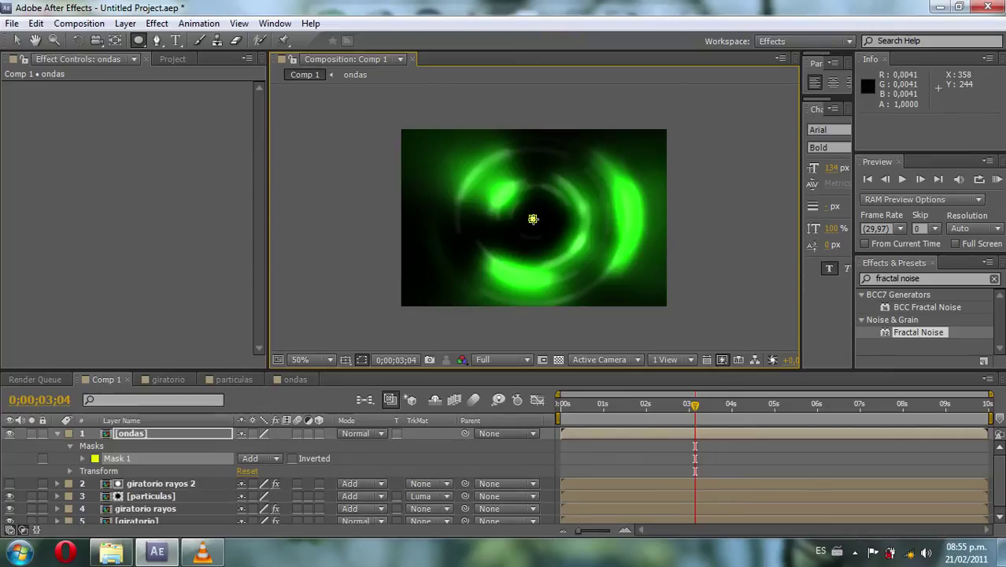
pyautogui.moveTo(534, 219); pyautogui.dragTo(569, 298)
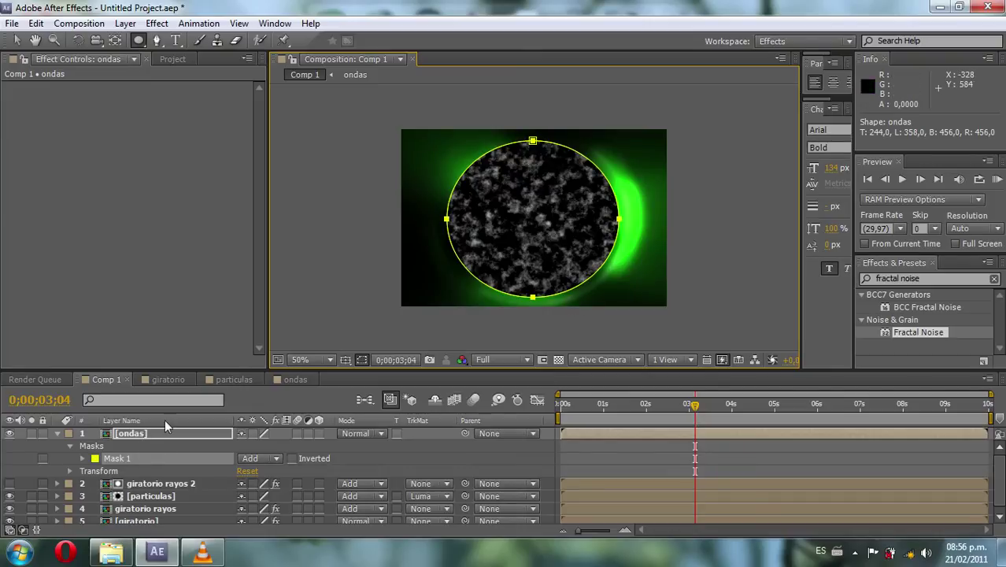
pyautogui.click(138, 41)
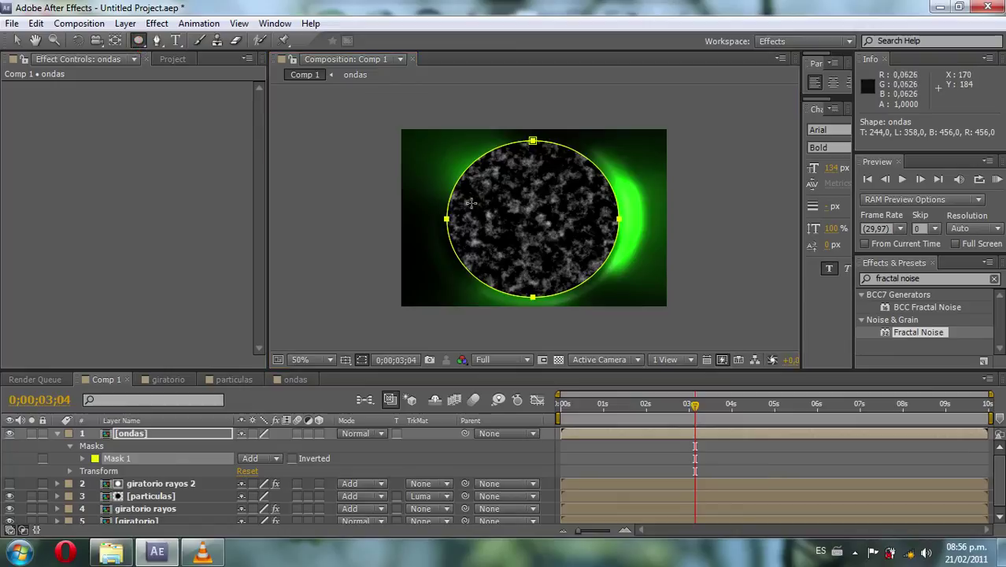
pyautogui.moveTo(531, 222); pyautogui.dragTo(587, 318)
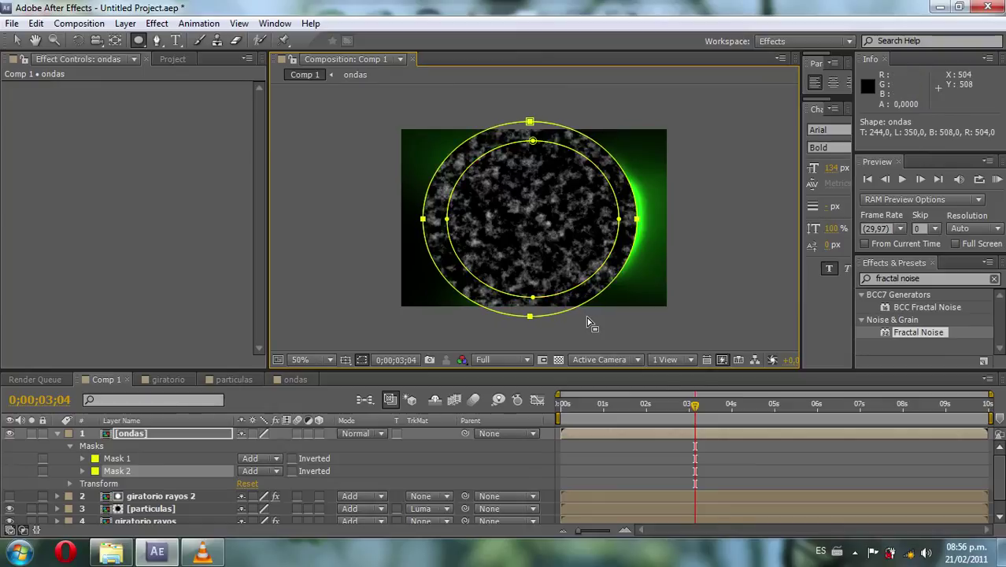
# - Feather the ondas layer's masks, using 73 pixels for Mask 1 and 123 pixels for Mask 2
pyautogui.click(82, 458)
pyautogui.moveTo(181, 370); pyautogui.dragTo(197, 294)
pyautogui.click(83, 443)
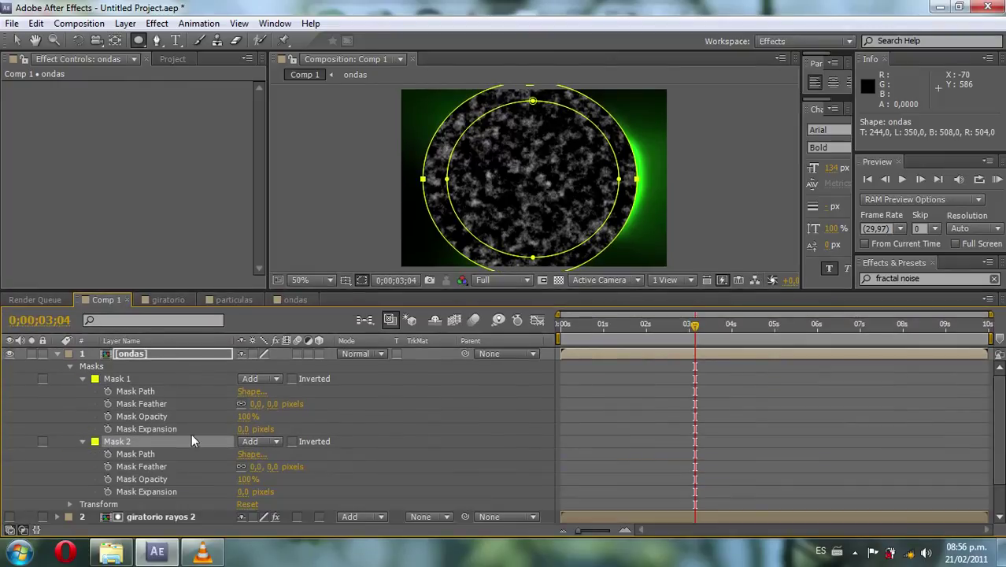
pyautogui.moveTo(258, 404); pyautogui.dragTo(331, 409)
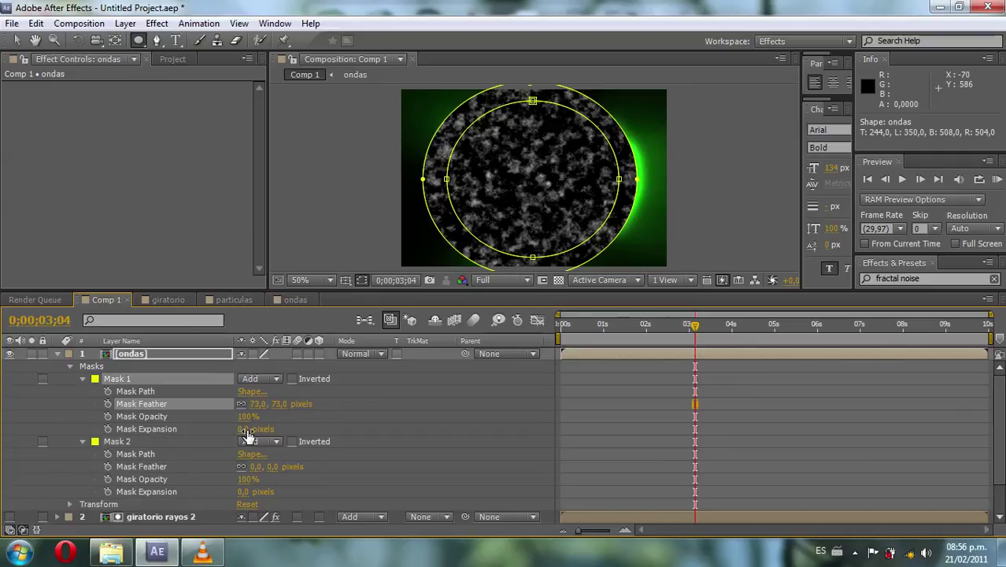
pyautogui.moveTo(268, 467); pyautogui.dragTo(363, 476)
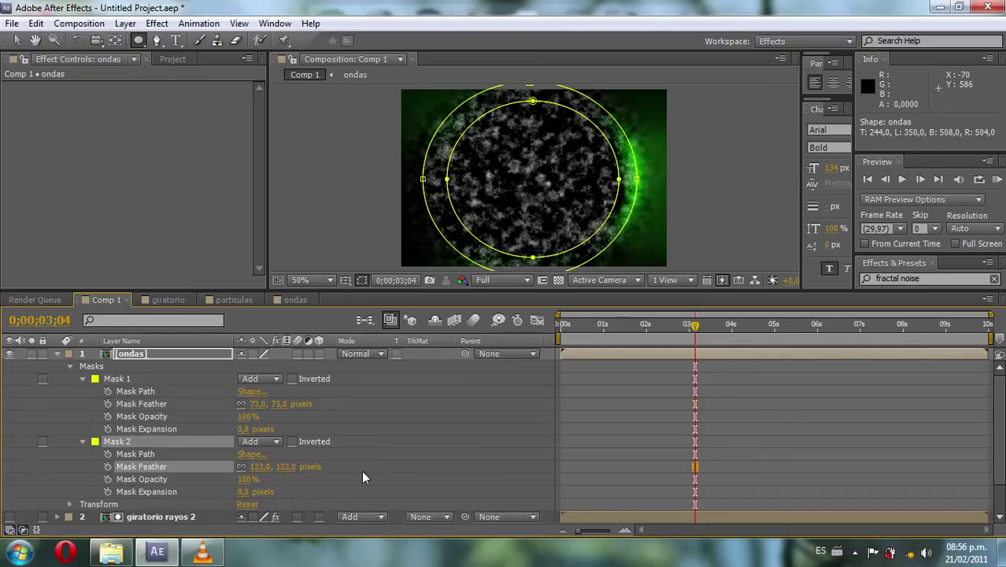
# - Set the ondas layer's blending mode to Add and switch both of its masks to Subtract
pyautogui.click(352, 358)
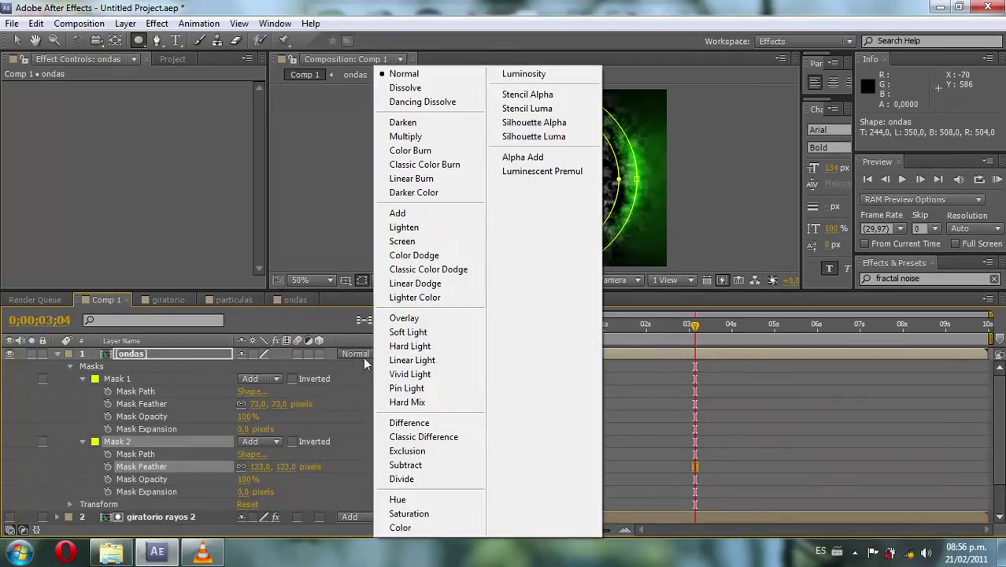
pyautogui.click(403, 214)
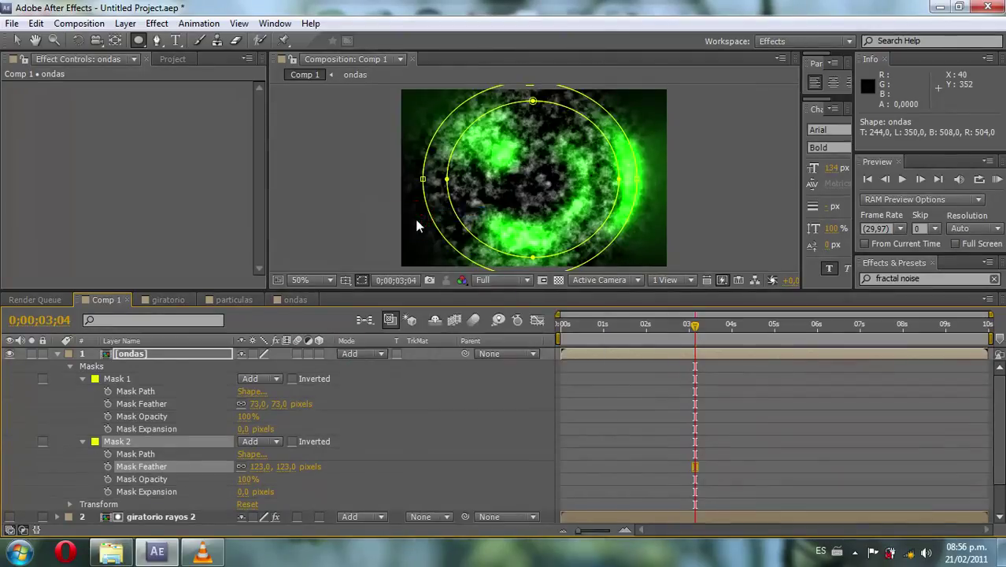
pyautogui.click(263, 378)
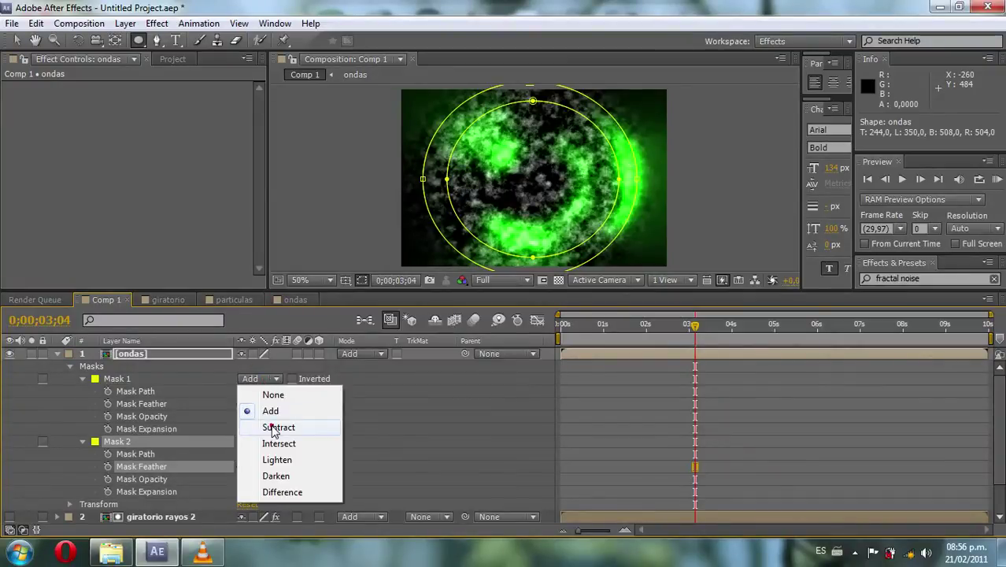
pyautogui.click(272, 428)
pyautogui.click(270, 443)
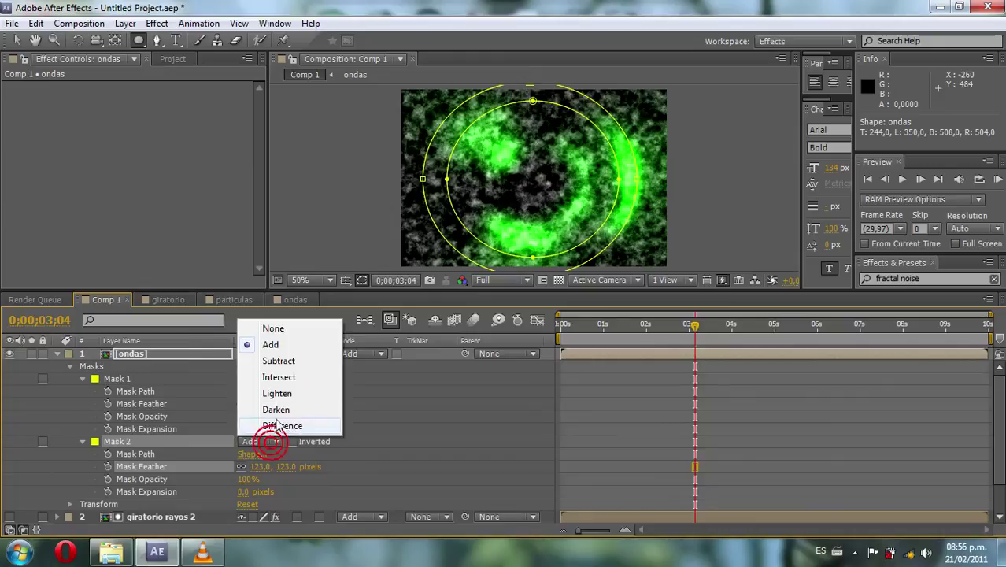
pyautogui.click(279, 361)
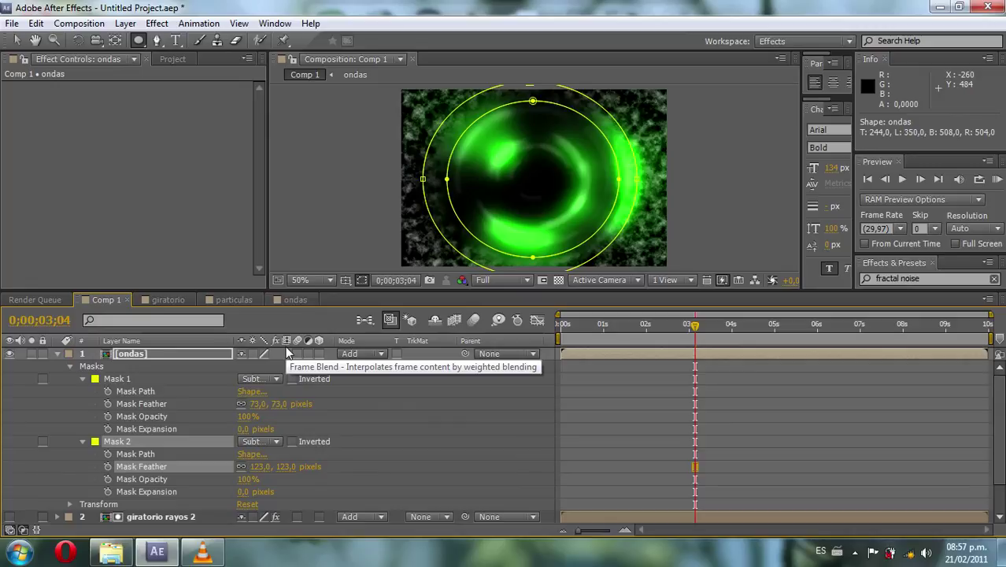
pyautogui.click(68, 367)
# - Find the Compound Blur effect and apply it to the ondas layer in Comp 1
pyautogui.click(121, 360)
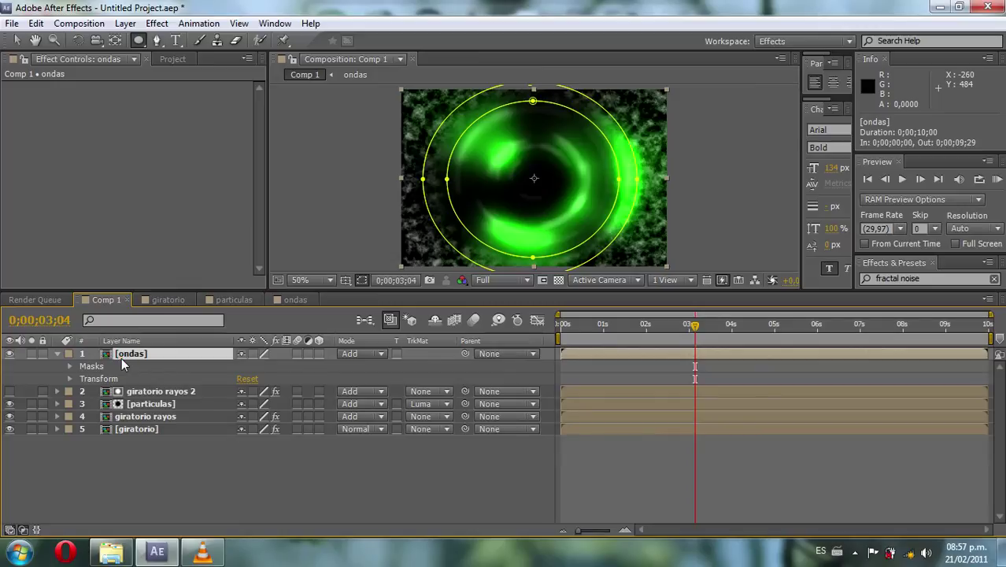
pyautogui.moveTo(814, 292); pyautogui.dragTo(813, 370)
pyautogui.click(949, 290)
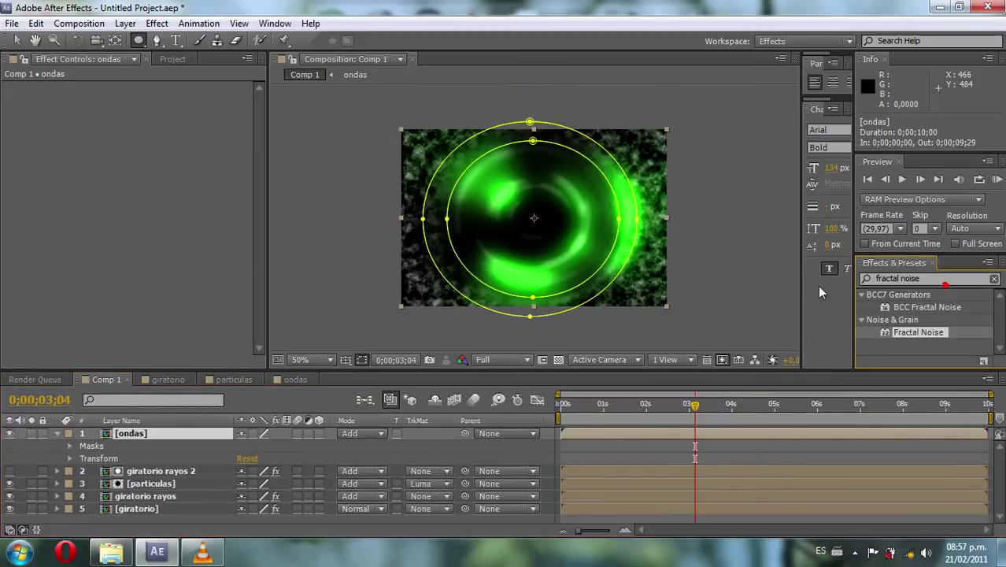
pyautogui.click(947, 282)
pyautogui.write('compound')
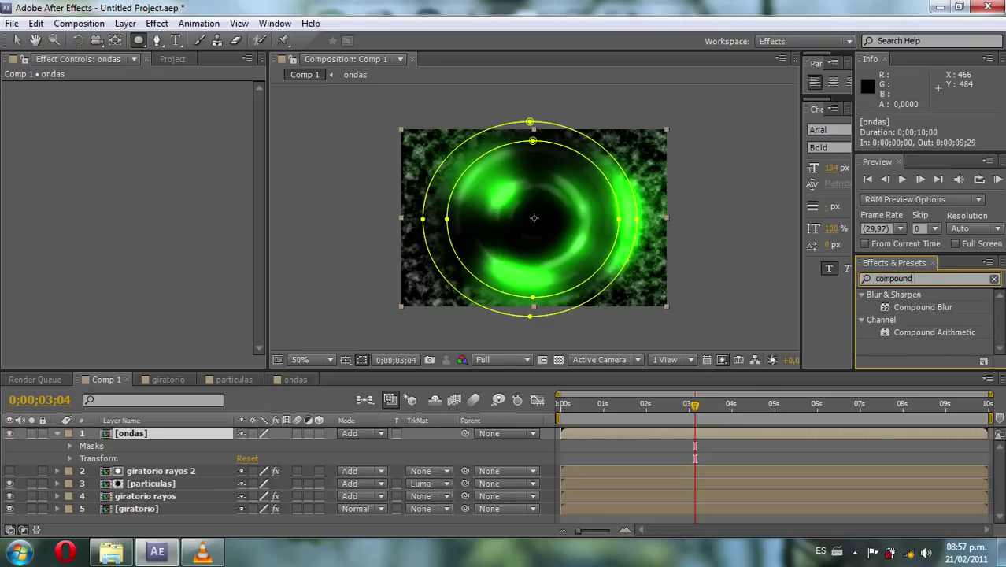
pyautogui.moveTo(923, 307); pyautogui.dragTo(199, 438)
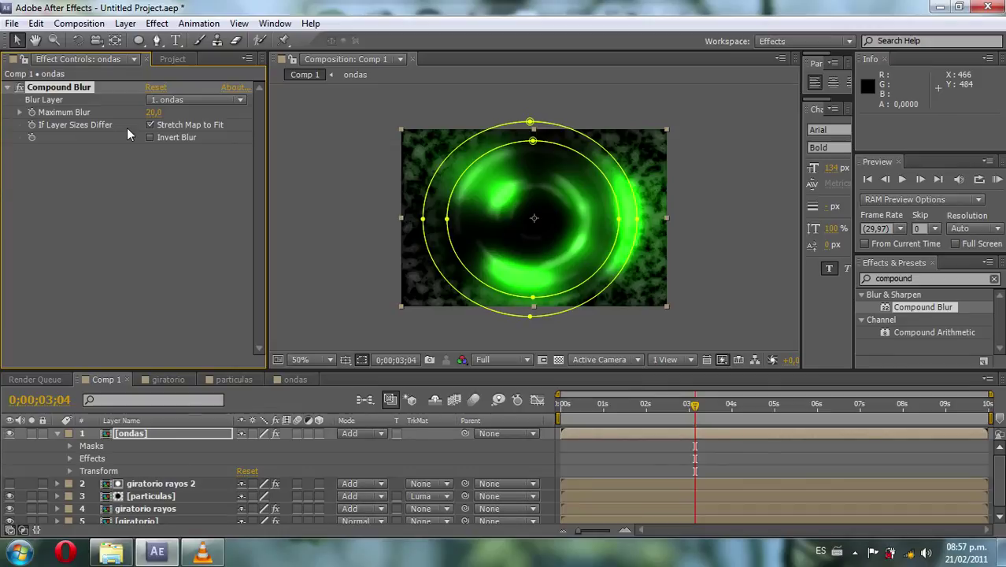
# - Turn on Invert Blur for the Compound Blur and set its maximum blur to 35
pyautogui.click(150, 136)
pyautogui.click(154, 111)
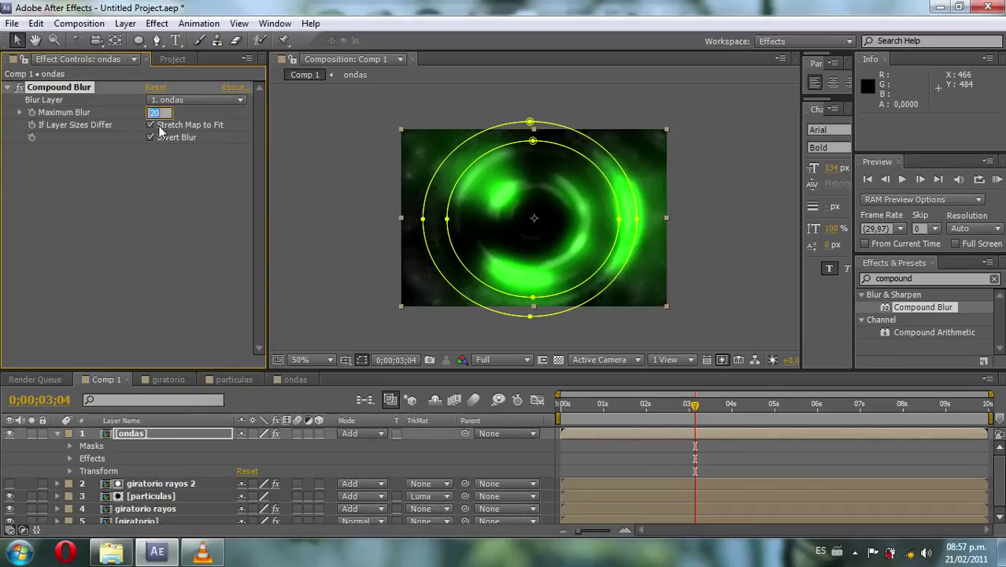
pyautogui.write('35')
pyautogui.click(208, 203)
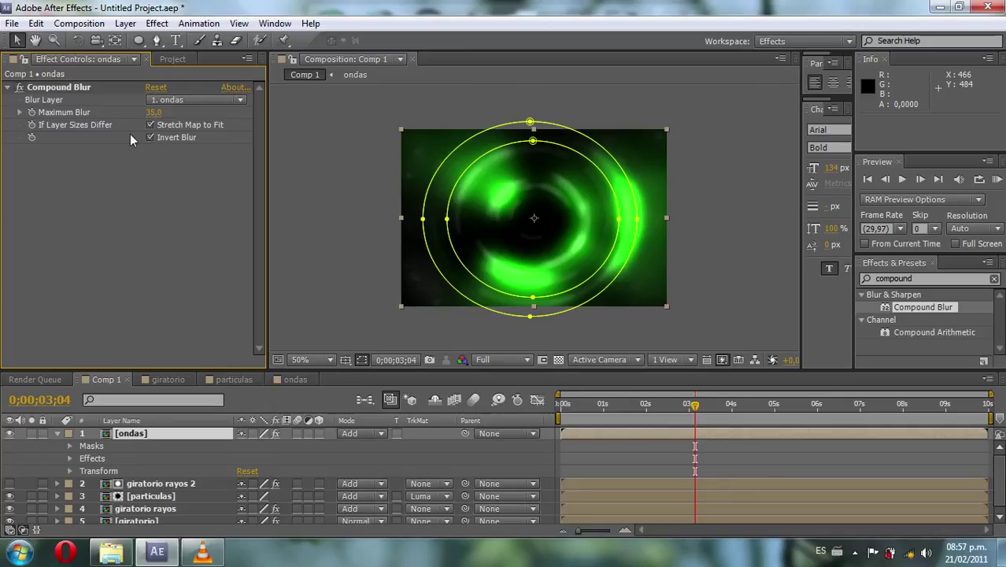
# - Find the Fast Blur effect and add it to the ondas layer below Compound Blur
pyautogui.doubleClick(912, 281)
pyautogui.write('fs')
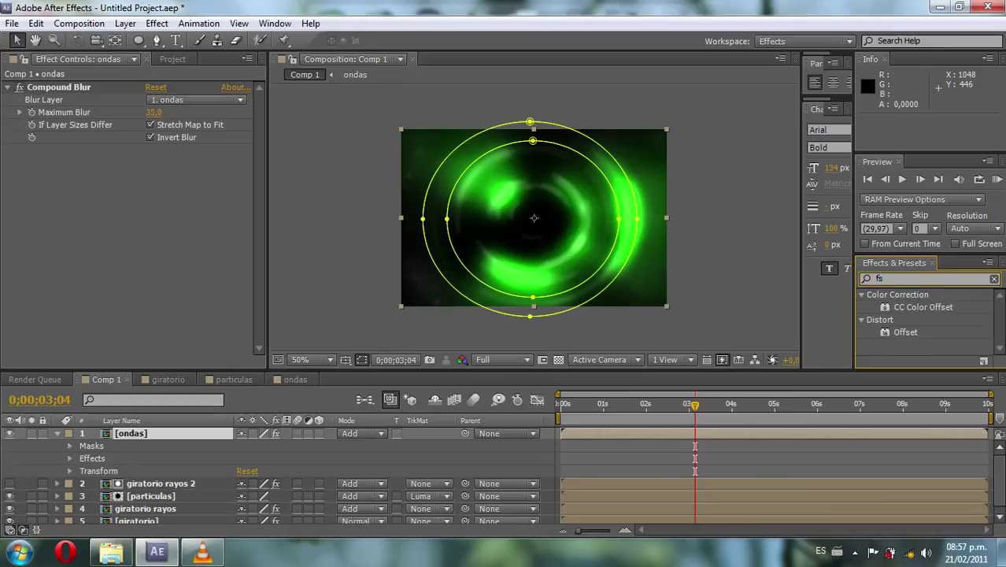
pyautogui.press('BackSpace')
pyautogui.write('ast blur')
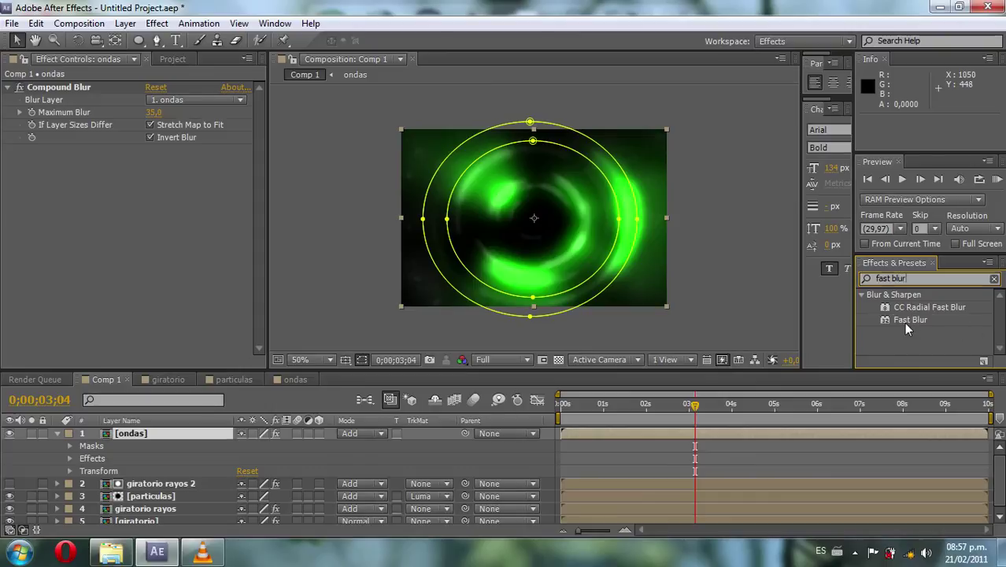
pyautogui.moveTo(905, 323); pyautogui.dragTo(228, 290)
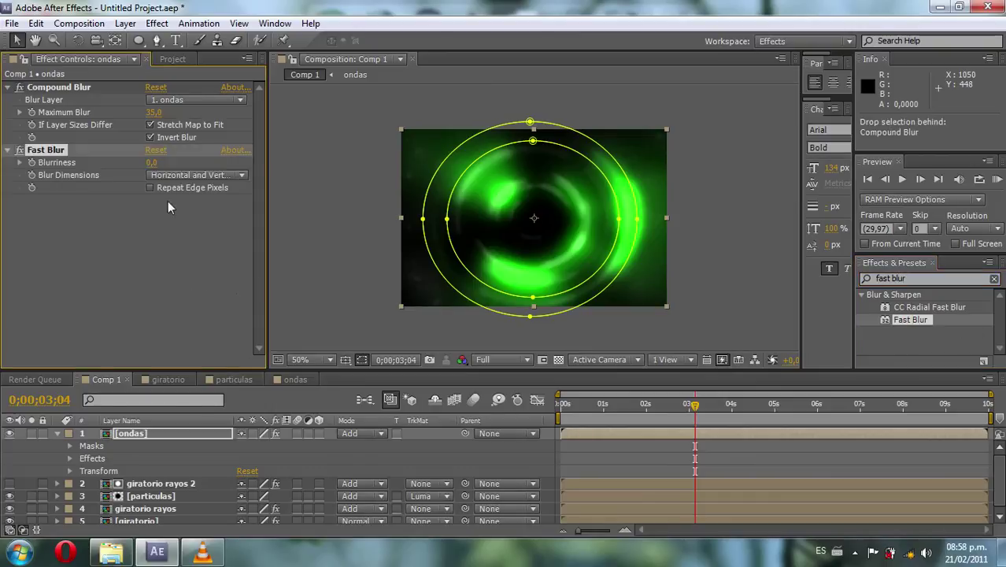
# - Set the Fast Blur's blurriness to 50 and turn on Repeat Edge Pixels
pyautogui.click(152, 162)
pyautogui.write('50')
pyautogui.click(150, 188)
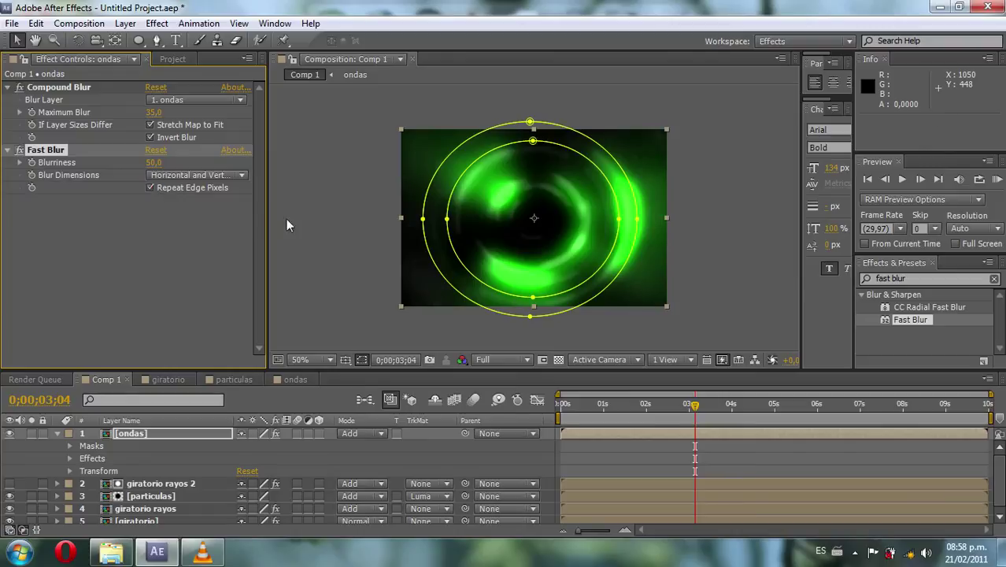
pyautogui.click(198, 240)
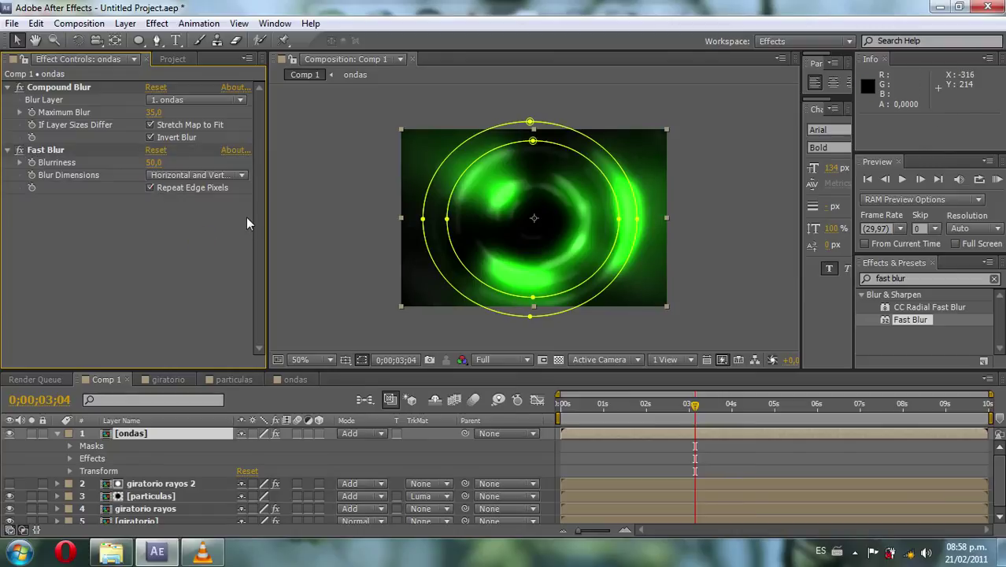
# - Find the Exposure color correction effect and add it to the ondas layer below Fast Blur
pyautogui.click(909, 279)
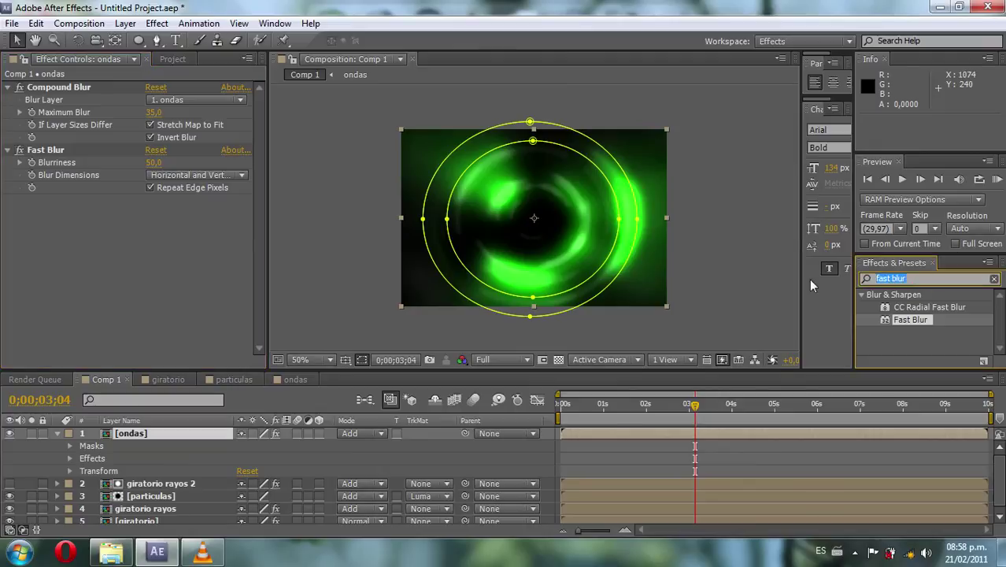
pyautogui.write('exposure')
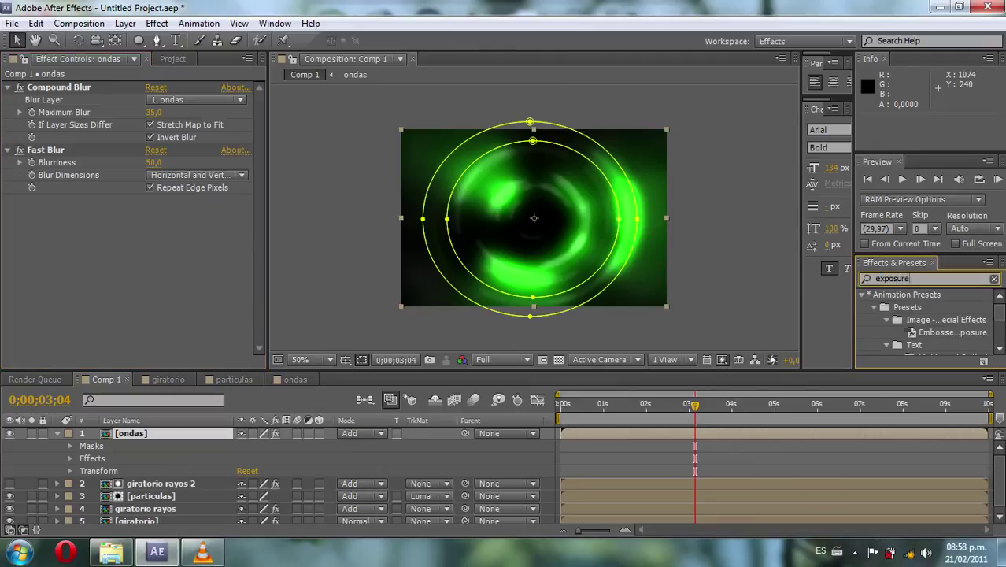
pyautogui.scroll(-3, 965, 331)
pyautogui.moveTo(910, 348); pyautogui.dragTo(206, 219)
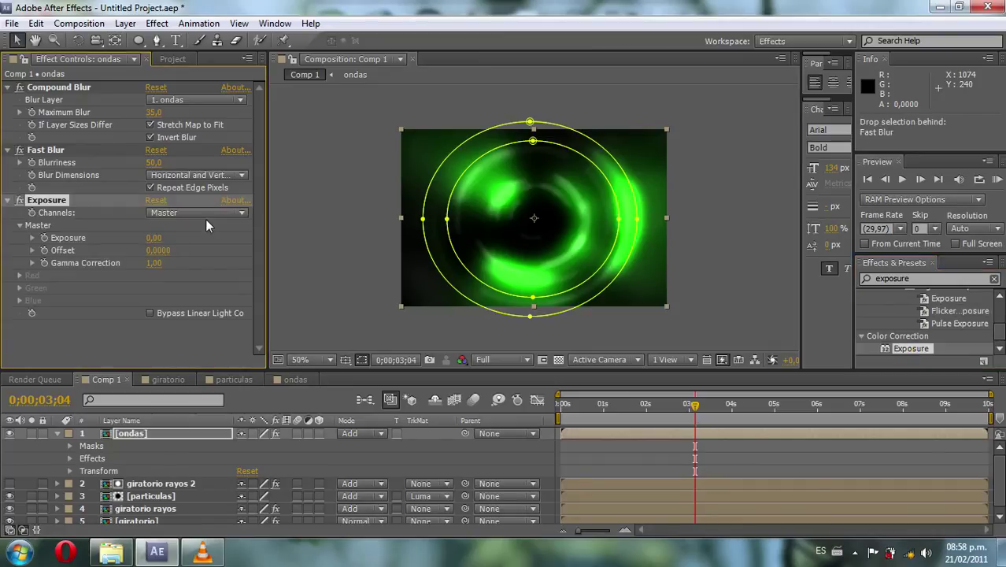
# - Adjust the Exposure effect's master exposure and collapse the settings of all three ondas effects
pyautogui.click(153, 238)
pyautogui.press('Return')
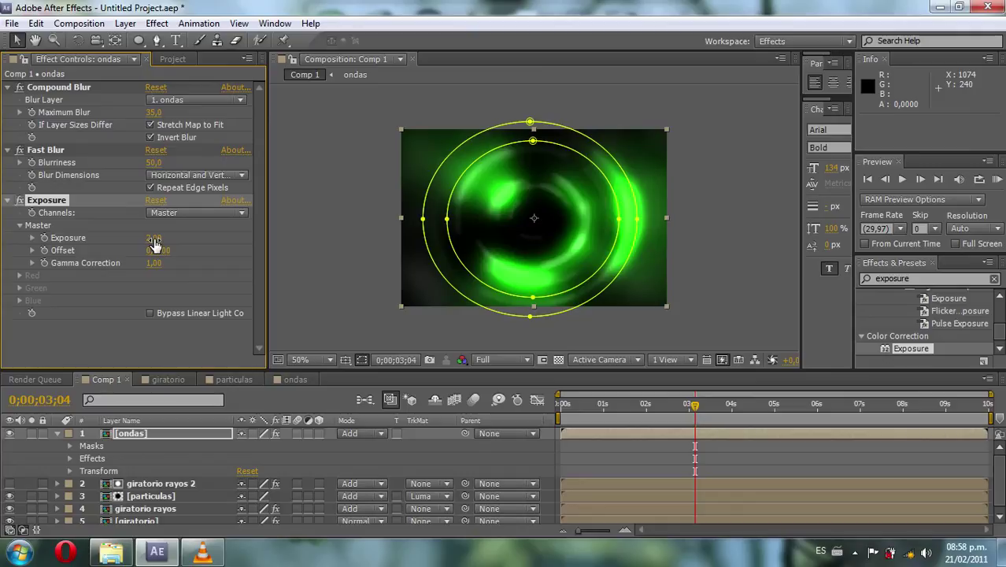
pyautogui.click(8, 199)
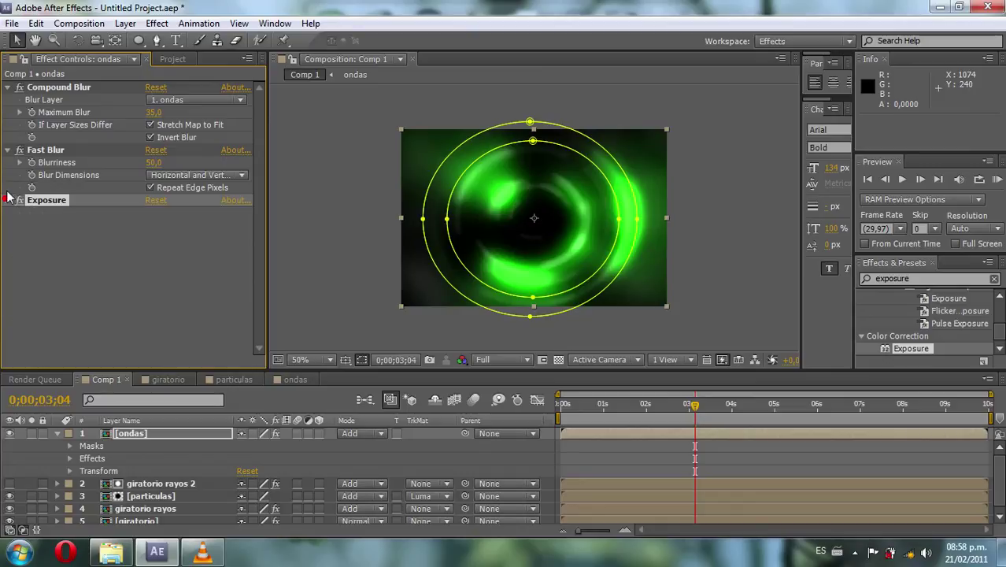
pyautogui.click(7, 149)
pyautogui.click(7, 87)
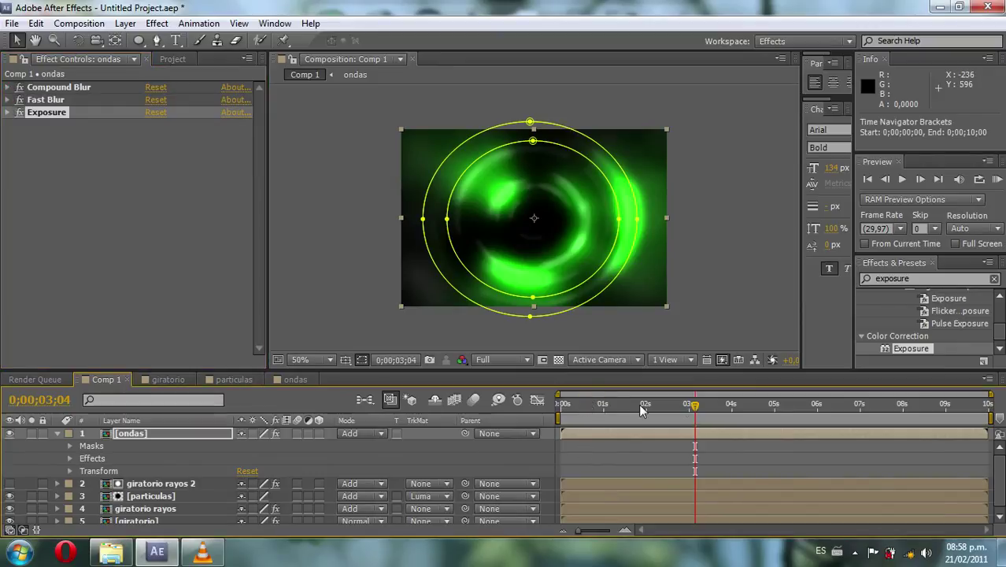
# - Return to the start of Comp 1 and open the signature Photoshop file for import from the escaner radar folder on TOSHIBA EXT (E:)
pyautogui.moveTo(695, 404); pyautogui.dragTo(549, 446)
pyautogui.click(570, 402)
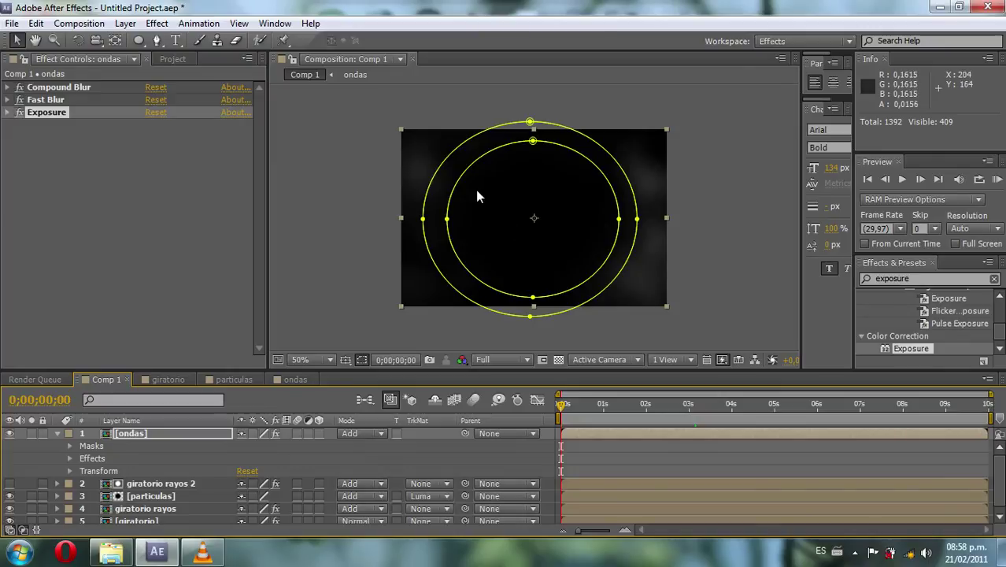
pyautogui.click(168, 59)
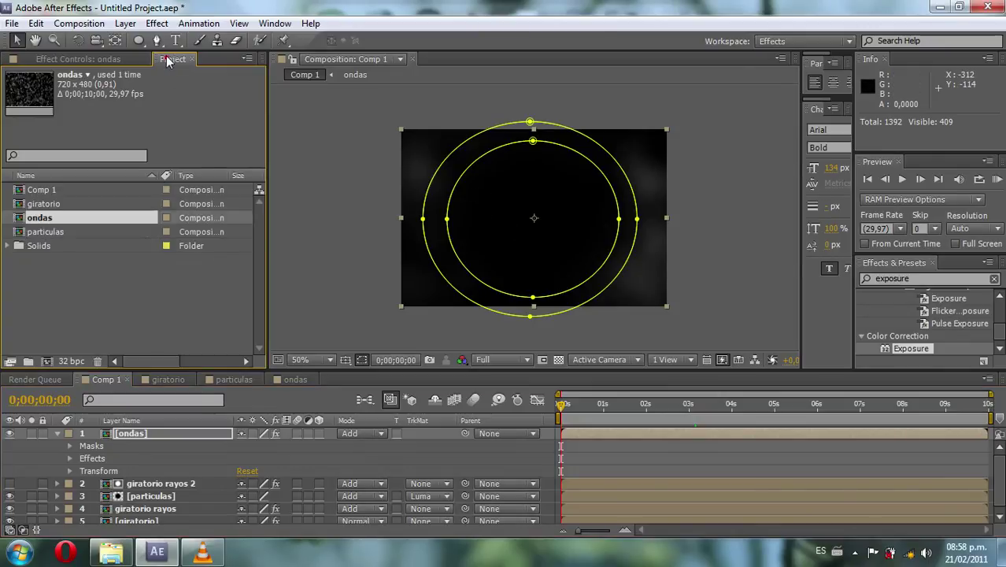
pyautogui.doubleClick(52, 291)
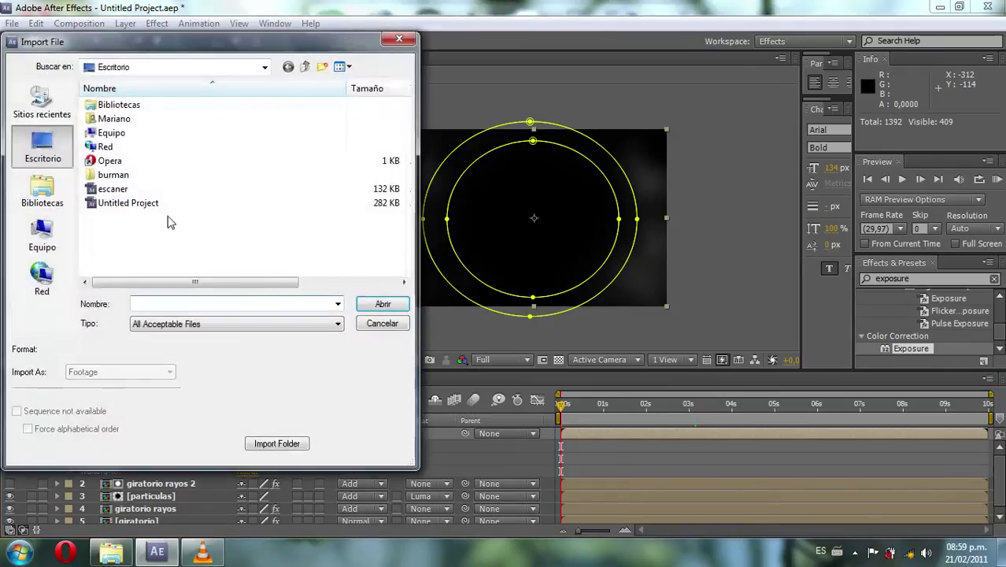
pyautogui.click(63, 238)
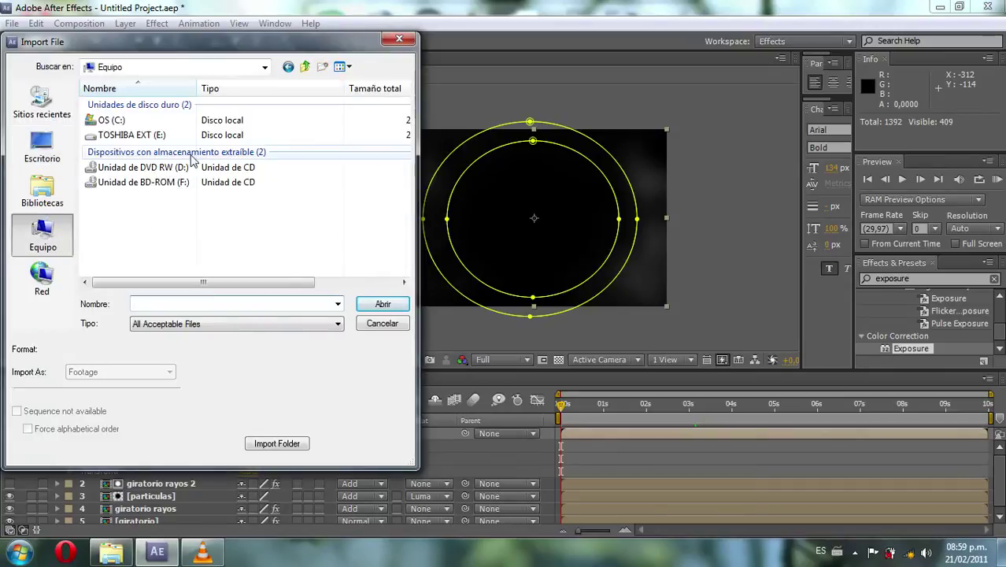
pyautogui.doubleClick(148, 136)
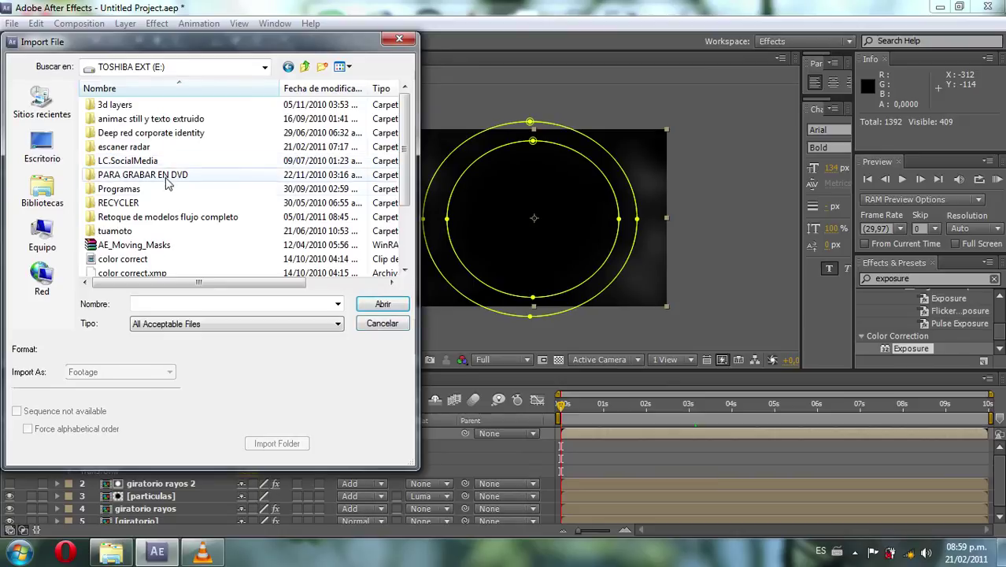
pyautogui.doubleClick(159, 148)
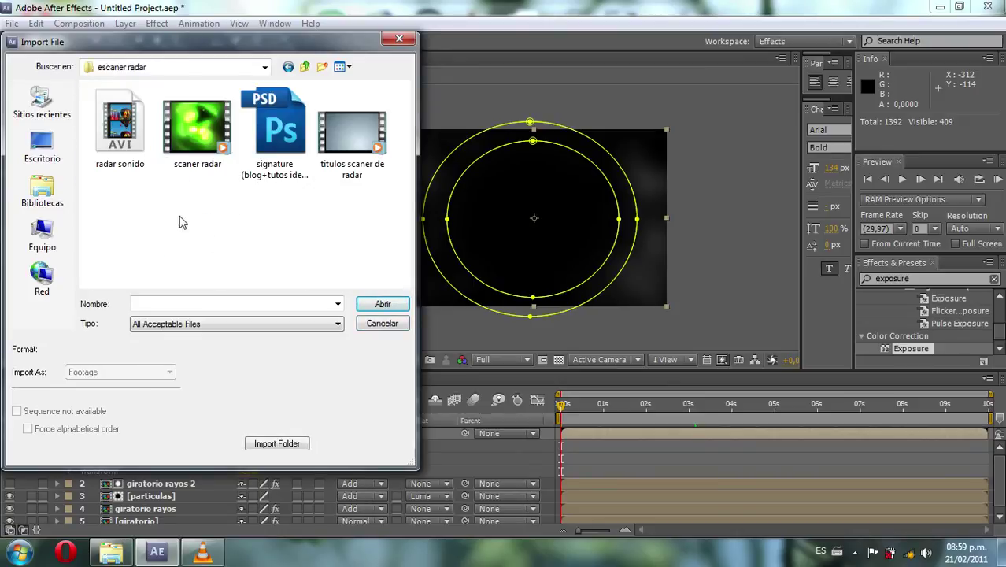
pyautogui.click(275, 134)
pyautogui.click(382, 303)
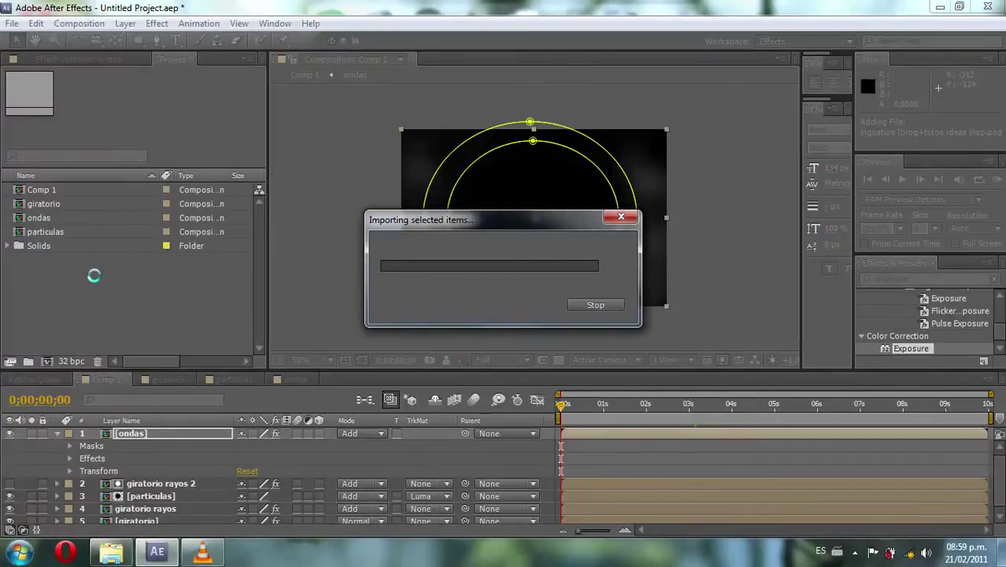
# - Import the signature file as a Composition with editable layer styles and place it above the ondas layer in Comp 1
pyautogui.click(445, 170)
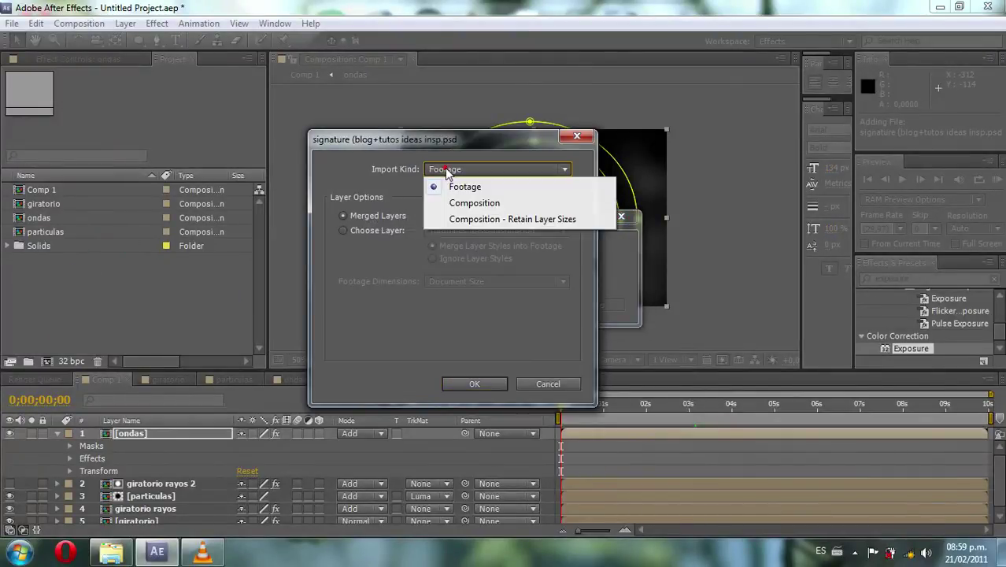
pyautogui.click(473, 204)
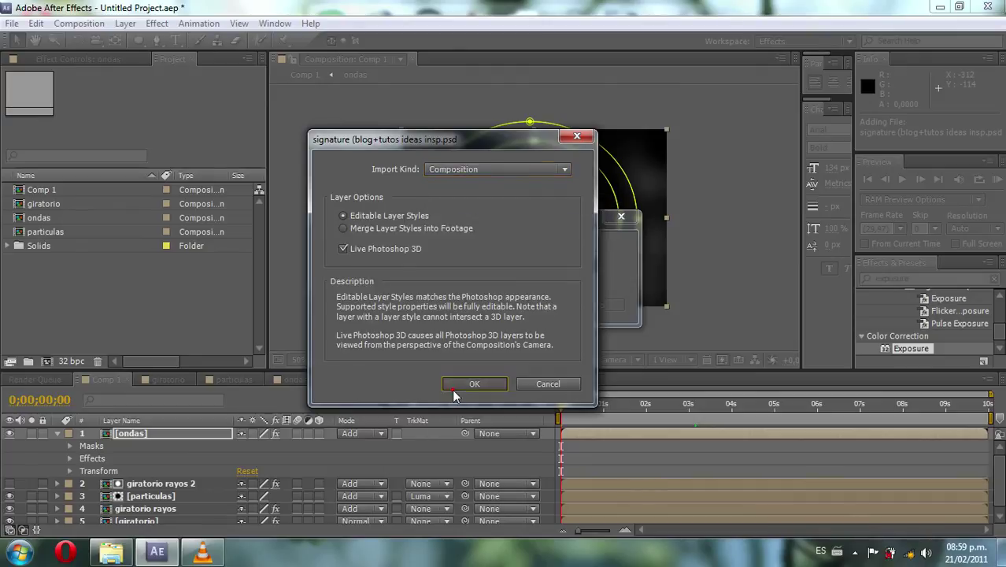
pyautogui.click(452, 390)
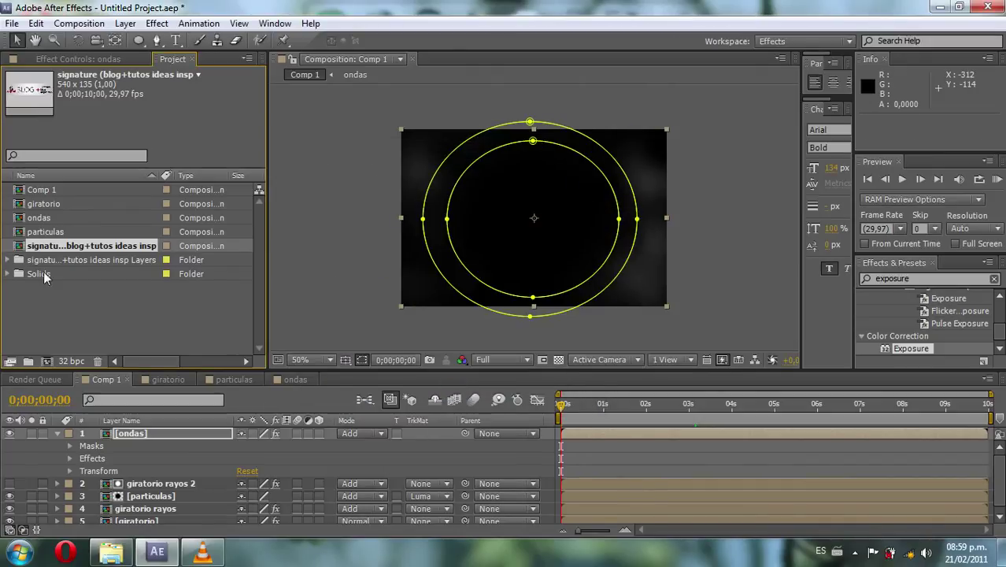
pyautogui.moveTo(64, 250)
pyautogui.mouseDown()
pyautogui.moveTo(120, 433)
pyautogui.moveTo(139, 436)
pyautogui.mouseUp()
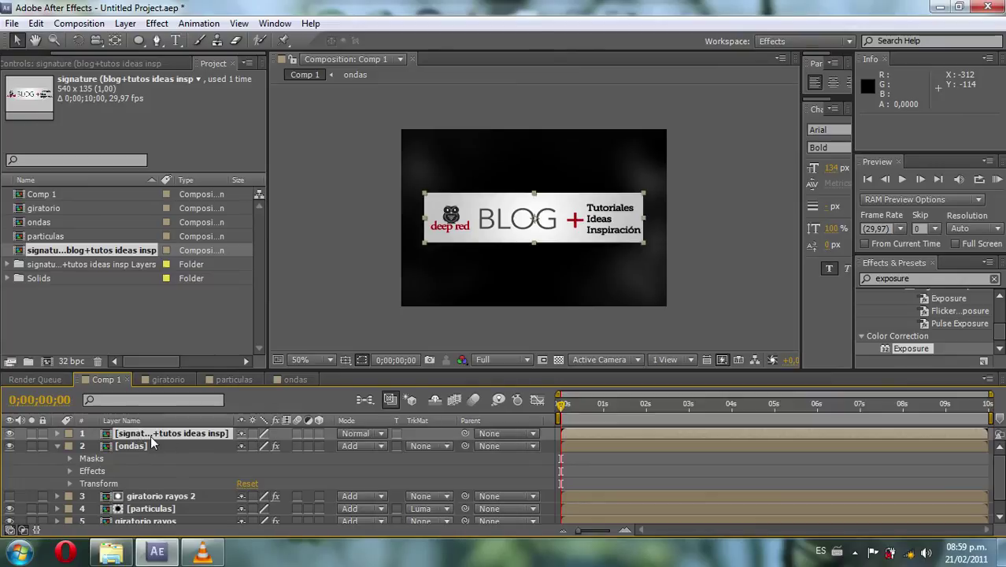
# - Examine the individual layers inside the signature composition and return to Comp 1
pyautogui.doubleClick(152, 434)
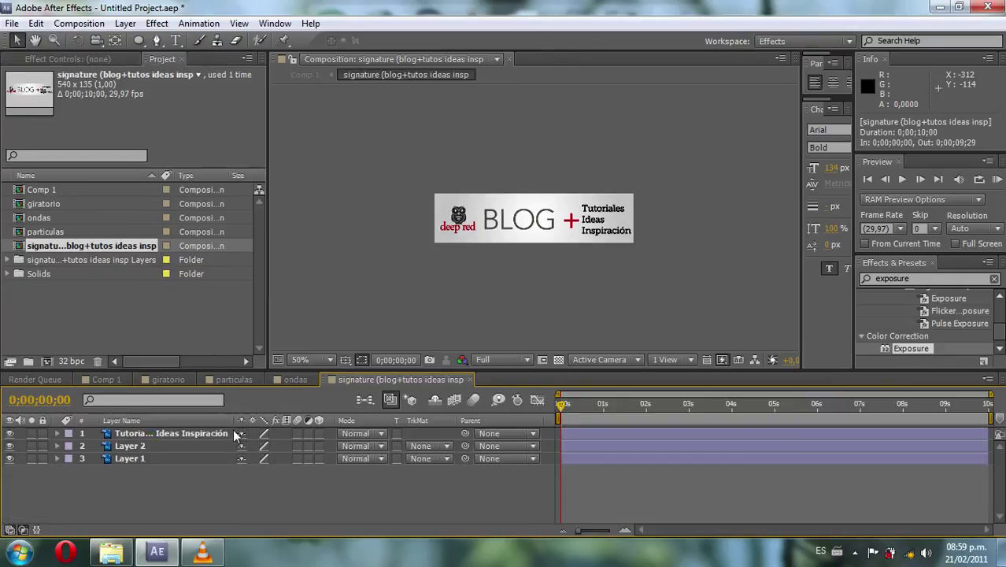
pyautogui.click(157, 434)
pyautogui.click(156, 446)
pyautogui.click(155, 457)
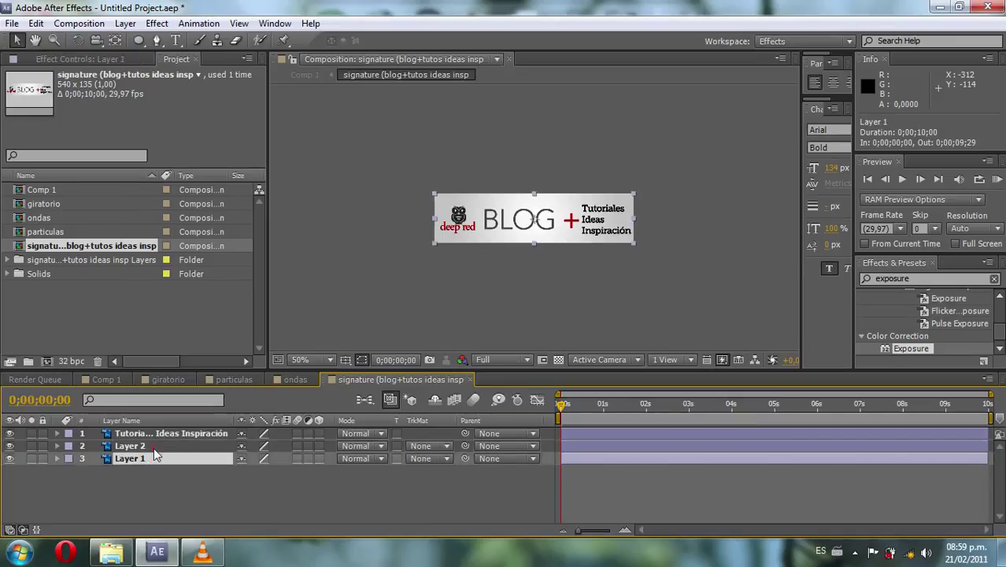
pyautogui.click(153, 445)
pyautogui.click(154, 434)
pyautogui.click(153, 445)
pyautogui.click(154, 458)
pyautogui.click(154, 445)
pyautogui.click(155, 434)
pyautogui.click(154, 446)
pyautogui.click(156, 458)
pyautogui.click(158, 434)
pyautogui.click(110, 380)
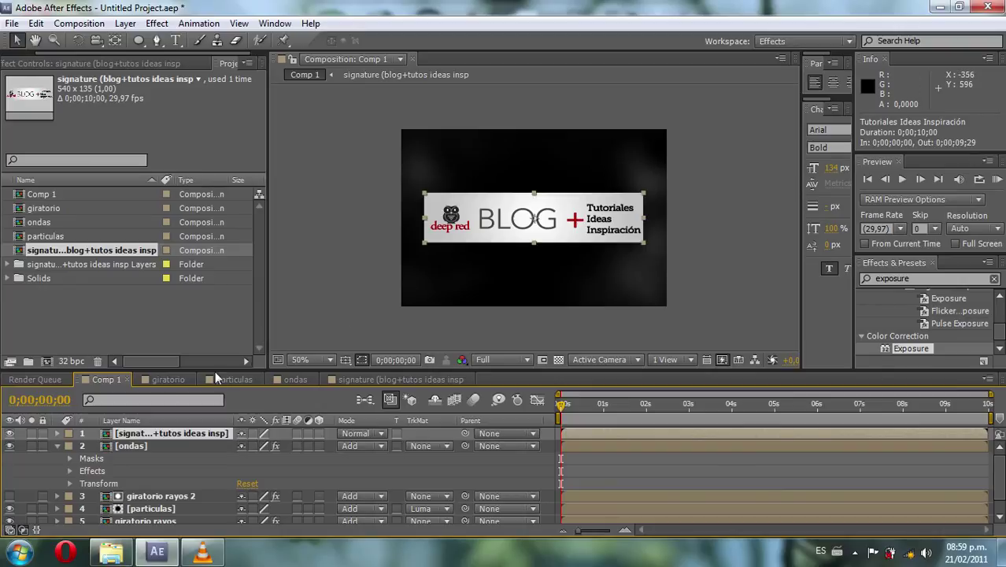
# - Collapse the ondas layer's properties and rename the signature layer as logo
pyautogui.click(56, 445)
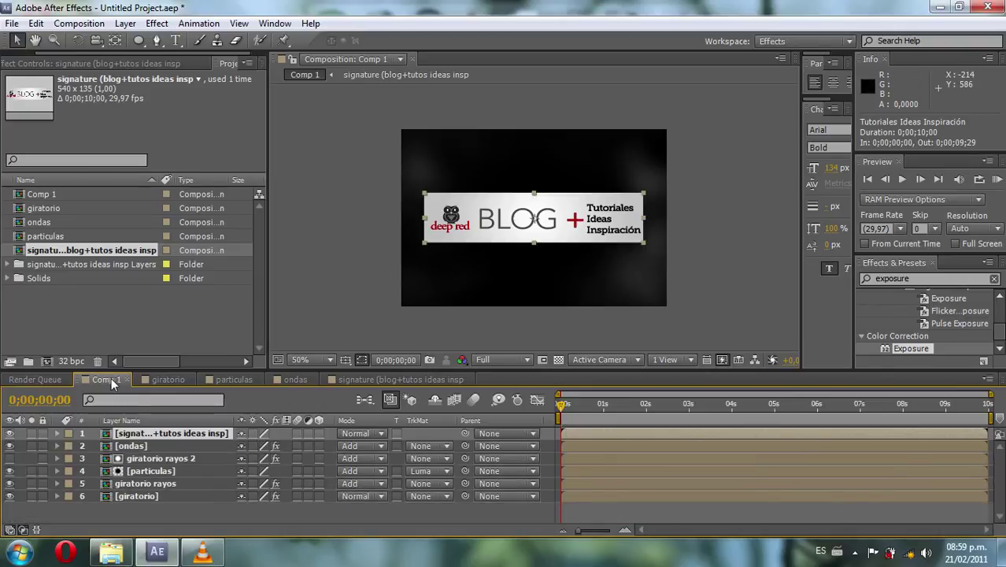
pyautogui.click(194, 519)
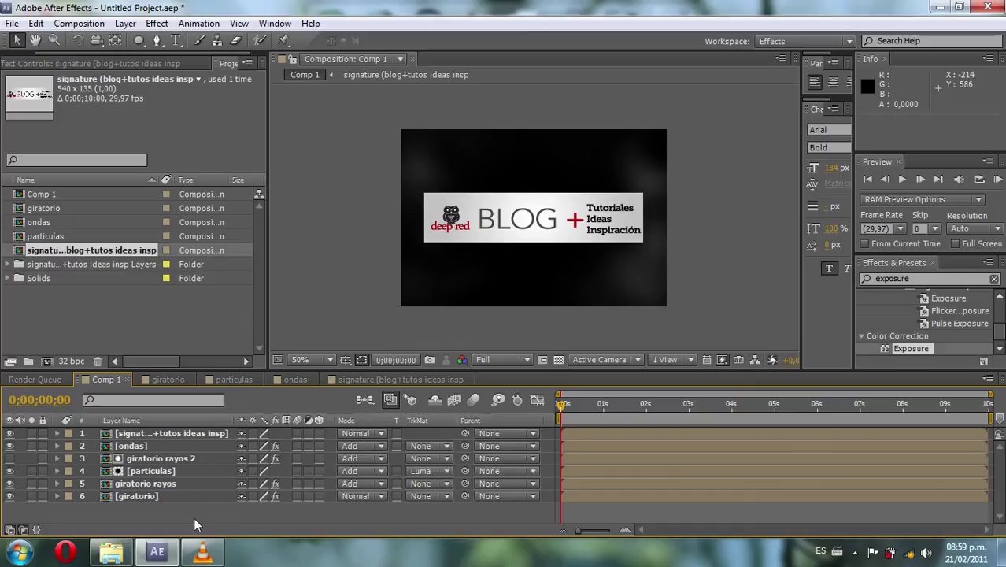
pyautogui.click(199, 420)
pyautogui.click(170, 432)
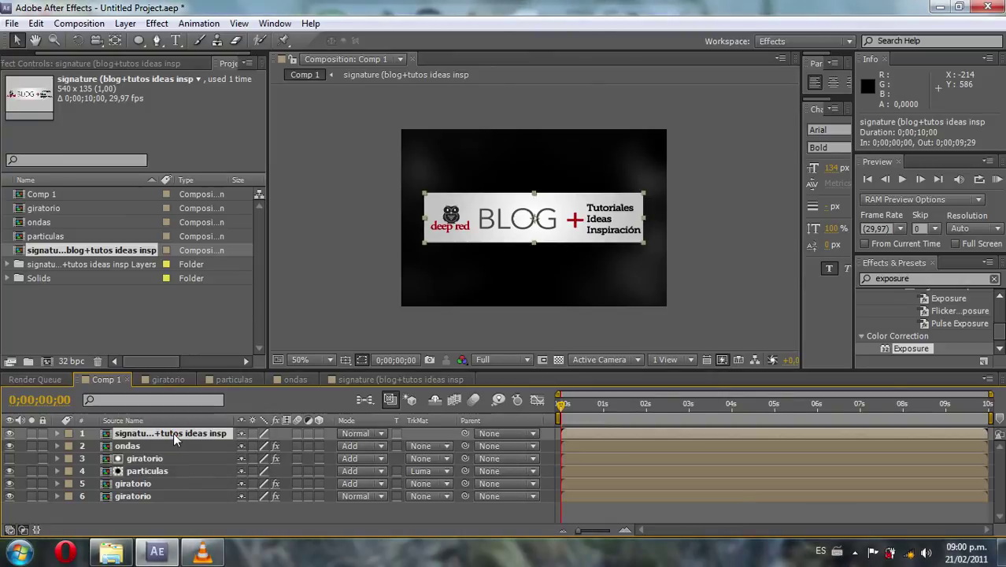
pyautogui.press('Return')
pyautogui.write('logo')
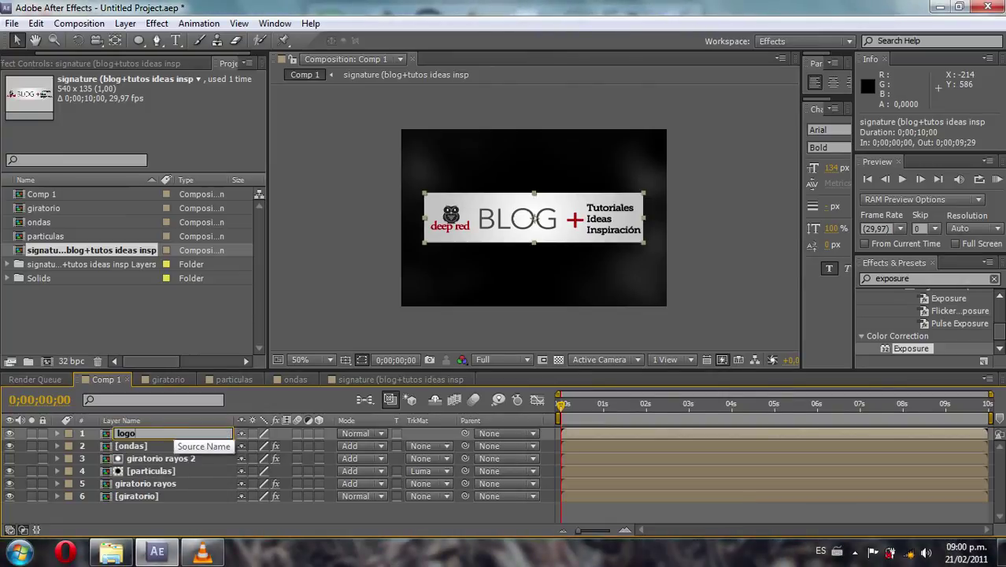
pyautogui.press('Return')
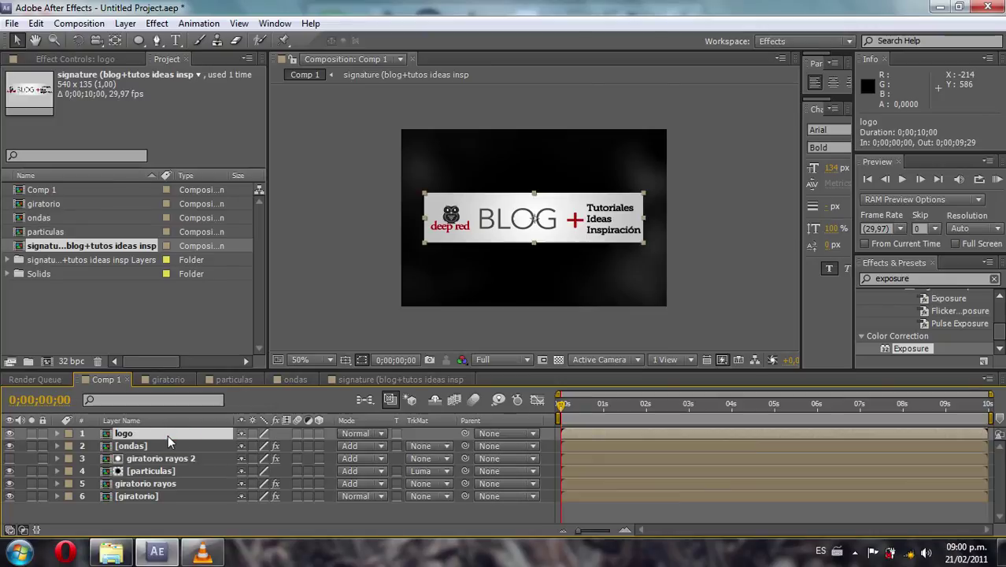
# - Reveal the logo layer's Scale property and shift the layer so it starts at 0;00;05;01
pyautogui.press('s')
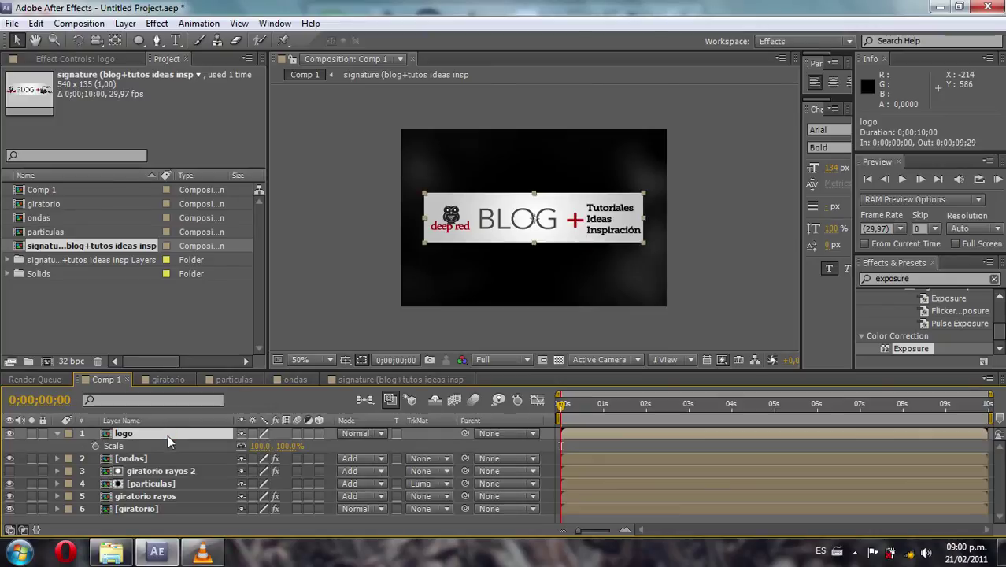
pyautogui.moveTo(569, 432); pyautogui.dragTo(779, 429)
pyautogui.moveTo(562, 404); pyautogui.dragTo(779, 420)
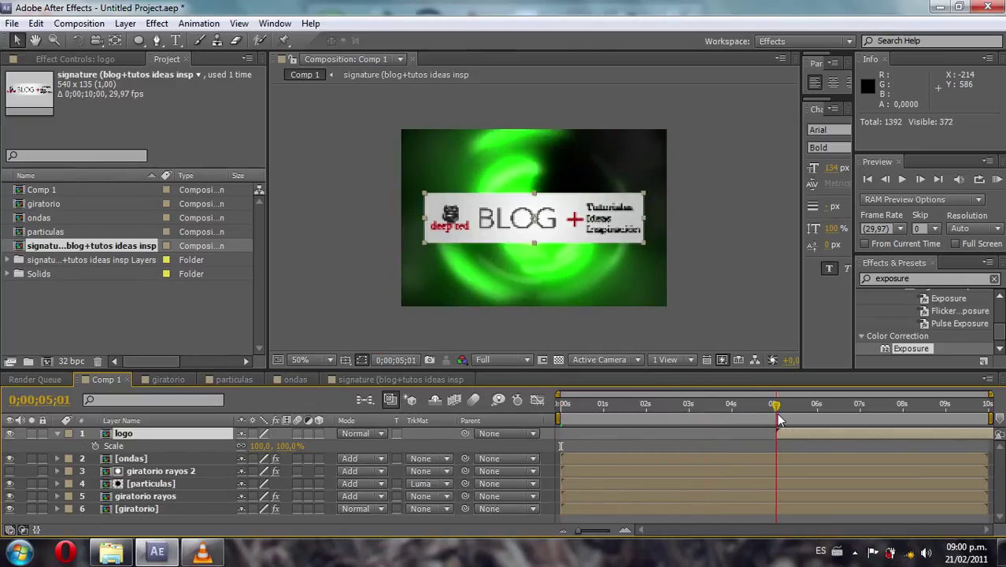
pyautogui.click(778, 438)
pyautogui.press('[')
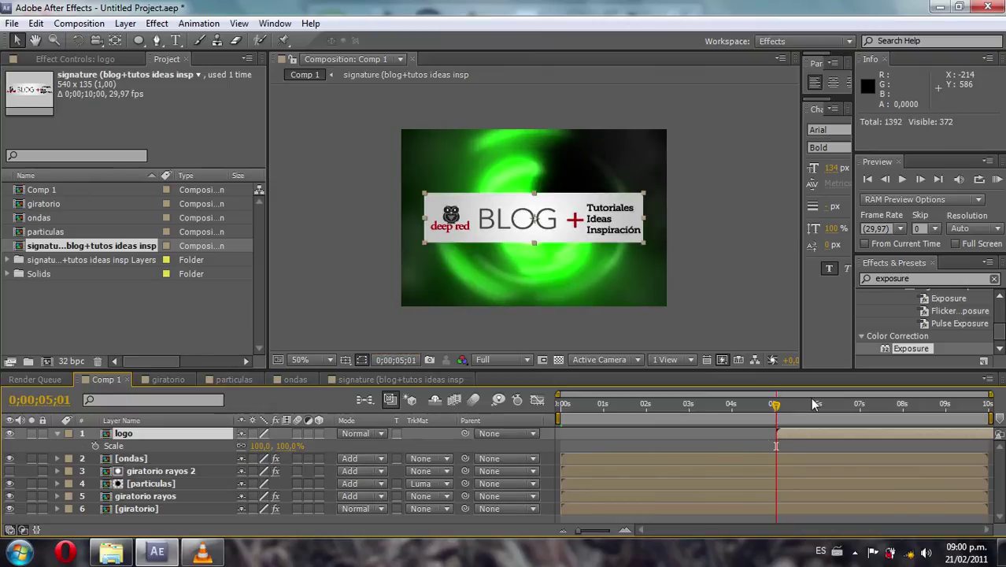
# - Keyframe the logo layer's scale from 65% at 0;00;05;01 to 100% at 0;00;05;23 and check the growth
pyautogui.moveTo(777, 412); pyautogui.dragTo(811, 408)
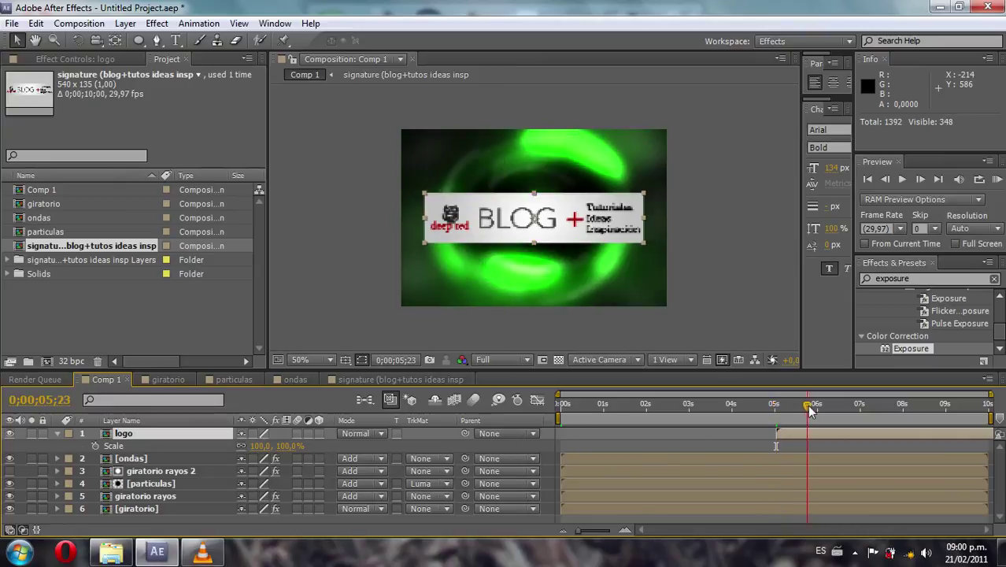
pyautogui.click(95, 446)
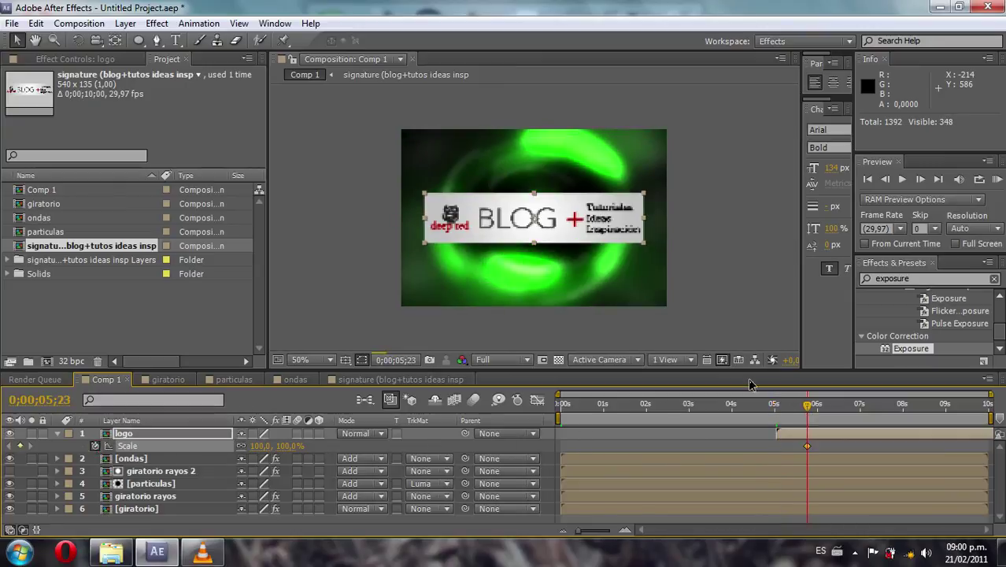
pyautogui.moveTo(807, 406); pyautogui.dragTo(776, 408)
pyautogui.click(289, 447)
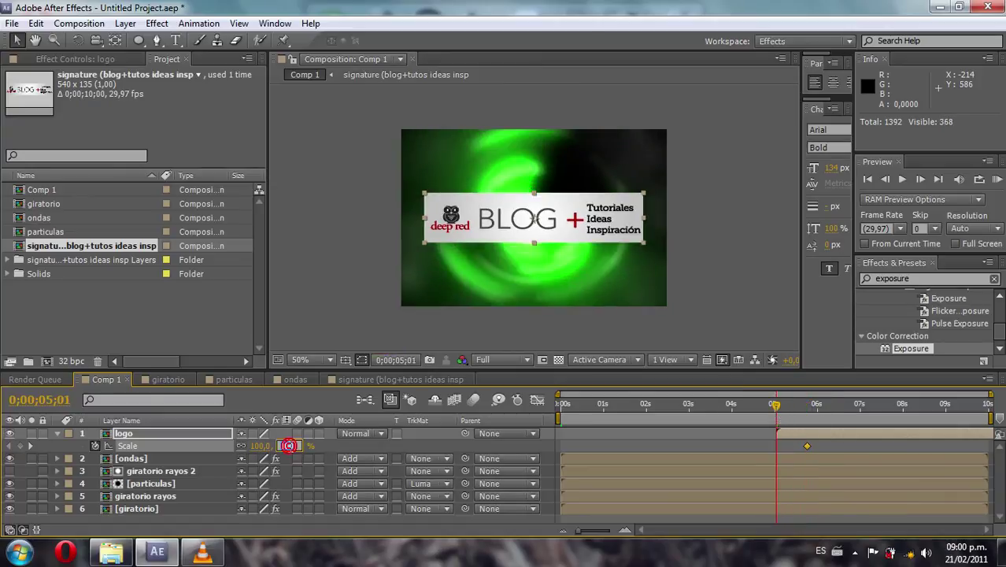
pyautogui.write('65')
pyautogui.press('Return')
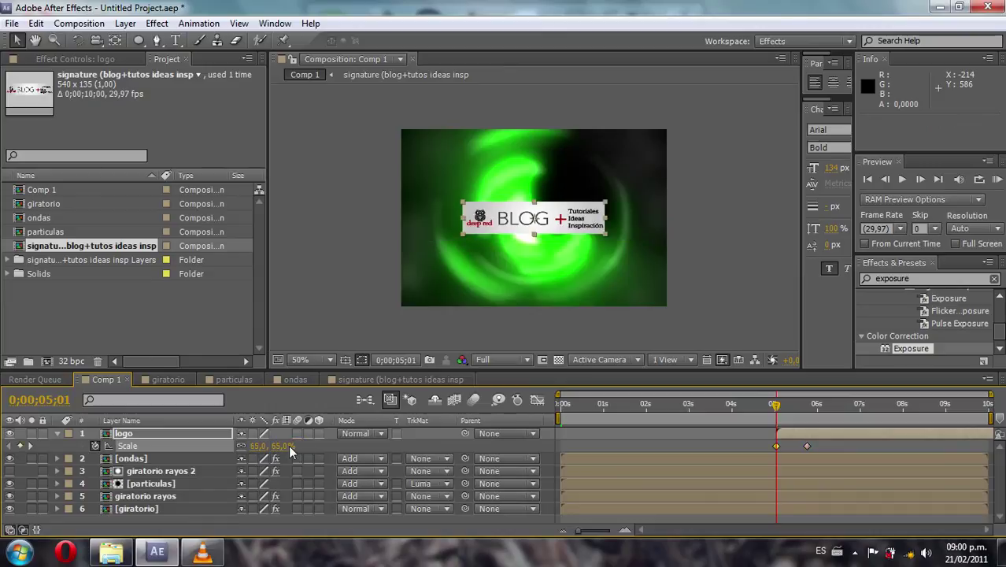
pyautogui.moveTo(776, 407); pyautogui.dragTo(810, 410)
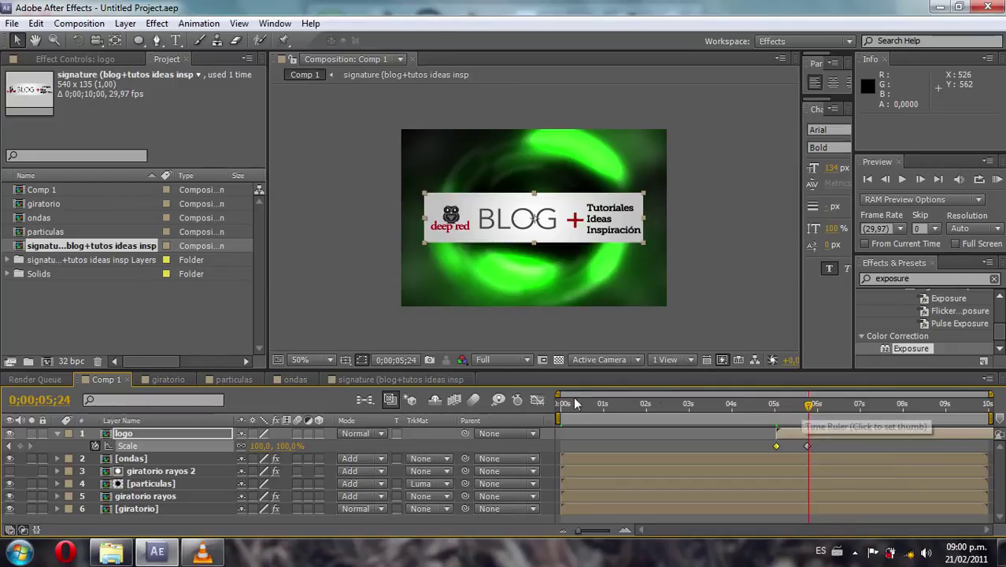
# - Duplicate the logo layer and set the lower copy's blending mode to Color Dodge
pyautogui.click(207, 433)
pyautogui.hotkey('ctrl', 'd')
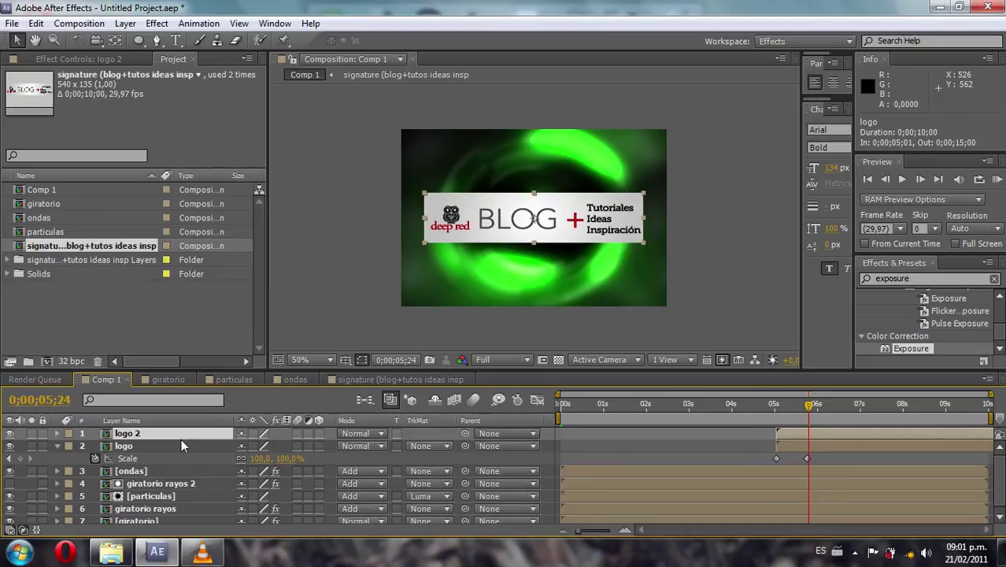
pyautogui.click(168, 445)
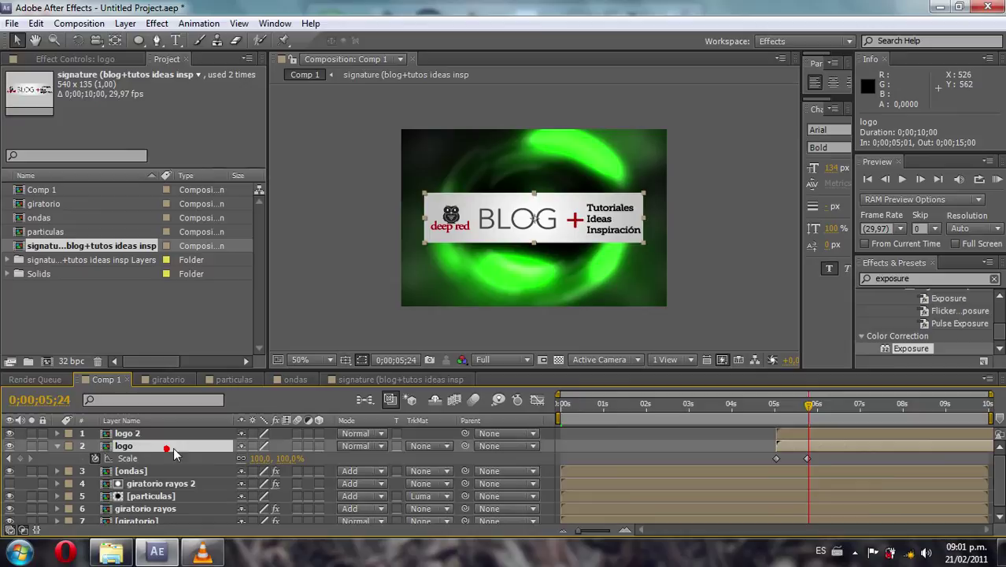
pyautogui.click(356, 447)
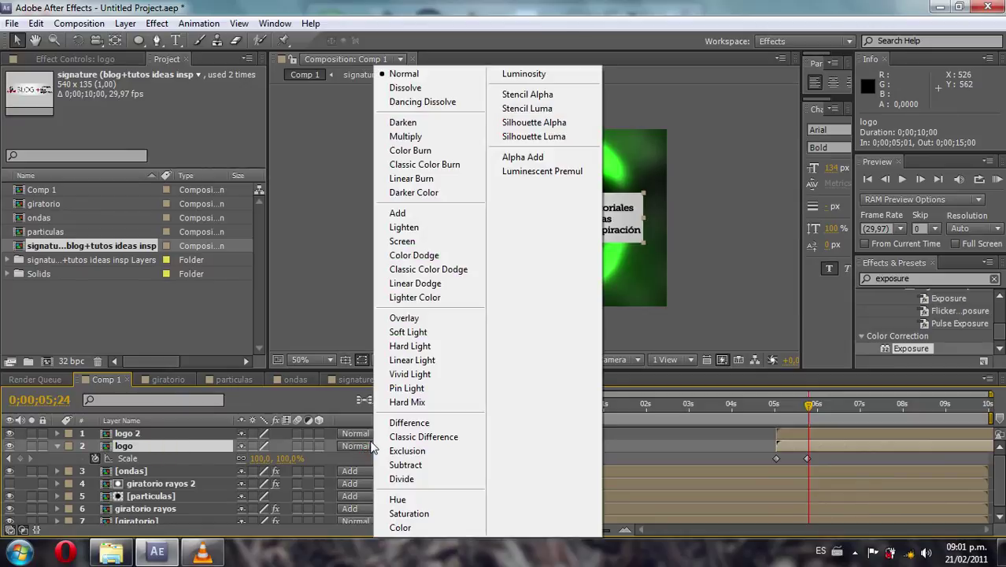
pyautogui.click(437, 259)
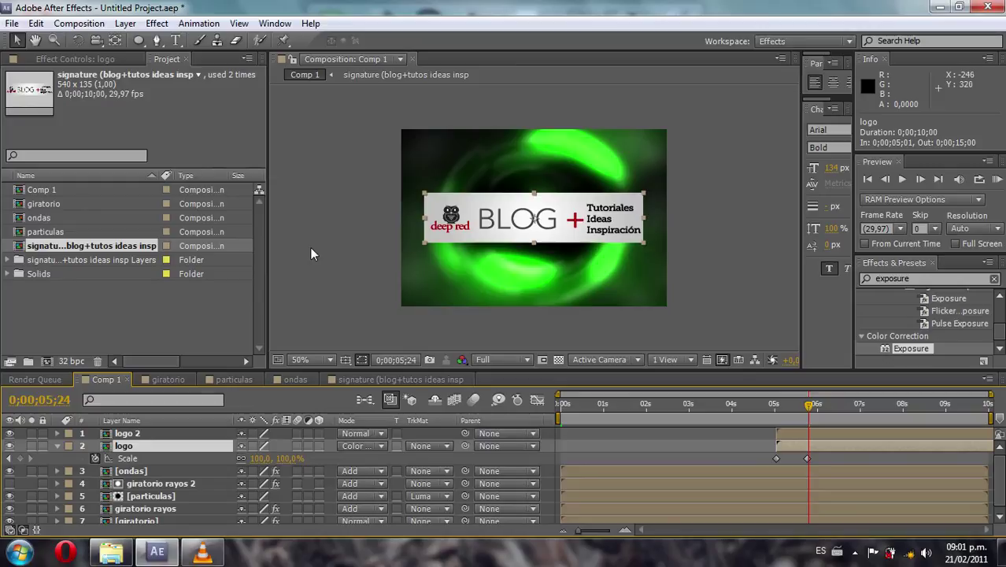
# - Find the Fast Blur effect and apply it to the lower logo layer
pyautogui.click(925, 282)
pyautogui.write('fast blur')
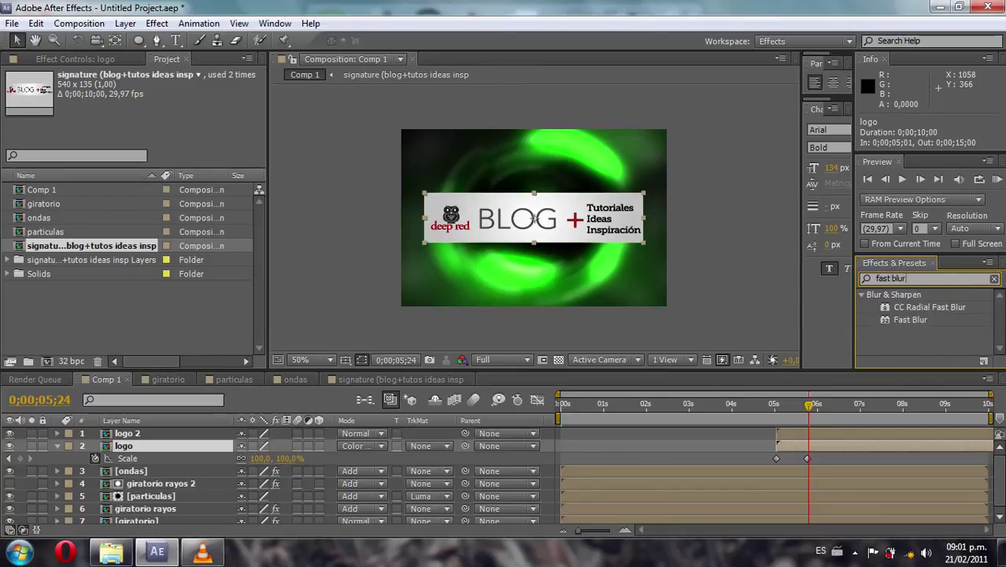
pyautogui.click(124, 448)
pyautogui.click(913, 321)
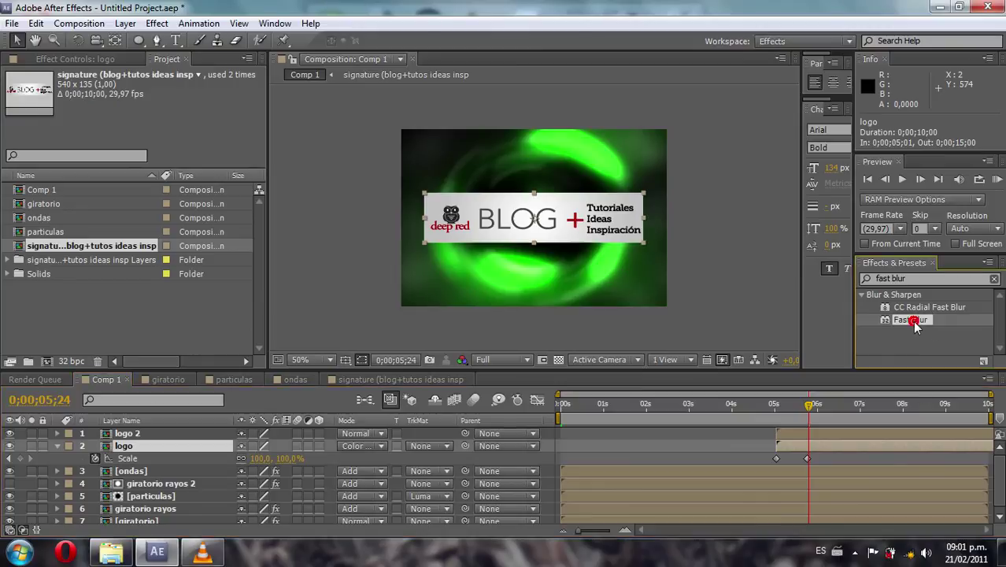
pyautogui.doubleClick(913, 320)
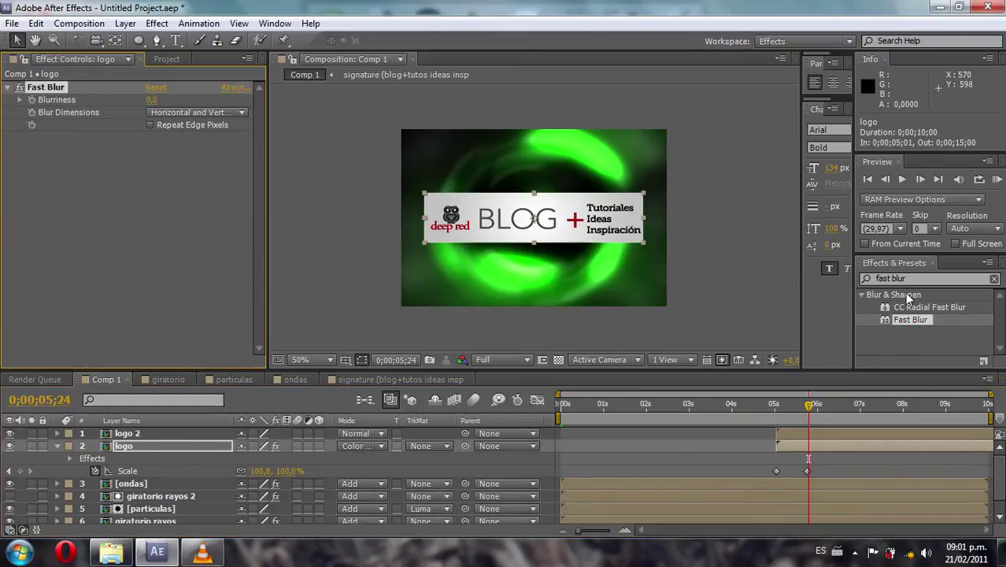
# - Add a second Fast Blur to the lower logo layer and set its blurriness to 15
pyautogui.click(906, 319)
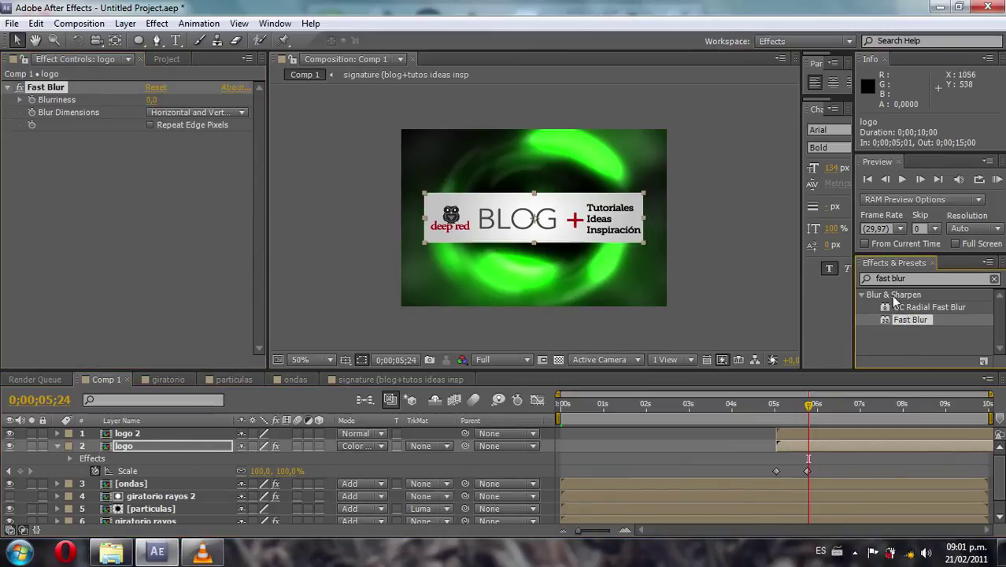
pyautogui.moveTo(912, 320); pyautogui.dragTo(119, 445)
pyautogui.click(151, 150)
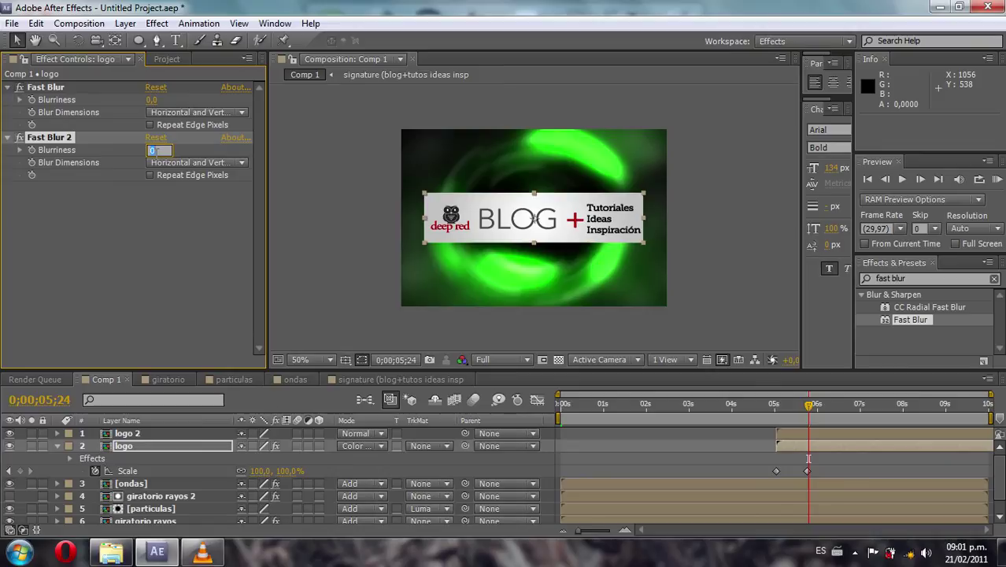
pyautogui.write('15')
pyautogui.press('Return')
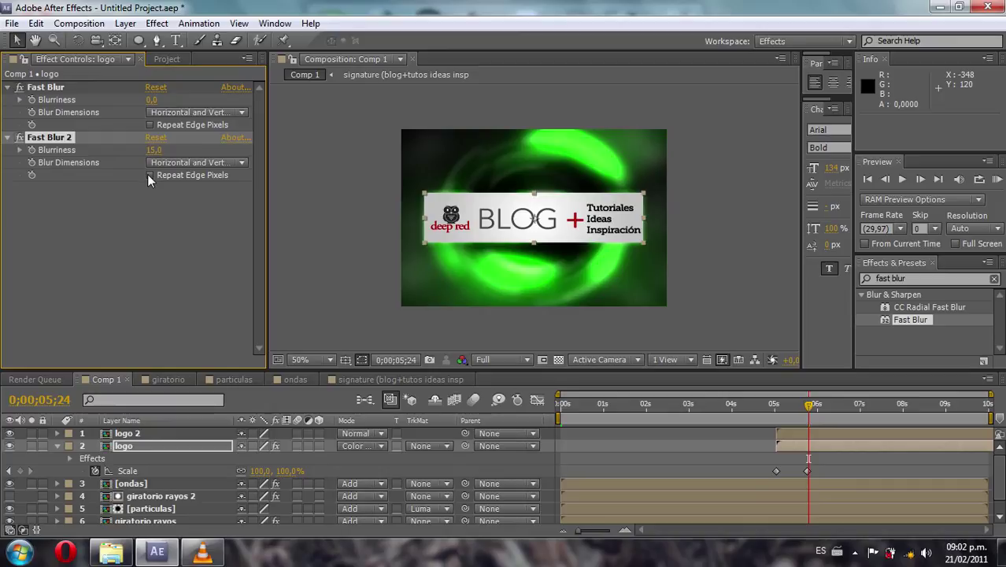
# - Hide the logo 2 layer to examine the blurred logo beneath it, and show it again
pyautogui.click(10, 434)
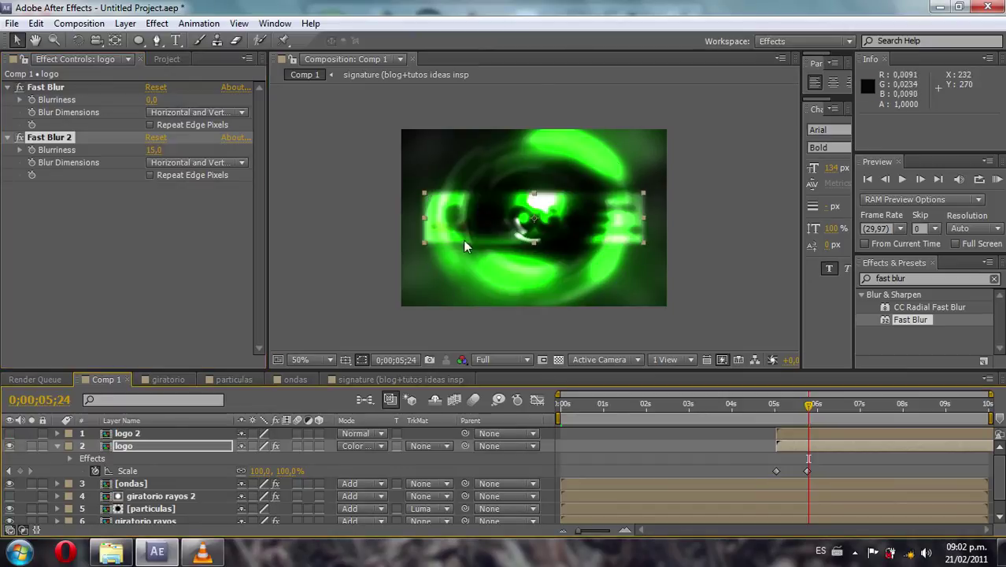
pyautogui.click(135, 445)
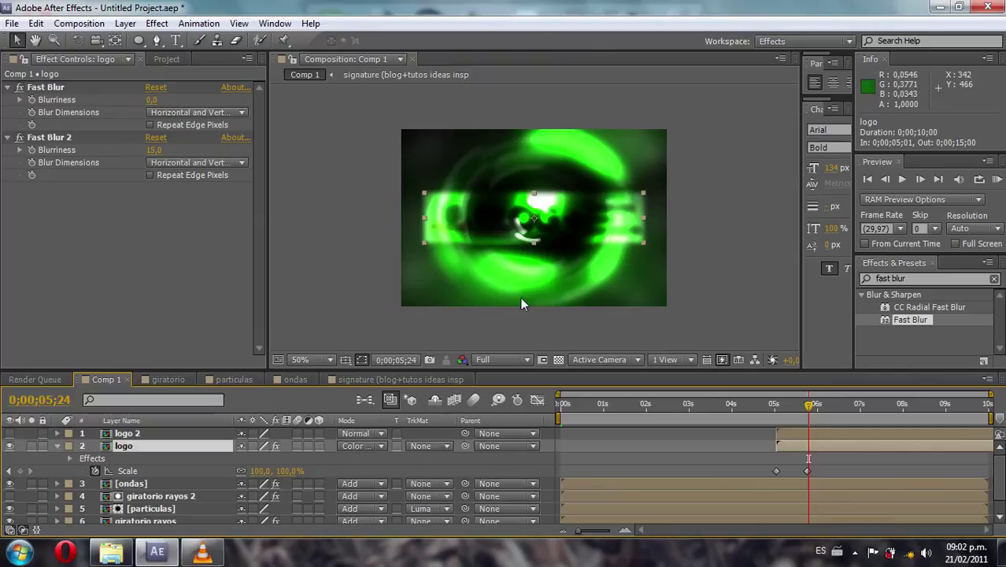
pyautogui.click(136, 433)
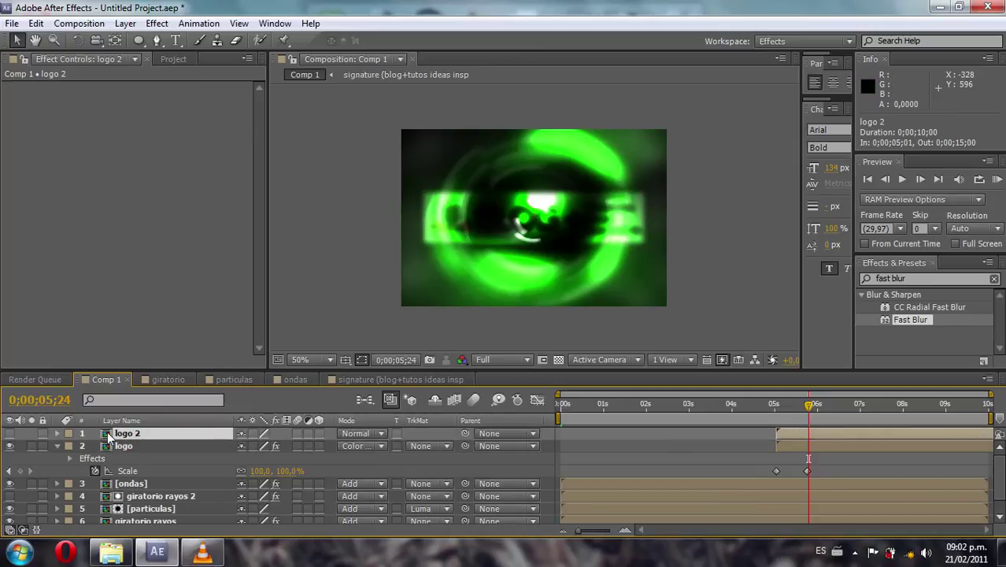
pyautogui.click(10, 433)
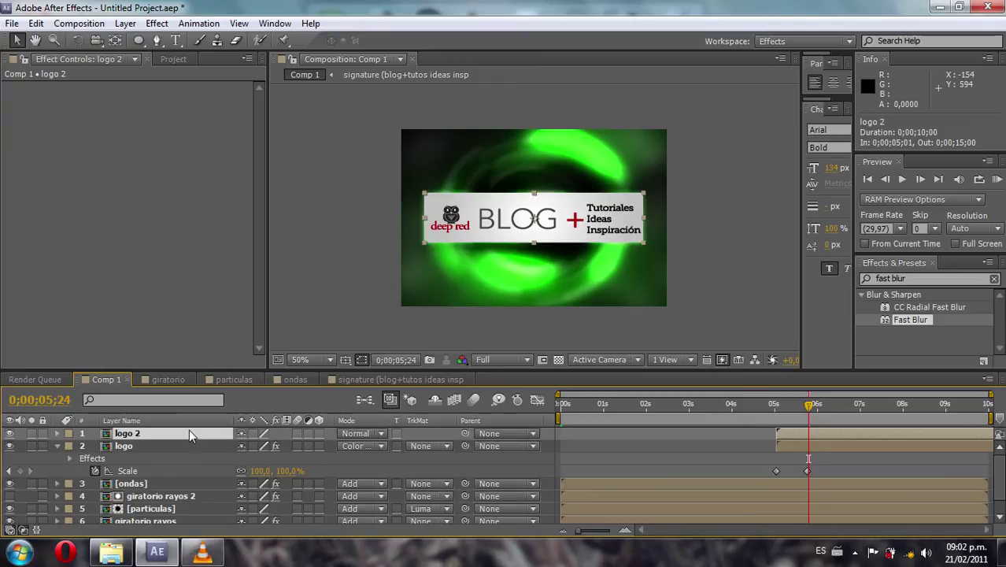
# - Keyframe the logo 2 layer's opacity from 0% at 0;00;05;19 to 100% at 0;00;05;29
pyautogui.press('t')
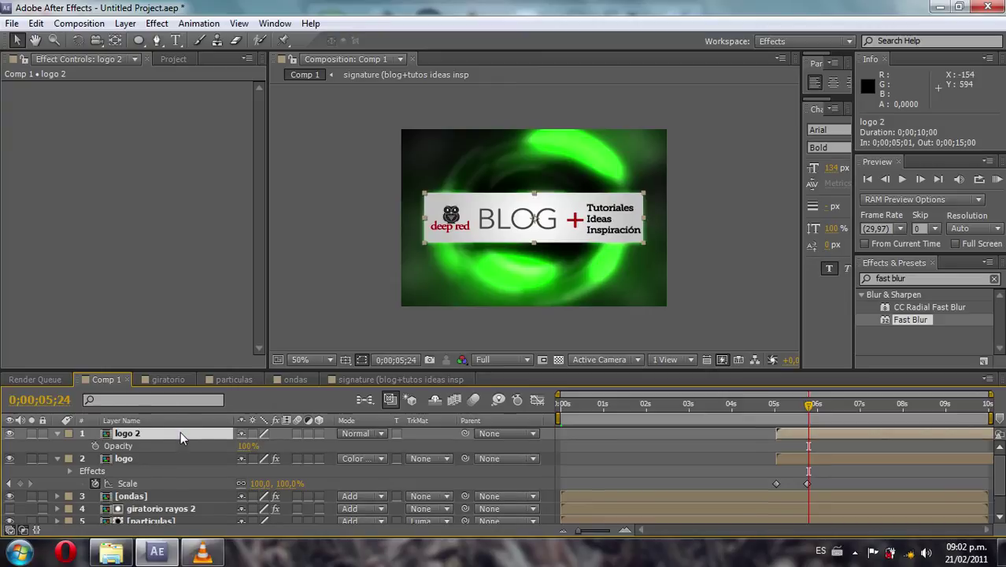
pyautogui.click(247, 447)
pyautogui.write('0')
pyautogui.press('Return')
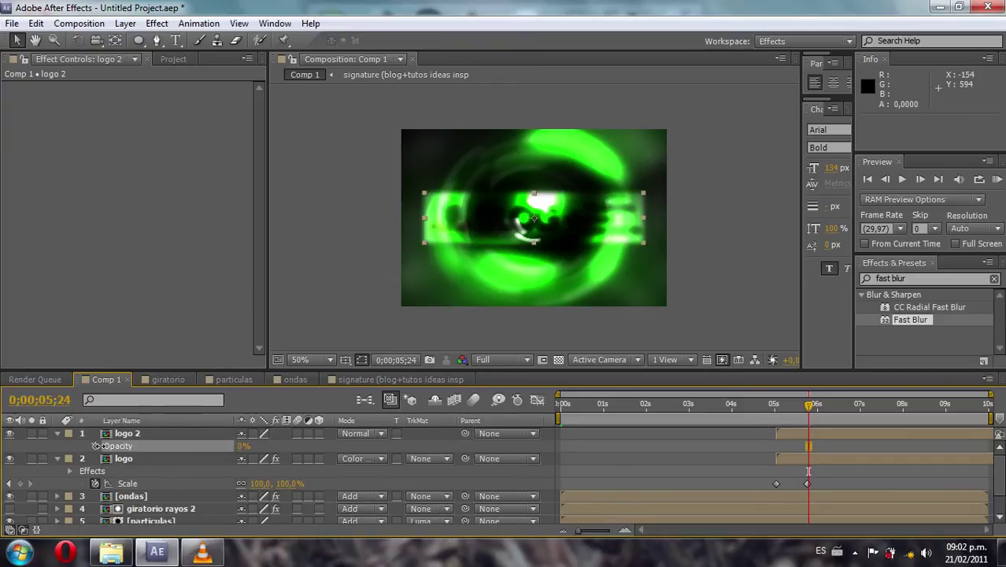
pyautogui.moveTo(811, 404)
pyautogui.mouseDown()
pyautogui.moveTo(772, 407)
pyautogui.moveTo(817, 411)
pyautogui.mouseUp()
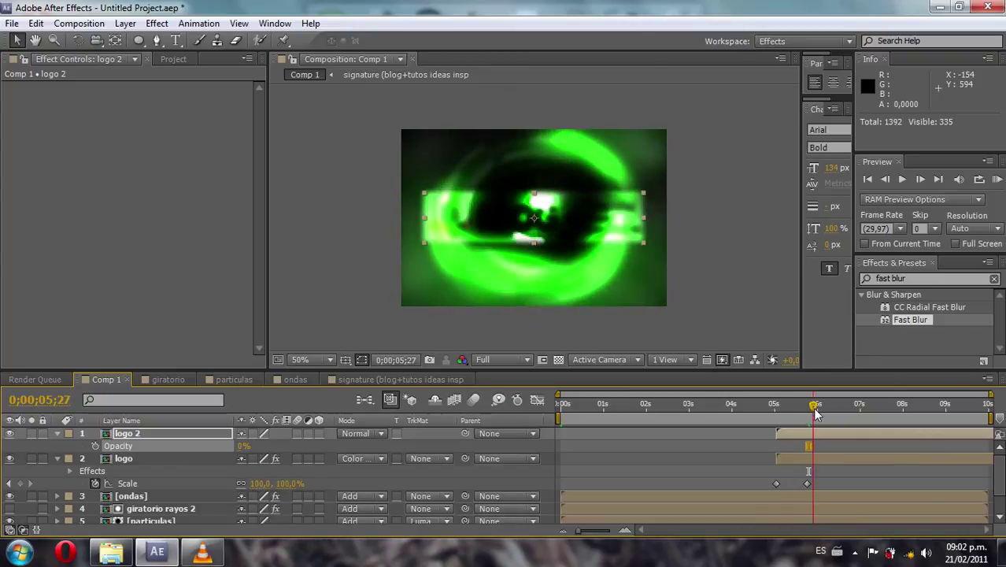
pyautogui.moveTo(817, 415); pyautogui.dragTo(802, 408)
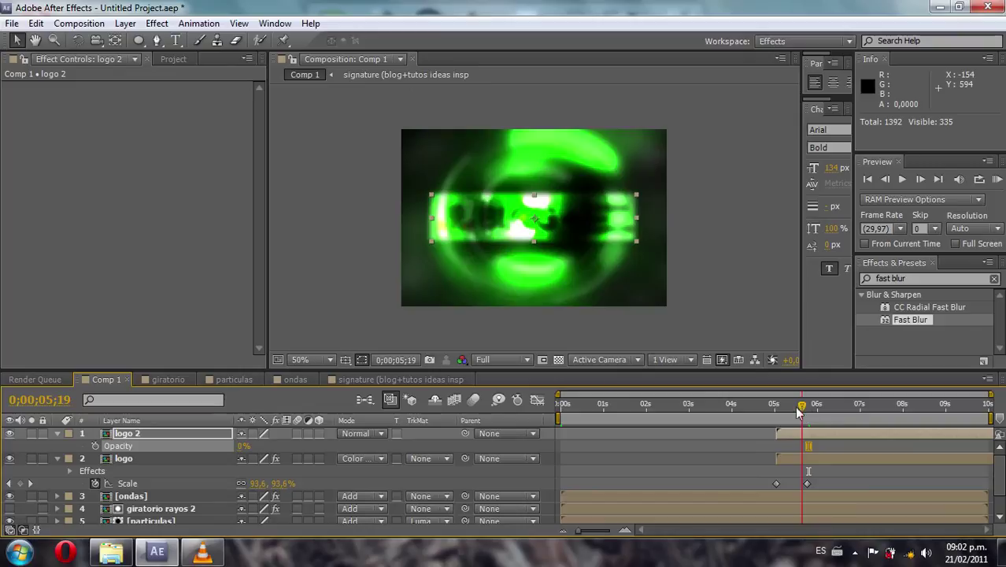
pyautogui.click(95, 446)
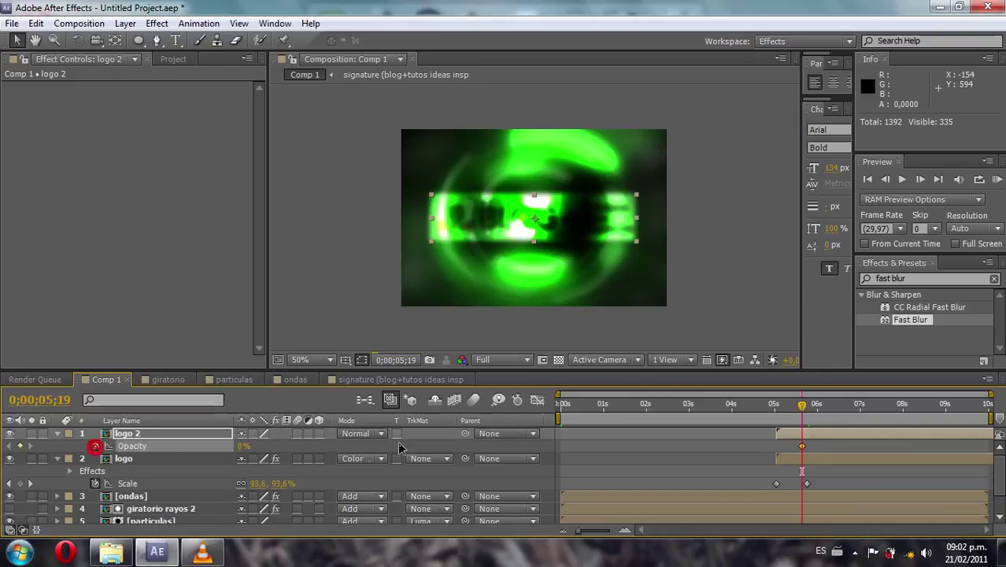
pyautogui.moveTo(802, 406); pyautogui.dragTo(817, 413)
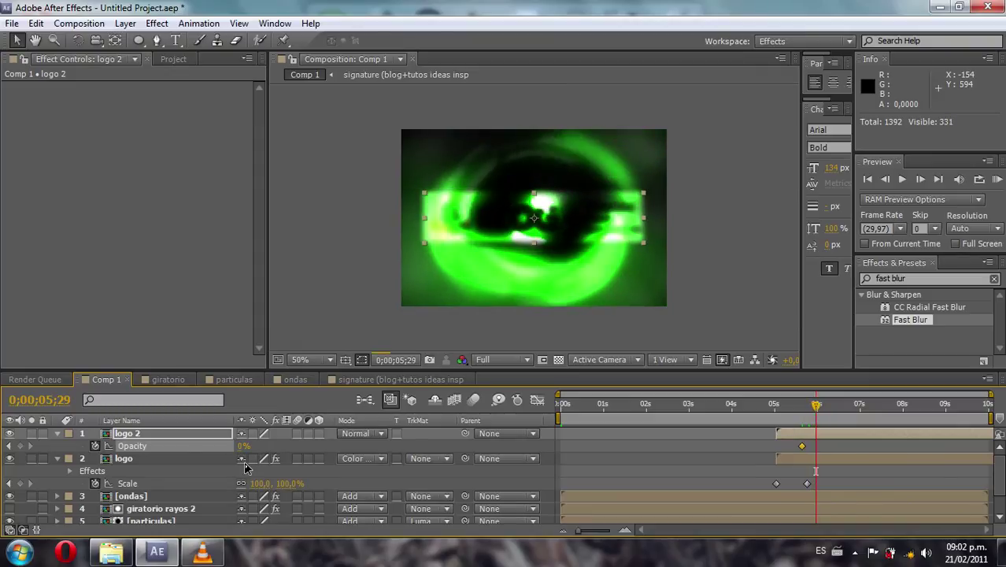
pyautogui.moveTo(245, 454)
pyautogui.mouseDown()
pyautogui.moveTo(287, 447)
pyautogui.moveTo(342, 458)
pyautogui.mouseUp()
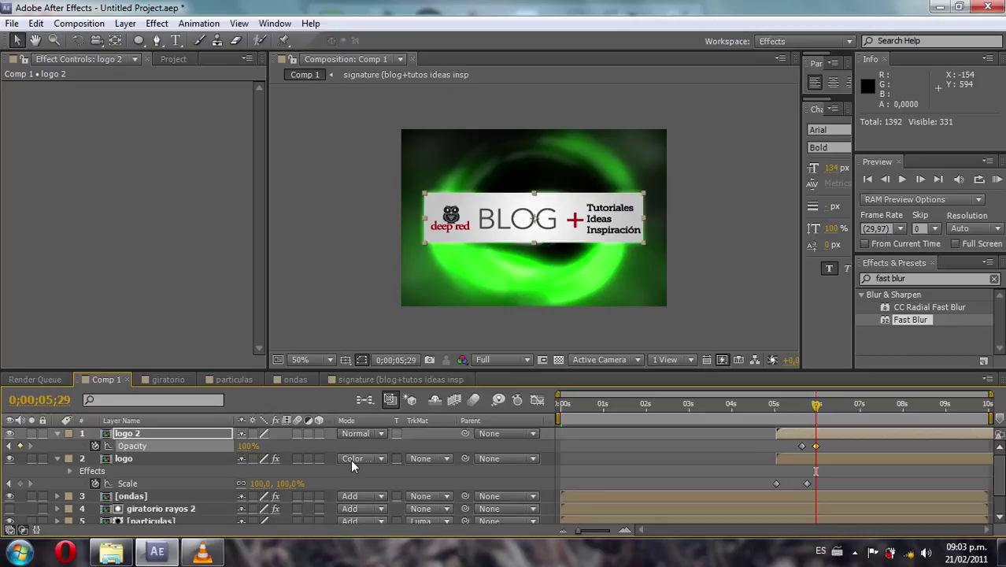
# - Duplicate the giratorio rayos 2 layer and move the copy above all other layers
pyautogui.click(166, 509)
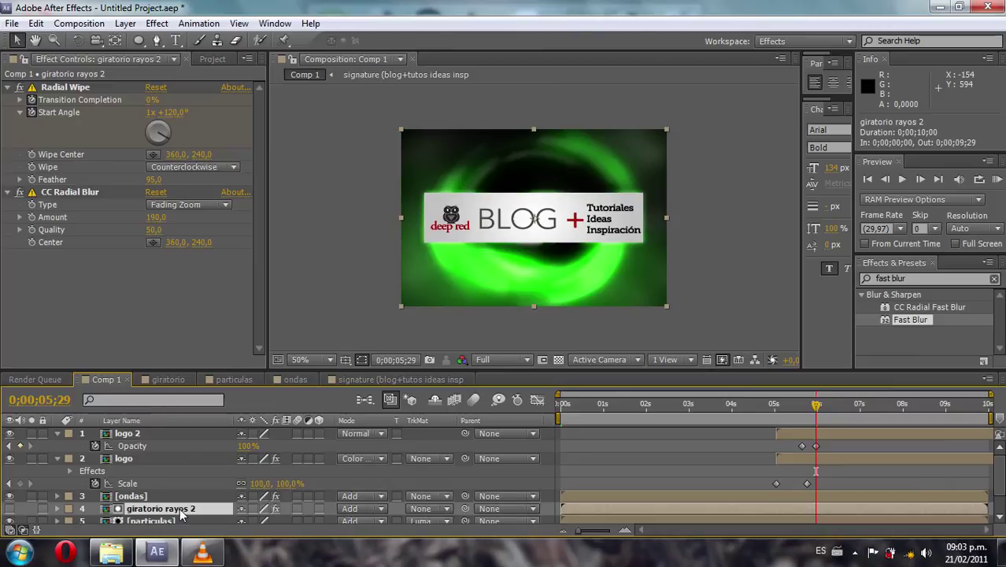
pyautogui.hotkey('ctrl', 'd')
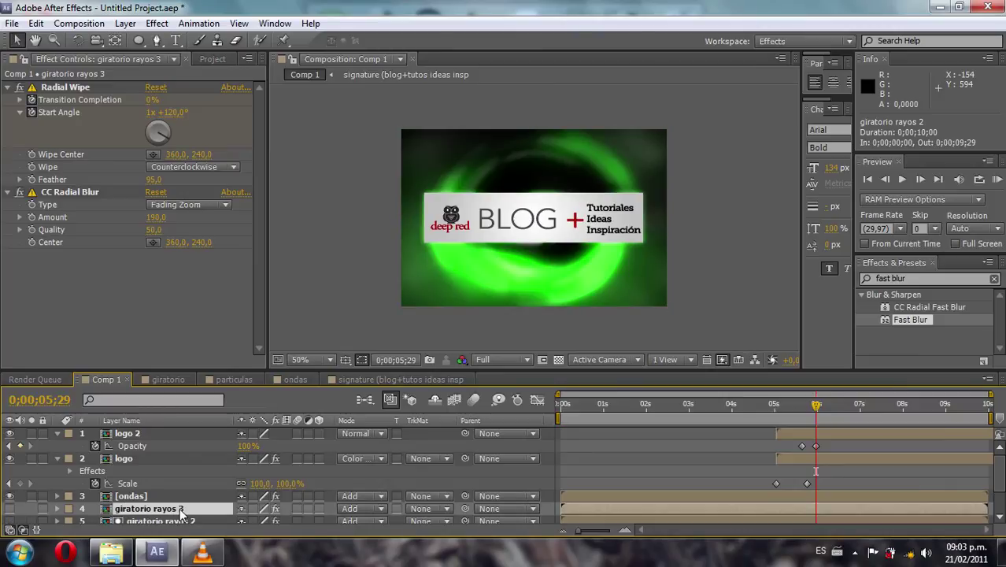
pyautogui.moveTo(180, 508); pyautogui.dragTo(182, 430)
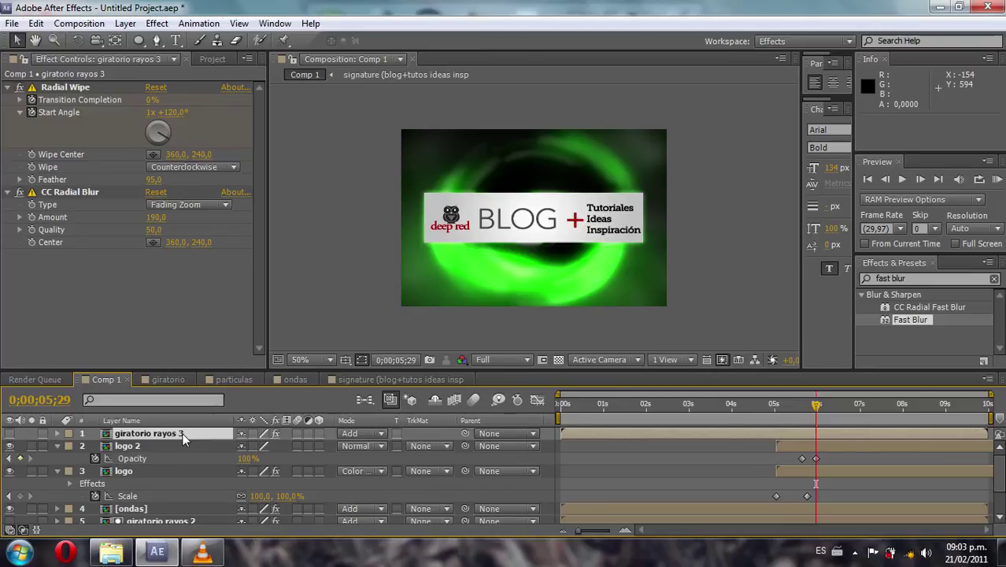
# - Set the giratorio rayos 3 layer's opacity to 20%
pyautogui.click(182, 433)
pyautogui.press('t')
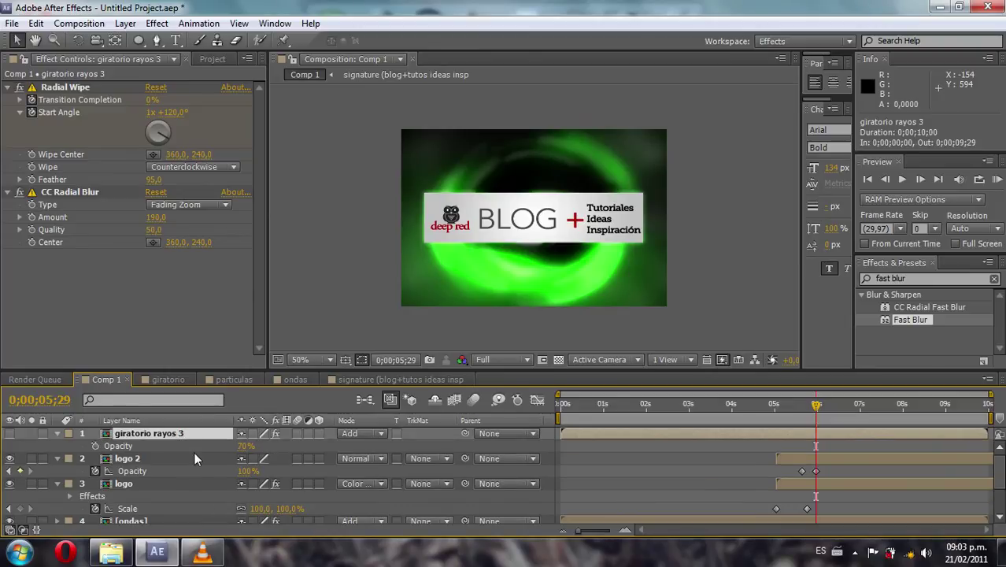
pyautogui.write('20')
pyautogui.press('Return')
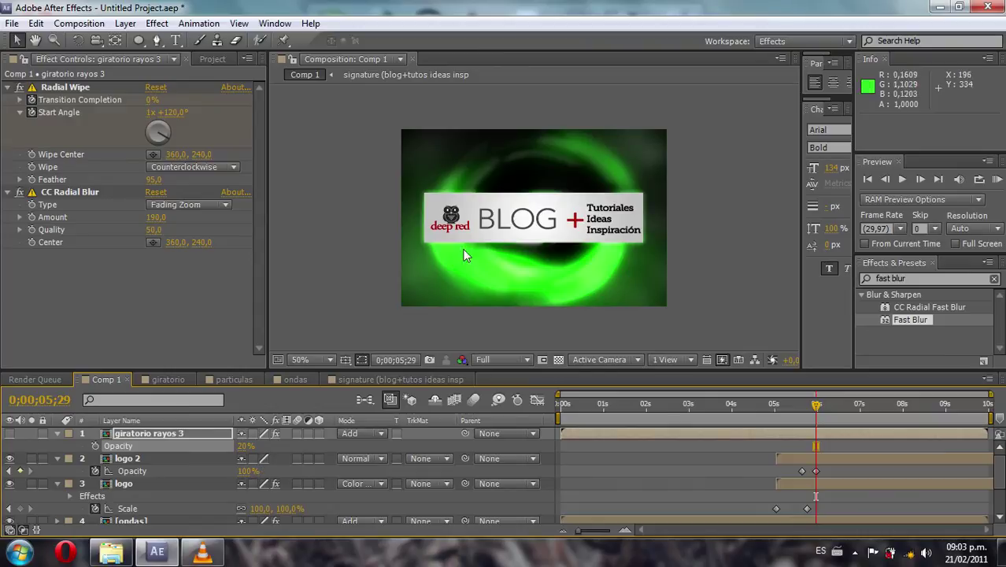
# - Enlarge the composition view, fit the frame to it and scrub through the timeline to review the swirl and logo animation
pyautogui.moveTo(625, 404); pyautogui.dragTo(927, 451)
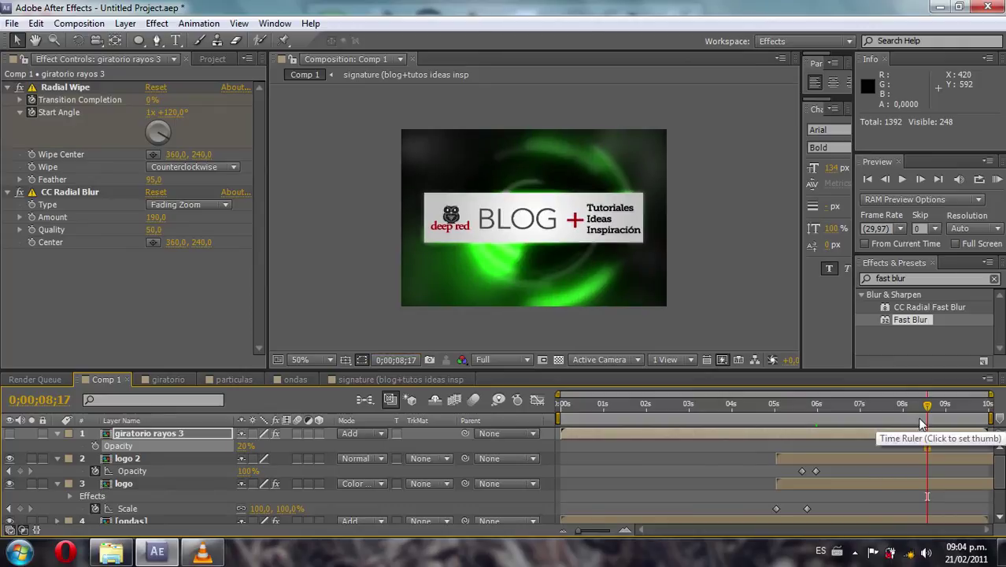
pyautogui.moveTo(927, 405); pyautogui.dragTo(580, 405)
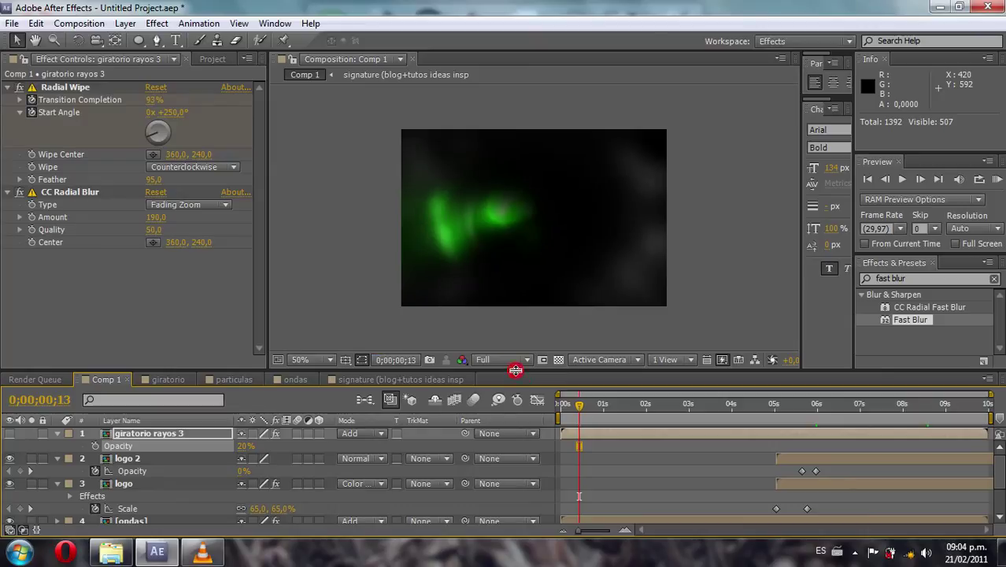
pyautogui.moveTo(515, 370); pyautogui.dragTo(516, 428)
pyautogui.press('.')
pyautogui.moveTo(566, 455); pyautogui.dragTo(638, 455)
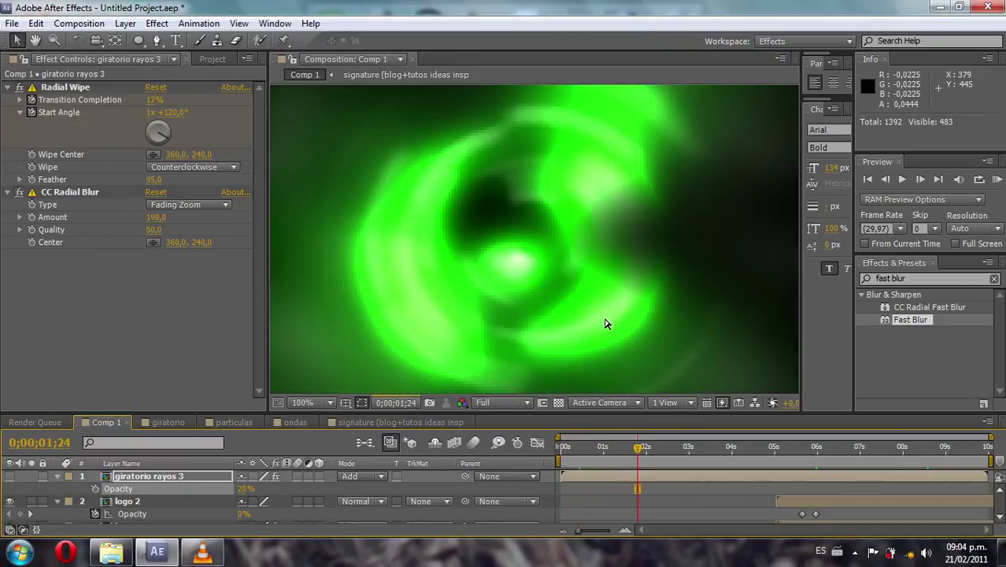
pyautogui.press(',')
pyautogui.press(',')
pyautogui.press(',')
pyautogui.click(326, 403)
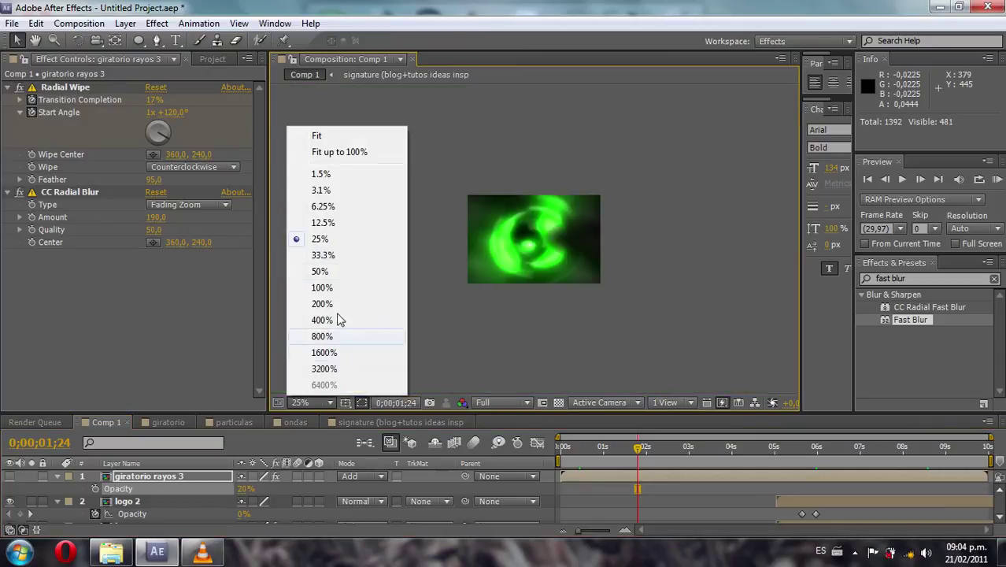
pyautogui.click(316, 136)
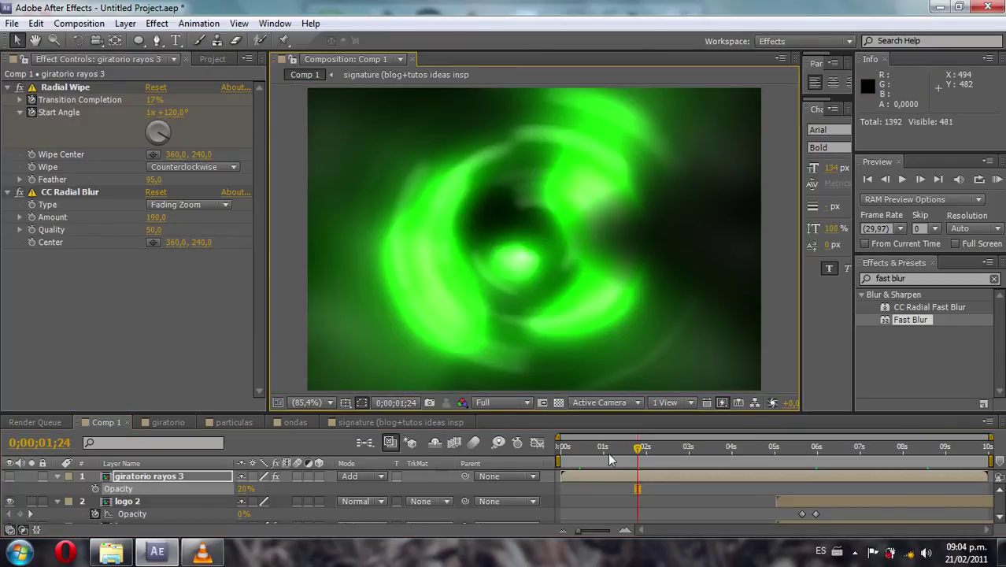
pyautogui.moveTo(604, 455); pyautogui.dragTo(969, 494)
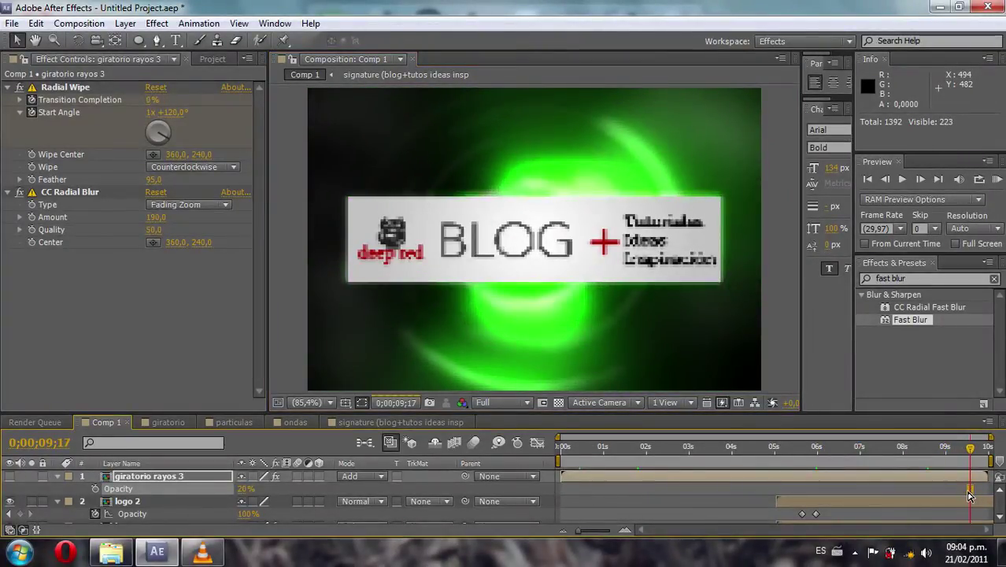